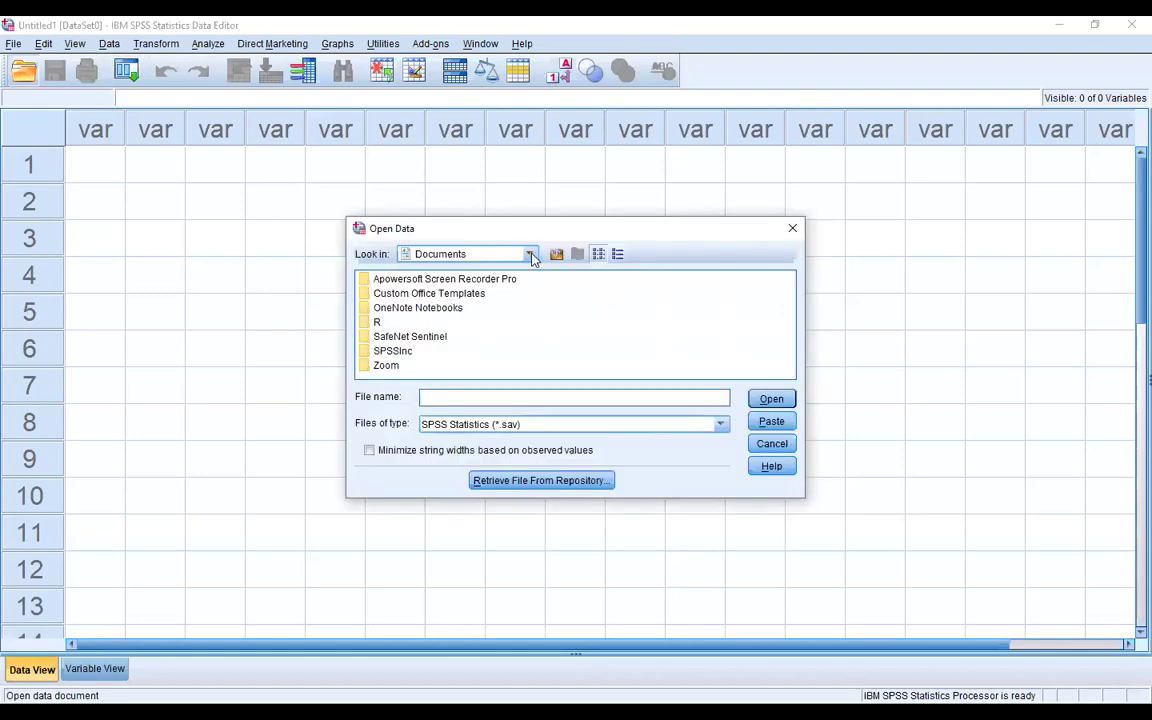
Step: Open the data file 11. Pearson correlatiion.sav from the Day-5 folder inside FDP July13-17, 2021 on the Desktop
click(529, 255)
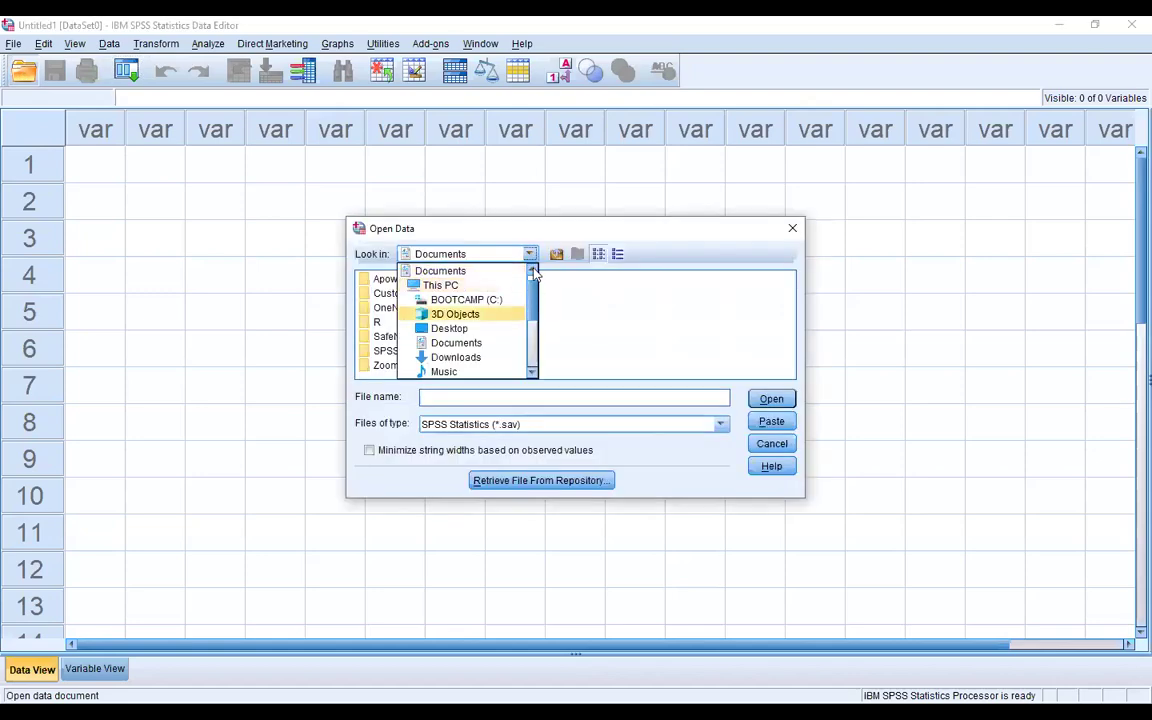
click(533, 270)
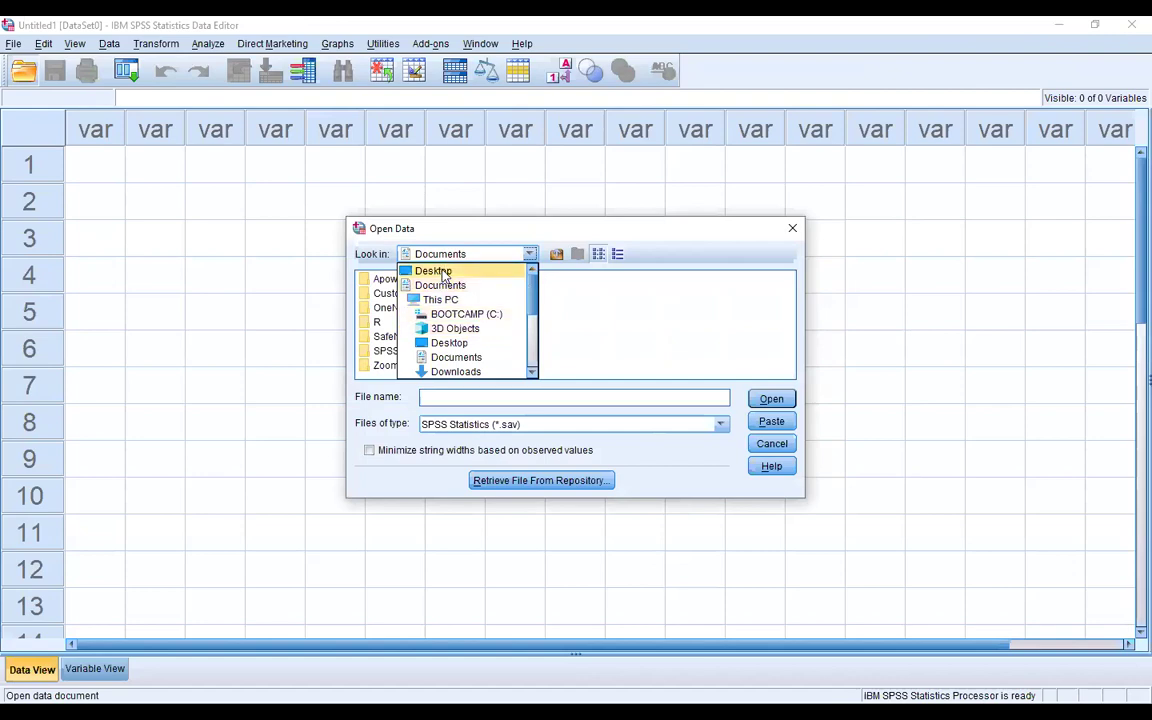
click(444, 272)
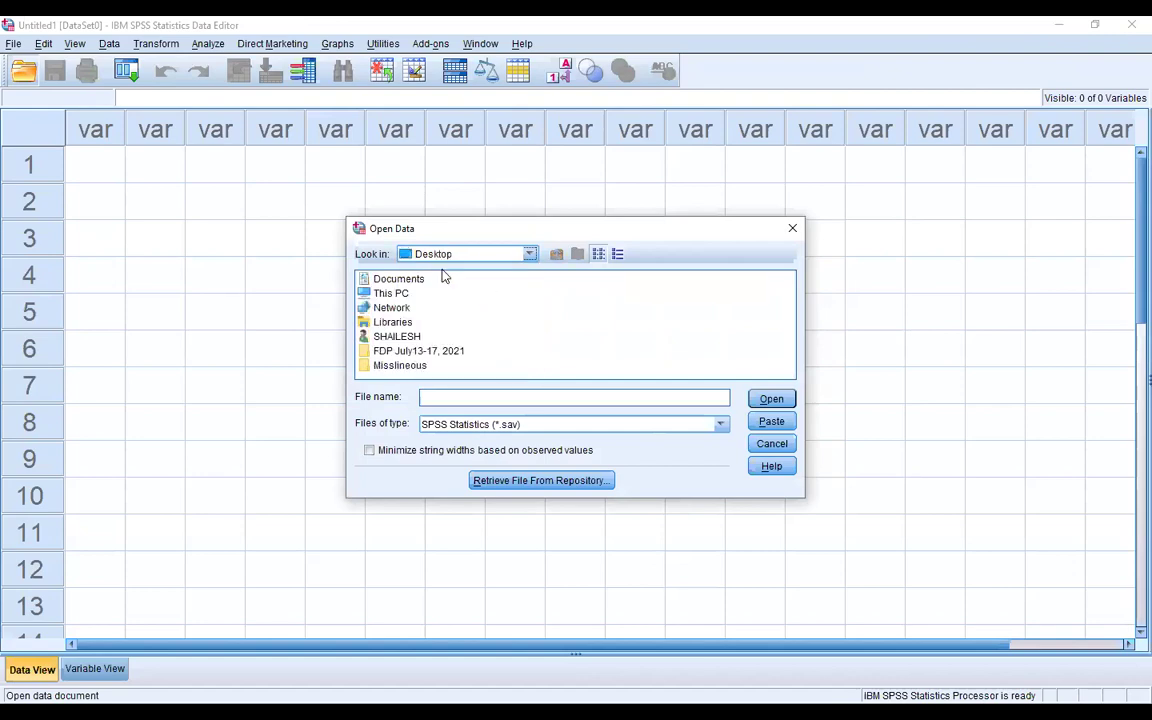
double_click(395, 353)
double_click(388, 337)
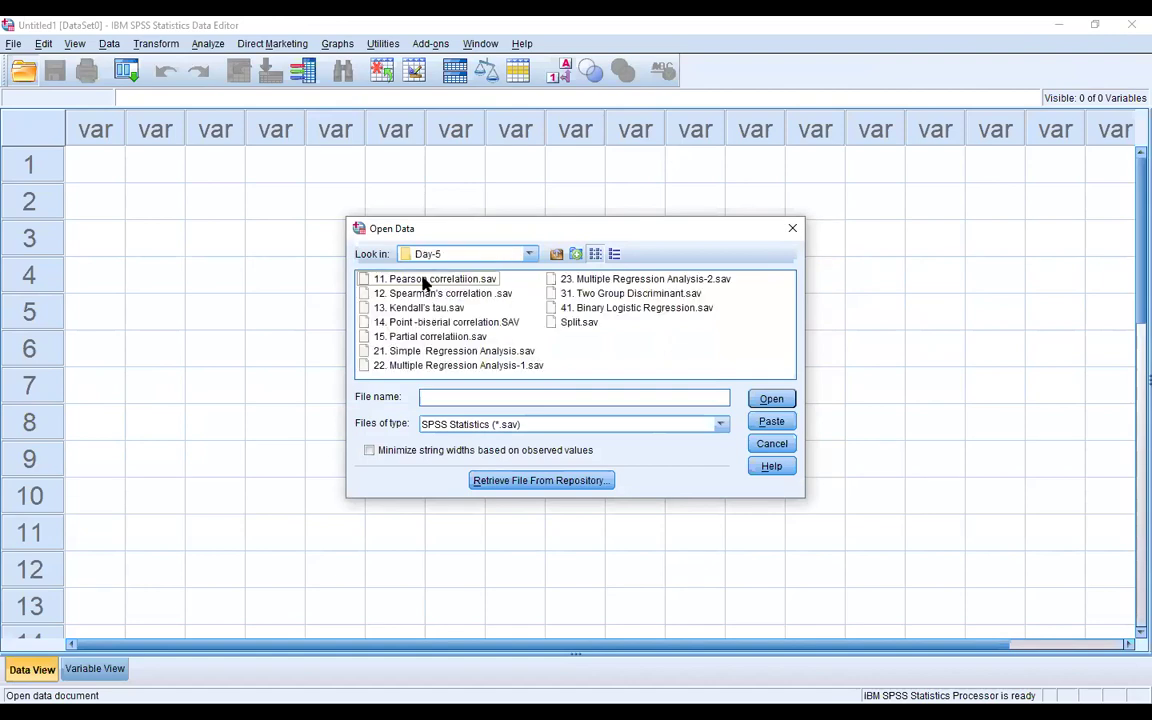
double_click(424, 283)
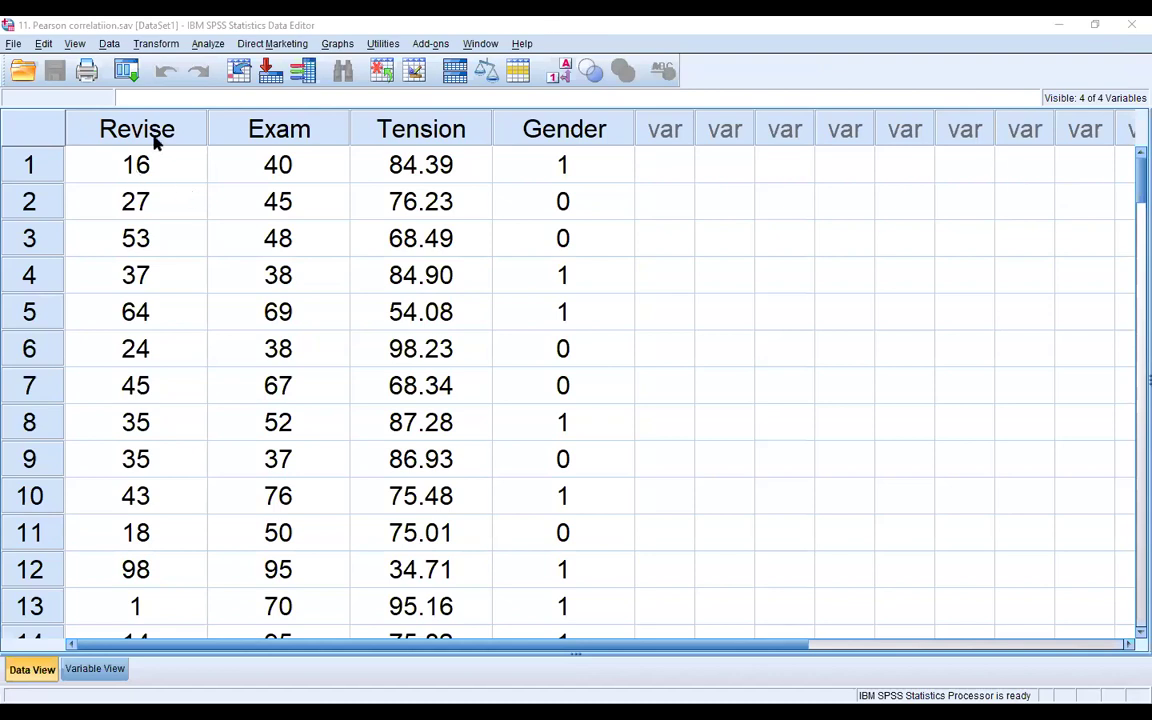
Step: Examine the Revise, Exam, Tension and Gender columns of the data set by highlighting them individually and together
drag(137, 129, 417, 141)
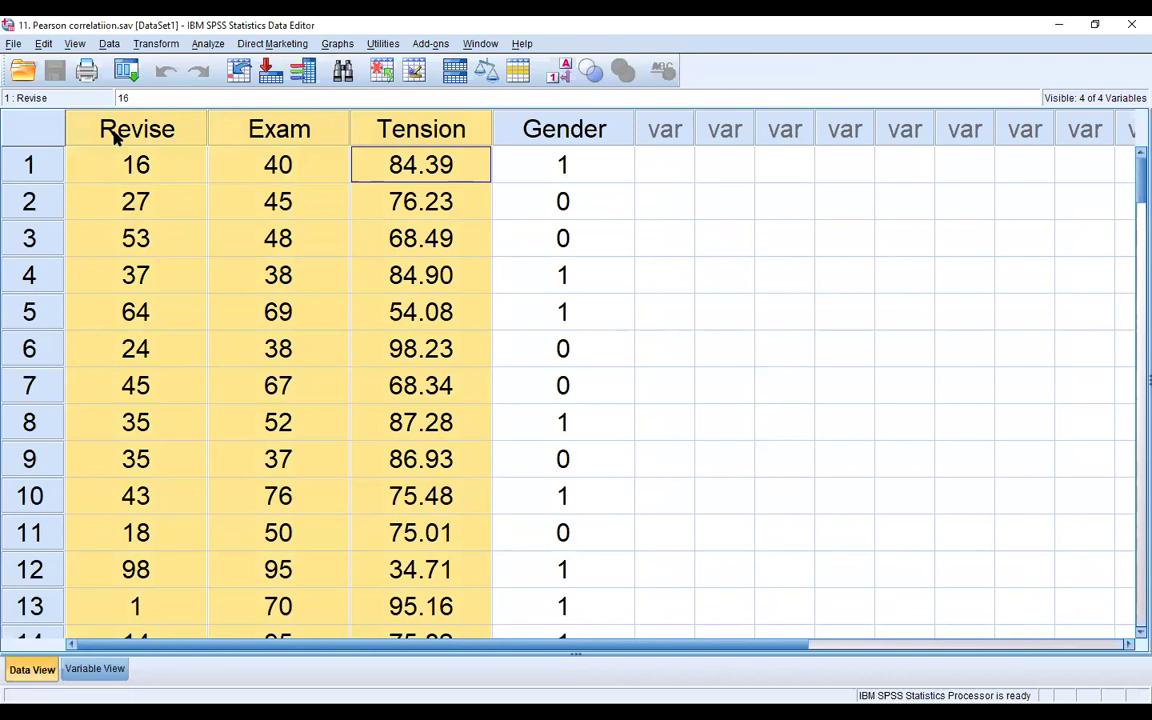
click(176, 165)
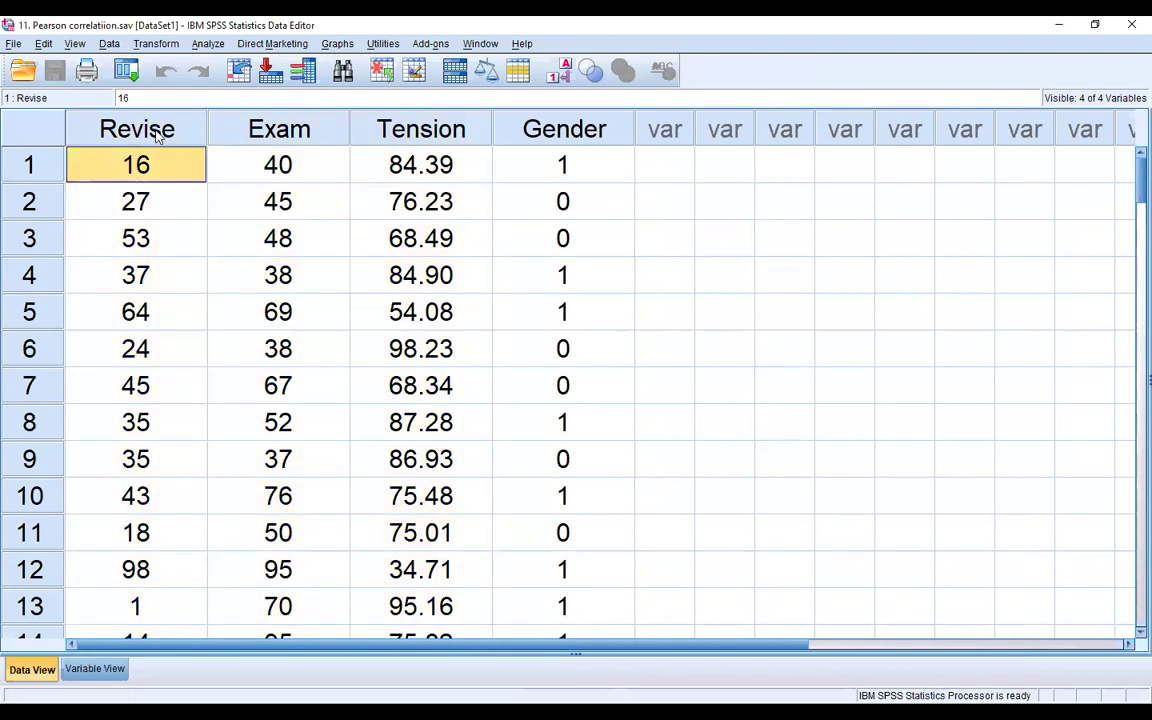
click(157, 134)
click(305, 133)
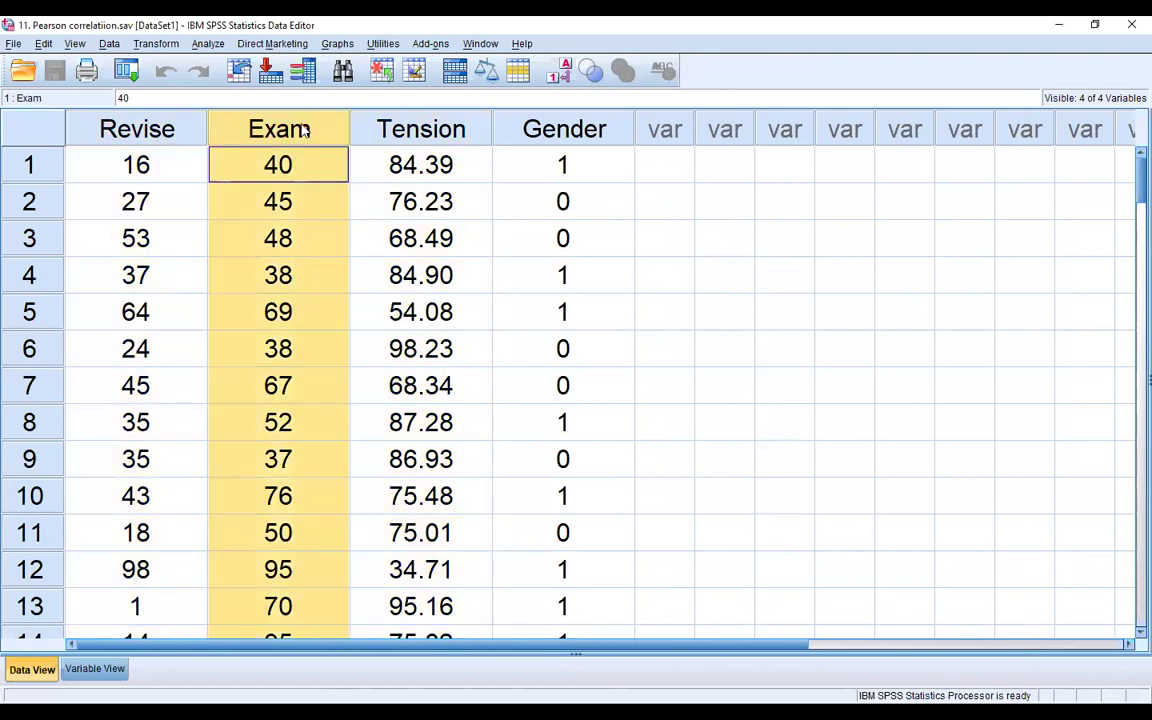
click(418, 133)
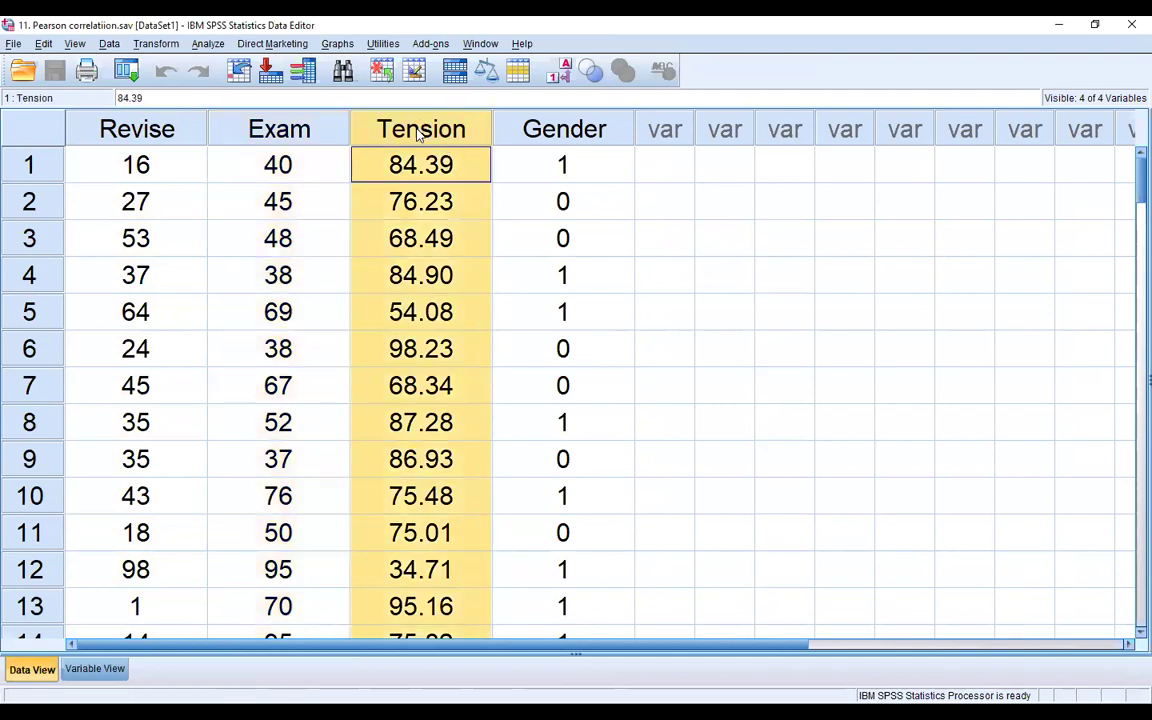
click(561, 136)
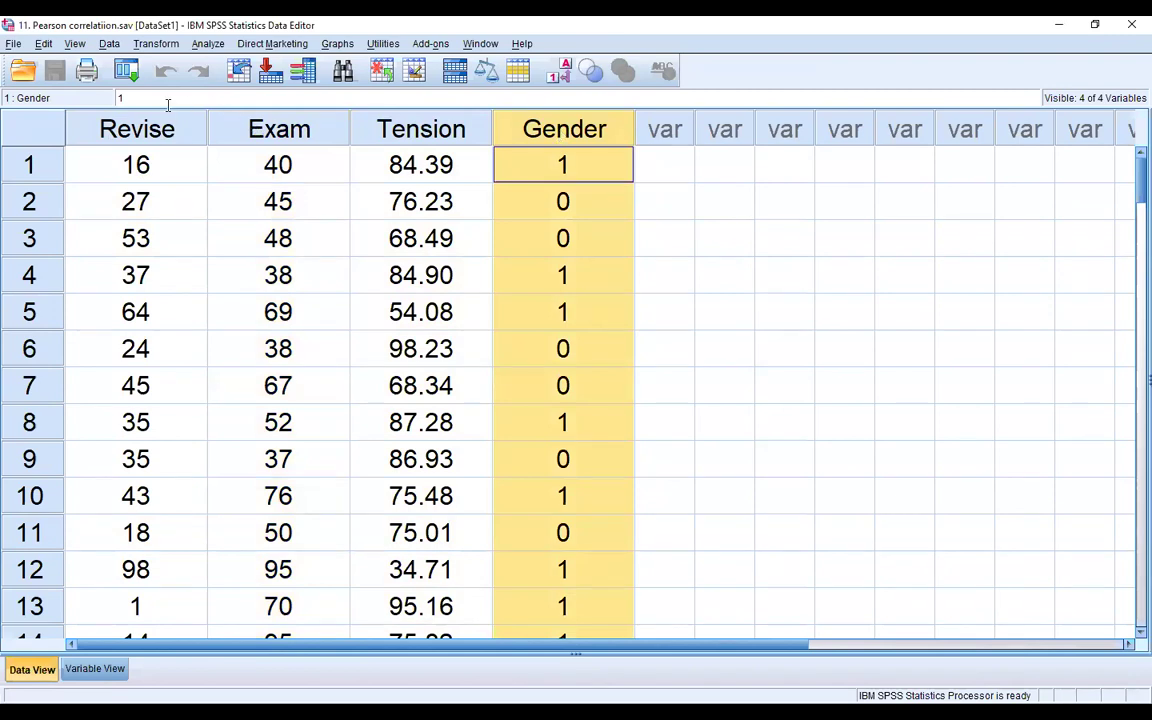
drag(128, 124, 280, 126)
drag(459, 132, 508, 136)
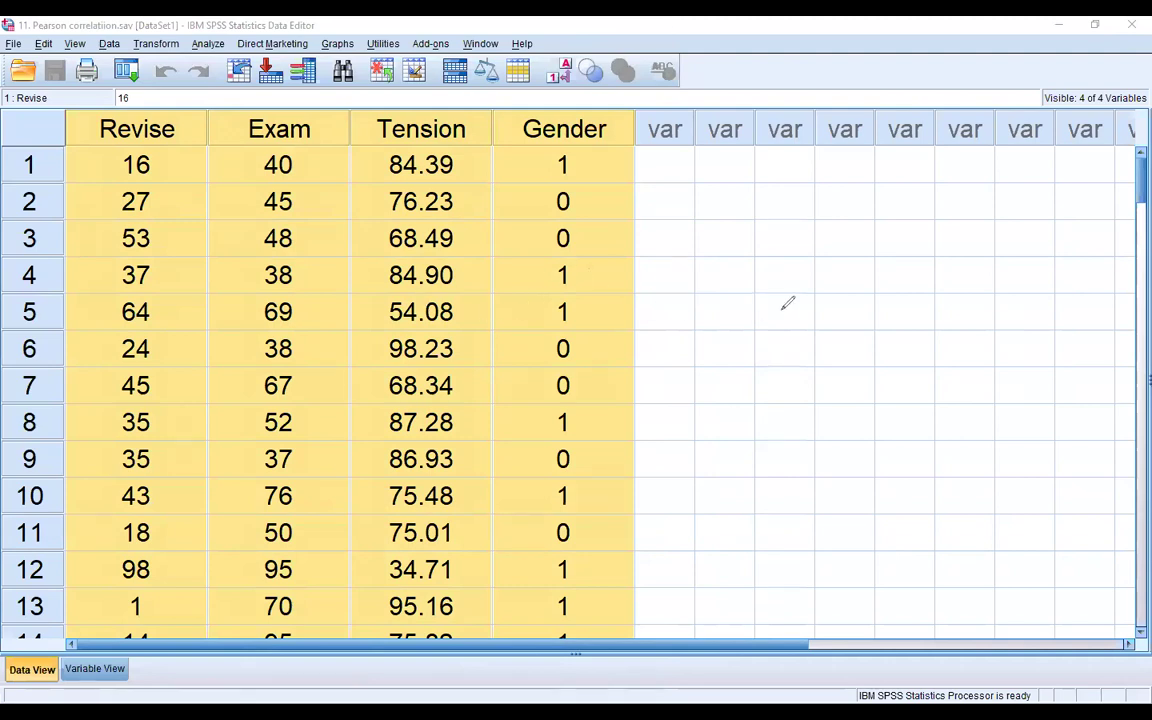
Step: Sketch a pair of graph axes over the empty columns, labelling the vertical one exam performance and the horizontal one revision time
mouse_move(705, 256)
mouse_down()
mouse_move(709, 388)
mouse_move(756, 432)
mouse_move(928, 433)
mouse_move(918, 443)
mouse_up()
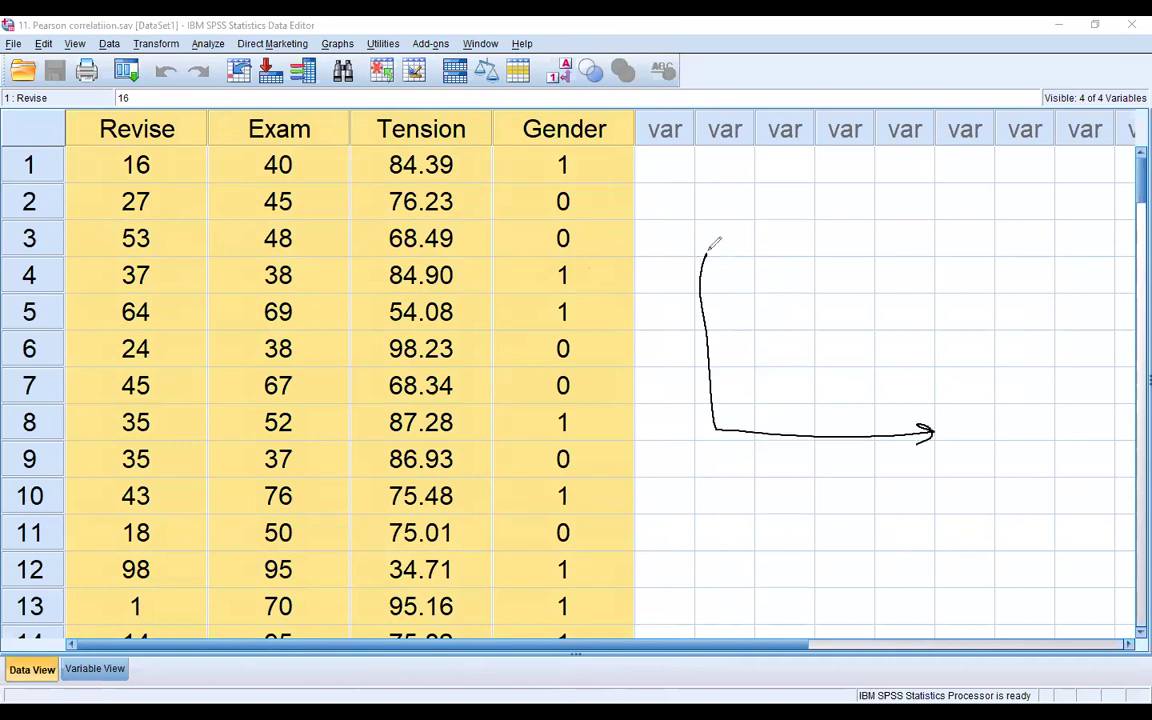
drag(689, 263, 718, 266)
drag(652, 226, 662, 238)
drag(664, 217, 668, 240)
drag(651, 317, 650, 337)
mouse_move(649, 316)
mouse_down()
mouse_move(661, 313)
mouse_move(662, 335)
mouse_move(712, 320)
mouse_up()
mouse_move(657, 350)
mouse_down()
mouse_move(657, 386)
mouse_move(659, 363)
mouse_up()
drag(668, 364, 691, 360)
mouse_move(813, 476)
mouse_down()
mouse_move(811, 503)
mouse_move(866, 482)
mouse_up()
drag(870, 484, 878, 497)
mouse_move(890, 484)
mouse_down()
mouse_move(890, 497)
mouse_move(960, 479)
mouse_up()
mouse_move(948, 481)
mouse_down()
mouse_move(950, 500)
mouse_move(1015, 495)
mouse_up()
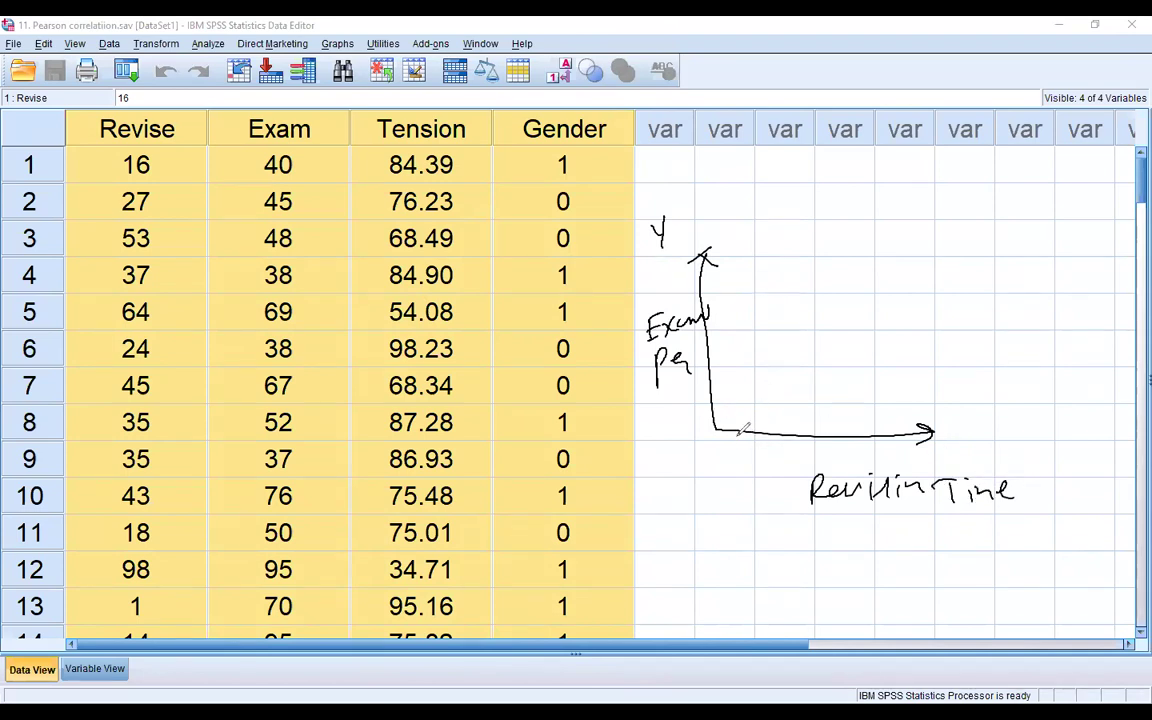
Step: Add increase arrows beside both axes and draw a rising line on the revision time graph
mouse_move(744, 428)
mouse_down()
mouse_move(745, 441)
mouse_move(797, 458)
mouse_up()
mouse_move(699, 405)
mouse_down()
mouse_move(699, 383)
mouse_move(705, 392)
mouse_up()
drag(738, 418, 932, 289)
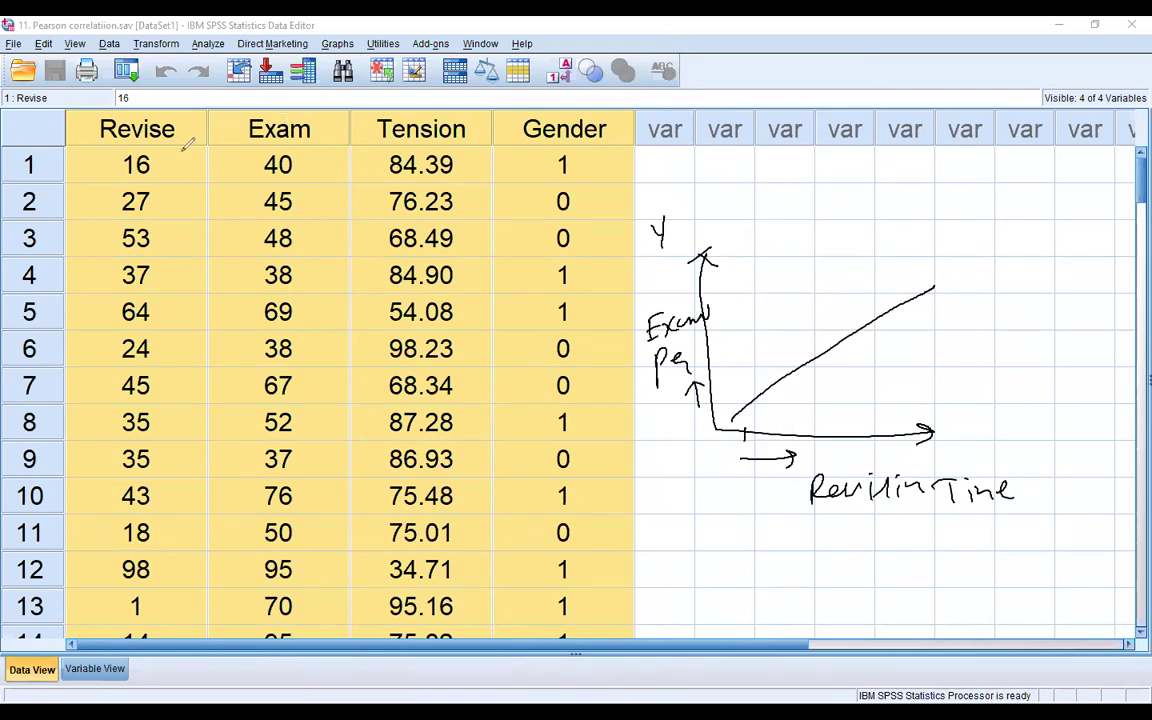
Step: Tick the Exam and Tension columns and sketch a second graph above the first with exam tension and exam performance axes
drag(243, 152, 270, 147)
drag(461, 161, 488, 151)
mouse_move(776, 152)
mouse_down()
mouse_move(776, 266)
mouse_move(928, 255)
mouse_move(782, 166)
mouse_up()
drag(912, 250, 914, 270)
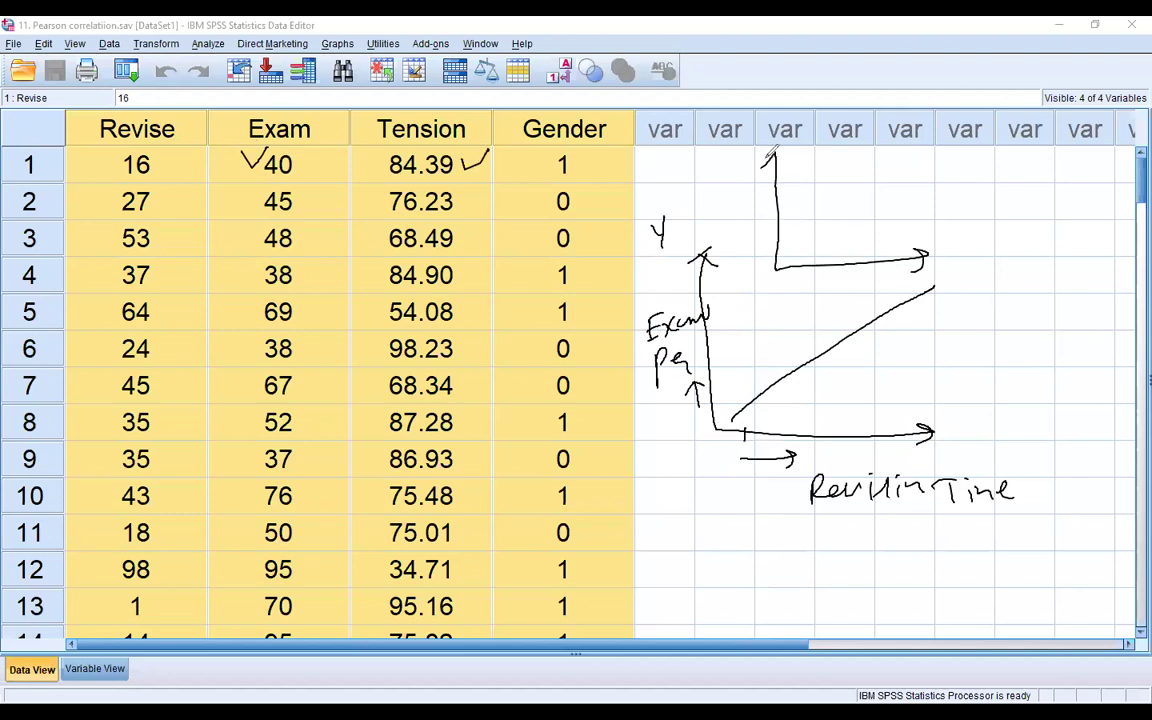
mouse_move(822, 288)
mouse_down()
mouse_move(883, 294)
mouse_move(881, 284)
mouse_move(913, 273)
mouse_move(958, 283)
mouse_move(968, 271)
mouse_move(954, 273)
mouse_move(1022, 290)
mouse_up()
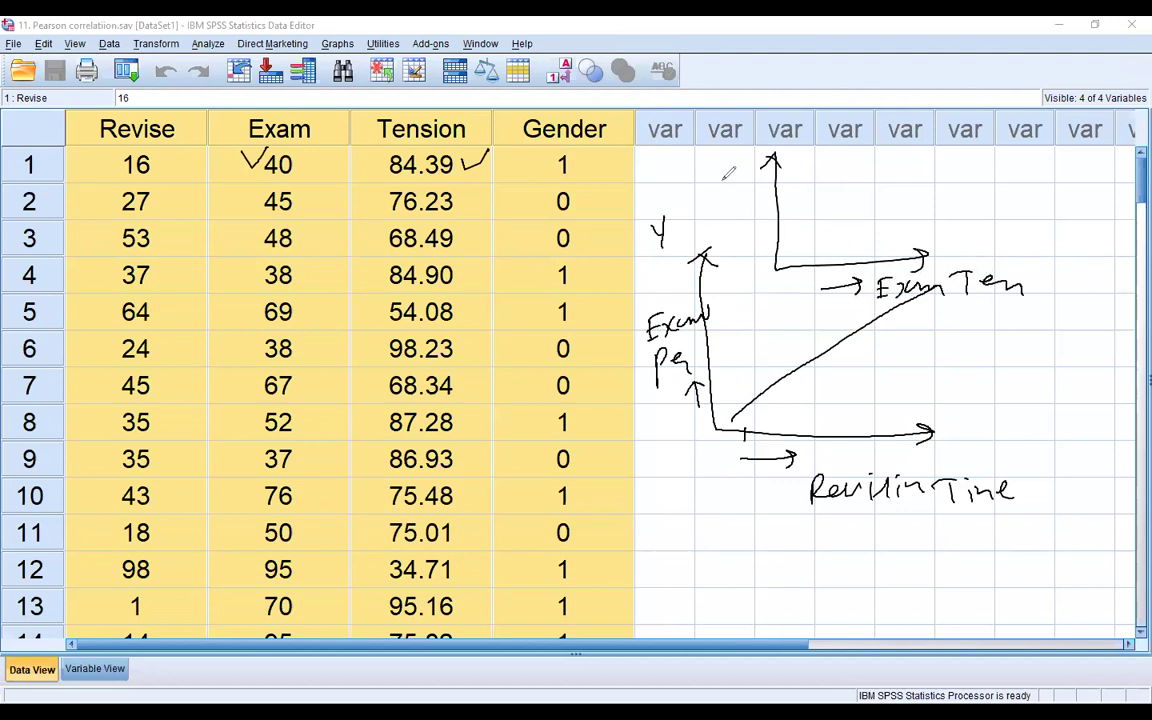
drag(707, 180, 708, 194)
mouse_move(722, 188)
mouse_down()
mouse_move(712, 198)
mouse_move(768, 186)
mouse_move(740, 218)
mouse_move(752, 230)
mouse_up()
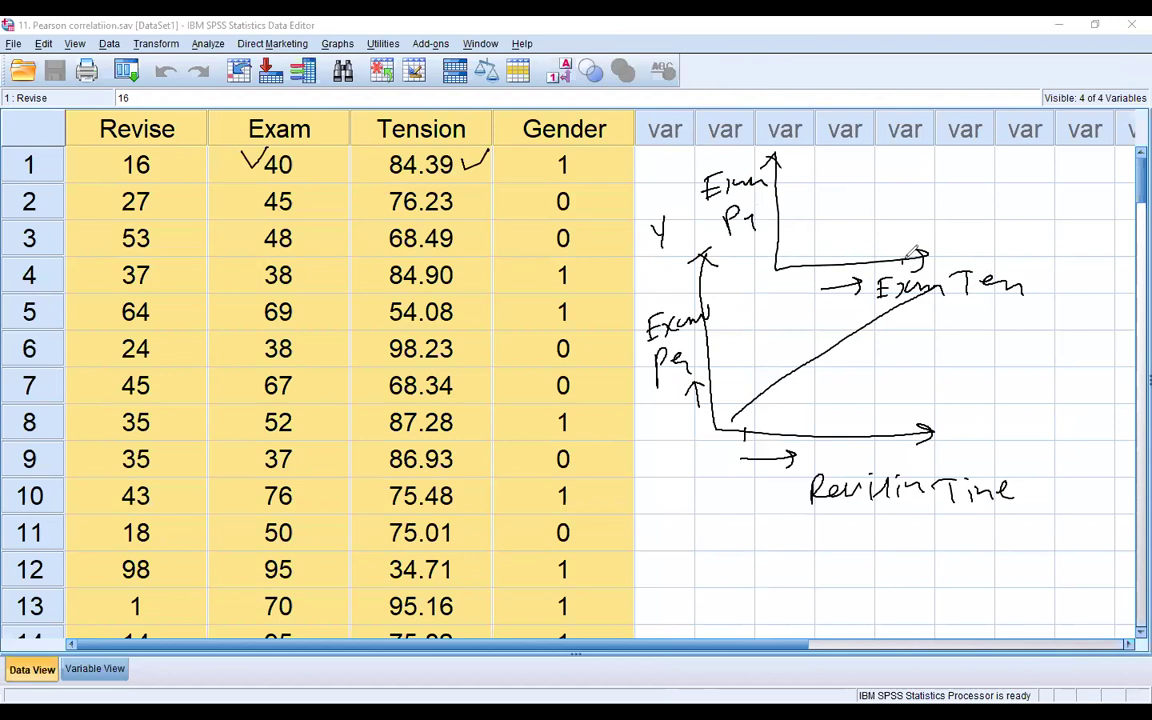
Step: Mark points and draw a falling line on the exam tension graph, and erase all the annotations
drag(784, 252, 796, 241)
click(822, 216)
click(789, 172)
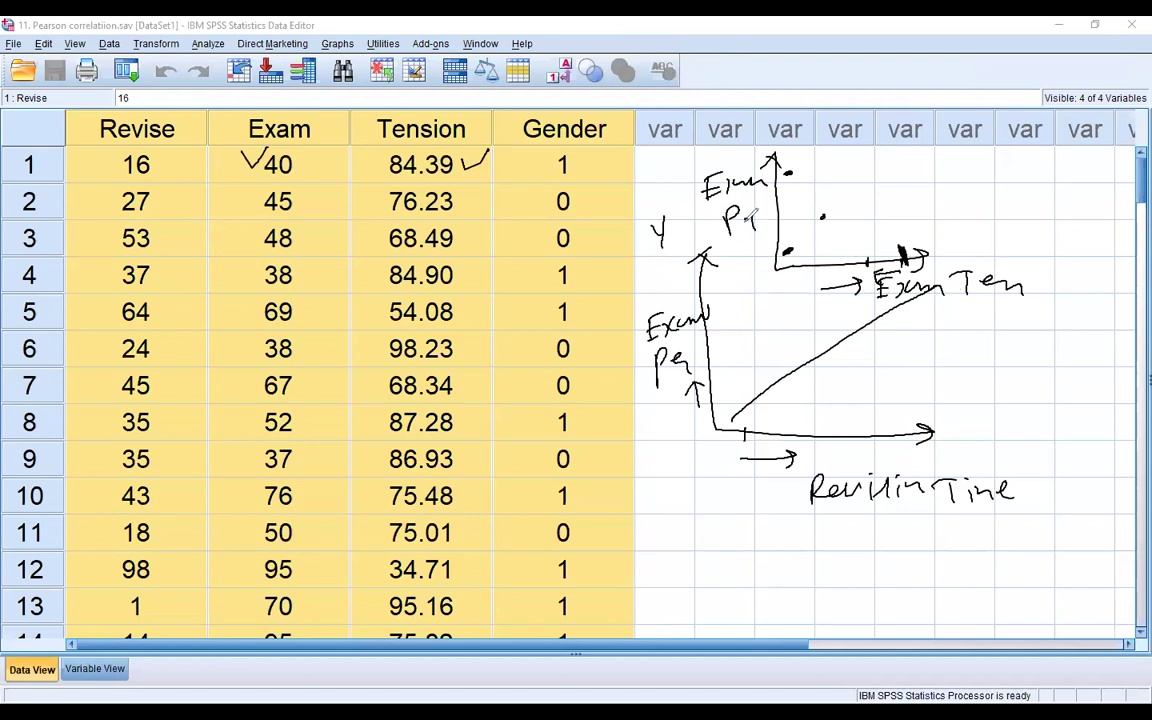
drag(806, 262, 806, 275)
drag(793, 172, 910, 262)
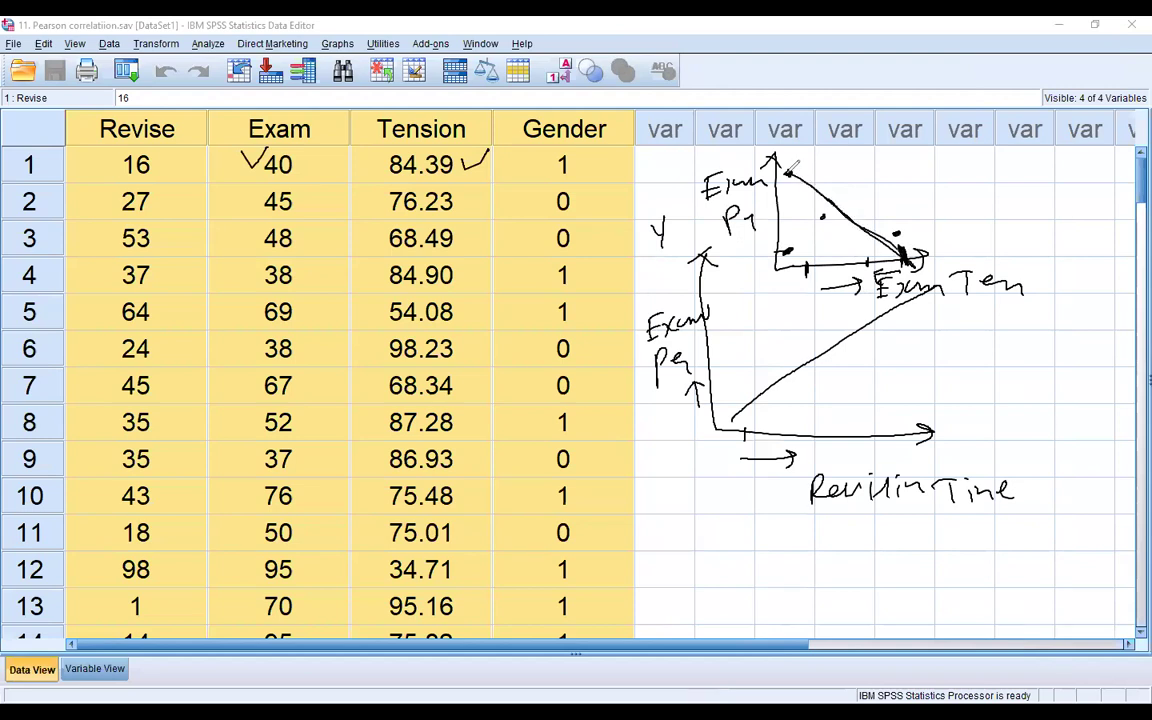
drag(793, 172, 908, 260)
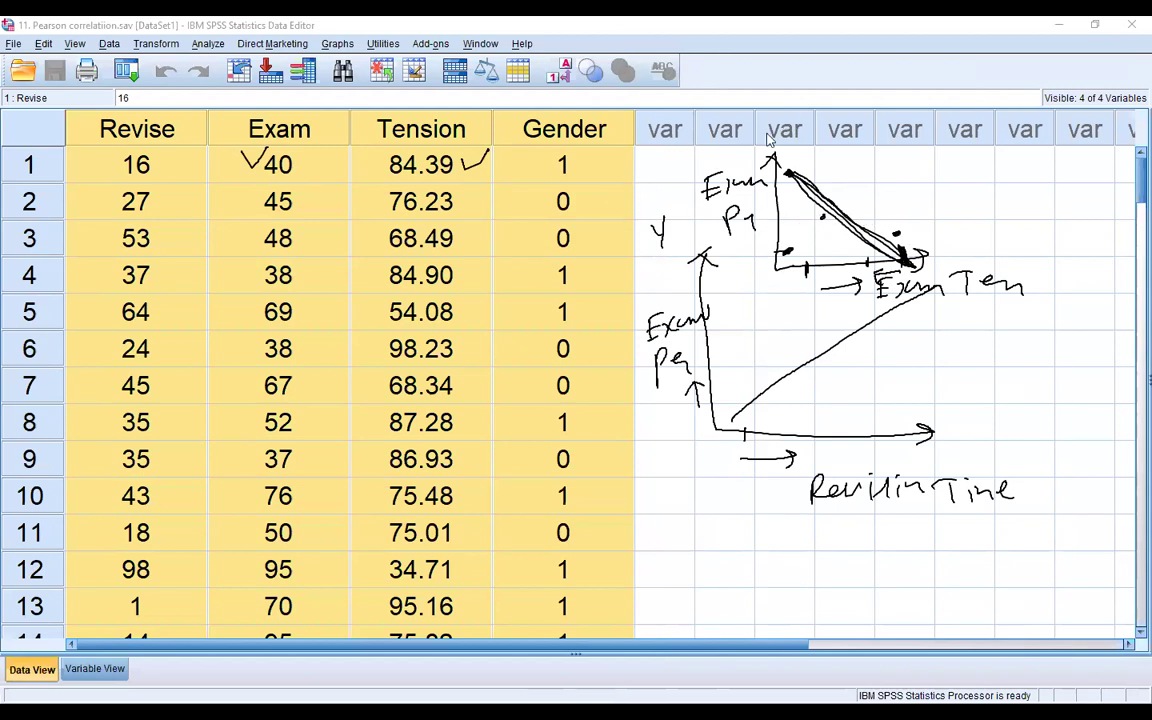
key(e)
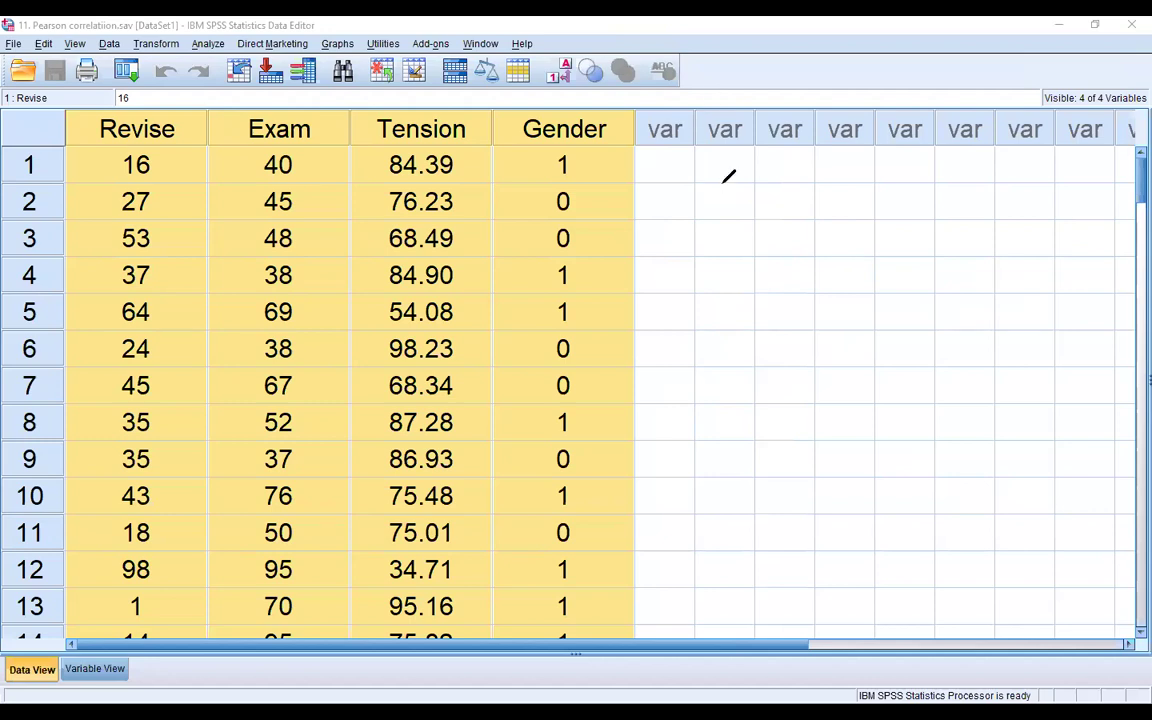
Step: Sketch an exam against revision graph with a rising line, labelled Male, and write the coefficient .78 beside it
mouse_move(722, 165)
mouse_down()
mouse_move(721, 320)
mouse_move(834, 312)
mouse_move(830, 327)
mouse_up()
drag(712, 178, 735, 177)
mouse_move(910, 192)
mouse_down()
mouse_move(914, 178)
mouse_move(932, 190)
mouse_move(962, 176)
mouse_move(981, 186)
mouse_up()
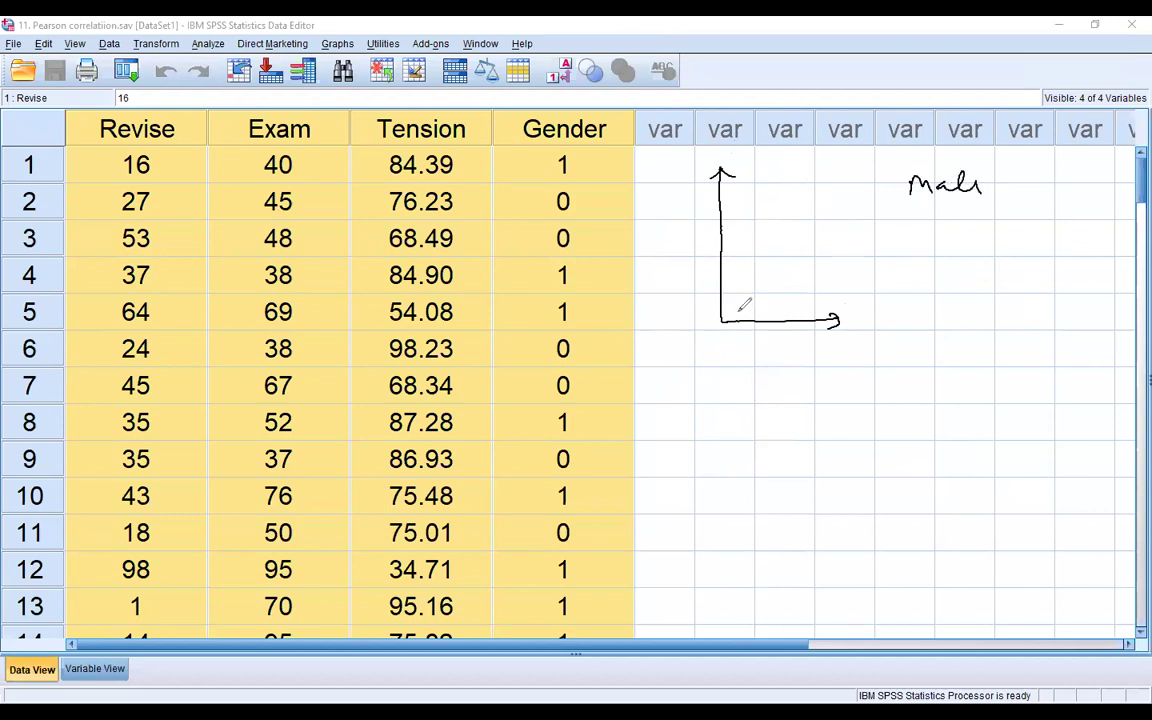
mouse_move(747, 298)
mouse_down()
mouse_move(736, 311)
mouse_move(830, 223)
mouse_up()
click(903, 244)
mouse_move(916, 240)
mouse_down()
mouse_move(921, 258)
mouse_move(945, 242)
mouse_up()
drag(925, 290, 966, 283)
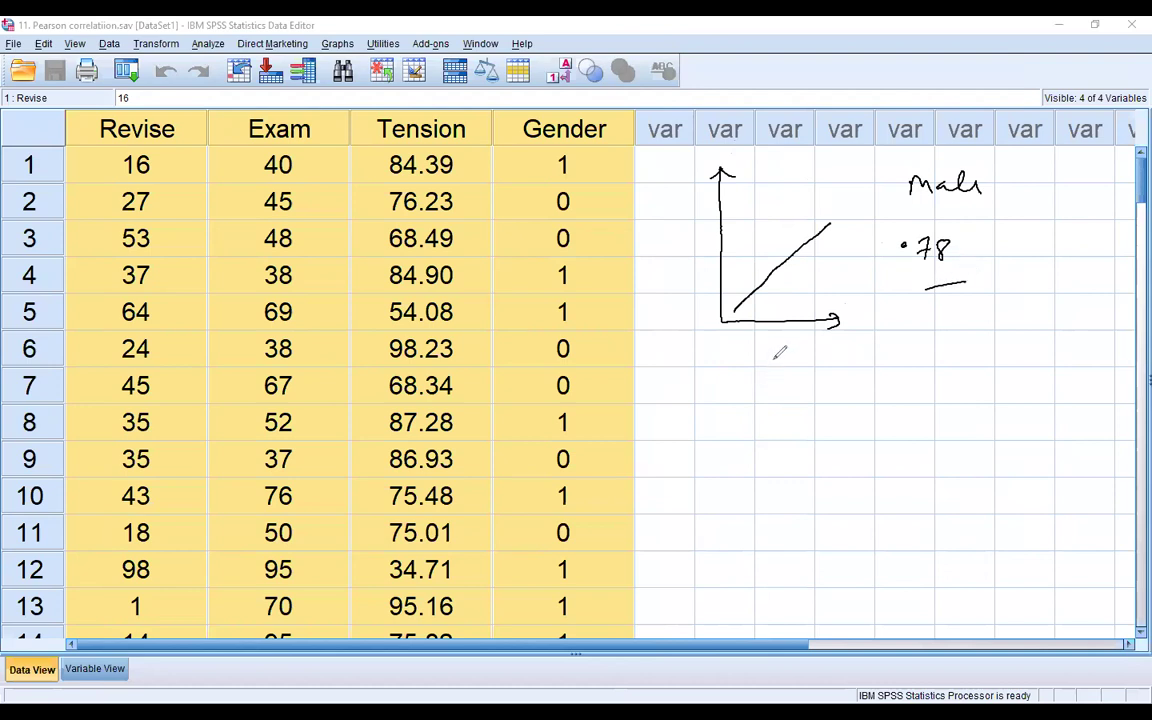
mouse_move(779, 350)
mouse_down()
mouse_move(837, 344)
mouse_move(830, 363)
mouse_move(866, 350)
mouse_up()
mouse_move(668, 214)
mouse_down()
mouse_move(678, 236)
mouse_move(703, 210)
mouse_move(720, 228)
mouse_up()
drag(912, 212, 1022, 208)
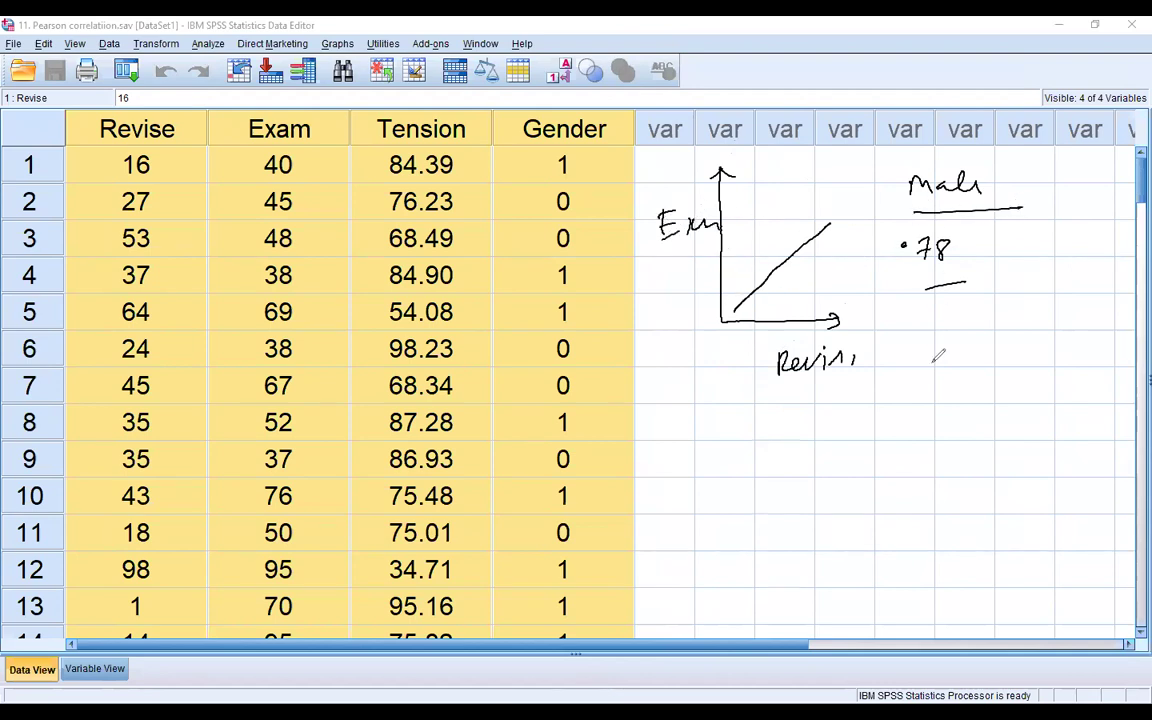
Step: Sketch a second rising-line graph labelled Female with .85, circle both coefficients, and erase all the annotations
mouse_move(925, 393)
mouse_down()
mouse_move(932, 412)
mouse_move(956, 393)
mouse_move(1048, 405)
mouse_up()
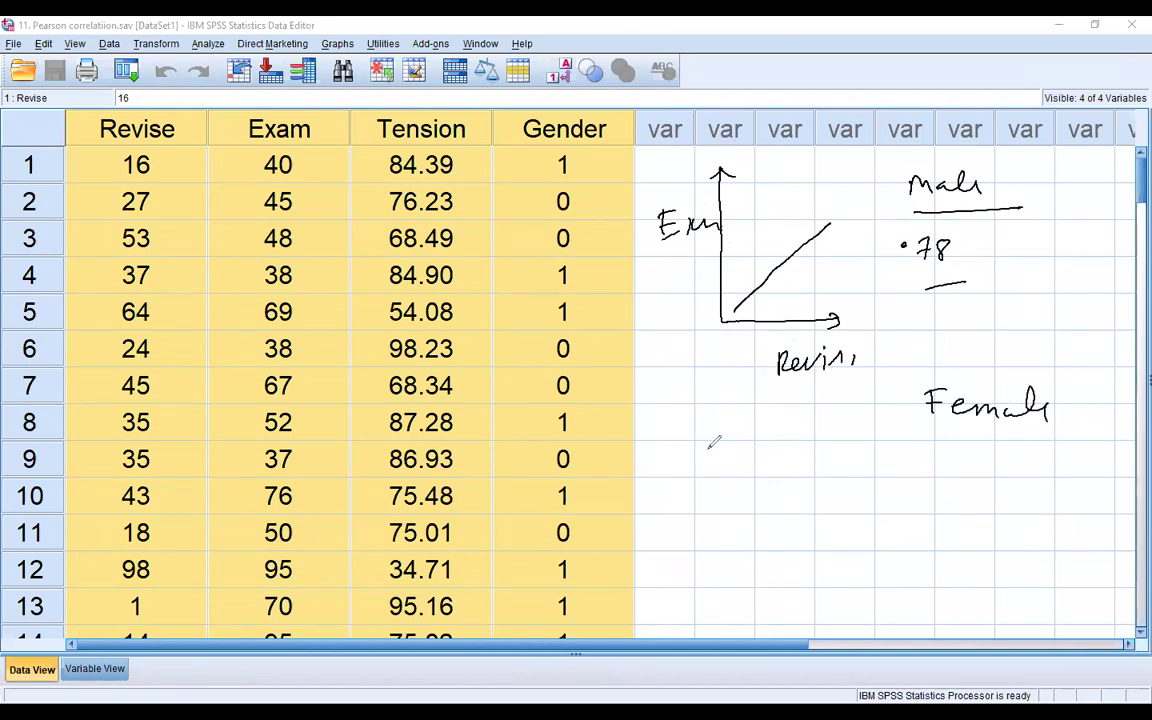
mouse_move(733, 402)
mouse_down()
mouse_move(717, 557)
mouse_move(858, 551)
mouse_move(737, 406)
mouse_move(752, 411)
mouse_up()
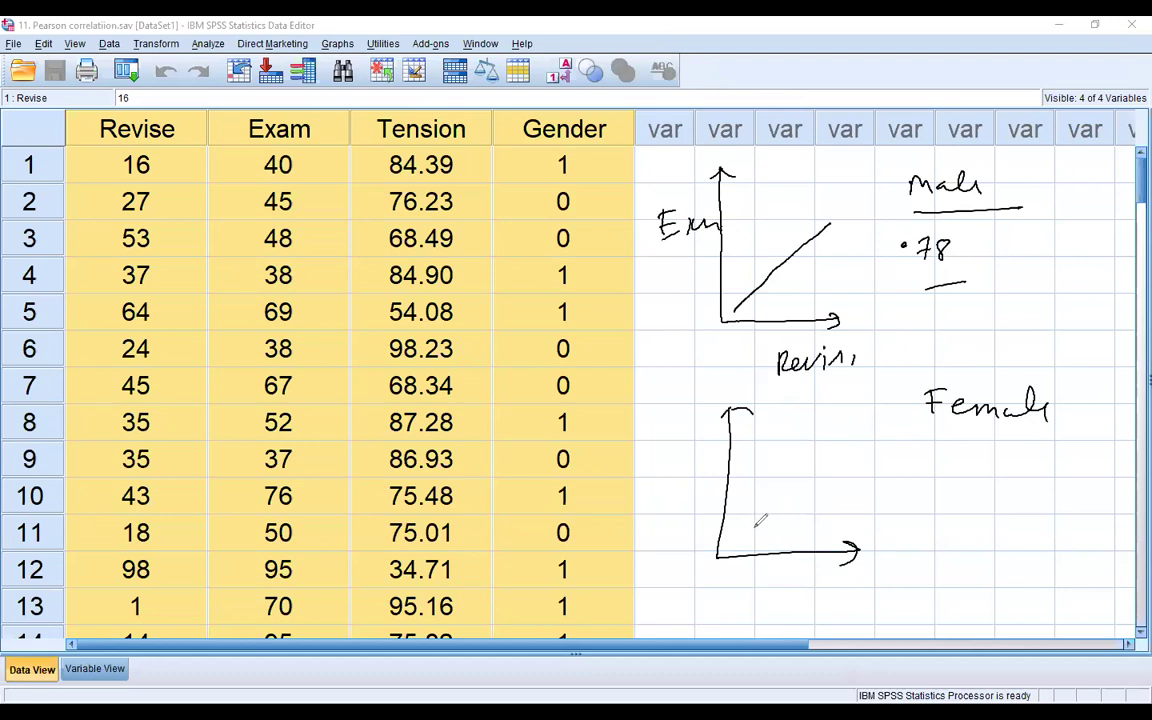
mouse_move(935, 224)
mouse_down()
mouse_move(878, 262)
mouse_move(965, 248)
mouse_up()
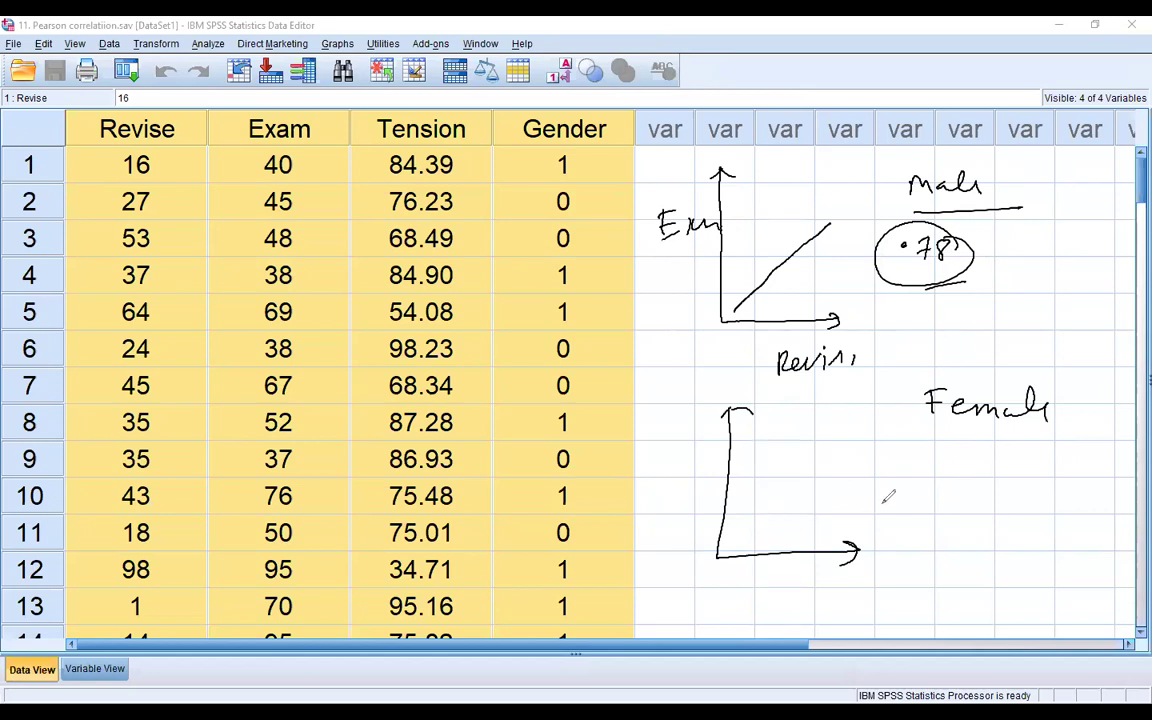
drag(740, 537, 855, 437)
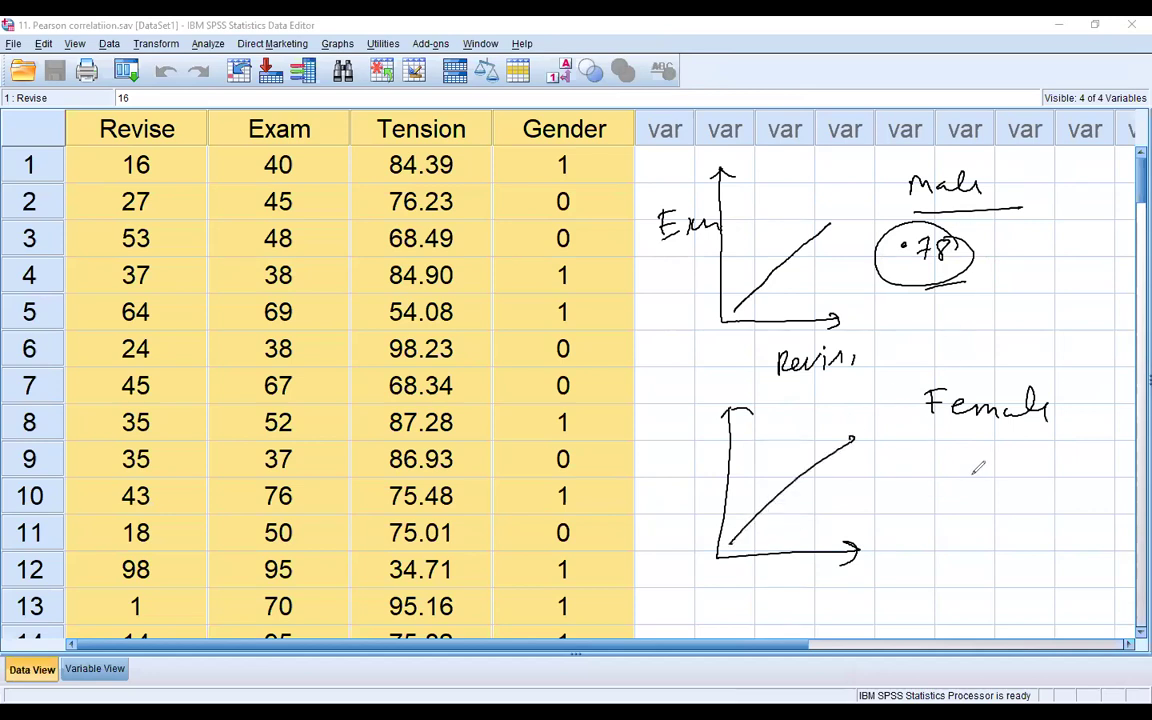
mouse_move(946, 467)
mouse_down()
mouse_move(990, 448)
mouse_move(970, 457)
mouse_move(948, 509)
mouse_move(1038, 448)
mouse_up()
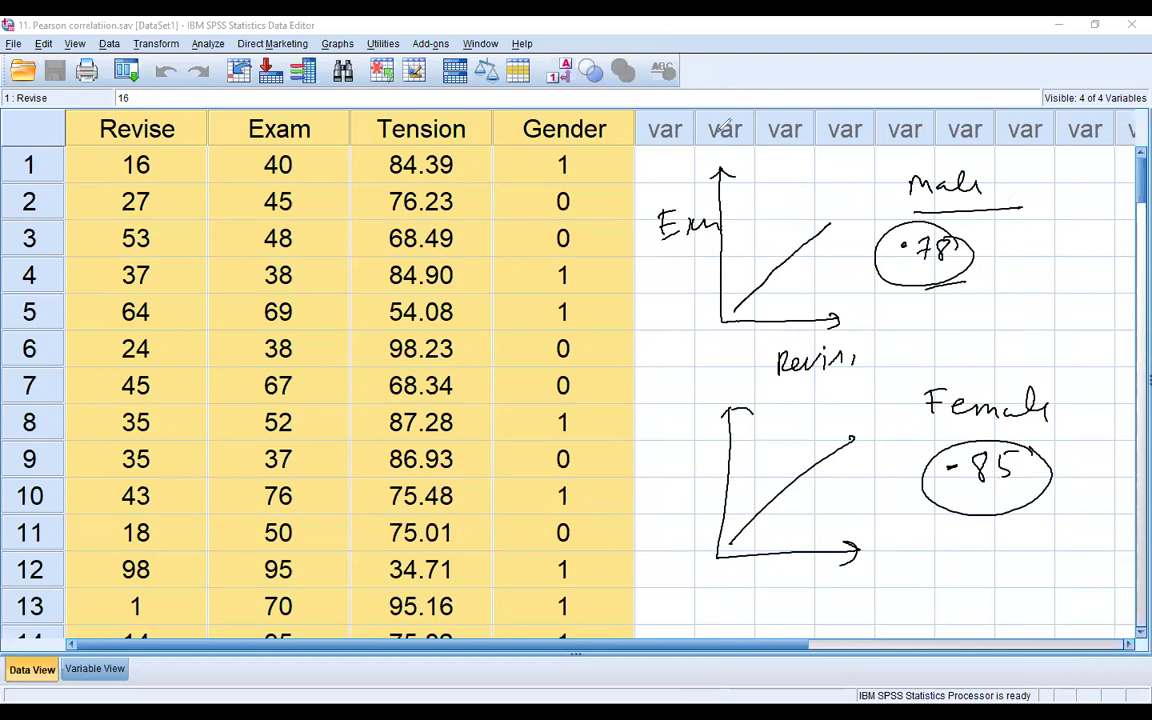
key(e)
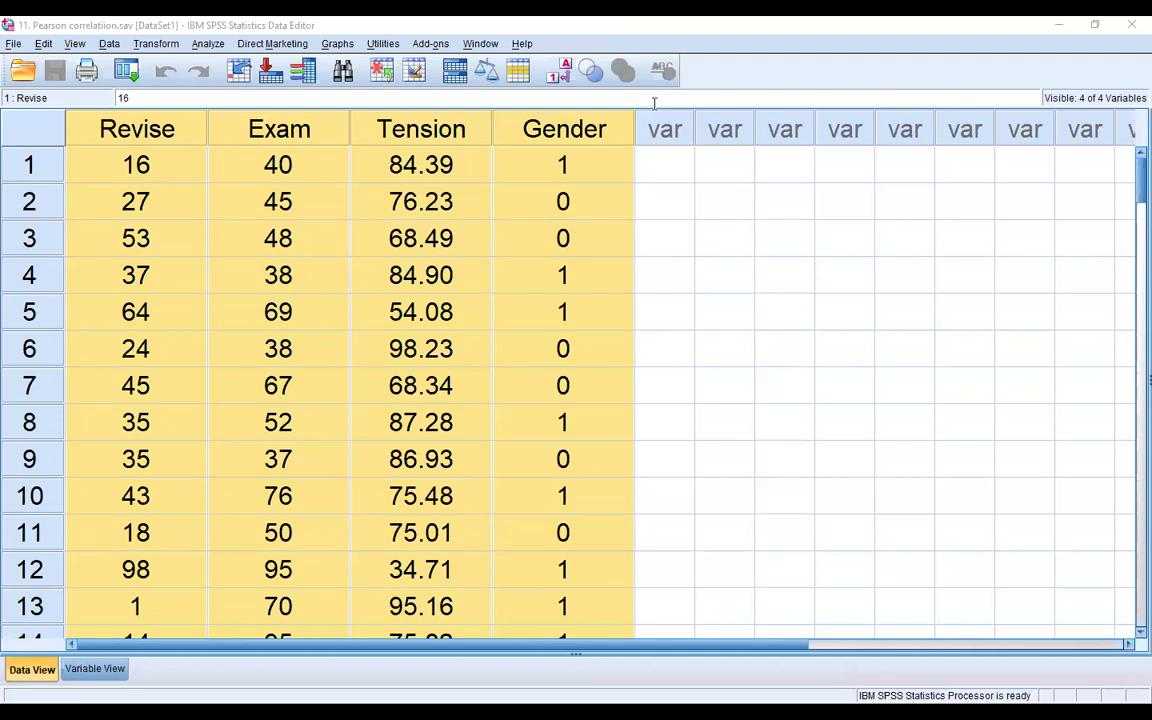
Step: Start a bivariate correlation analysis and add Revision Time, Exam Performance and Exam Tension as its variables
click(667, 206)
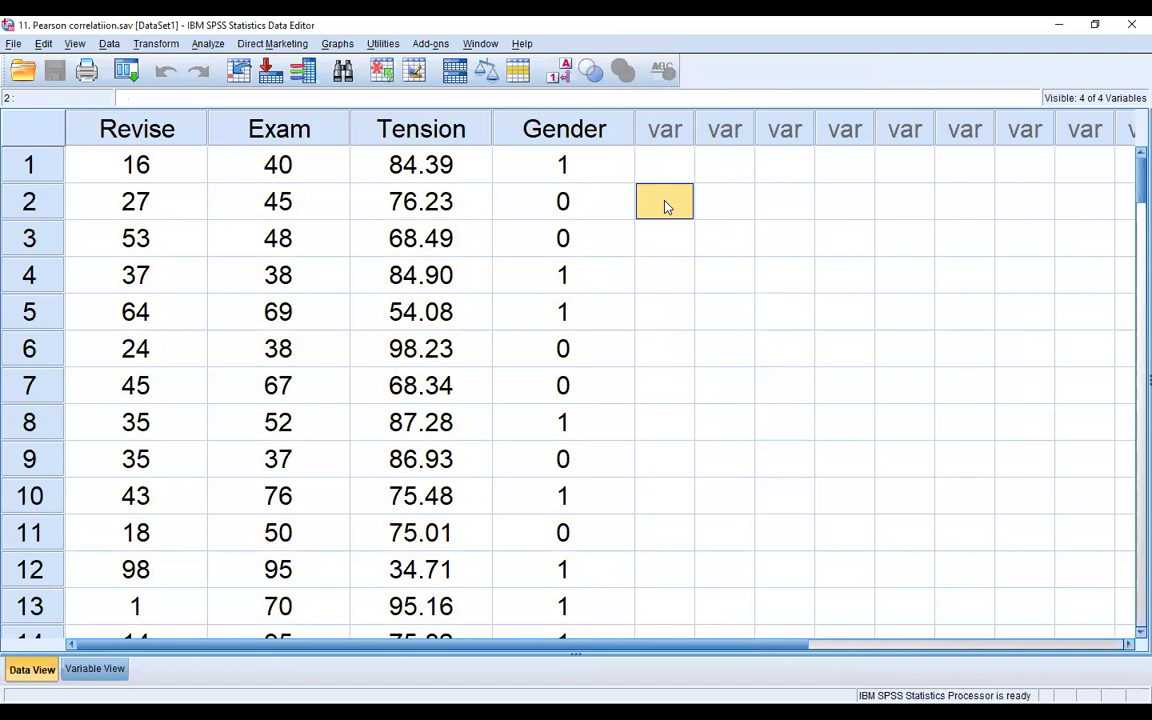
click(208, 46)
mouse_move(229, 104)
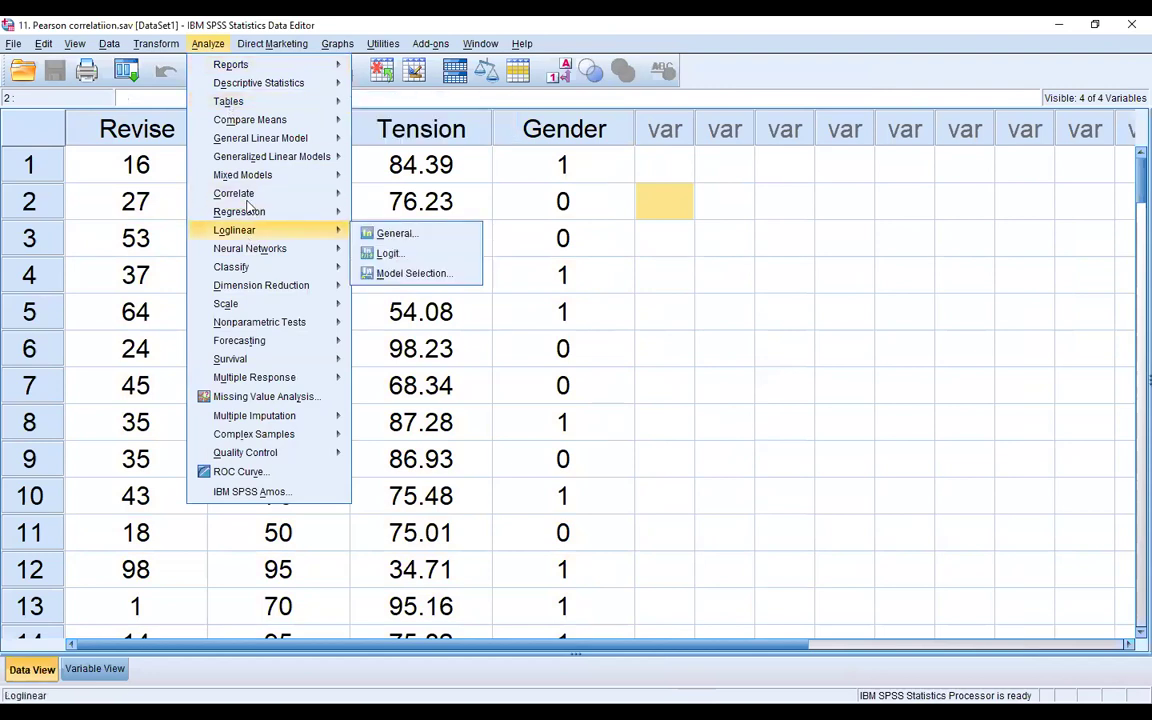
mouse_move(252, 199)
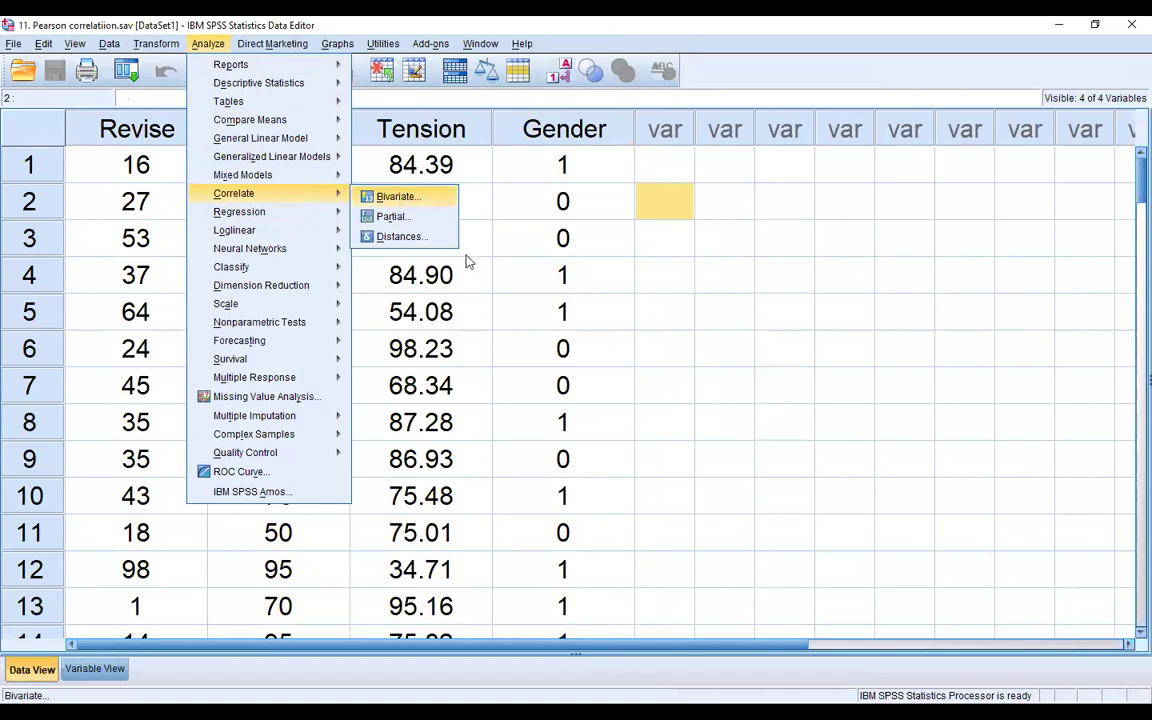
click(396, 196)
shift+click(446, 280)
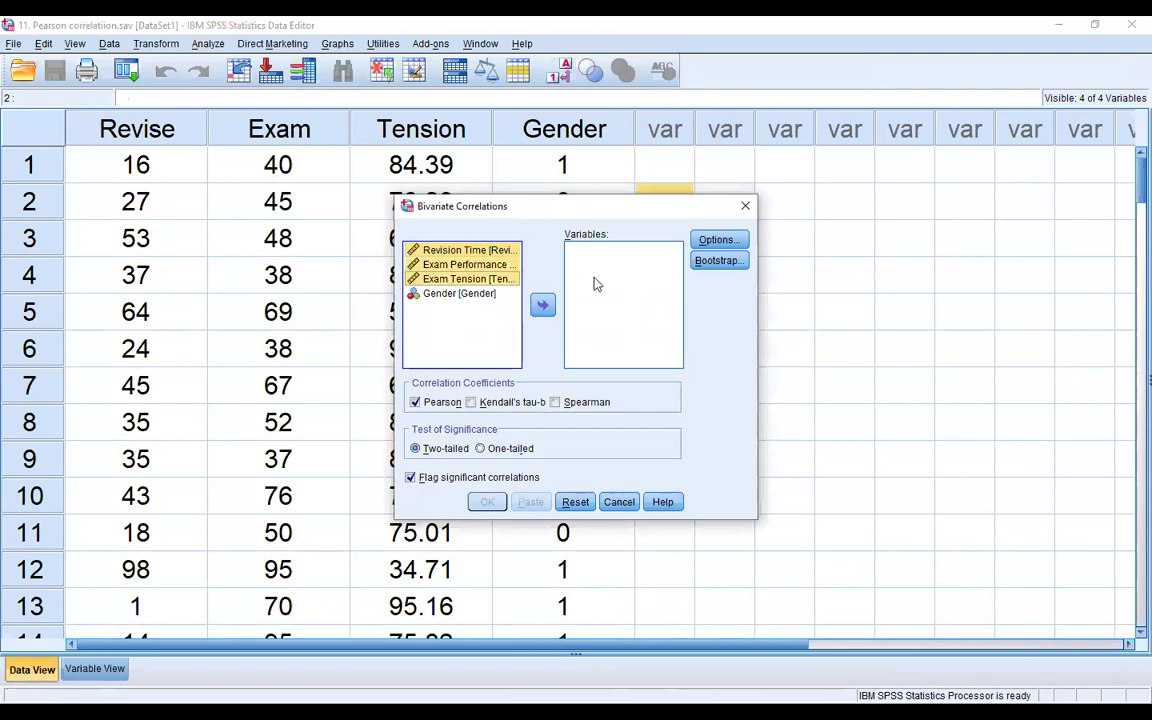
click(543, 305)
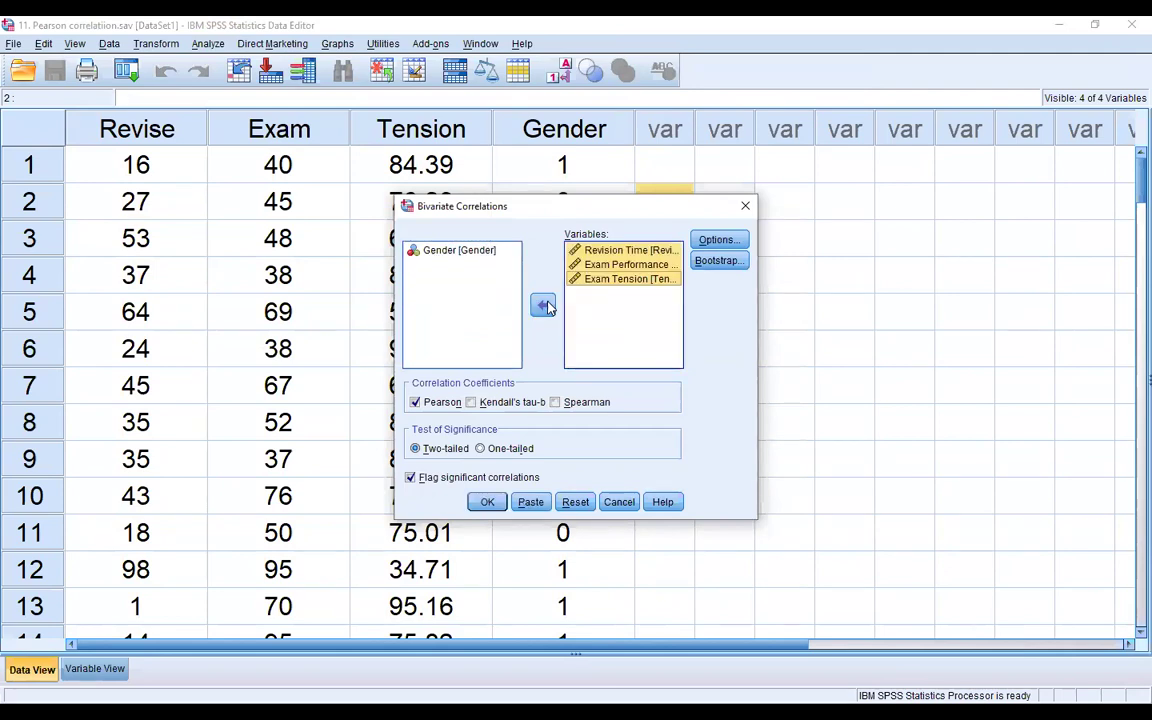
Step: Keep pairwise exclusion of missing values in the correlation options and run the two-tailed Pearson correlation
click(715, 242)
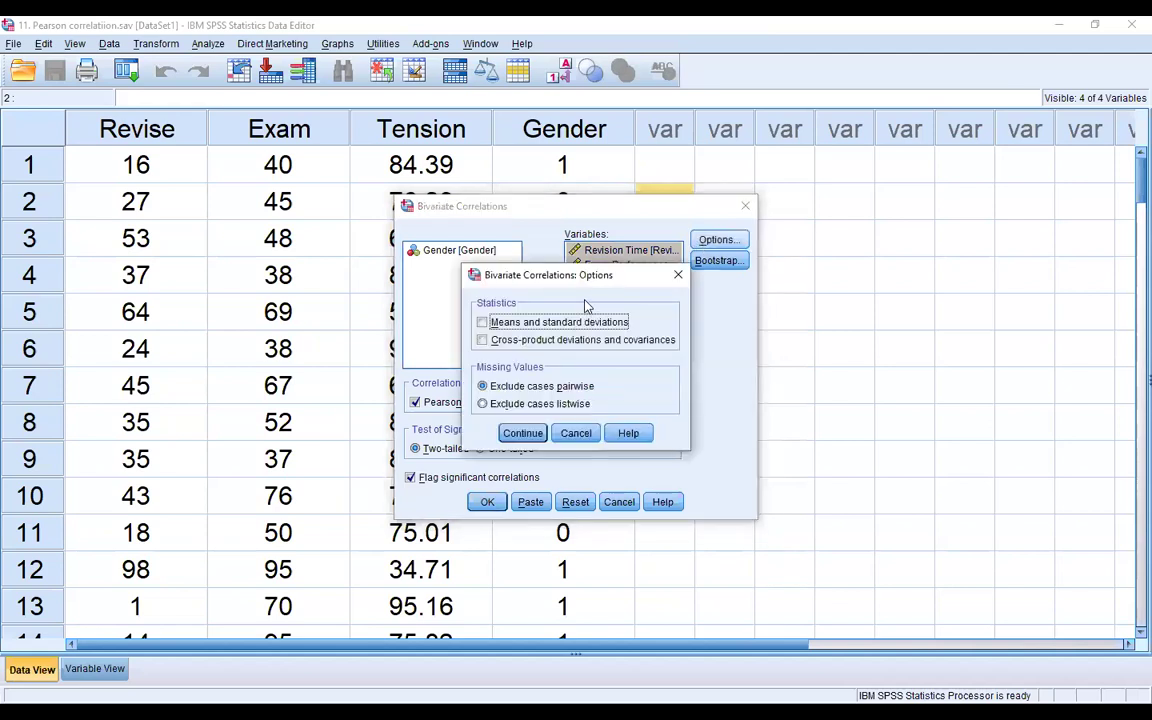
click(524, 434)
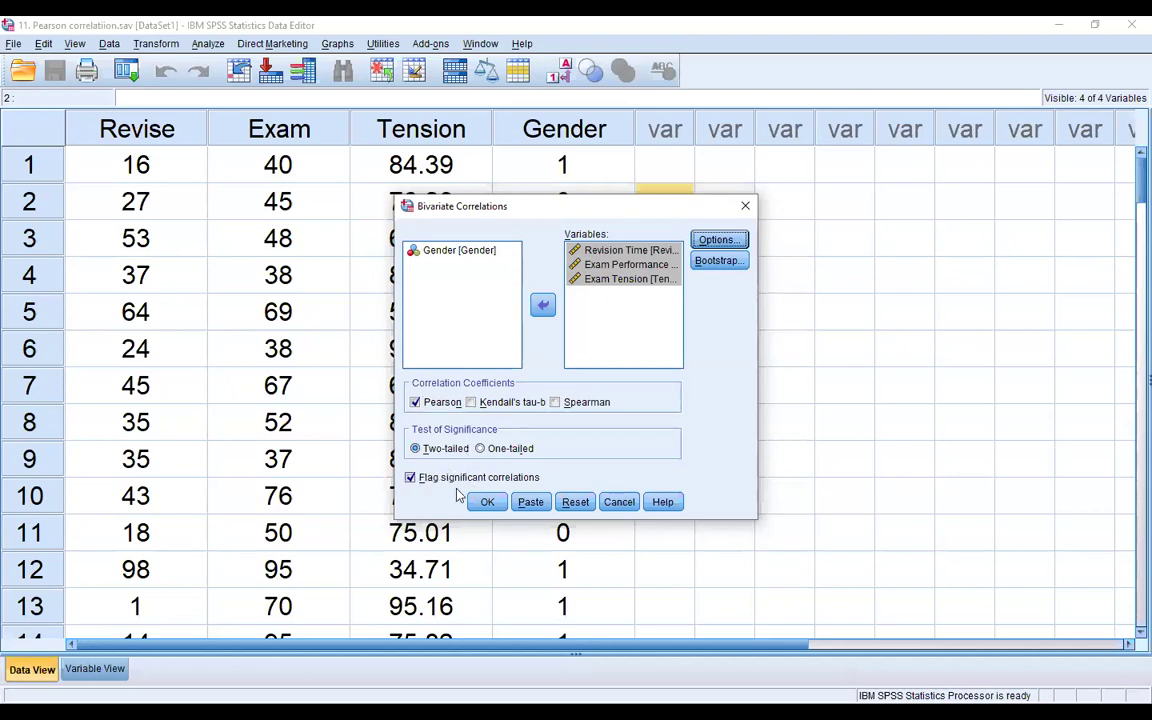
click(487, 505)
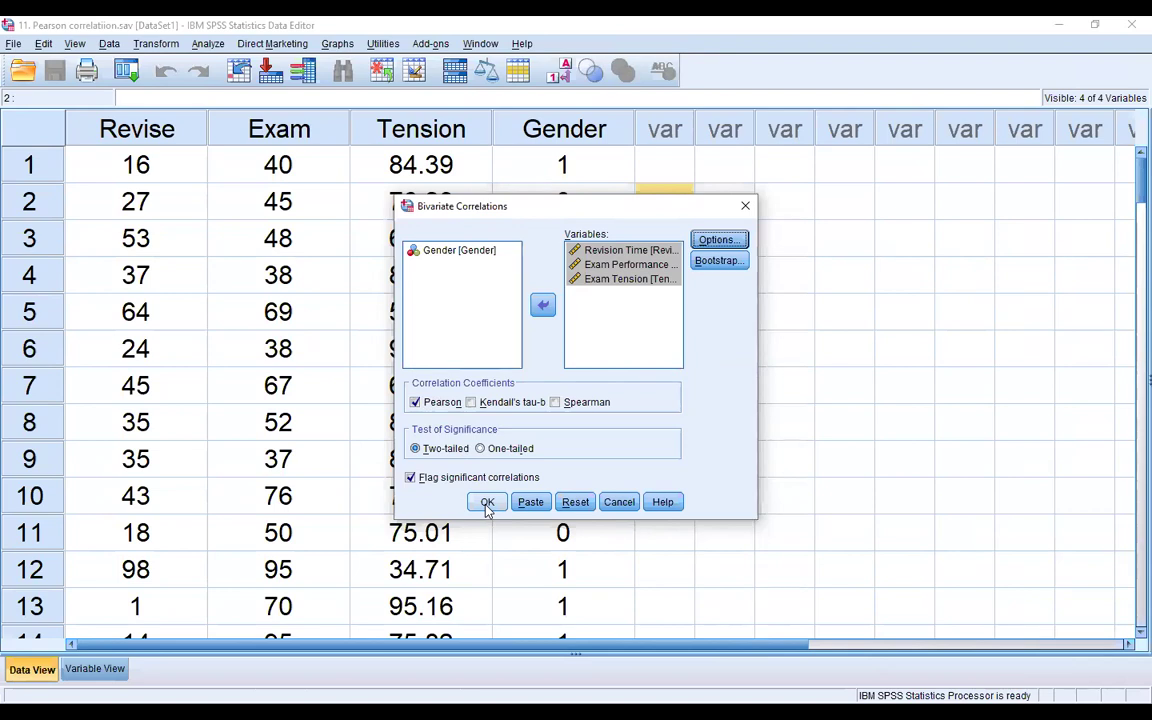
click(487, 504)
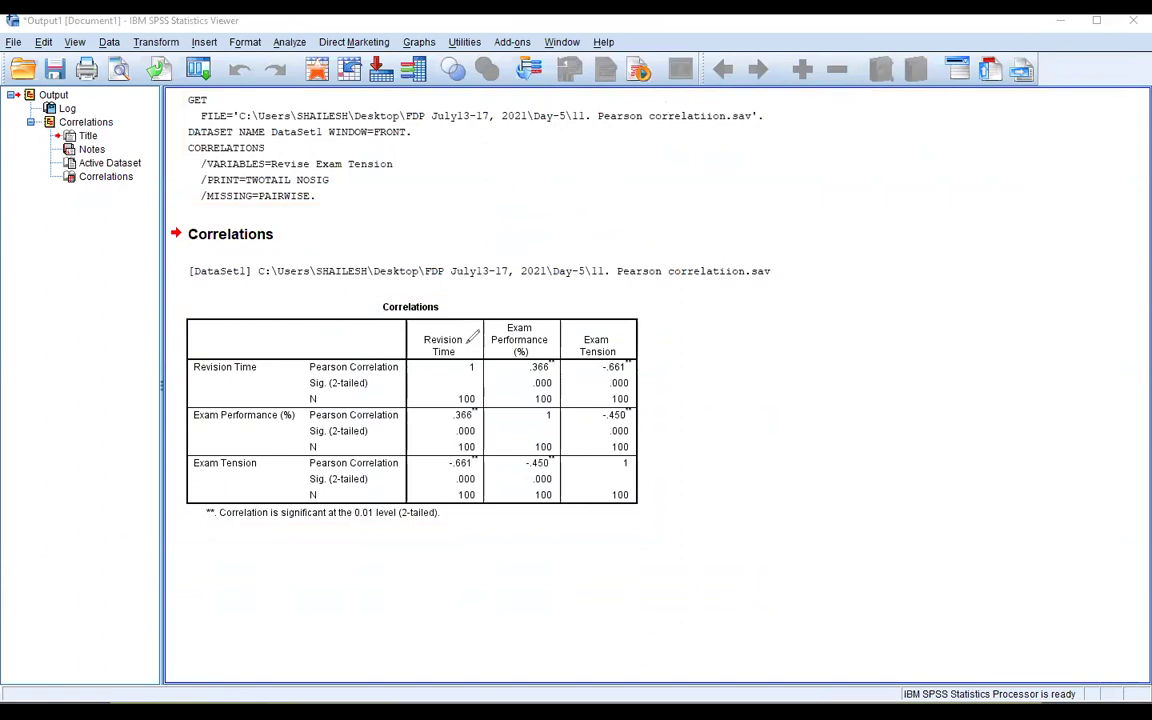
Step: Tick Revision Time and Exam Performance in the correlations table and sketch a pair of axes labelled X and Y beside it
drag(466, 336, 490, 319)
mouse_move(397, 424)
mouse_down()
mouse_move(407, 437)
mouse_move(425, 412)
mouse_up()
mouse_move(700, 258)
mouse_down()
mouse_move(820, 257)
mouse_move(811, 265)
mouse_up()
drag(693, 172, 720, 168)
drag(837, 282, 850, 297)
drag(850, 282, 836, 297)
drag(658, 155, 665, 166)
drag(670, 153, 669, 180)
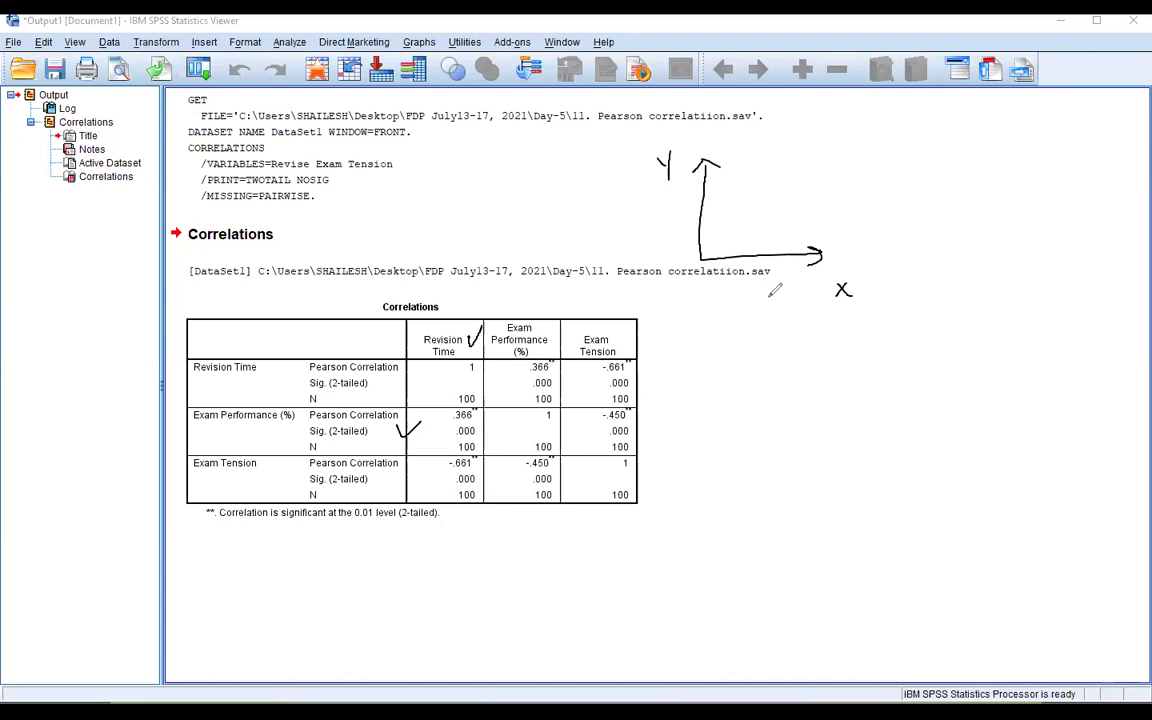
Step: Label the sketched axes Revision Time and Exam Per, and circle the revision time and exam performance coefficient in the table
drag(746, 290, 813, 285)
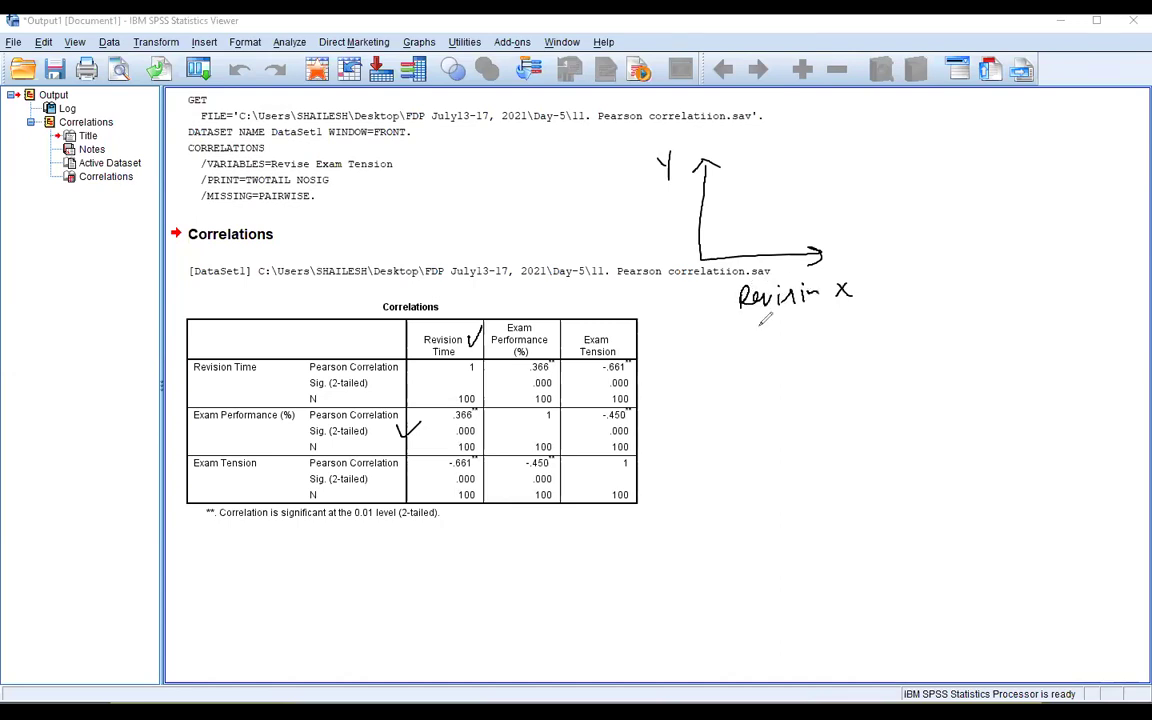
drag(752, 318, 808, 330)
mouse_move(598, 208)
mouse_down()
mouse_move(618, 200)
mouse_move(662, 212)
mouse_move(634, 236)
mouse_move(659, 242)
mouse_up()
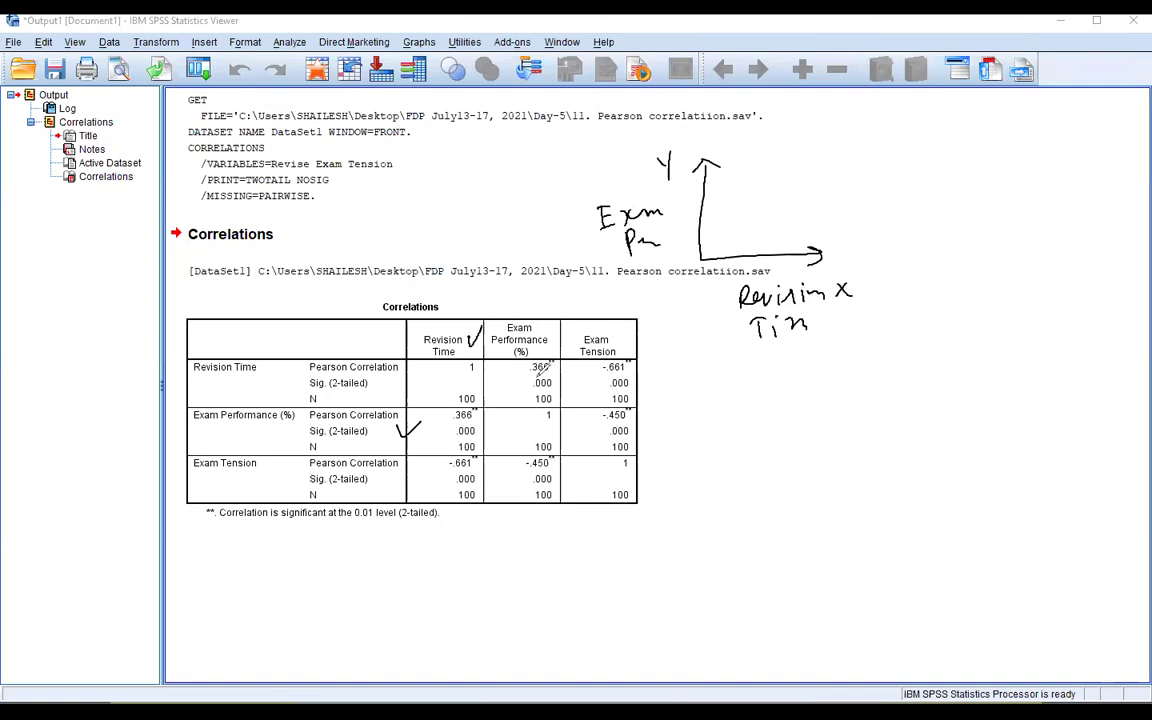
mouse_move(533, 372)
mouse_down()
mouse_move(548, 353)
mouse_move(566, 372)
mouse_move(522, 366)
mouse_up()
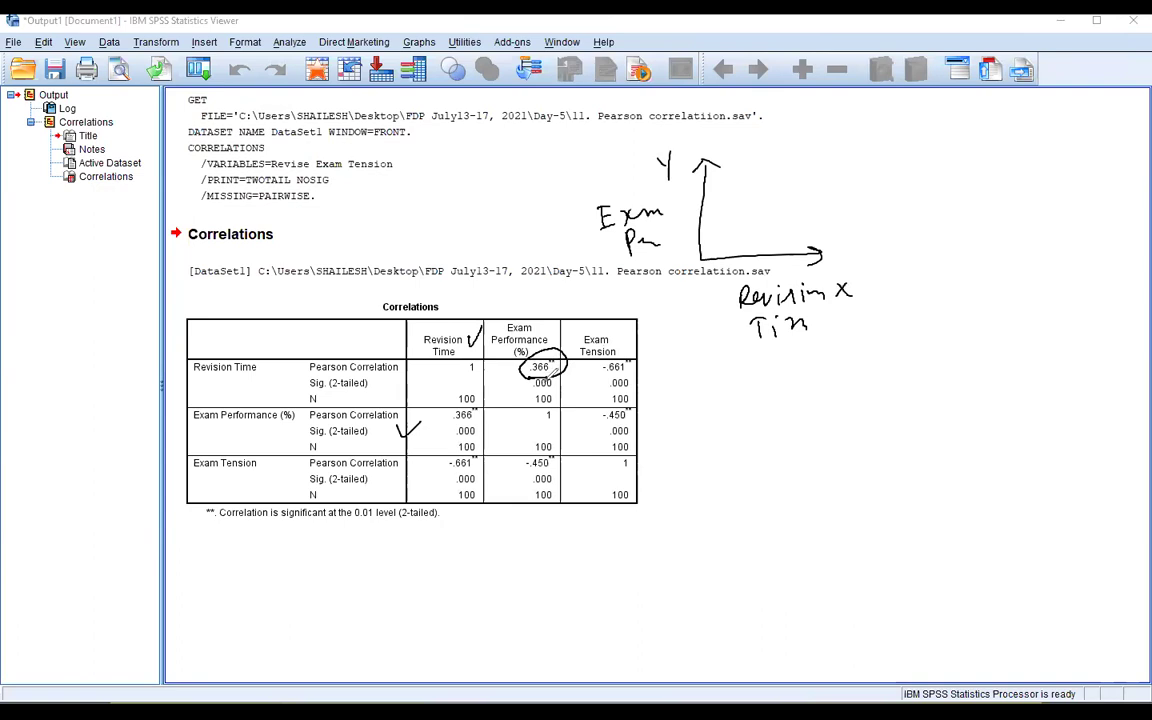
drag(565, 369, 582, 356)
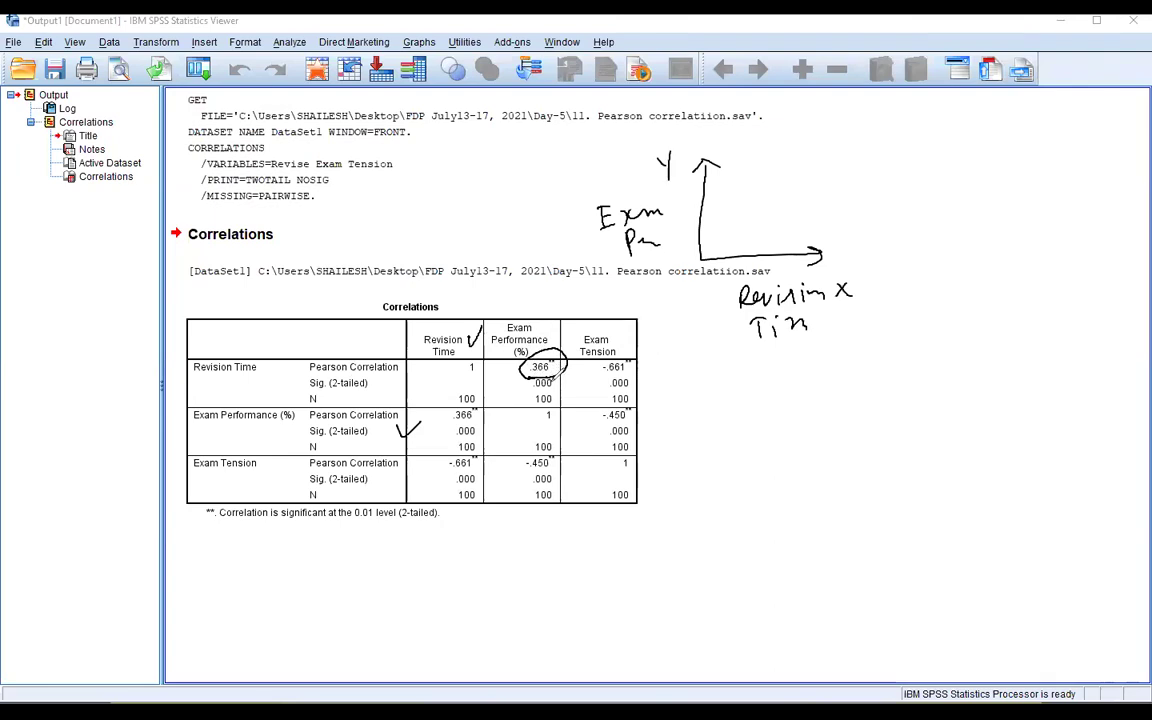
Step: Dot a rising band of scatter points between the axes of the revision time graph
click(716, 354)
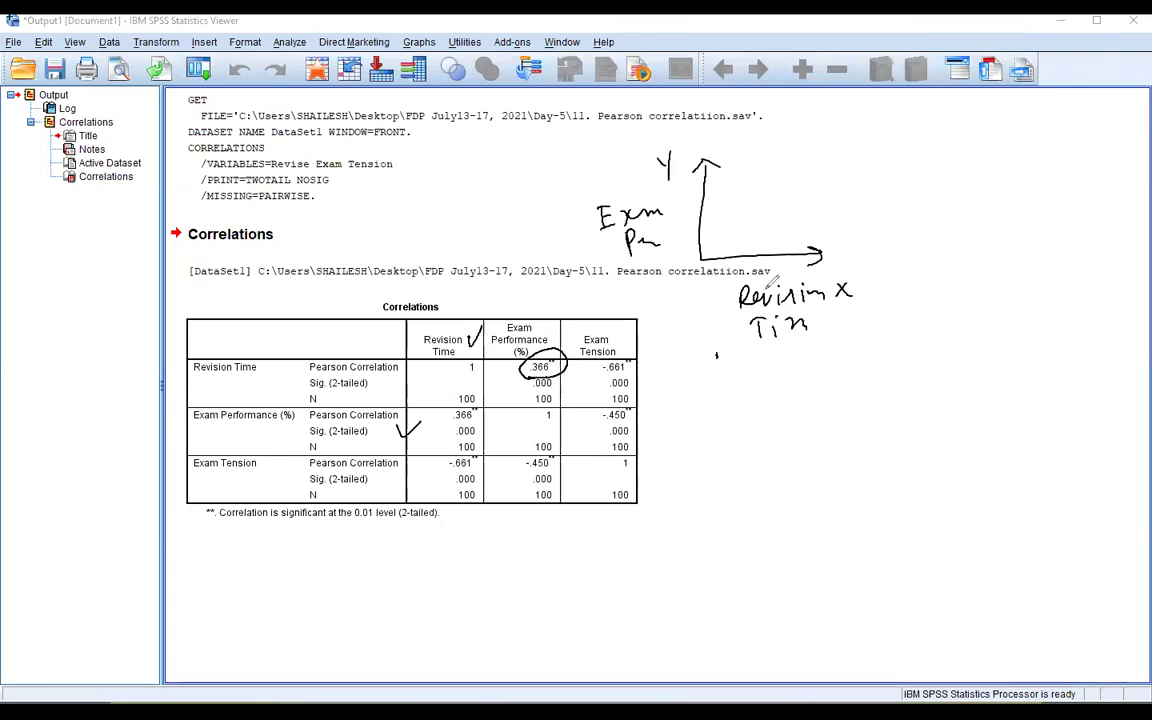
drag(718, 238, 730, 227)
click(717, 215)
click(718, 222)
click(718, 232)
click(763, 191)
click(778, 184)
click(792, 177)
click(739, 205)
click(736, 240)
click(754, 235)
click(771, 228)
click(786, 218)
click(803, 208)
click(814, 186)
click(815, 199)
click(745, 205)
click(752, 199)
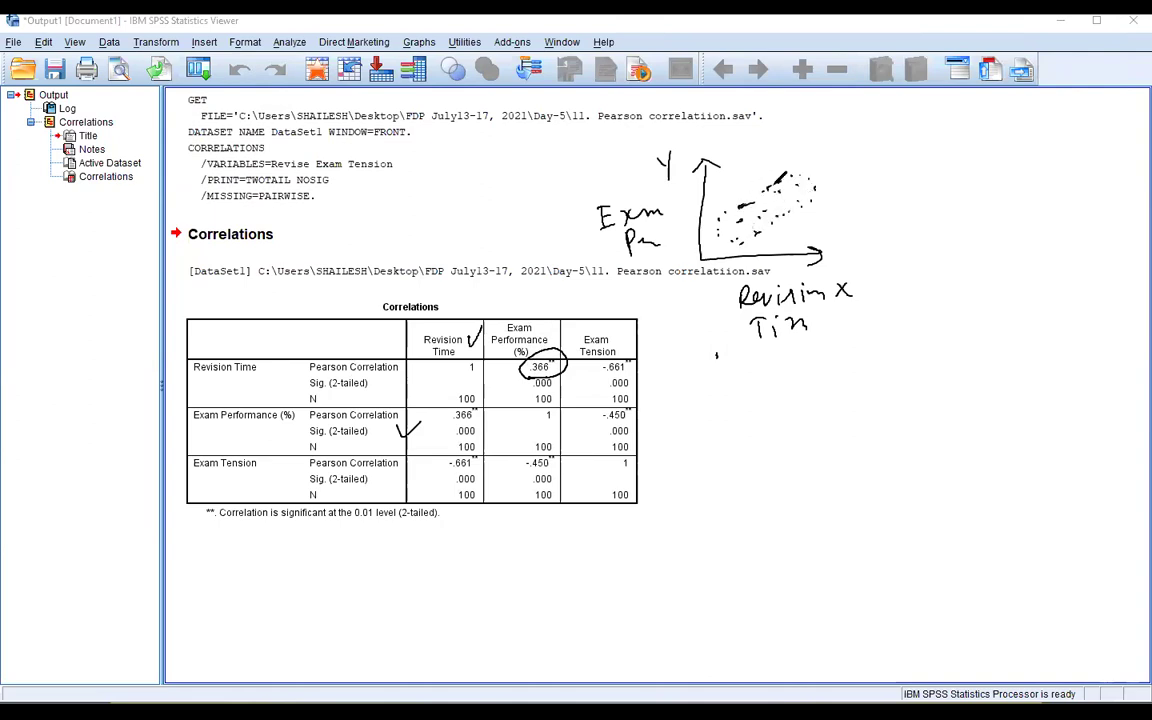
click(770, 187)
click(768, 232)
Step: Sketch a second graph below the first, labelling its X axis Exam Ten and its Y axis Exam Per
mouse_move(717, 357)
mouse_down()
mouse_move(721, 475)
mouse_move(872, 472)
mouse_move(735, 368)
mouse_up()
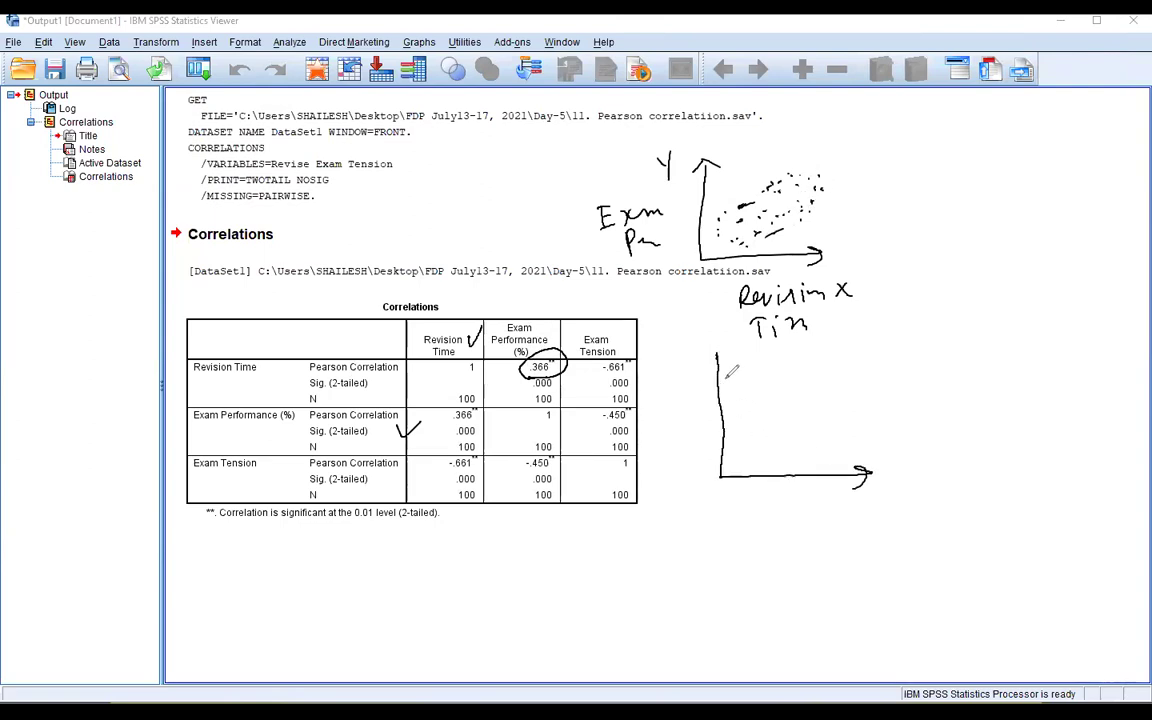
drag(866, 468, 860, 488)
mouse_move(882, 492)
mouse_down()
mouse_move(898, 508)
mouse_move(882, 509)
mouse_up()
mouse_move(810, 512)
mouse_down()
mouse_move(810, 530)
mouse_move(870, 528)
mouse_move(820, 565)
mouse_move(860, 562)
mouse_up()
drag(686, 353, 692, 366)
mouse_move(697, 352)
mouse_down()
mouse_move(689, 409)
mouse_move(663, 411)
mouse_move(698, 397)
mouse_move(706, 407)
mouse_move(678, 449)
mouse_move(668, 443)
mouse_move(700, 451)
mouse_up()
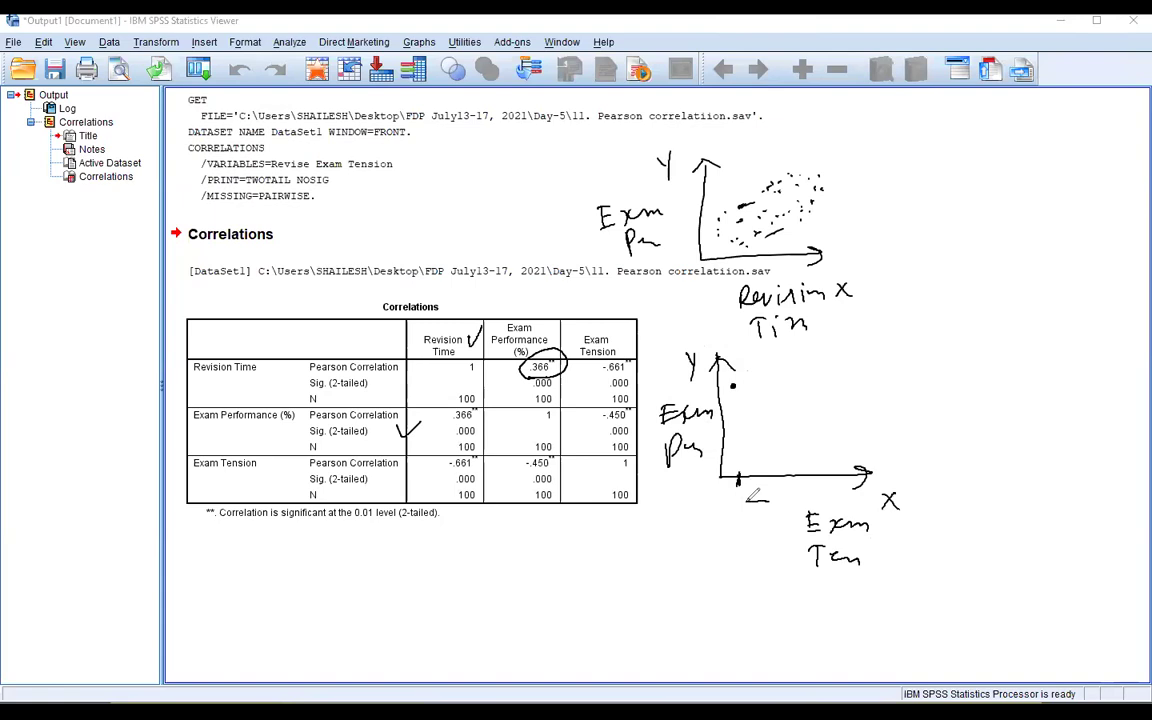
Step: Mark descending points on the exam tension graph and draw a falling line through them, with direction marks beside the axes
mouse_move(734, 384)
mouse_down()
mouse_move(727, 397)
mouse_move(712, 393)
mouse_up()
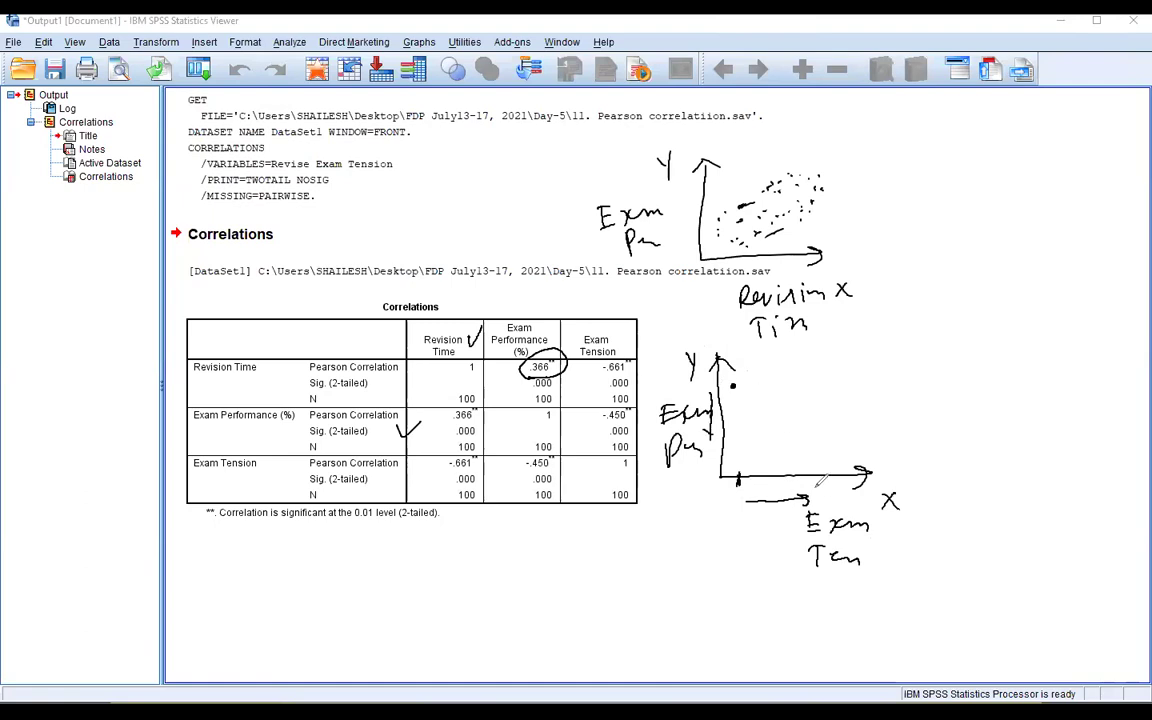
click(763, 408)
click(788, 428)
click(816, 448)
click(731, 384)
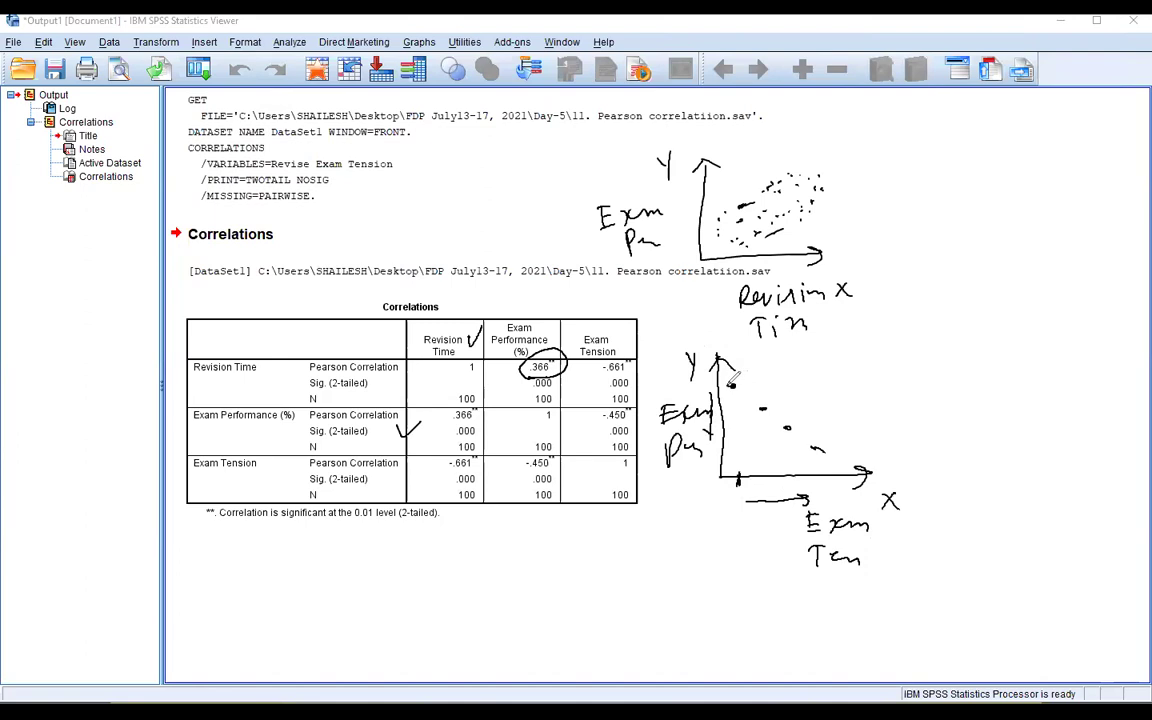
drag(731, 384, 815, 448)
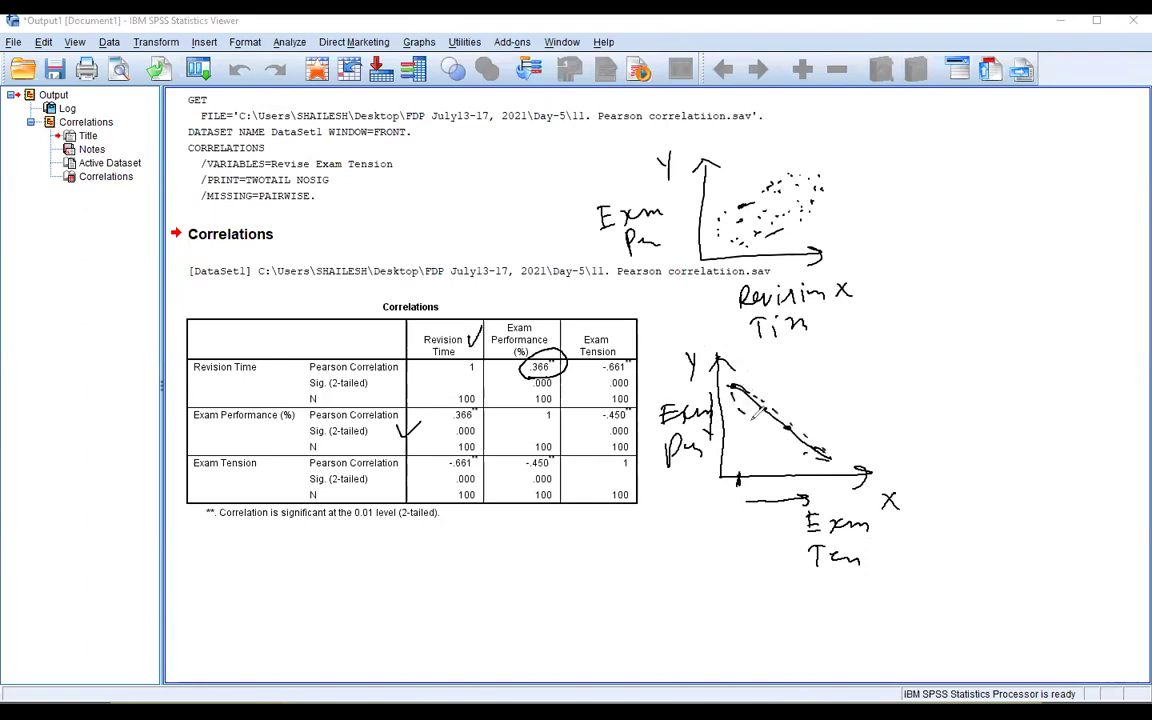
drag(730, 386, 822, 452)
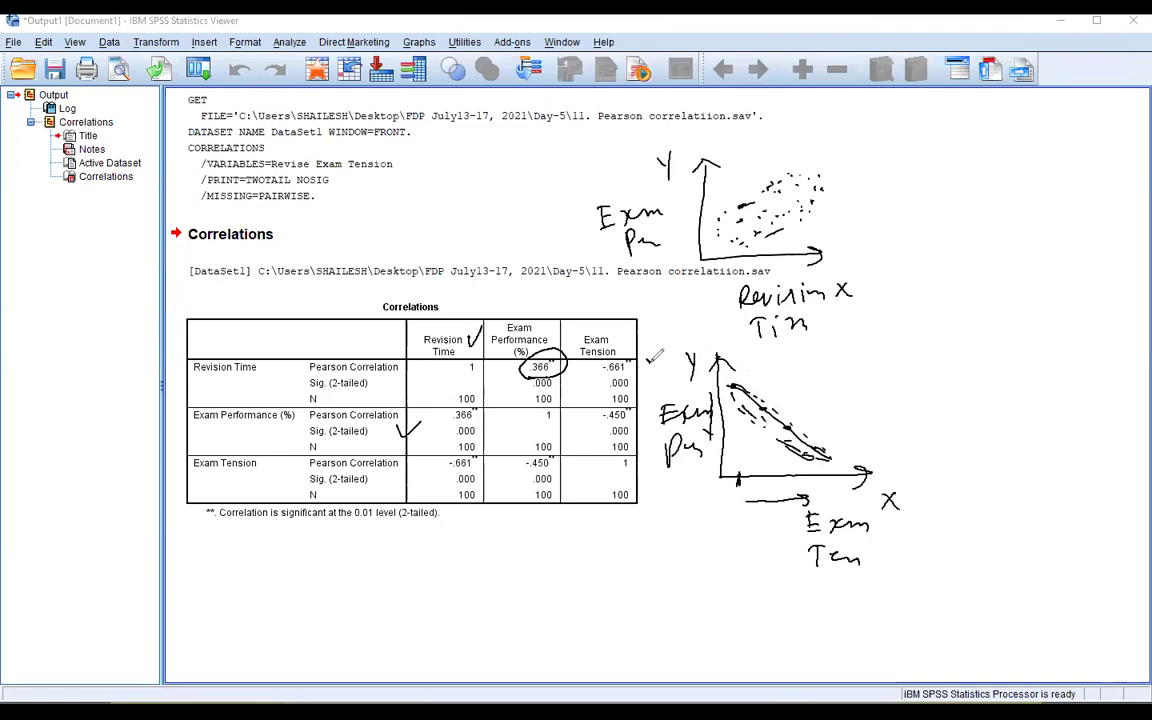
Step: Circle the revision time and exam tension coefficient in the table and write r = -.661 beside the falling graph, underlined
drag(657, 355, 648, 362)
drag(864, 392, 912, 404)
mouse_move(940, 404)
mouse_down()
mouse_move(950, 393)
mouse_move(1012, 403)
mouse_move(1013, 392)
mouse_move(1024, 405)
mouse_up()
click(968, 401)
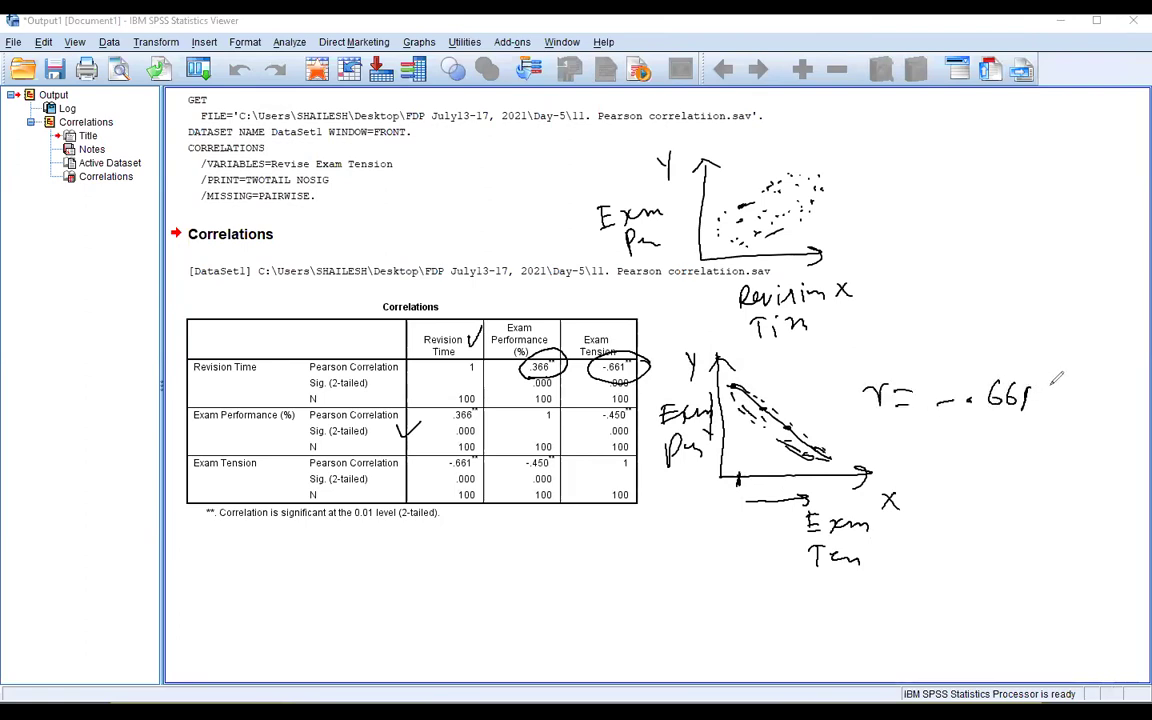
mouse_move(936, 435)
mouse_down()
mouse_move(1032, 432)
mouse_move(980, 457)
mouse_up()
key(ctrl+z)
Step: Tick both circled coefficients, circle three significance values in the table, and underline the exam tension and exam performance coefficient
drag(563, 360, 567, 352)
drag(645, 359, 660, 350)
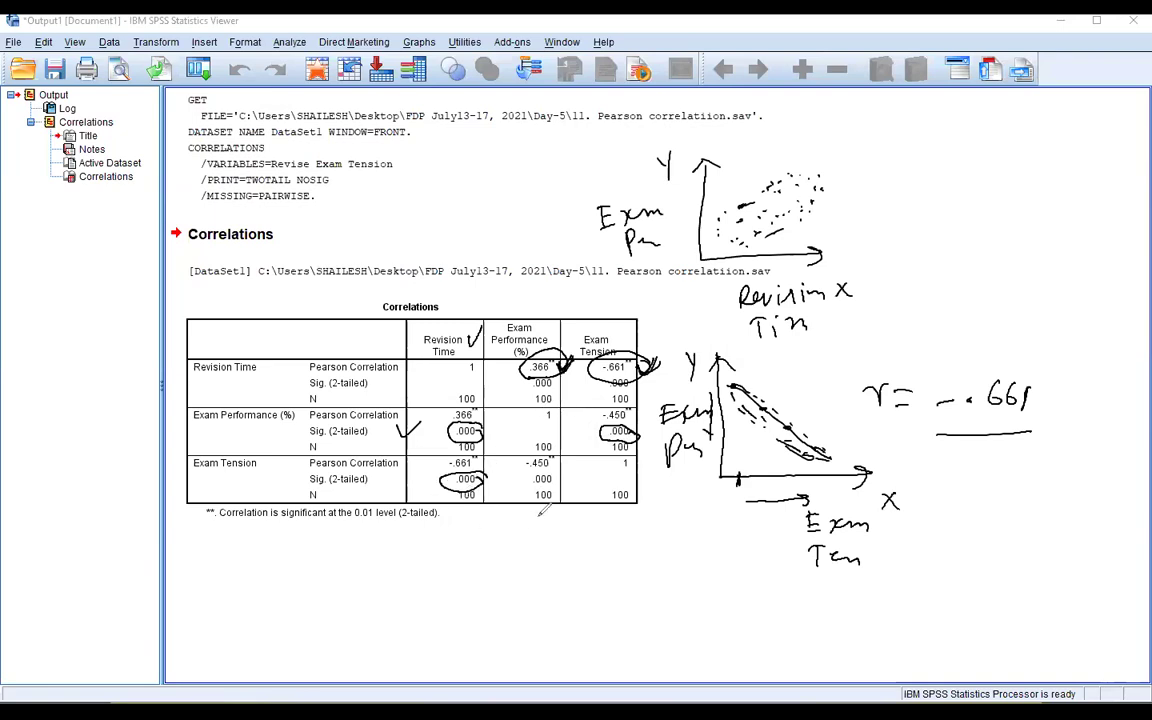
drag(518, 477, 564, 475)
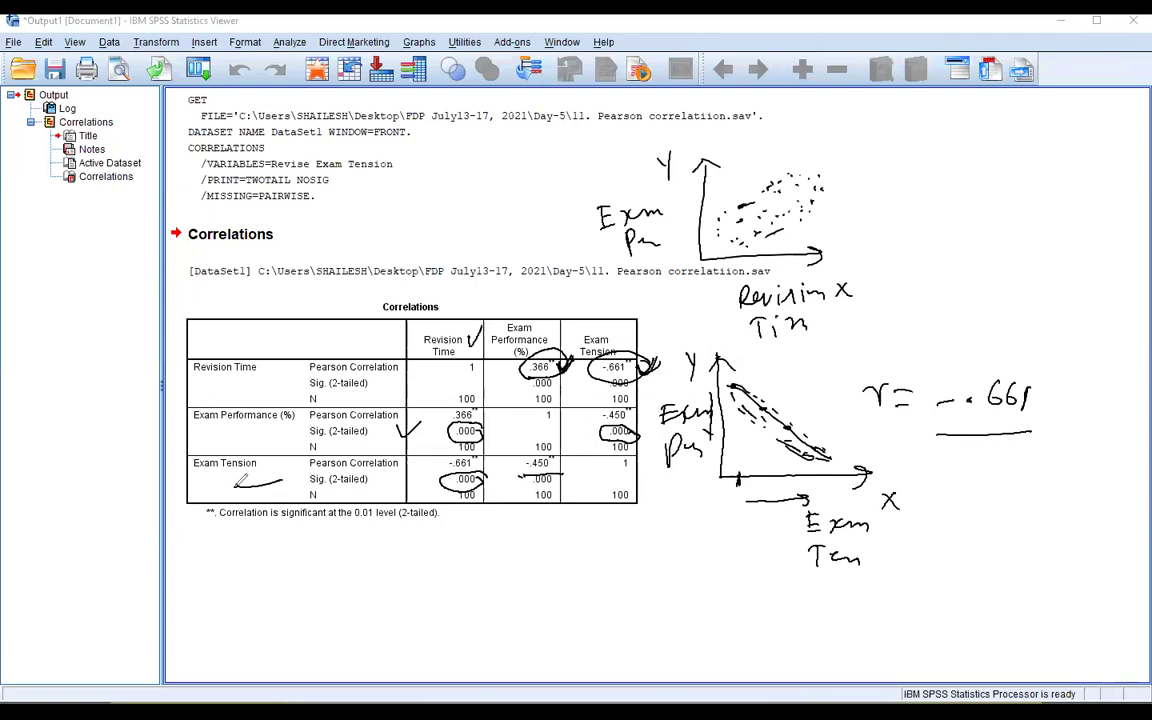
Step: Sketch a third graph under the correlations table and label both of its axes Exam
mouse_move(537, 577)
mouse_down()
mouse_move(540, 525)
mouse_move(538, 633)
mouse_move(682, 615)
mouse_up()
drag(530, 540, 560, 538)
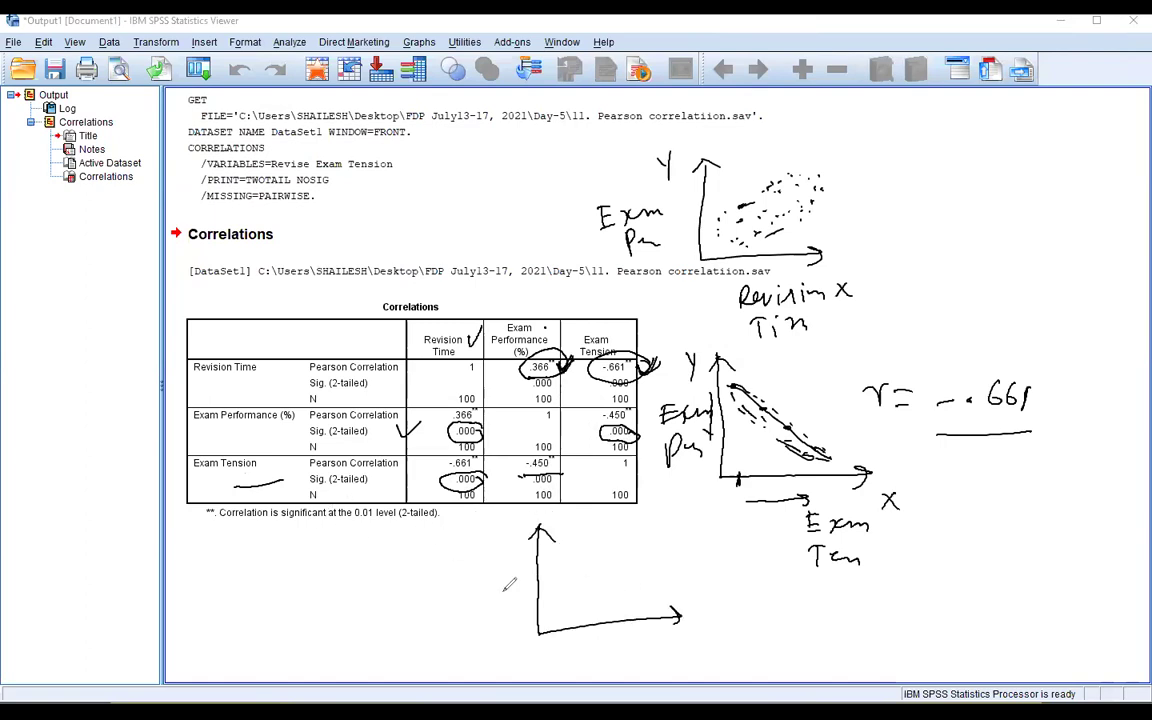
mouse_move(630, 638)
mouse_down()
mouse_move(640, 655)
mouse_move(683, 640)
mouse_move(694, 650)
mouse_up()
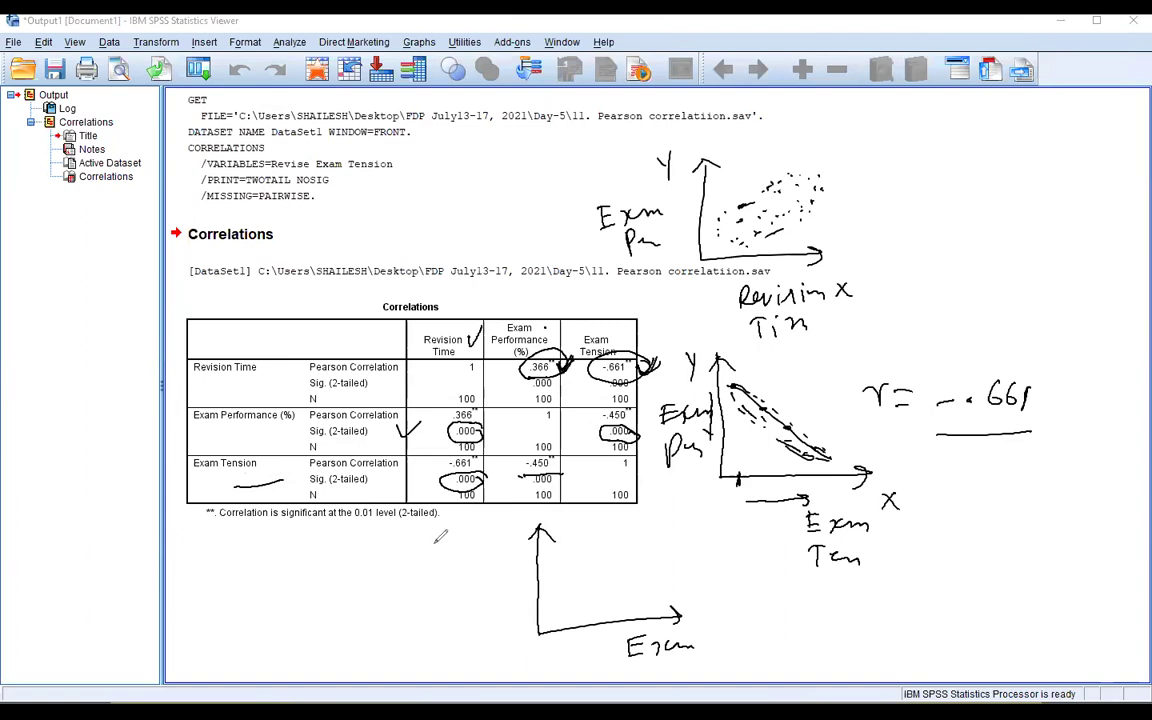
mouse_move(434, 530)
mouse_down()
mouse_move(448, 556)
mouse_move(480, 524)
mouse_move(493, 538)
mouse_up()
drag(441, 576, 493, 560)
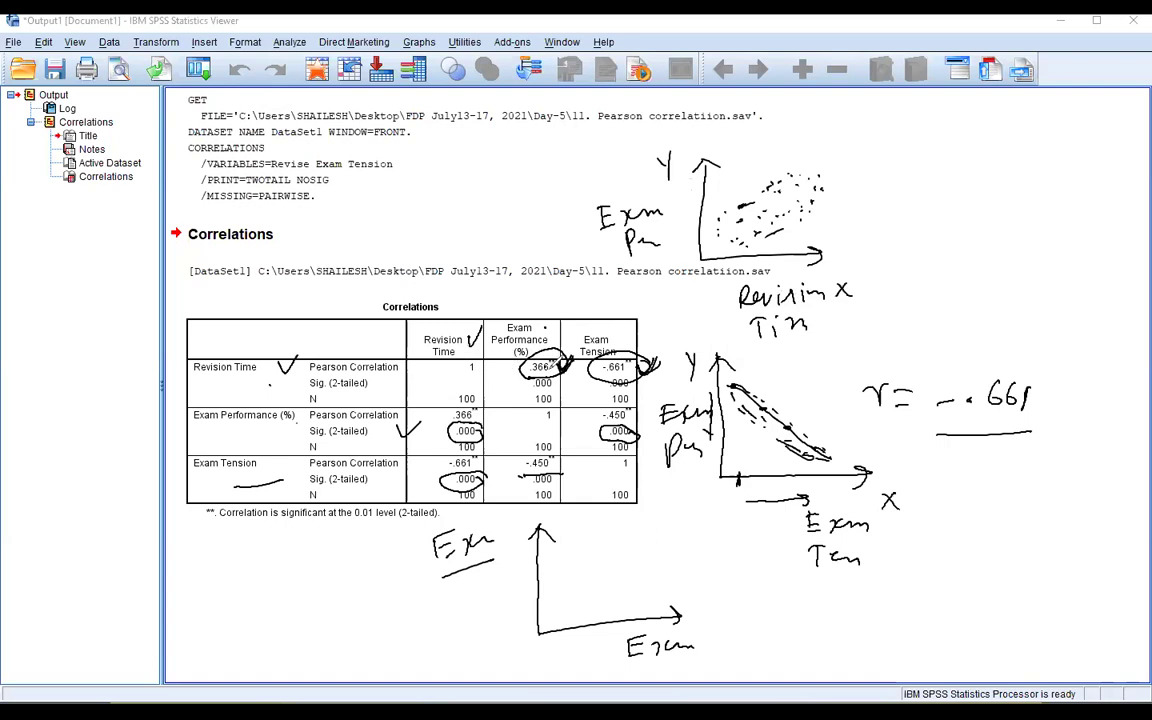
Step: Tick the Exam Performance row in the table and sketch a fourth, unlabelled pair of axes under the exam tension graph
drag(287, 430, 298, 416)
drag(490, 432, 500, 420)
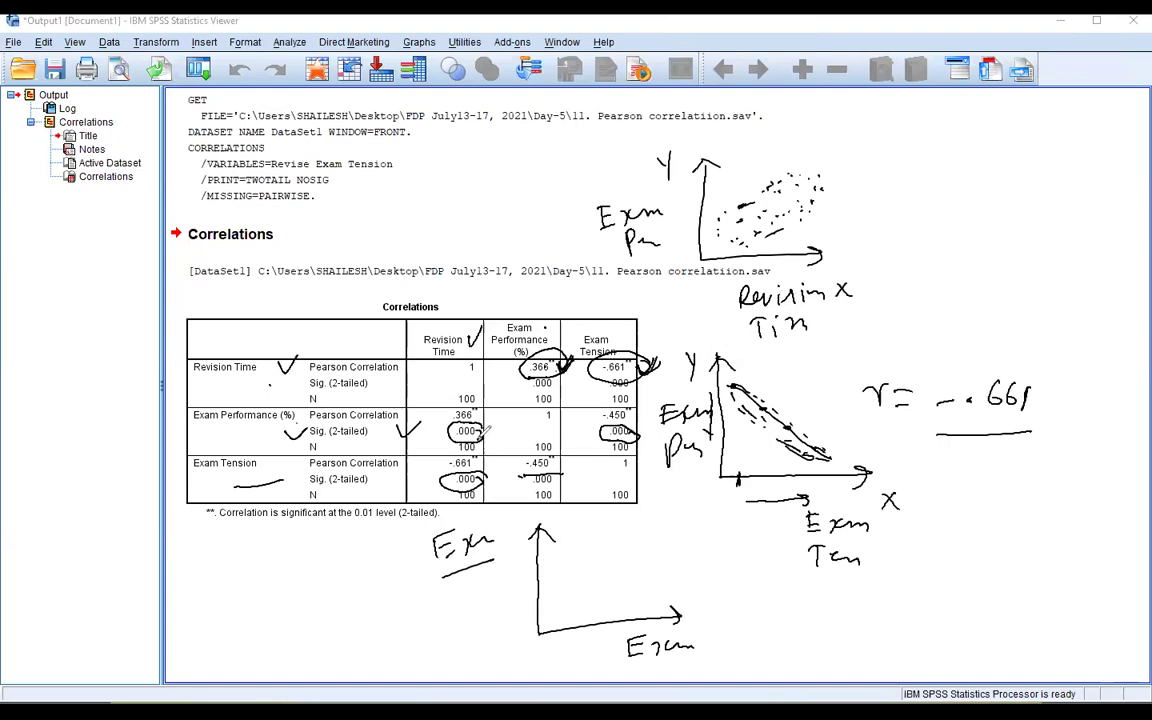
drag(837, 637, 985, 637)
mouse_move(835, 637)
mouse_down()
mouse_move(845, 560)
mouse_move(867, 590)
mouse_up()
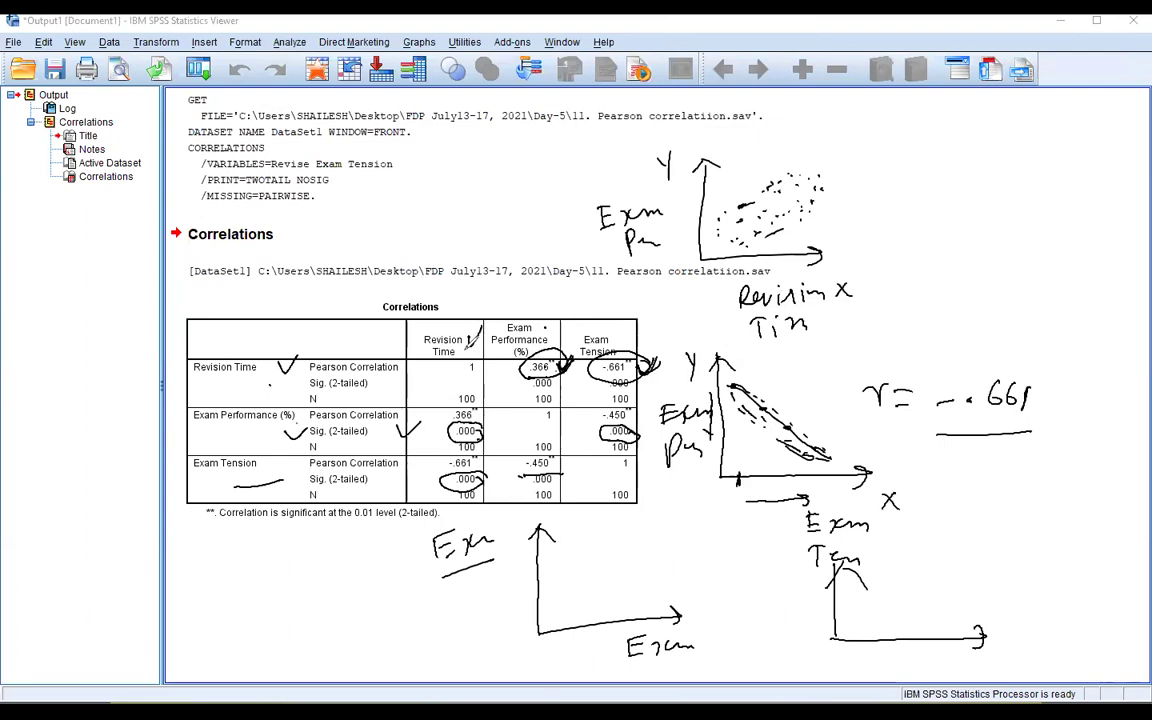
Step: Relabel the third graph's vertical axis Revision Time and its horizontal axis Exam Ten, and draw a falling line on it
drag(431, 444, 419, 456)
drag(437, 545, 490, 538)
mouse_move(400, 600)
mouse_down()
mouse_move(403, 574)
mouse_move(470, 578)
mouse_move(494, 562)
mouse_up()
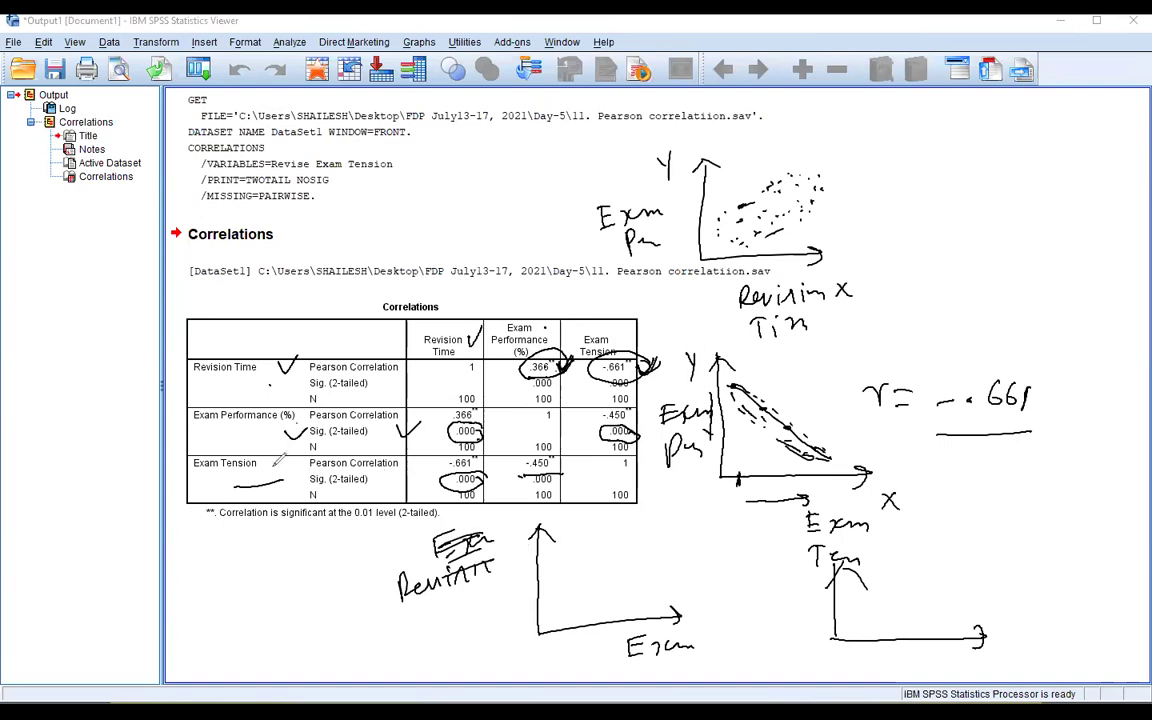
drag(705, 634, 718, 632)
mouse_move(713, 633)
mouse_down()
mouse_move(712, 647)
mouse_move(772, 650)
mouse_up()
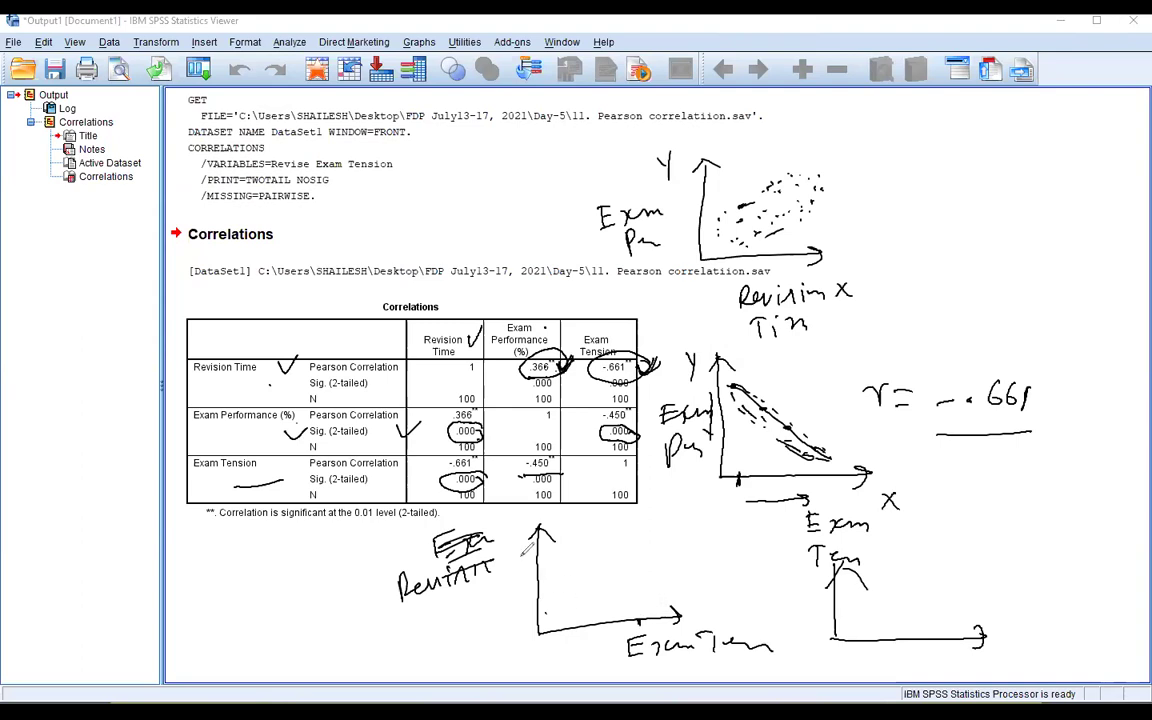
drag(425, 614, 446, 611)
mouse_move(436, 612)
mouse_down()
mouse_move(433, 632)
mouse_move(498, 610)
mouse_up()
drag(548, 556, 672, 598)
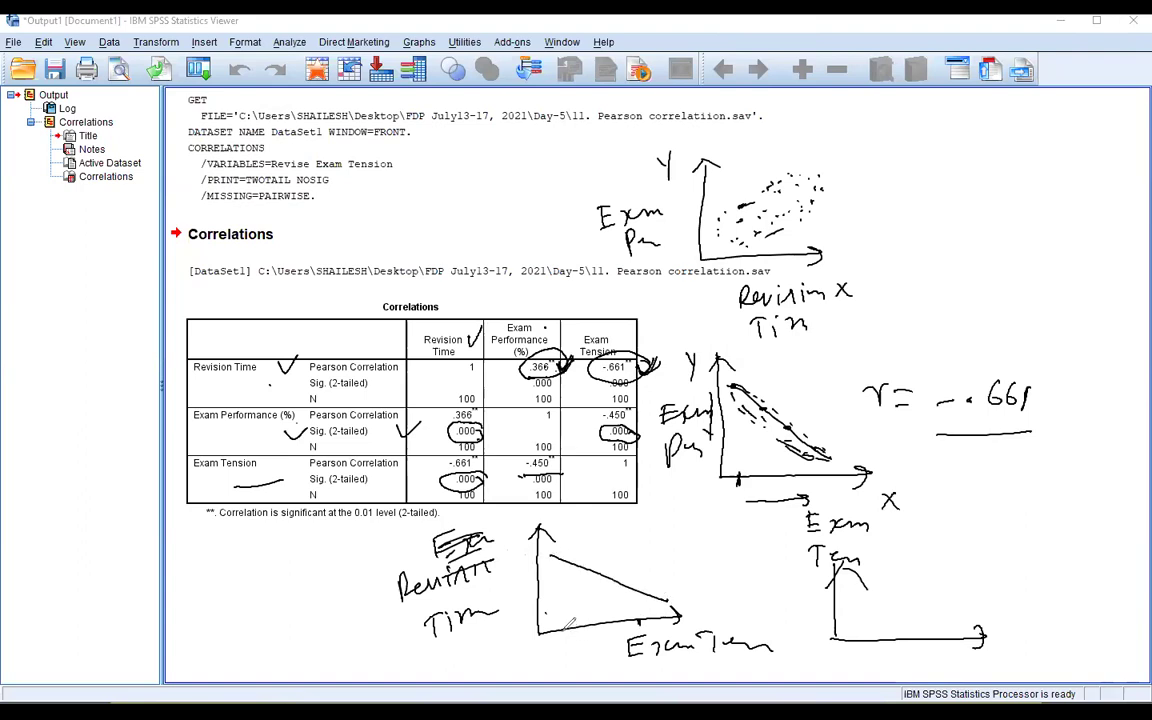
click(550, 558)
Step: Circle both coefficients in the Exam Tension row of the table and erase all the annotations
drag(479, 451, 467, 463)
key(ctrl+z)
drag(498, 458, 445, 456)
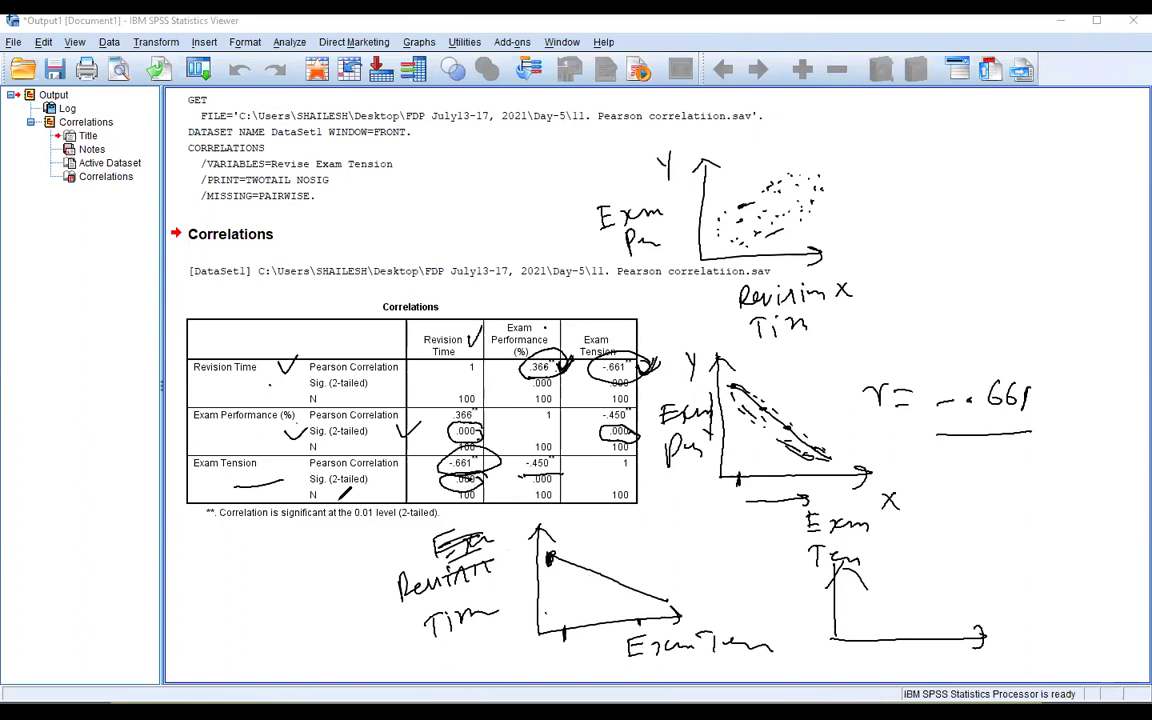
mouse_move(527, 468)
mouse_down()
mouse_move(535, 459)
mouse_move(520, 462)
mouse_up()
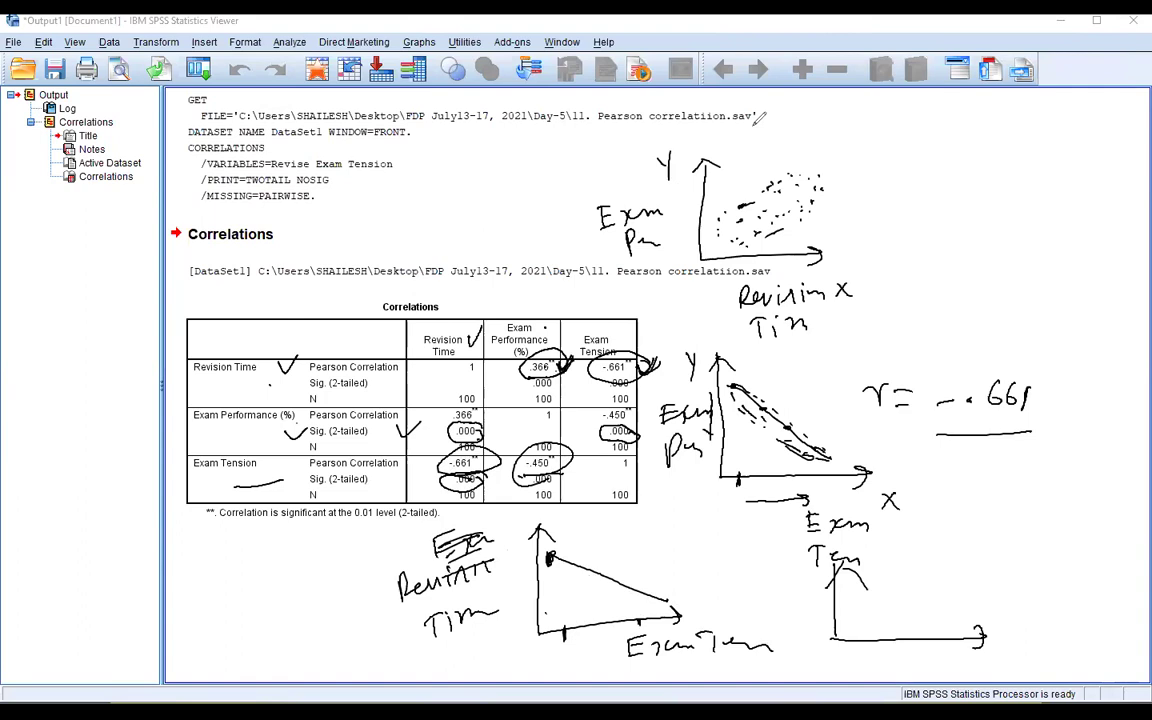
key(e)
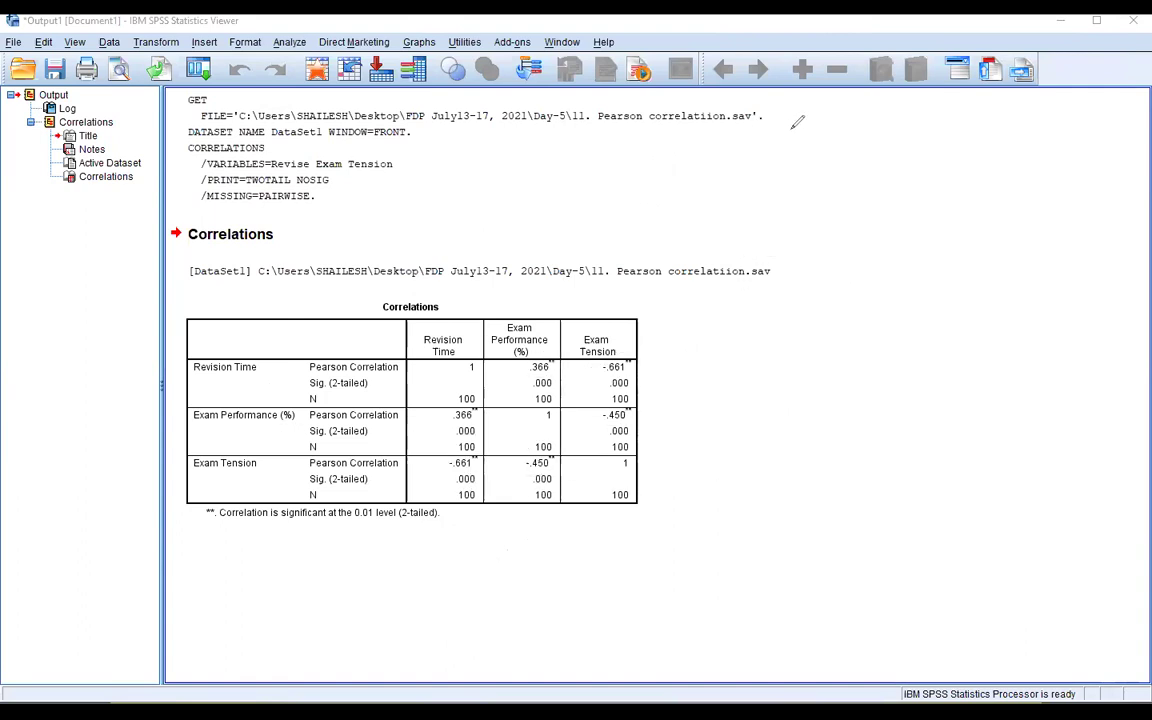
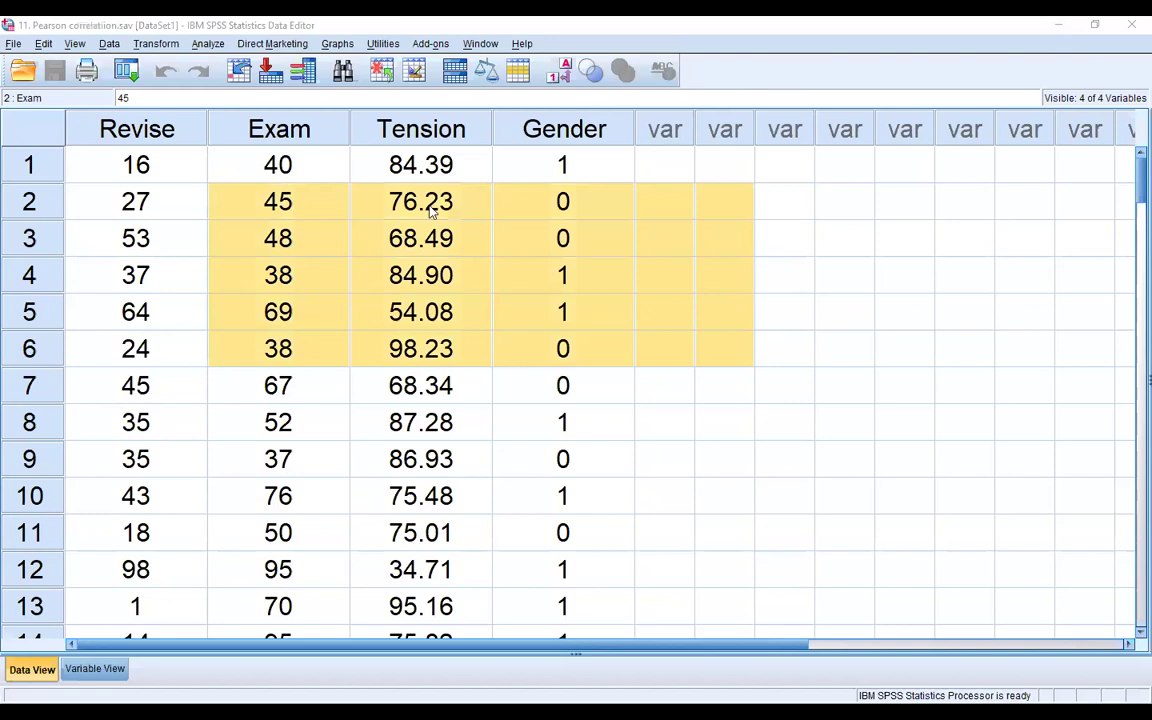
Step: Split the file by Gender with the Compare groups option, sorting the file by the grouping variable
click(584, 132)
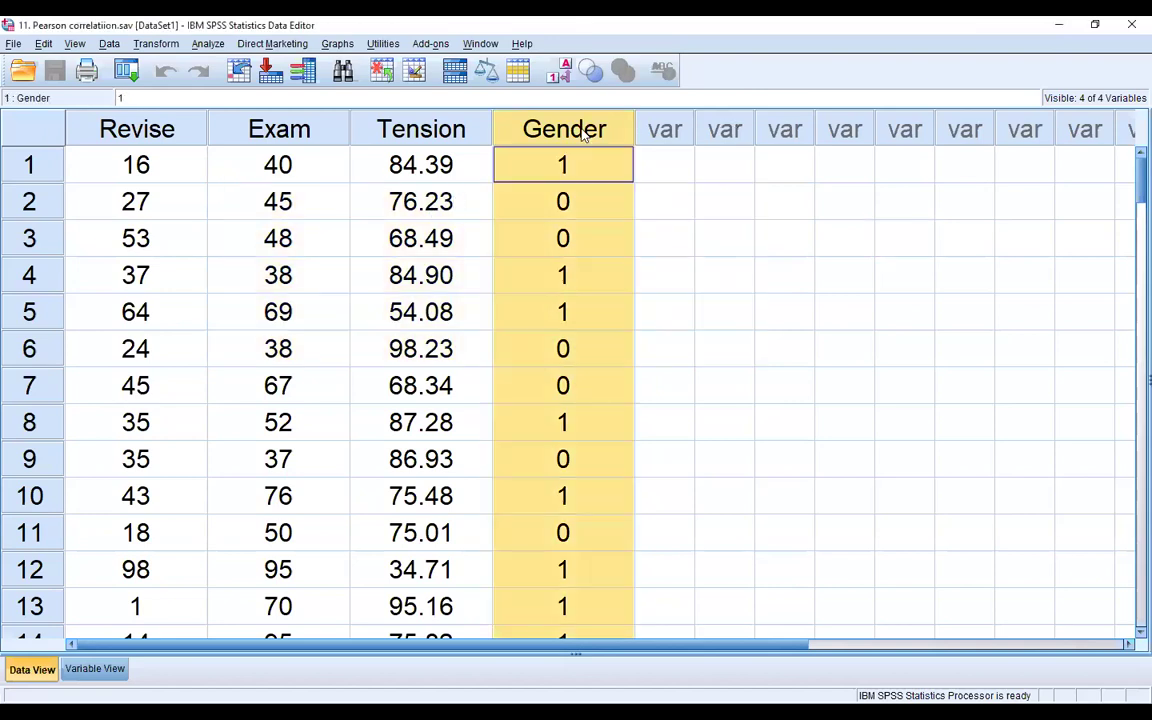
click(748, 175)
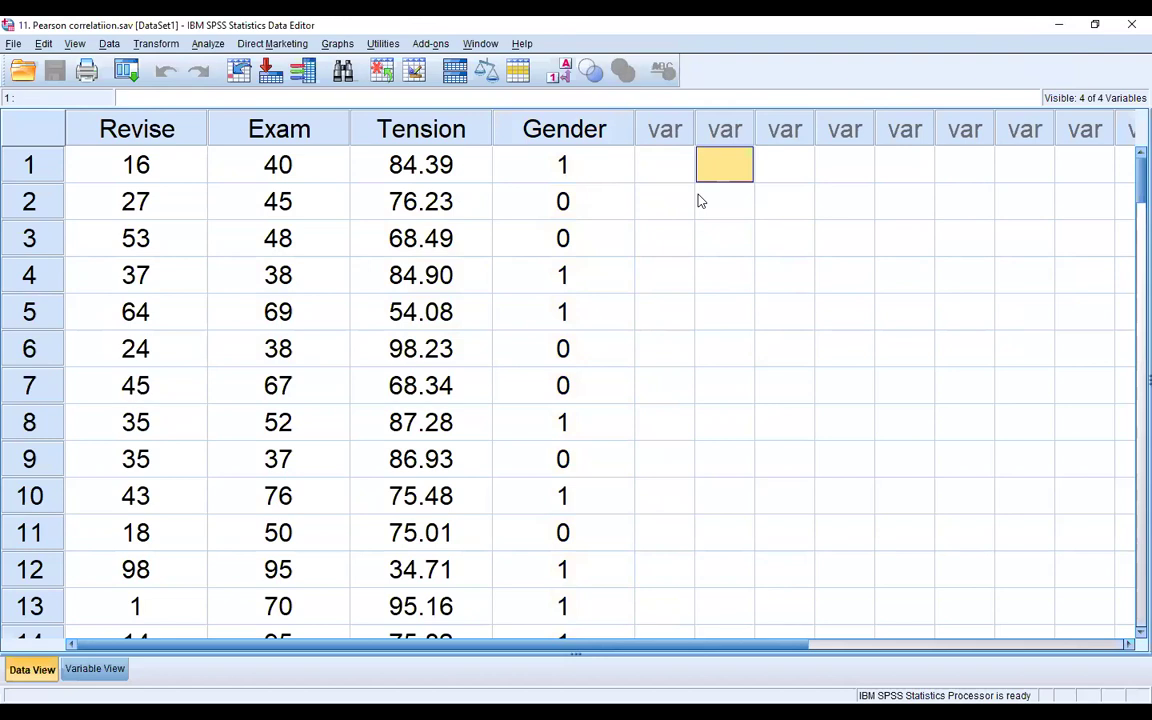
click(109, 44)
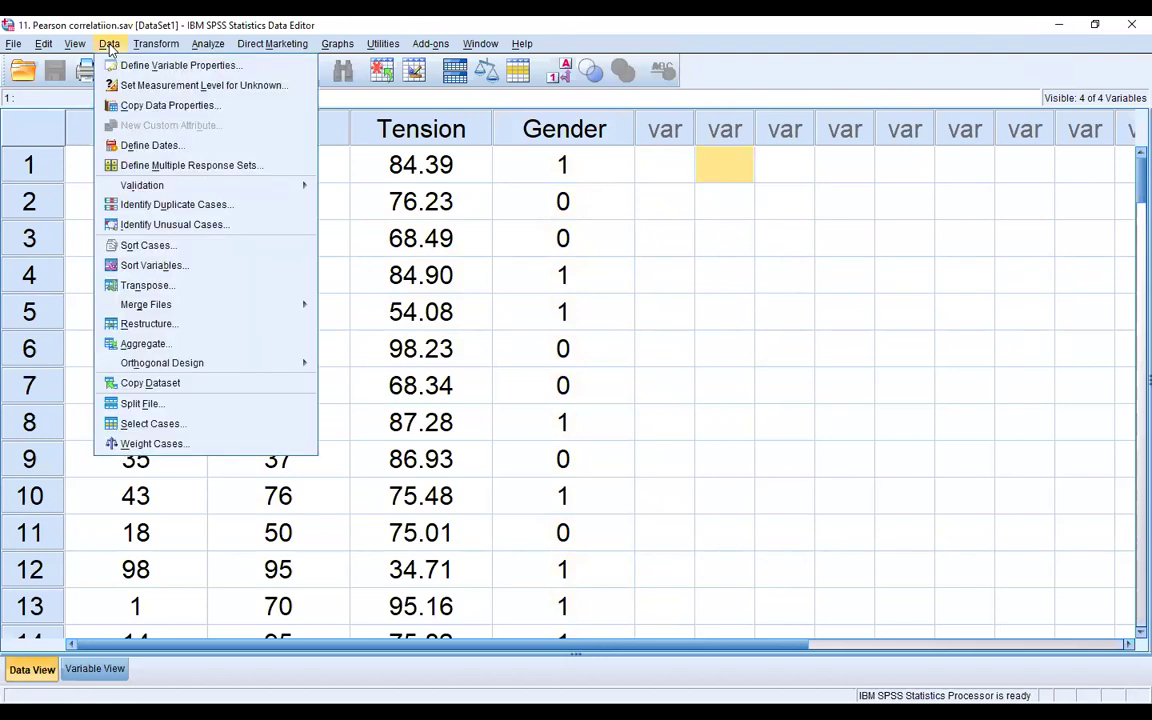
click(179, 406)
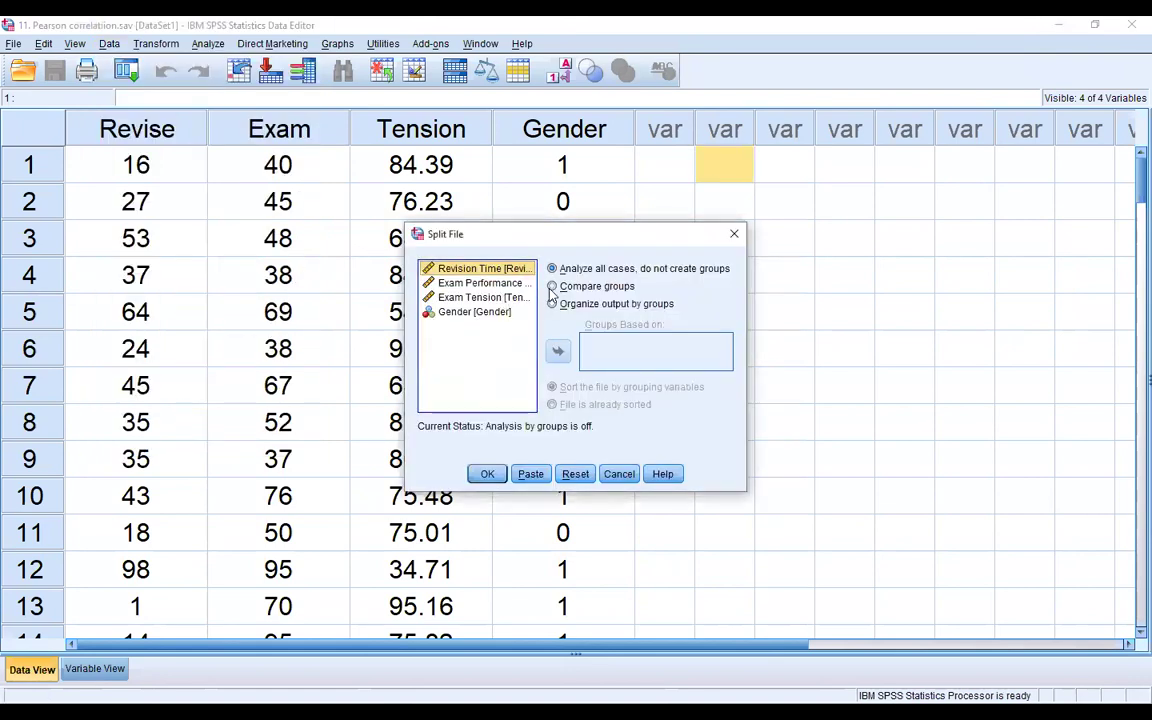
click(552, 287)
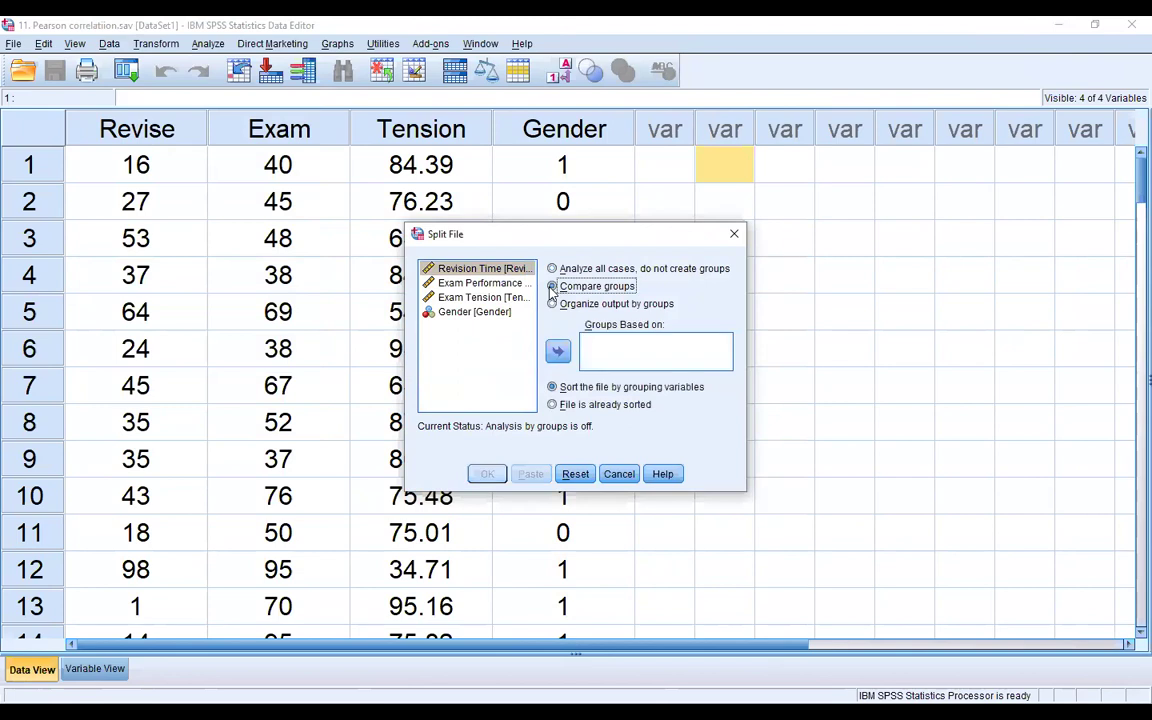
click(469, 313)
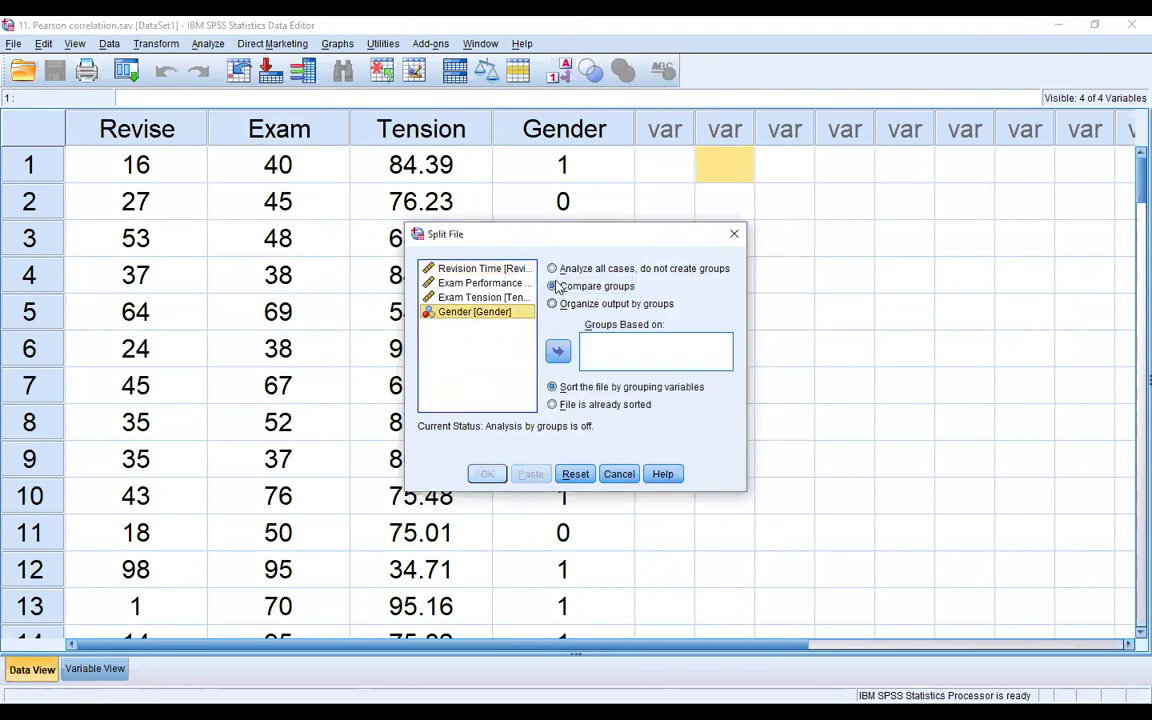
click(558, 350)
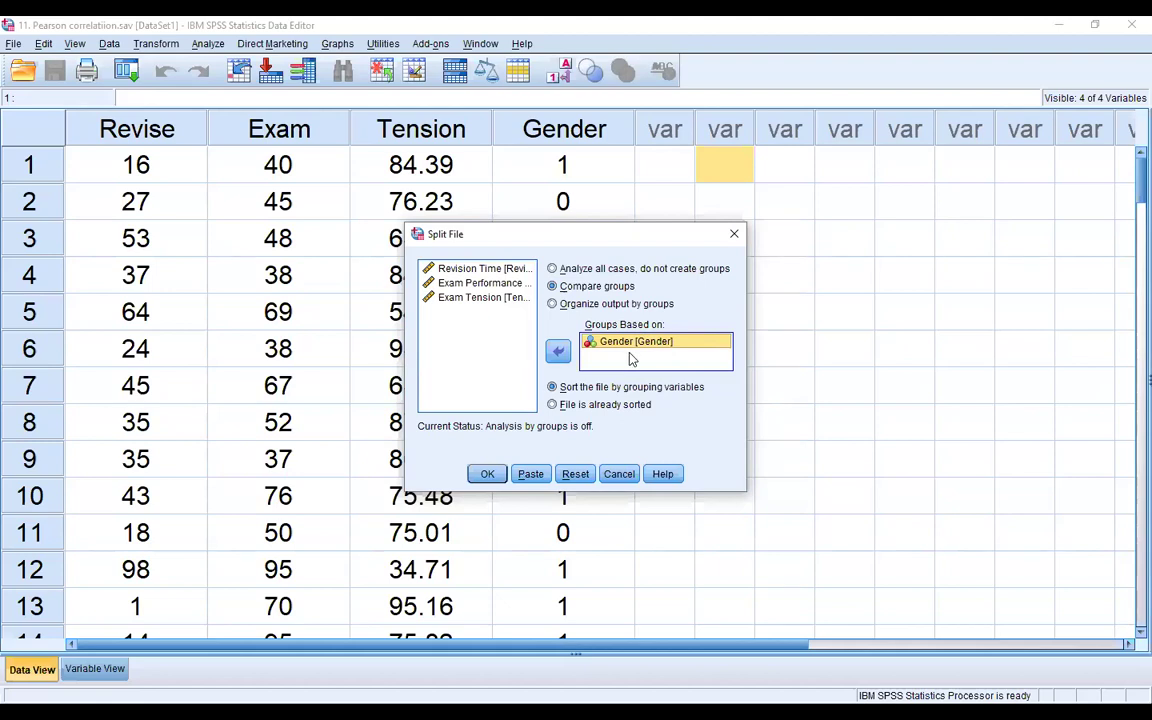
click(487, 475)
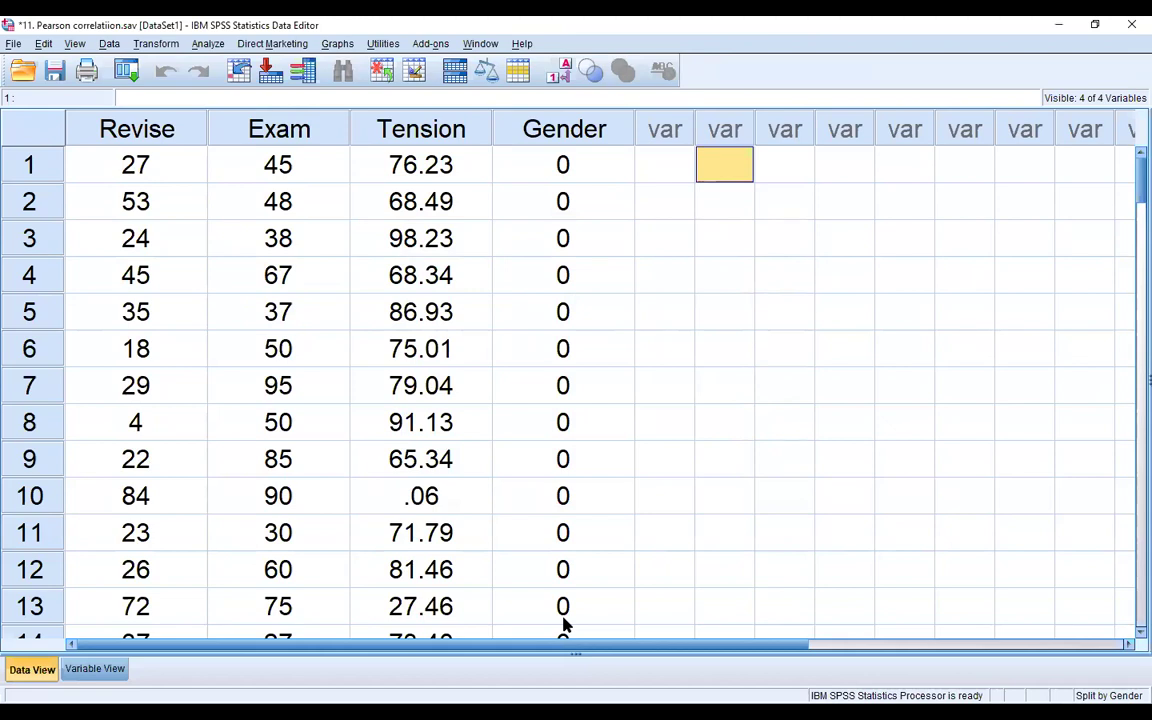
Step: Point out the Split by Gender status with a hand-drawn arrow and tick, and erase both marks
shift+click(278, 350)
click(903, 315)
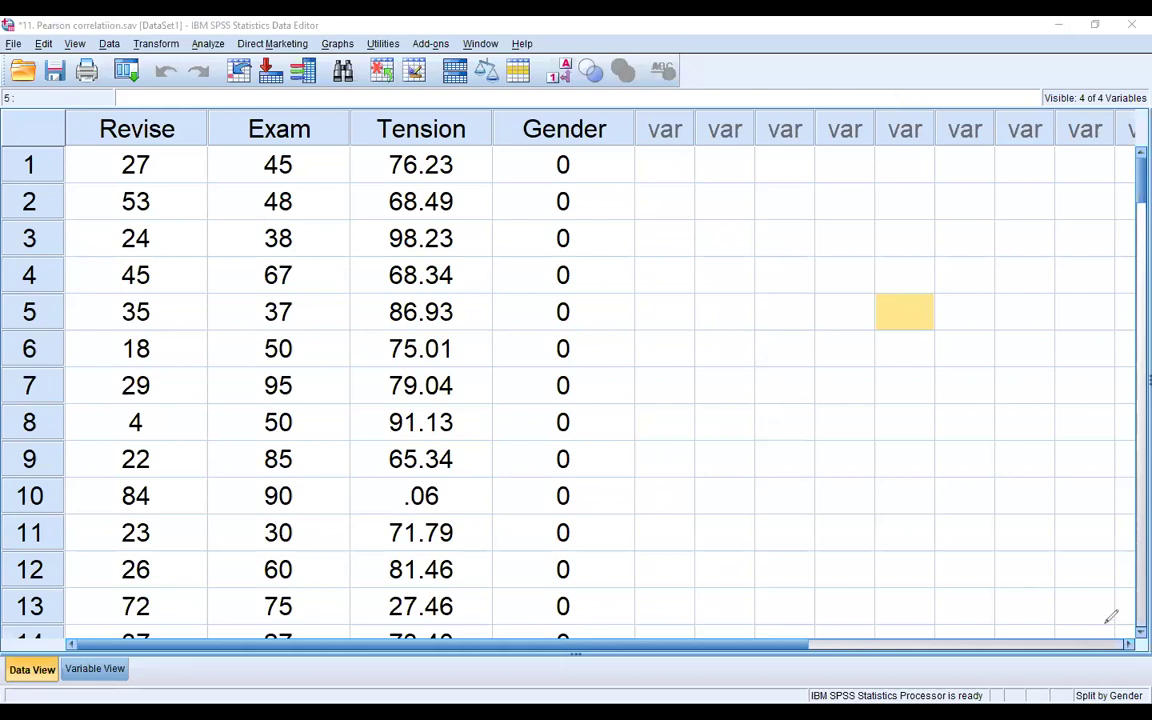
mouse_move(1090, 612)
mouse_down()
mouse_move(1094, 675)
mouse_move(1100, 668)
mouse_up()
mouse_move(1043, 680)
mouse_down()
mouse_move(1058, 697)
mouse_move(1105, 672)
mouse_up()
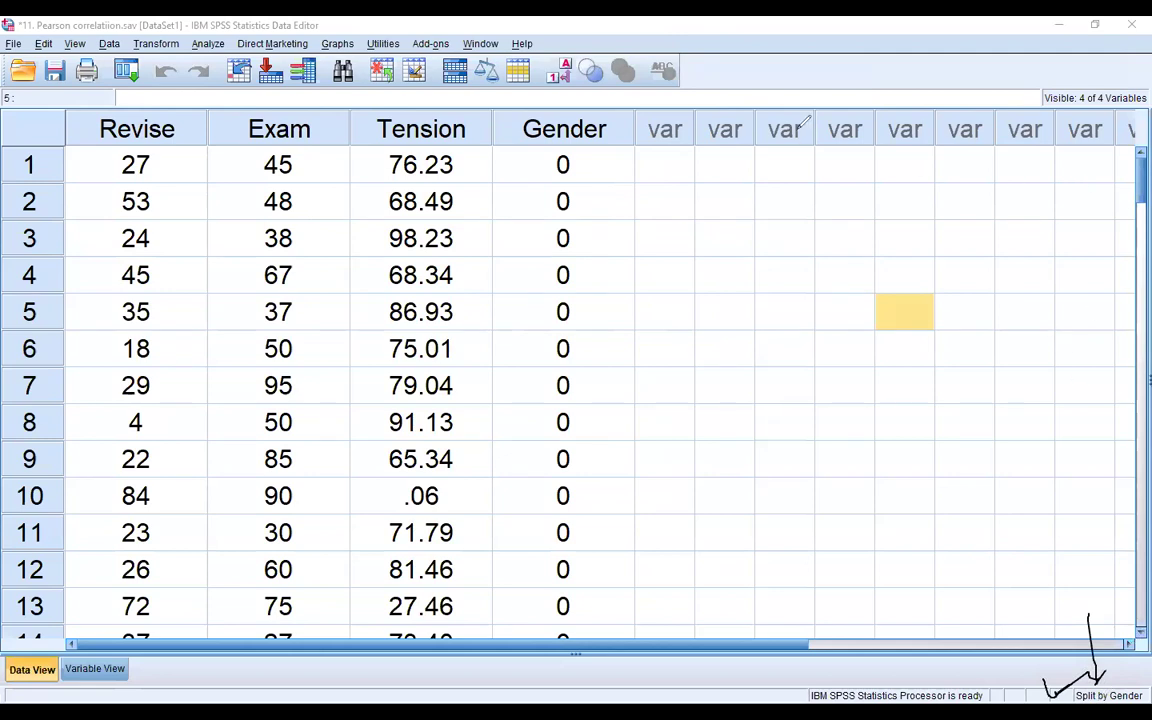
key(e)
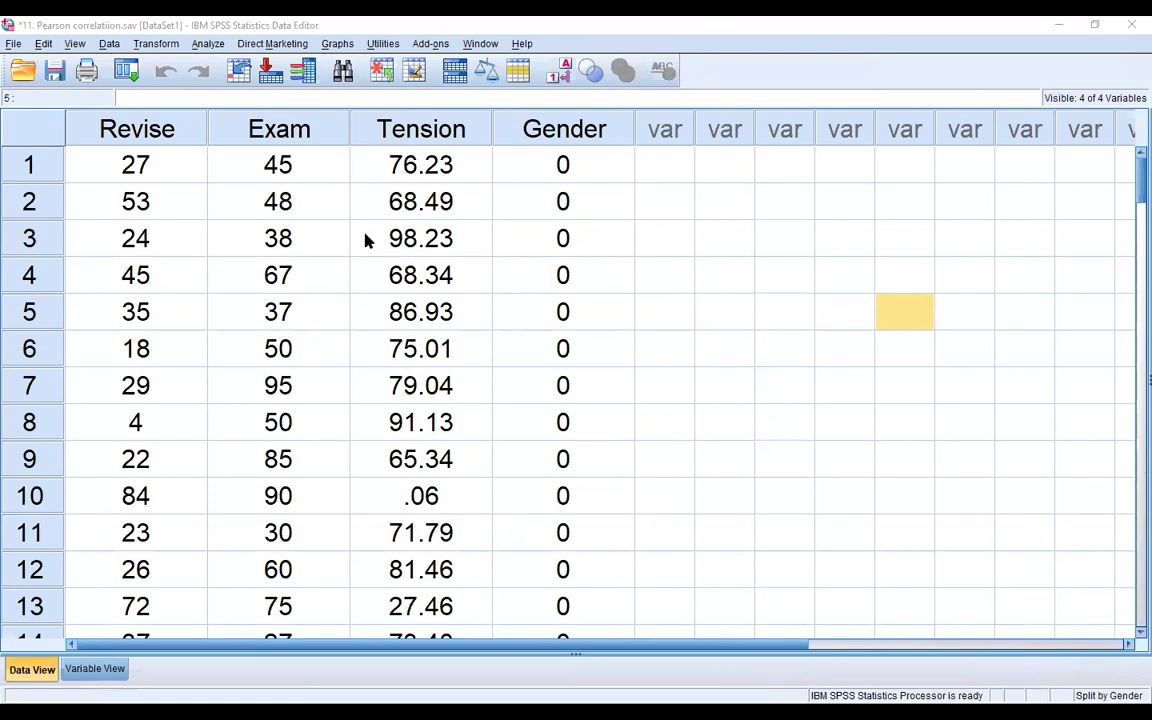
Step: Run a two-tailed Pearson bivariate correlation on Revision Time, Exam Performance and Exam Tension, flagging significant correlations
click(208, 44)
mouse_move(215, 190)
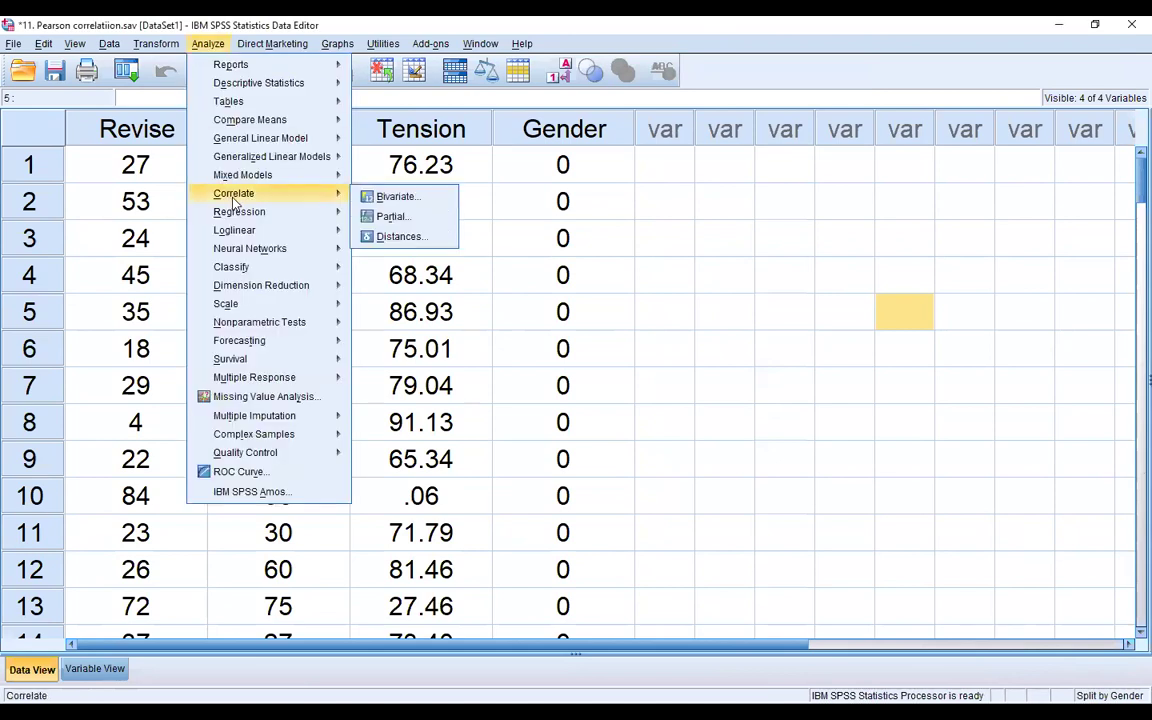
click(418, 203)
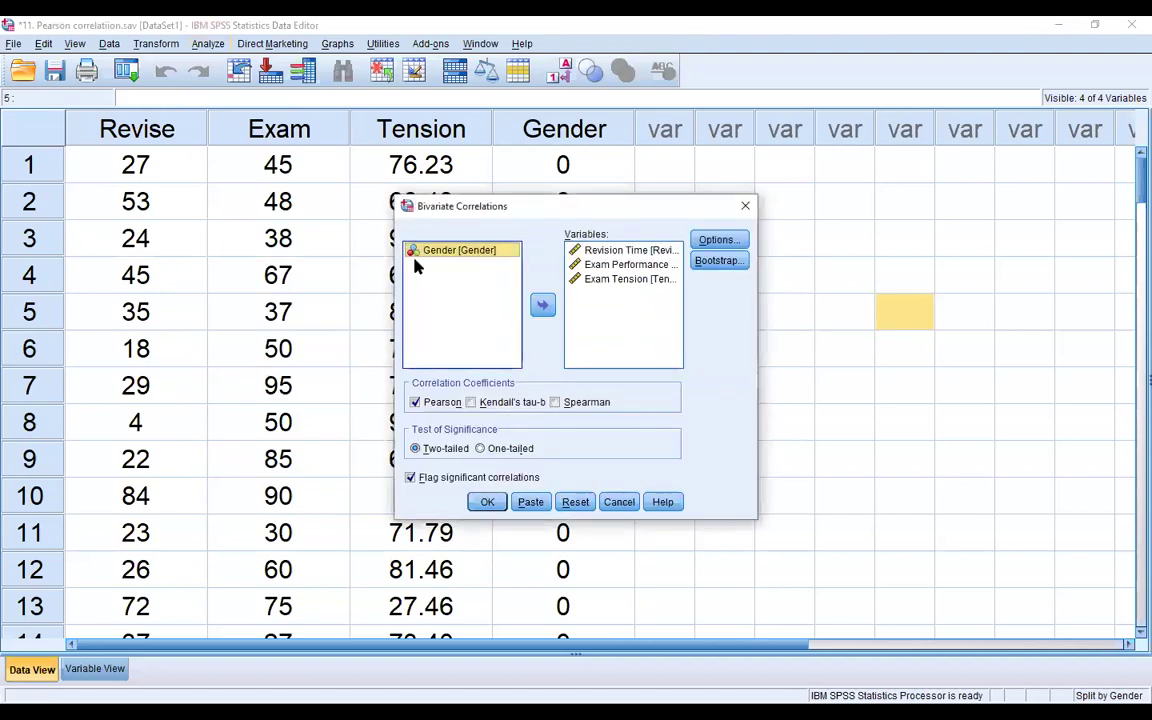
click(475, 252)
click(487, 503)
click(487, 503)
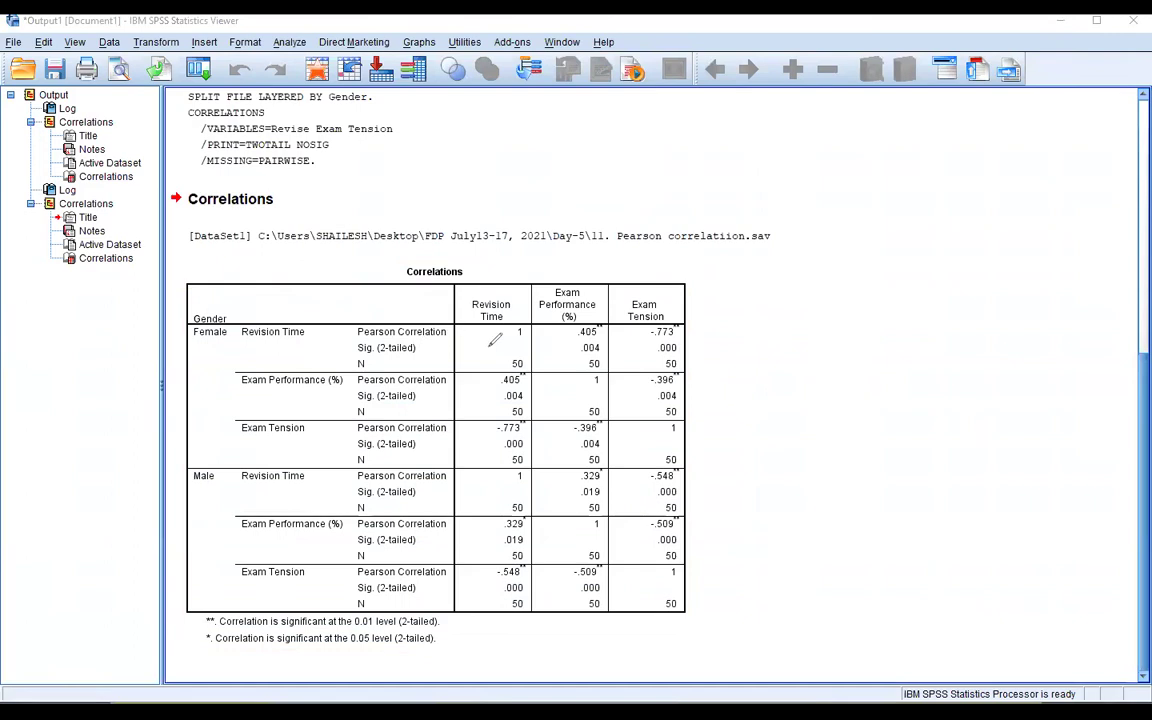
Step: Underline the Female group's Revision Time label and .405 coefficient, and sketch axes labelled Exam vertically and Revi horizontally beside the table
mouse_move(298, 342)
mouse_down()
mouse_move(243, 346)
mouse_move(312, 344)
mouse_up()
drag(569, 341, 607, 342)
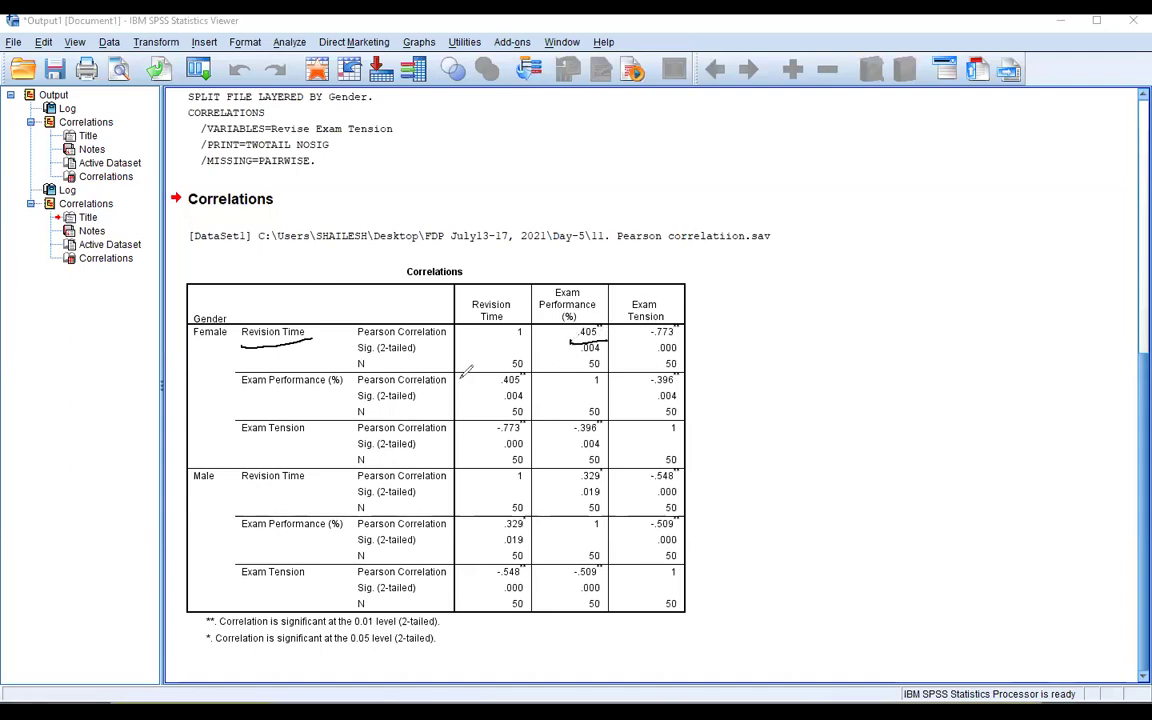
mouse_move(795, 172)
mouse_down()
mouse_move(793, 295)
mouse_move(903, 290)
mouse_up()
drag(793, 182, 812, 181)
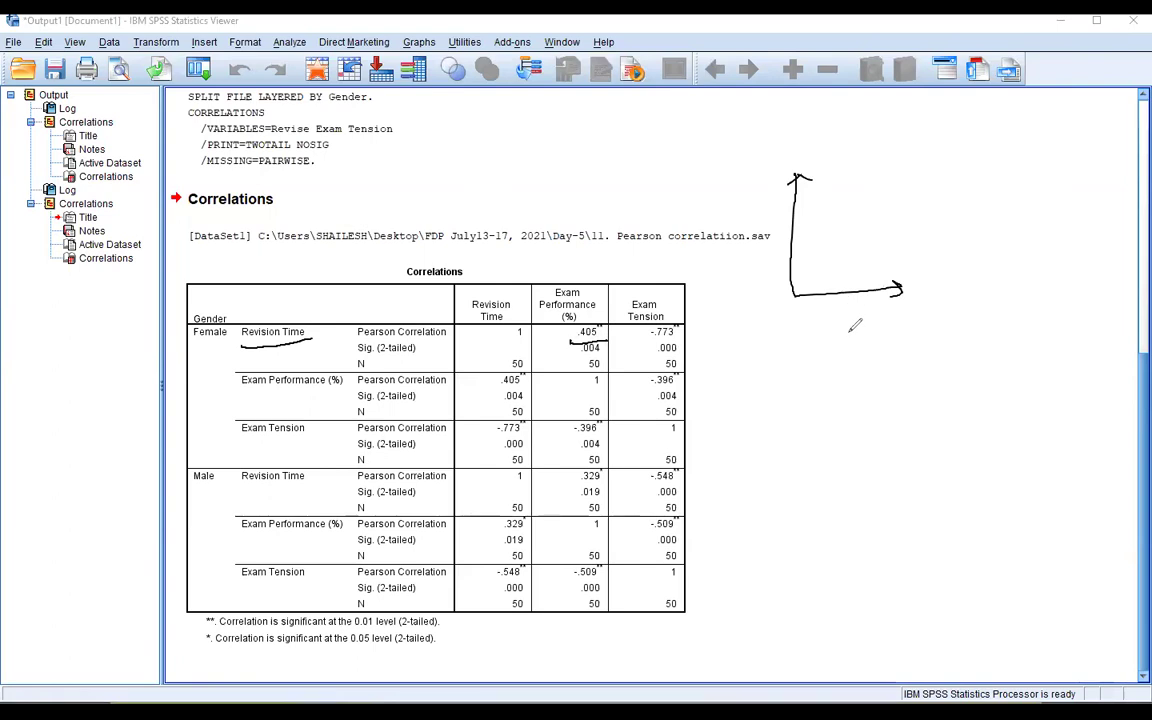
drag(847, 333, 883, 332)
drag(876, 326, 906, 333)
drag(908, 327, 950, 330)
click(952, 312)
mouse_move(760, 178)
mouse_down()
mouse_move(748, 197)
mouse_move(786, 206)
mouse_up()
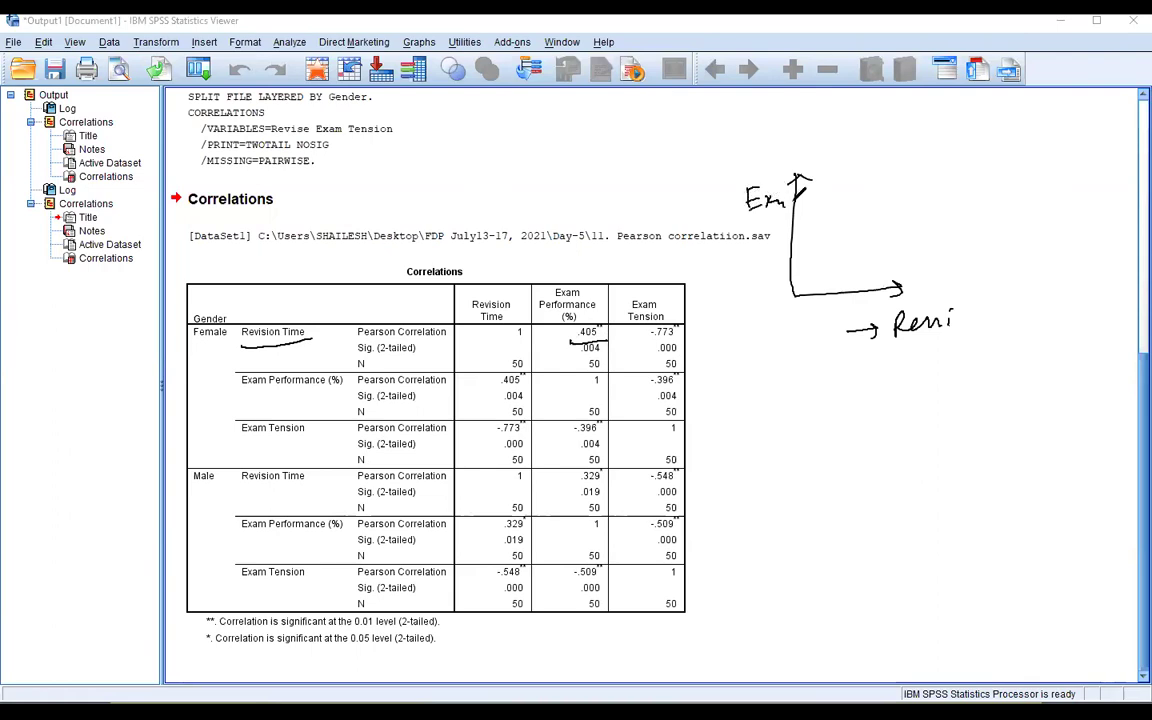
Step: Draw a rising line on the sketched axes and annotate the graph with r = .405 and Female
drag(868, 218, 884, 205)
drag(896, 209, 912, 207)
drag(896, 218, 913, 216)
drag(812, 270, 878, 178)
mouse_move(952, 198)
mouse_down()
mouse_move(941, 208)
mouse_move(958, 207)
mouse_move(953, 218)
mouse_move(1000, 190)
mouse_move(985, 216)
mouse_up()
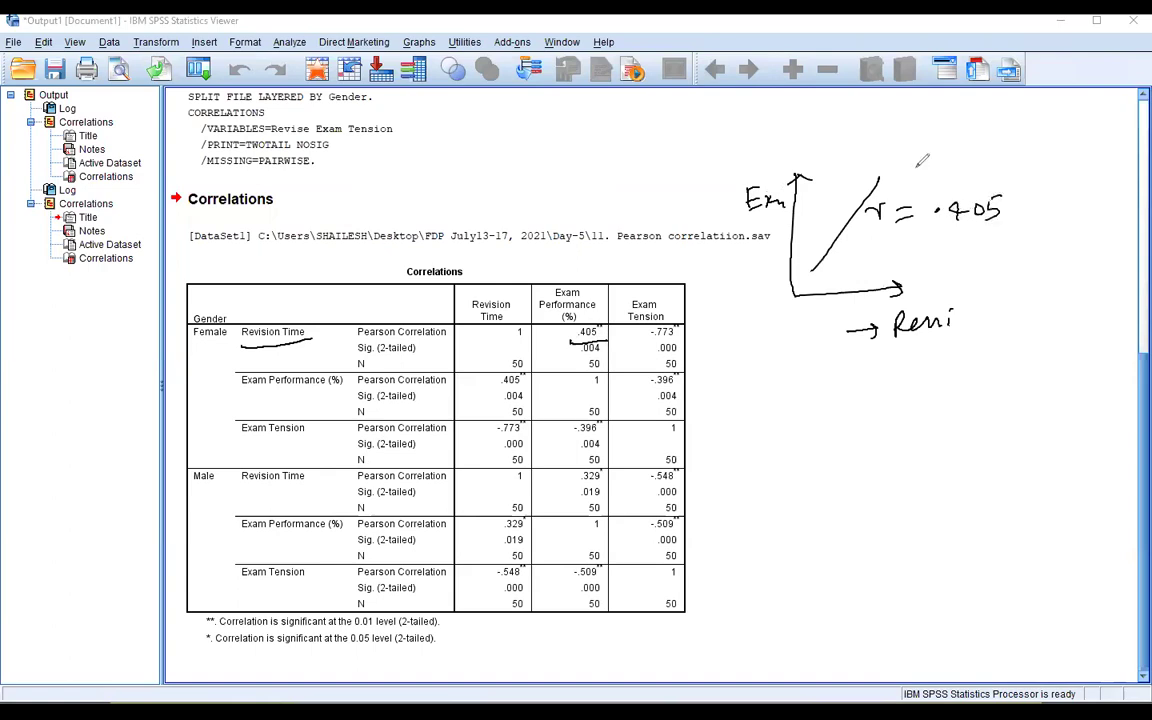
drag(908, 152, 906, 172)
drag(906, 154, 998, 158)
Step: Sketch a second graph with a rising line below the first, underline .329 in the Male rows and write r = .329 beside it
mouse_move(776, 346)
mouse_down()
mouse_move(771, 456)
mouse_move(930, 455)
mouse_move(922, 463)
mouse_move(785, 366)
mouse_up()
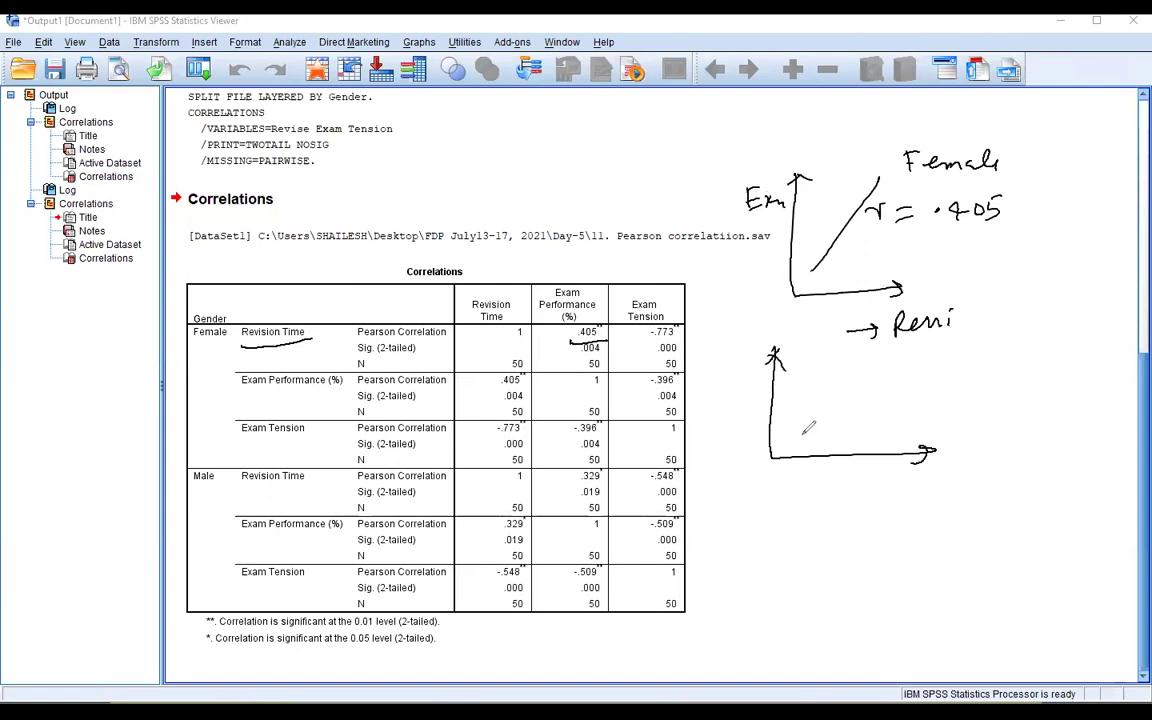
mouse_move(797, 436)
mouse_down()
mouse_move(899, 367)
mouse_move(924, 398)
mouse_move(948, 390)
mouse_up()
drag(934, 400, 950, 397)
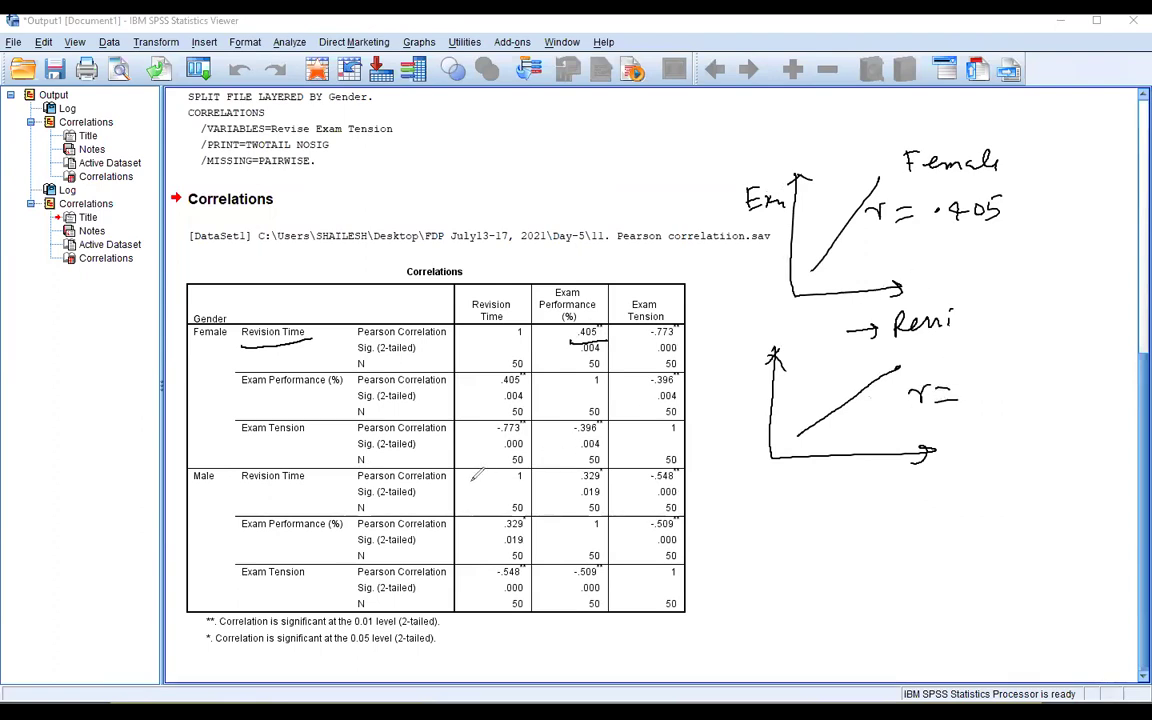
drag(577, 486, 606, 484)
mouse_move(975, 396)
mouse_down()
mouse_move(992, 392)
mouse_move(988, 408)
mouse_move(1036, 408)
mouse_up()
drag(951, 449, 1046, 437)
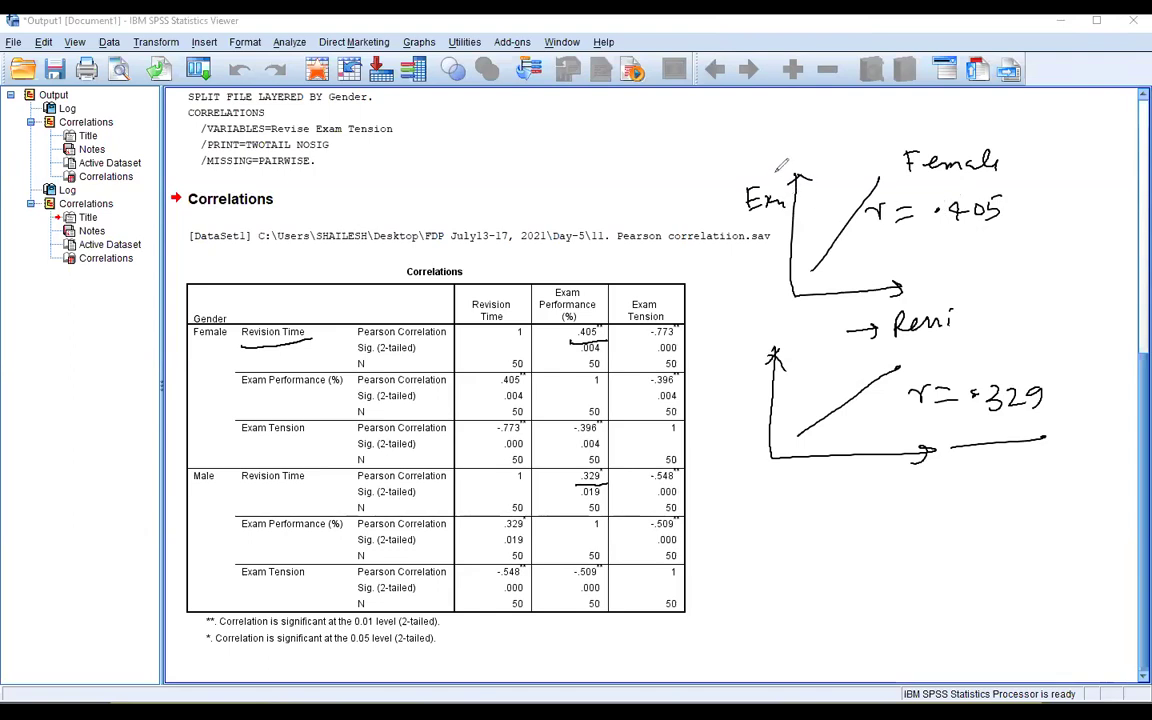
Step: Tick the first graph, underline both handwritten r values and label the second graph Male
mouse_move(786, 158)
mouse_down()
mouse_move(774, 172)
mouse_move(798, 156)
mouse_up()
drag(870, 240, 1005, 228)
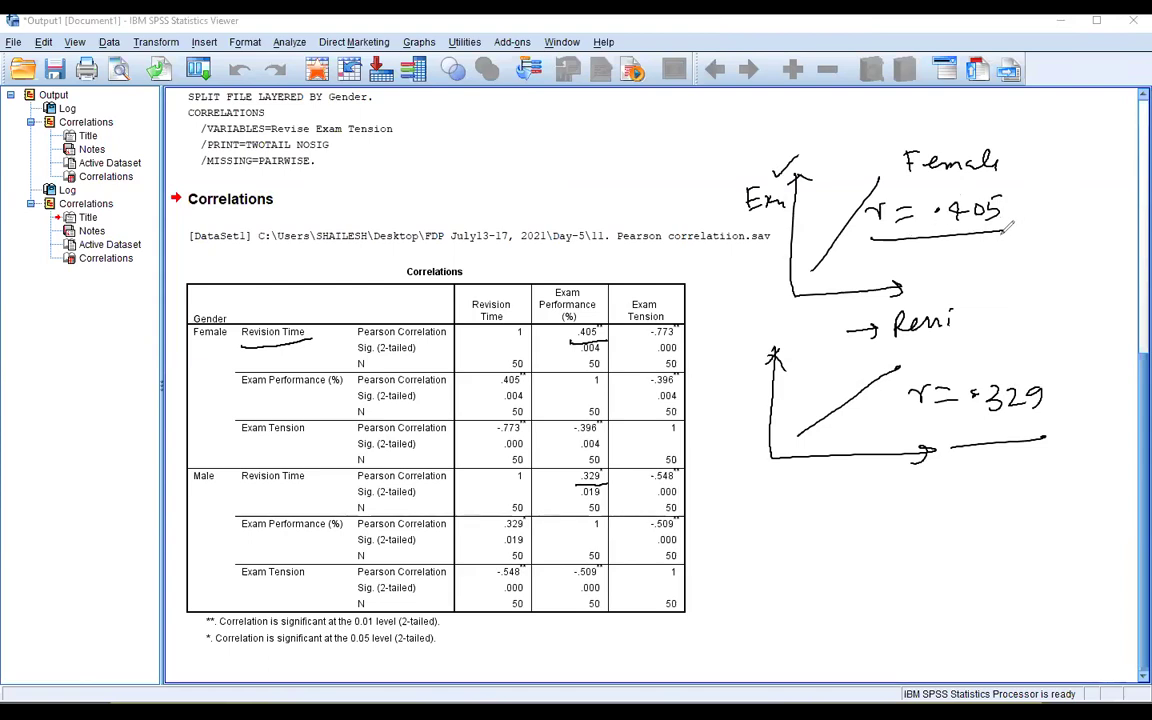
drag(912, 426, 1050, 421)
drag(981, 318, 990, 306)
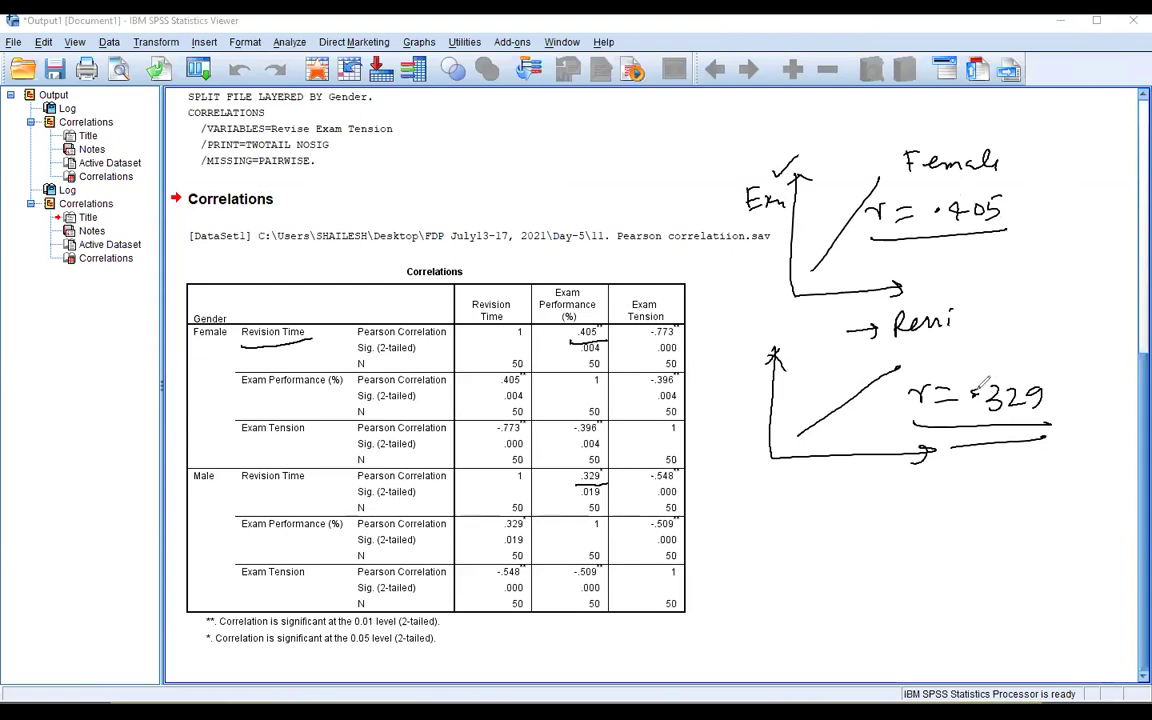
mouse_move(996, 325)
mouse_down()
mouse_move(1048, 304)
mouse_move(1072, 324)
mouse_up()
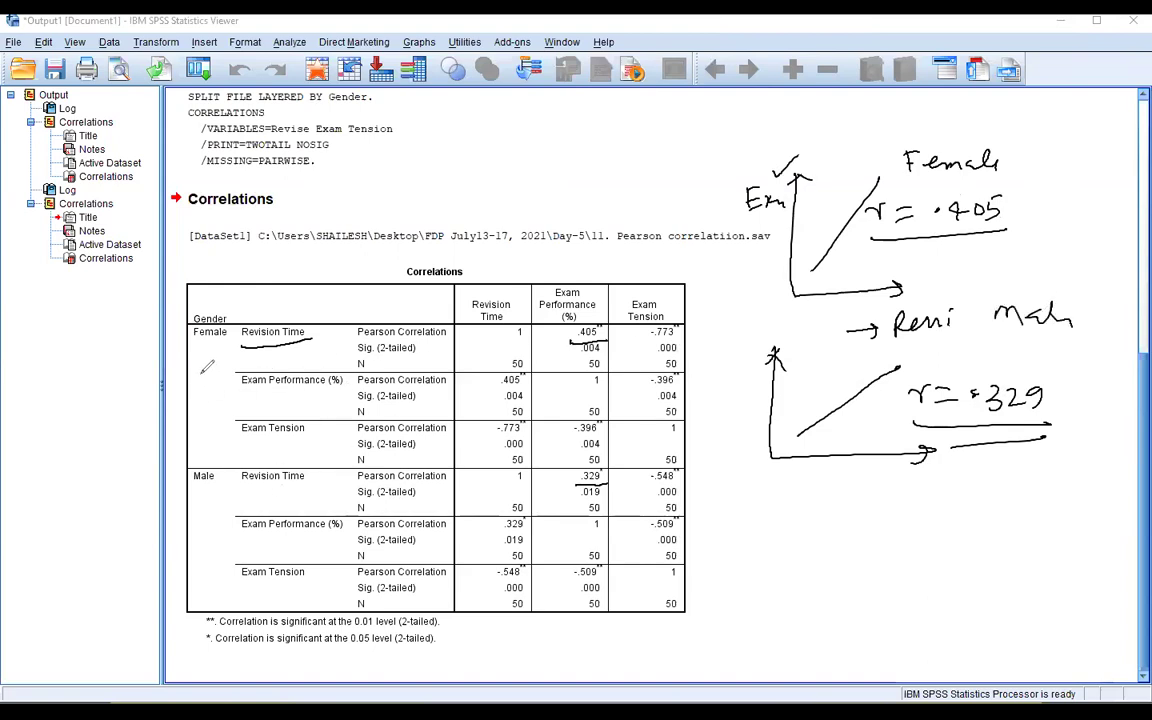
Step: Underline the Female group label in the table and erase all the annotations
drag(226, 345, 197, 347)
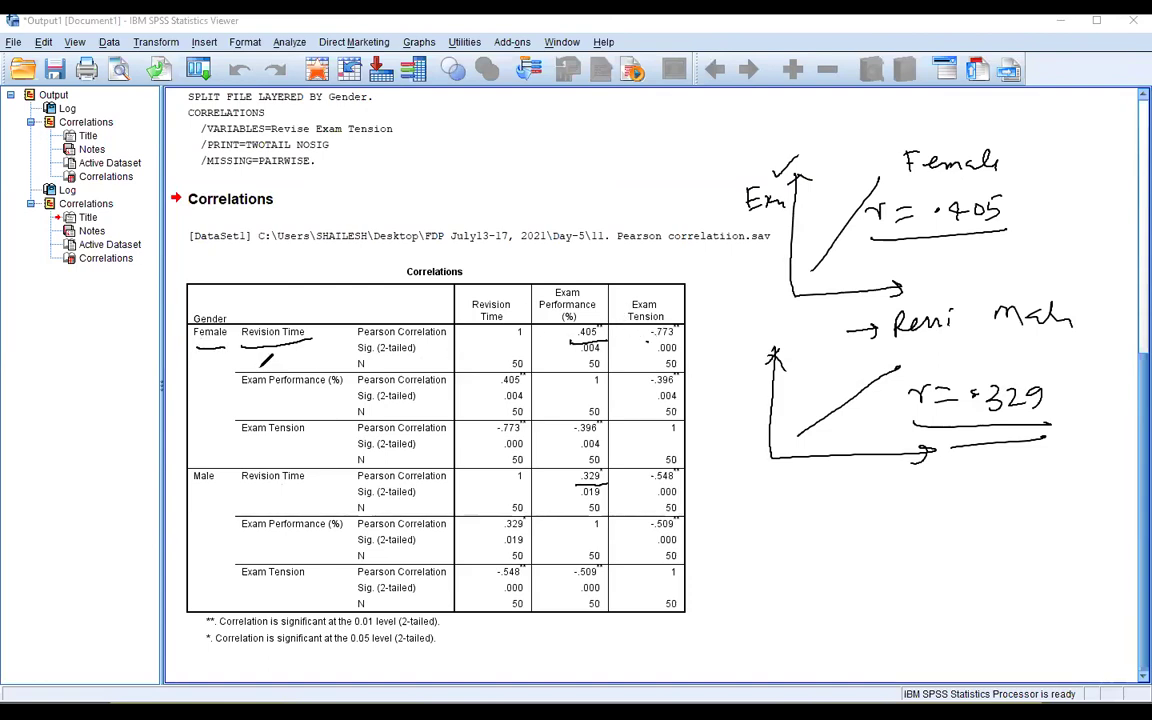
click(753, 487)
key(e)
Step: Underline the Female -.773 coefficient and sketch a falling-line graph with Exam Tension on the horizontal axis and Revision on the vertical
mouse_move(800, 182)
mouse_down()
mouse_move(802, 280)
mouse_move(911, 281)
mouse_up()
drag(794, 170, 803, 170)
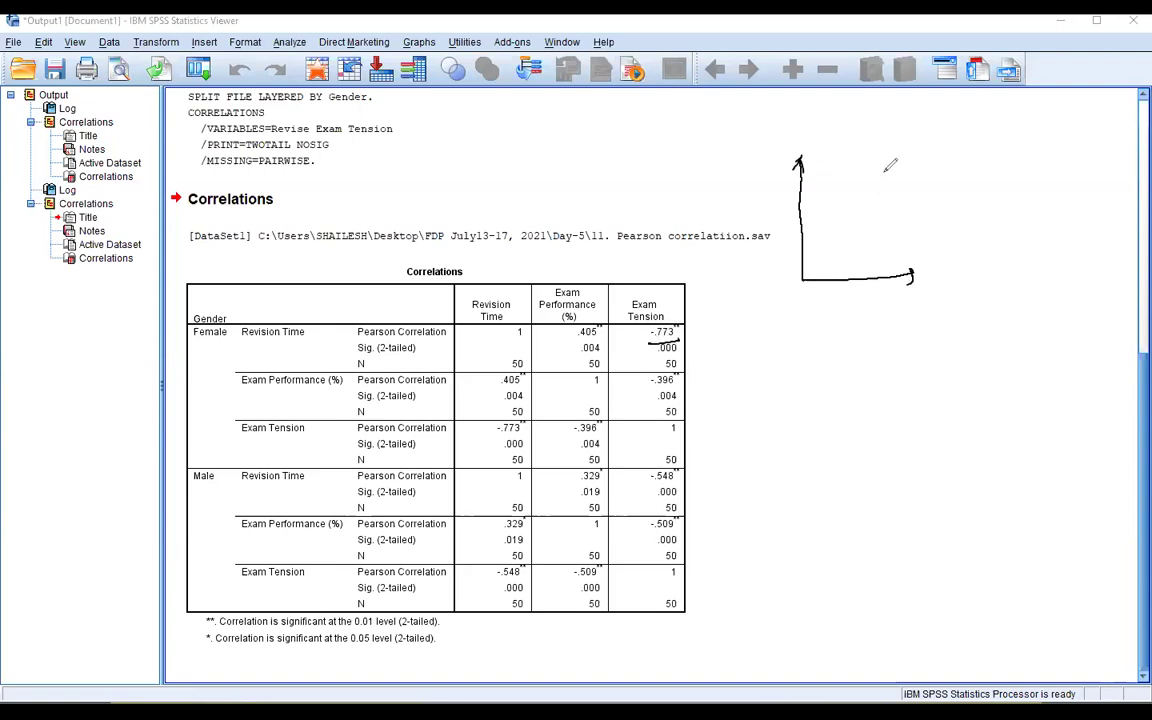
drag(903, 261, 815, 195)
mouse_move(877, 318)
mouse_down()
mouse_move(886, 302)
mouse_move(913, 300)
mouse_move(970, 312)
mouse_up()
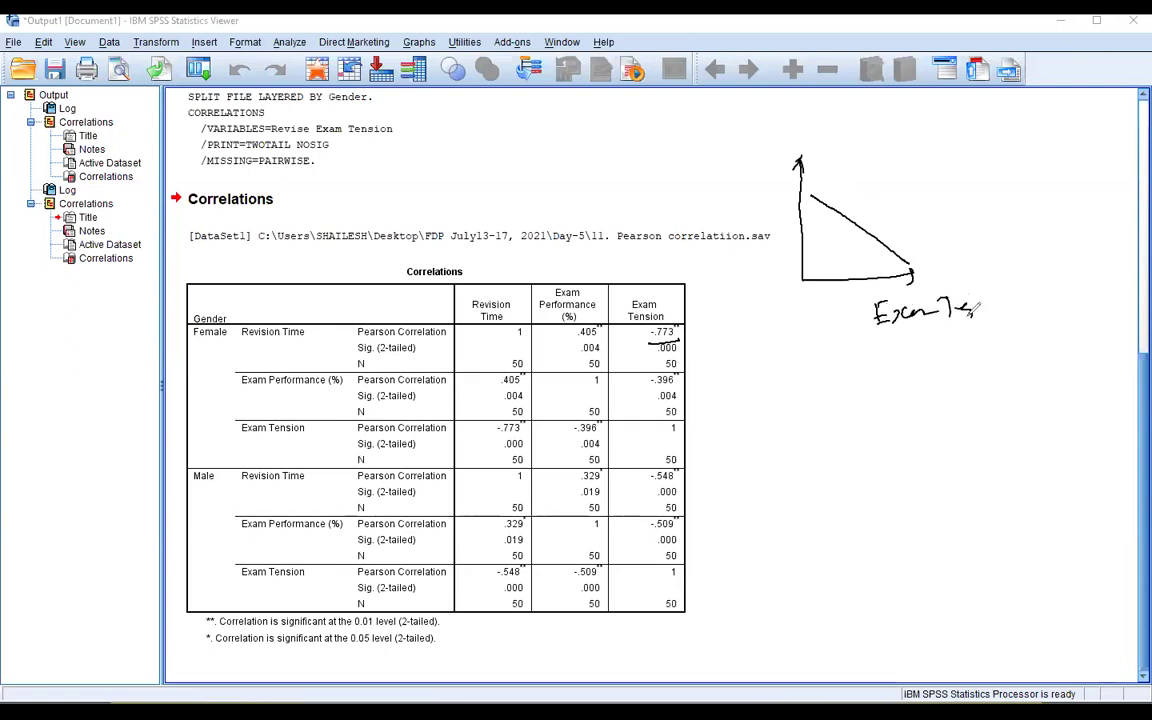
drag(720, 182, 780, 182)
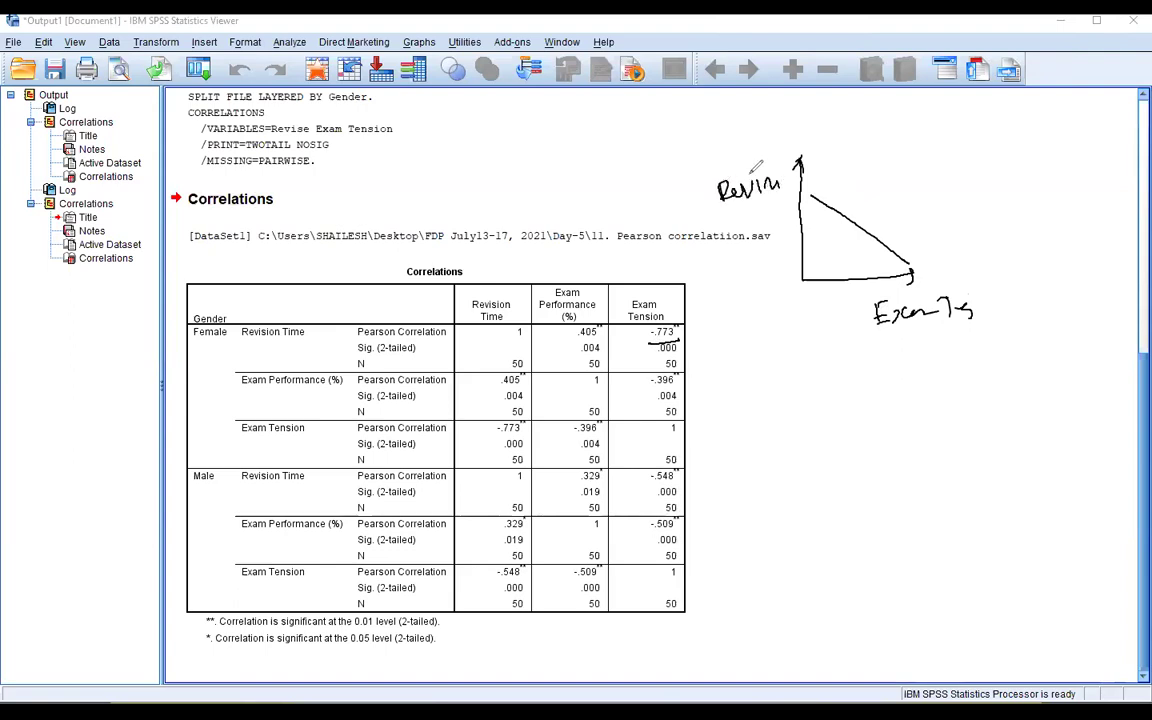
Step: Mark matching points on the falling line and both axes, and write an underlined r = -.773 beside the graph
drag(824, 287, 860, 296)
drag(898, 251, 908, 240)
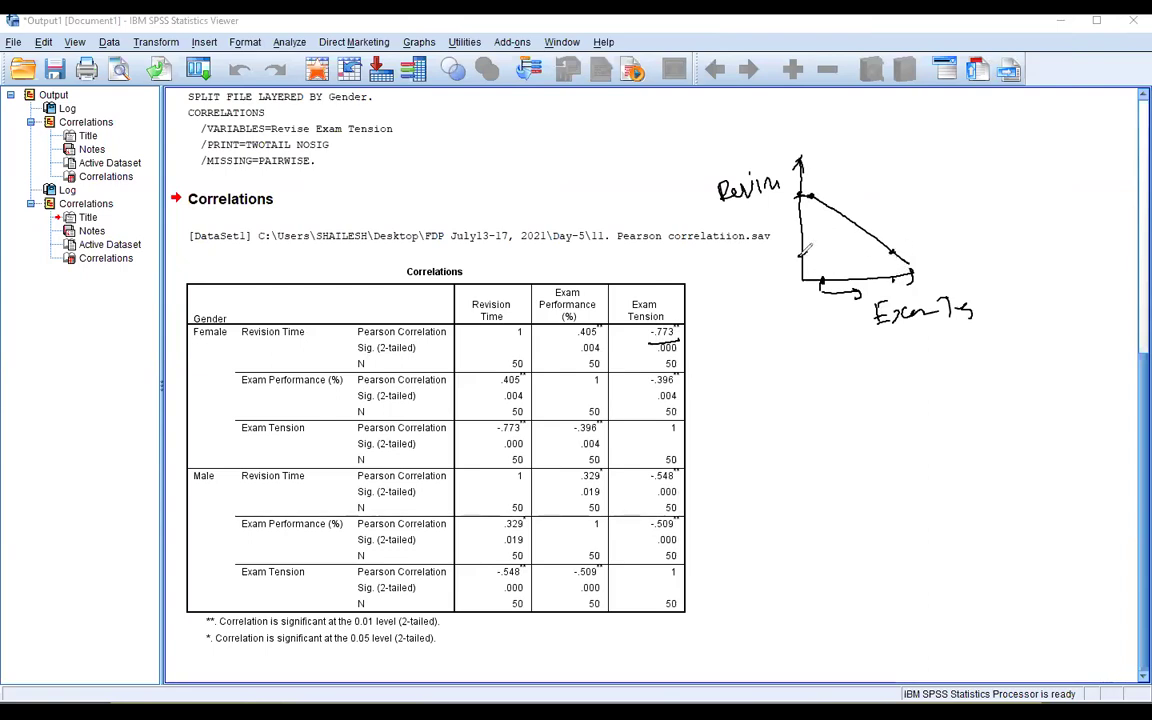
drag(889, 212, 931, 201)
drag(914, 210, 1012, 212)
drag(912, 237, 1045, 224)
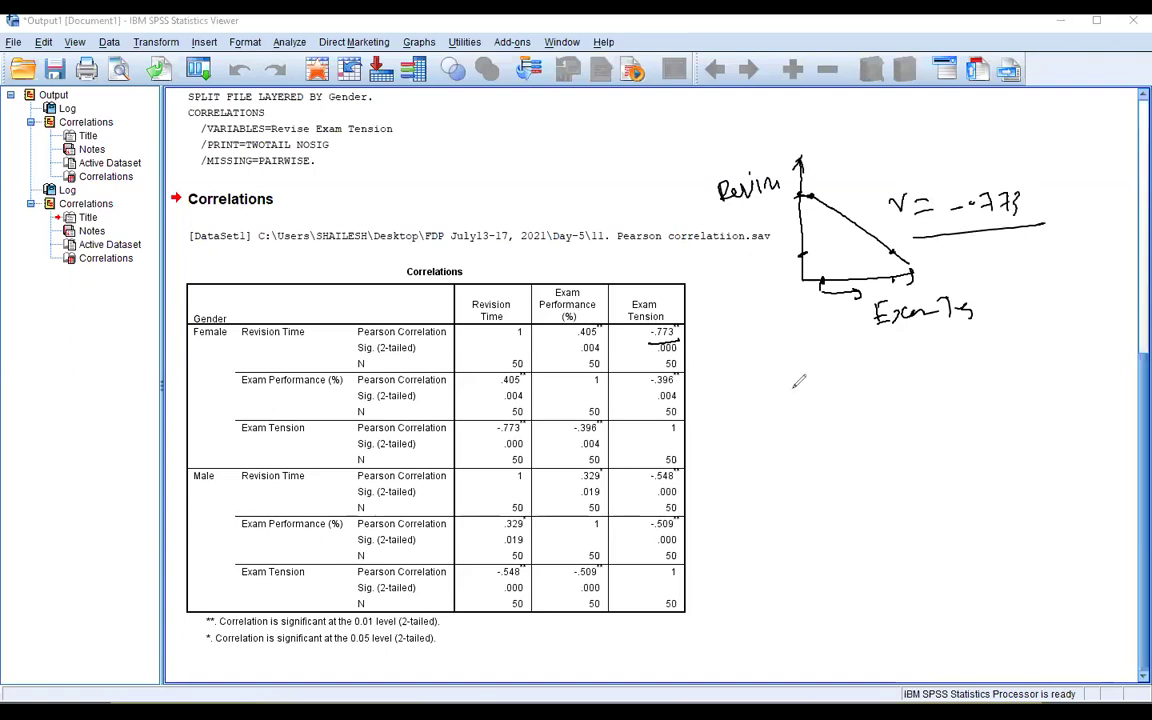
Step: Sketch a second pair of axes below with the horizontal one labelled Exam Ten, and underline the Male -.548 coefficient
mouse_move(795, 366)
mouse_down()
mouse_move(905, 465)
mouse_move(797, 362)
mouse_up()
drag(897, 456, 897, 472)
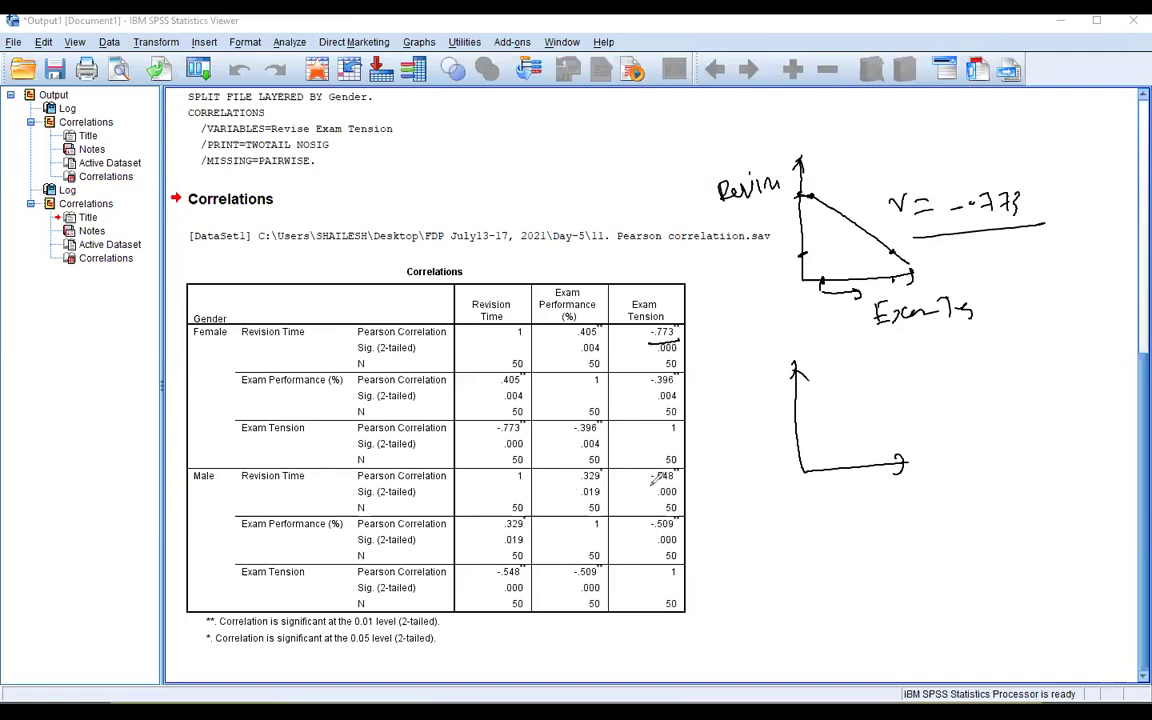
drag(650, 484, 680, 486)
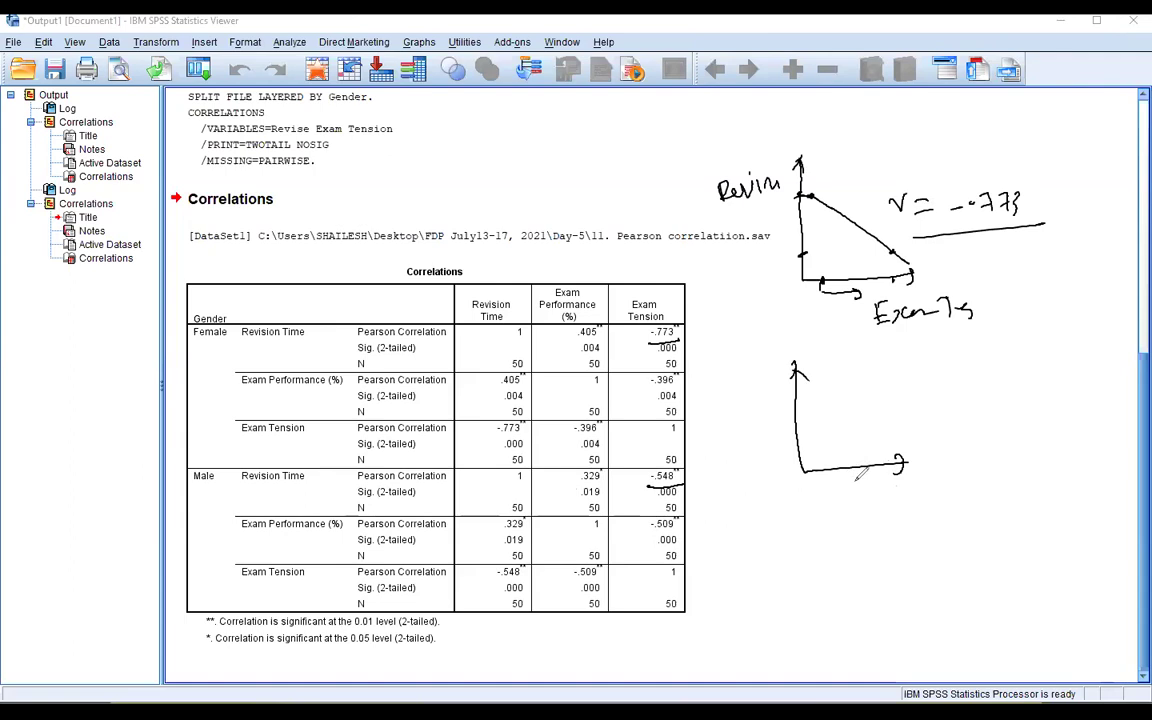
mouse_move(884, 492)
mouse_down()
mouse_move(936, 504)
mouse_move(990, 503)
mouse_up()
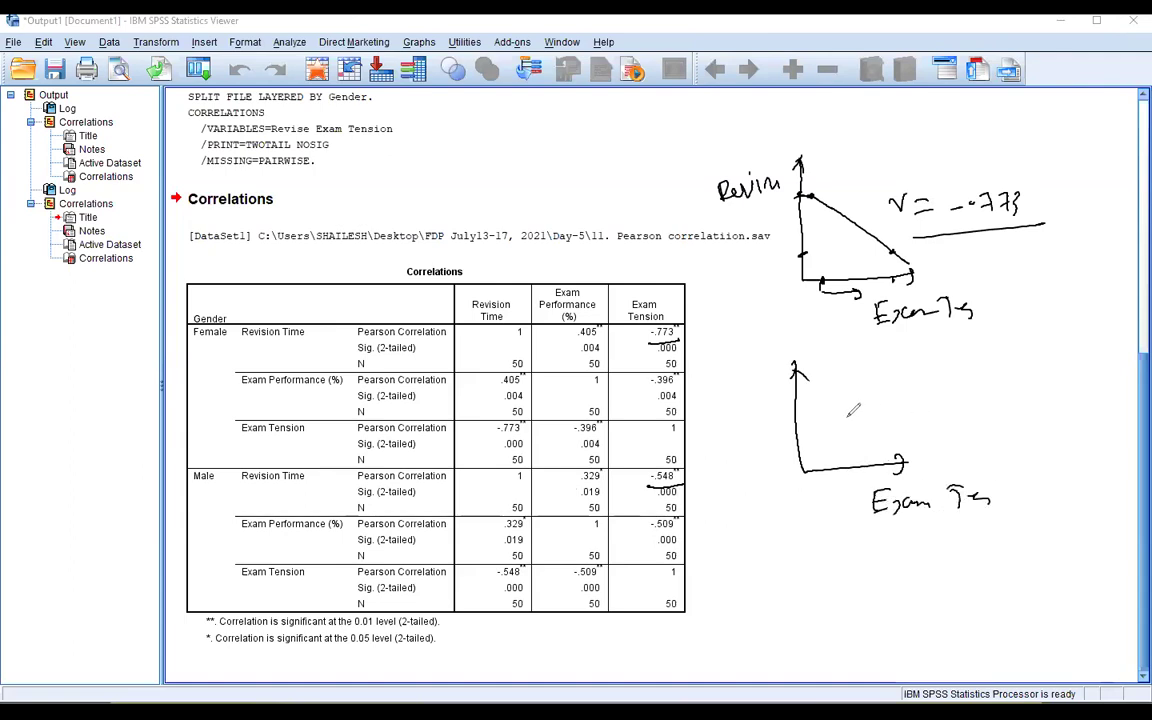
Step: Draw a falling line on the lower graph with an underlined r = -.548 beside it, and erase all the annotations
drag(812, 392, 892, 446)
drag(918, 390, 958, 393)
mouse_move(938, 402)
mouse_down()
mouse_move(1017, 405)
mouse_move(1030, 388)
mouse_move(1054, 398)
mouse_up()
drag(1050, 385, 1062, 414)
drag(942, 442, 1090, 441)
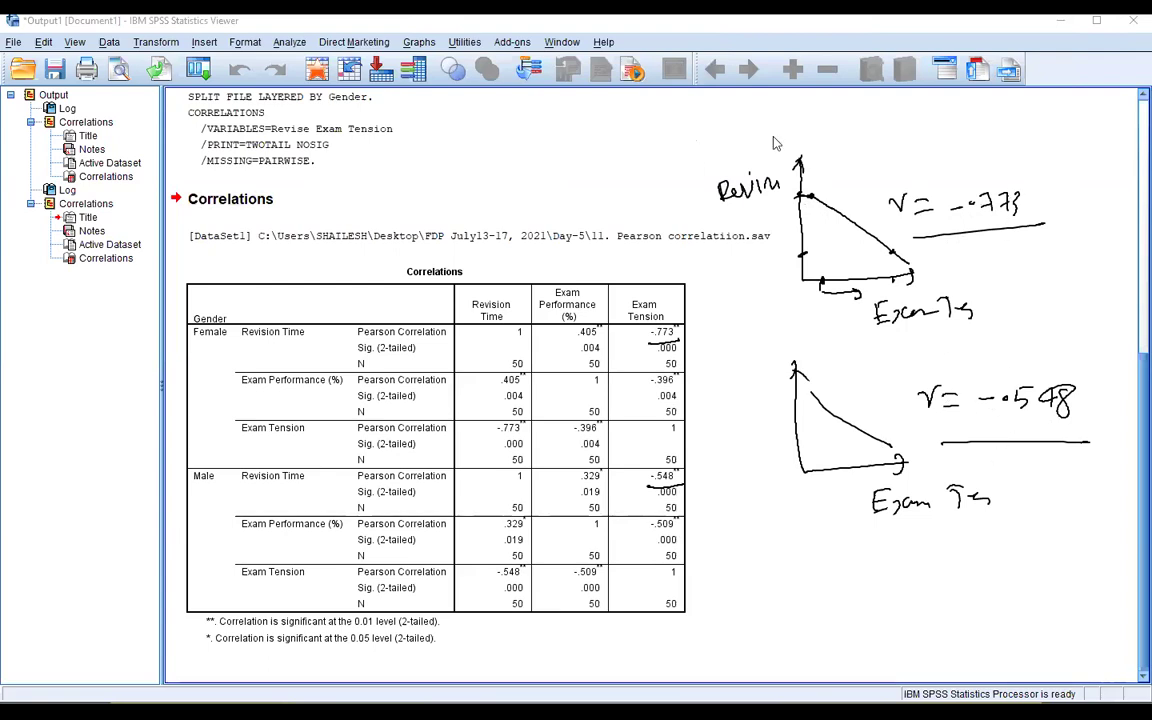
key(e)
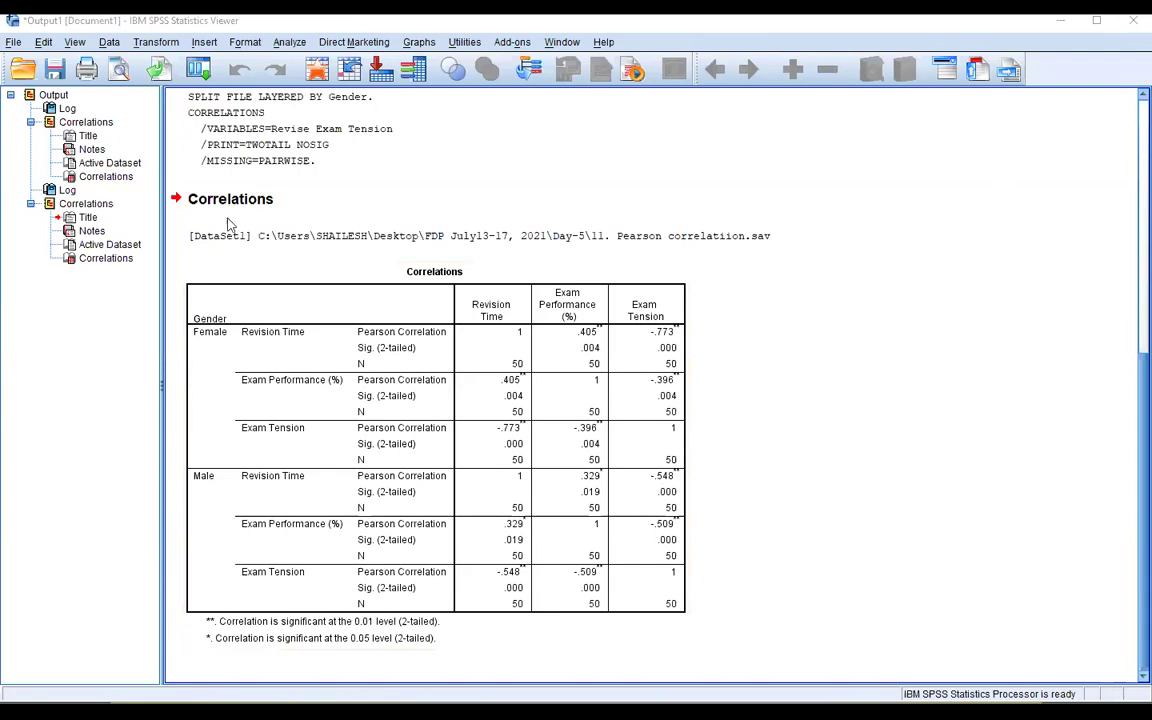
Step: Return to the Data Editor and open the data file "12. Spearman's correlation .sav"
key(alt+Tab)
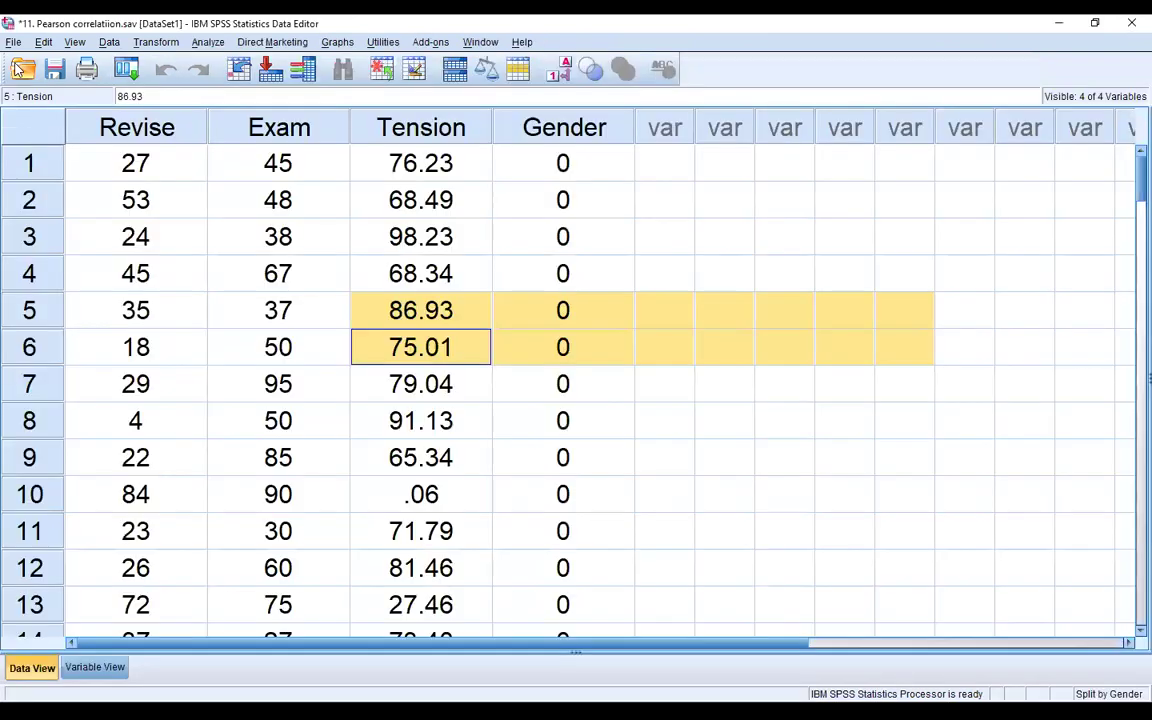
click(18, 68)
click(428, 310)
double_click(428, 310)
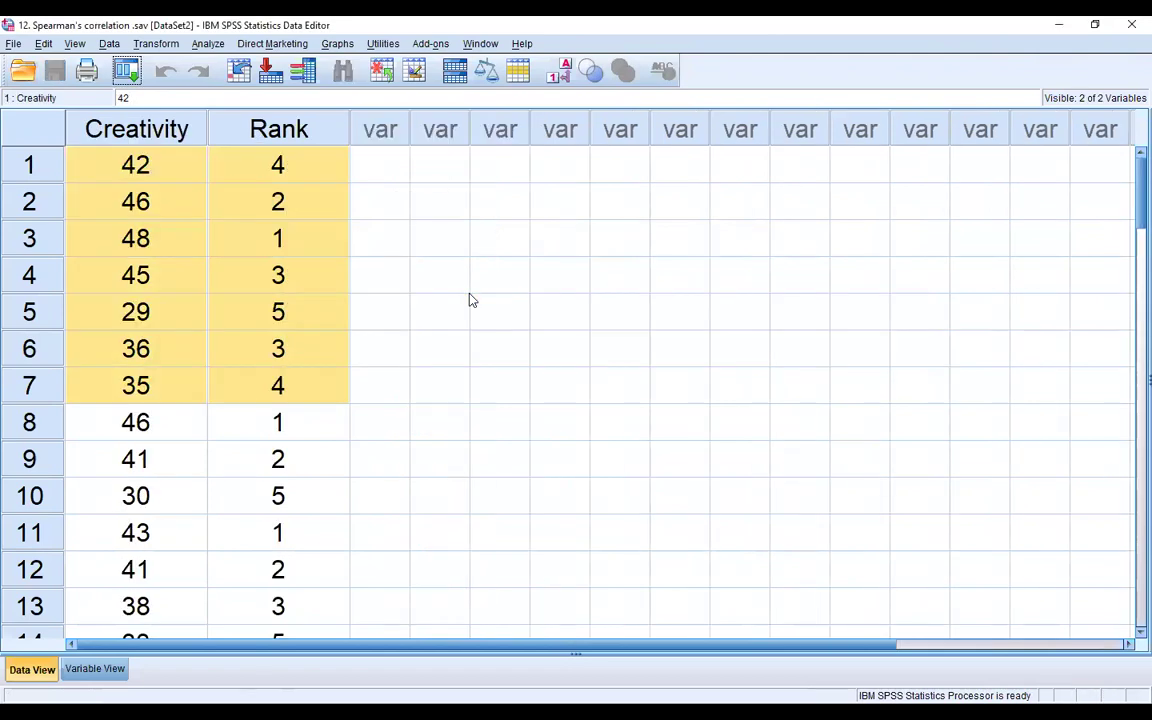
click(438, 274)
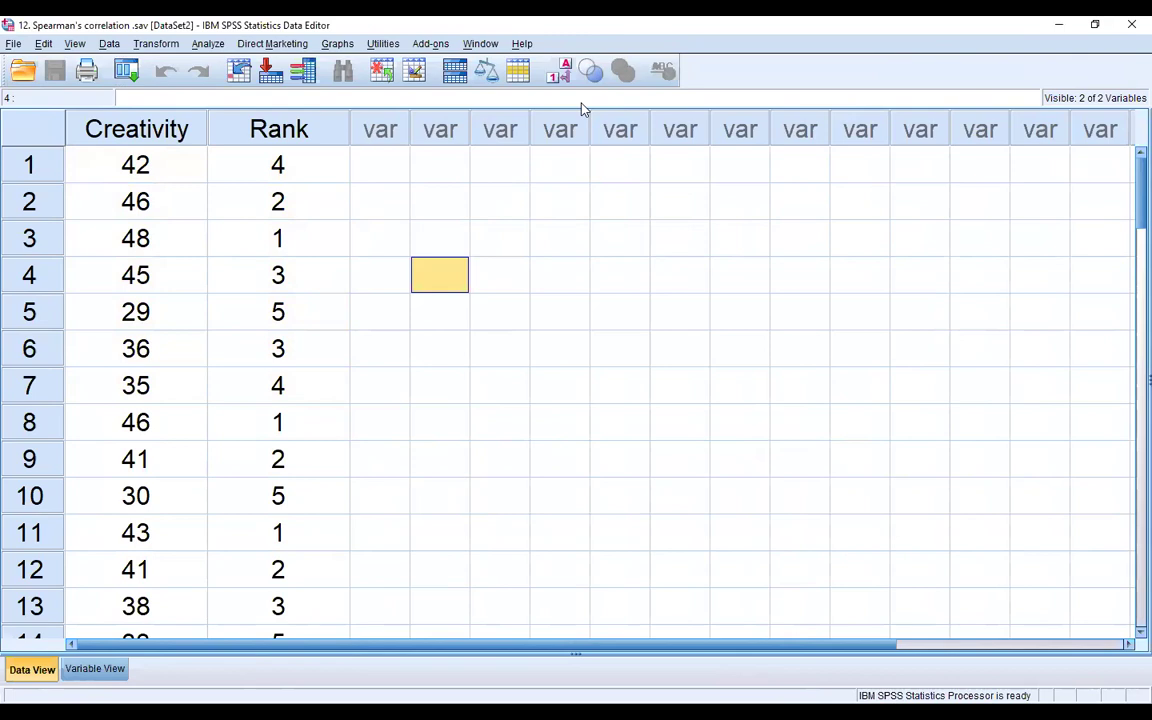
Step: Examine the values in the Creativity and Rank columns, highlighting the opening rows and browsing further down the dataset
drag(166, 175, 166, 466)
drag(316, 170, 318, 430)
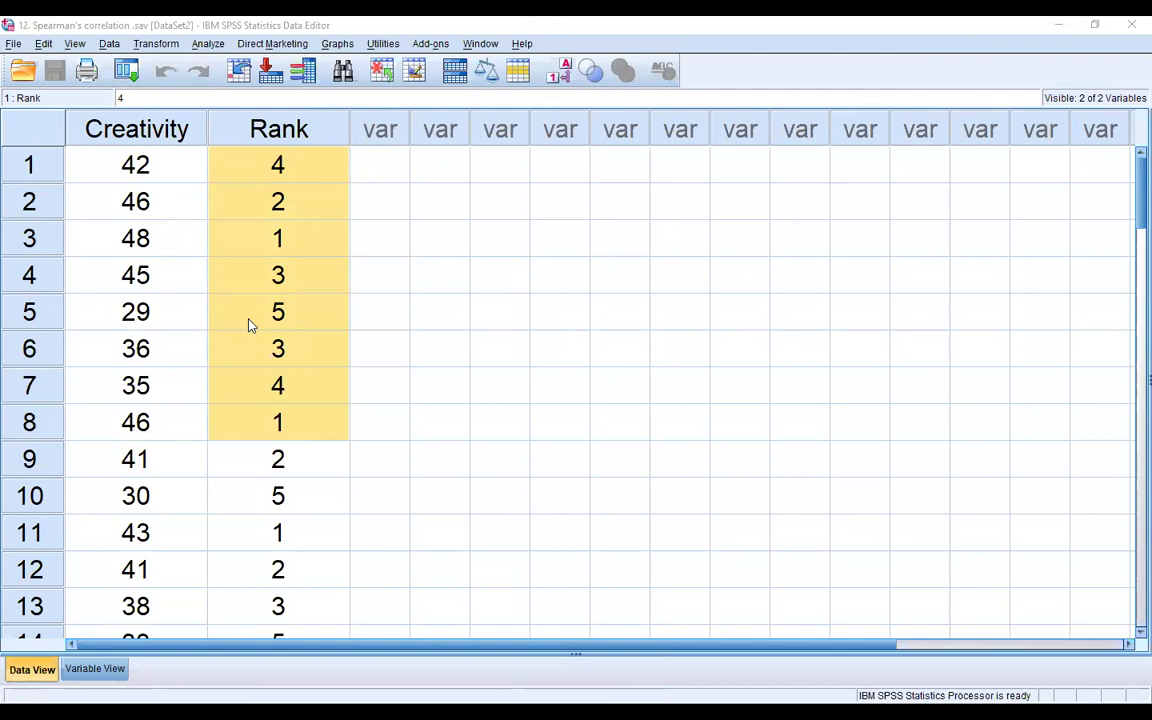
drag(136, 165, 280, 312)
scroll(387, 293, down, 16)
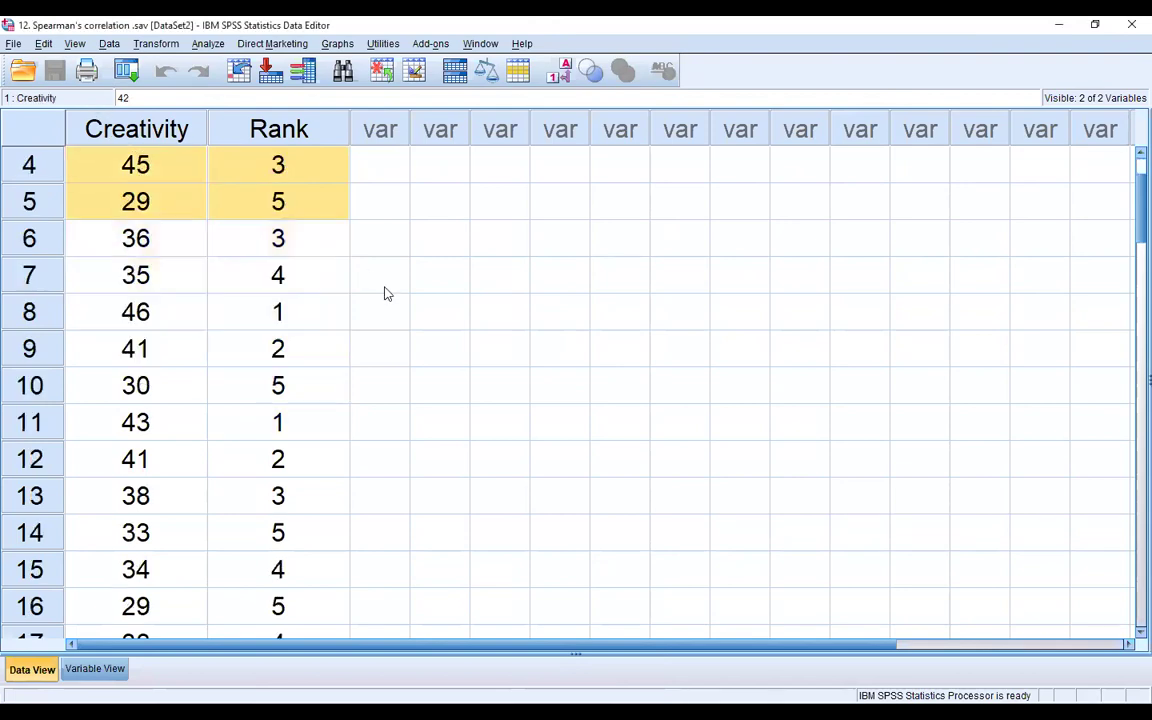
scroll(387, 293, up, 7)
scroll(387, 293, up, 9)
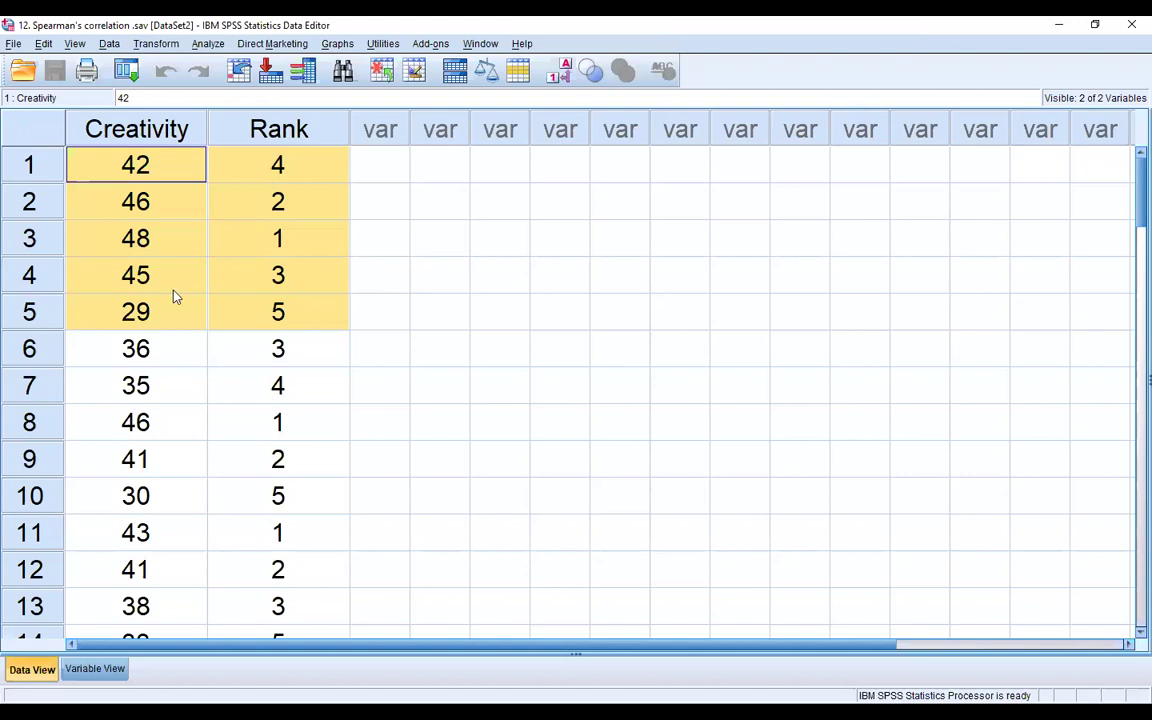
Step: Compare the Creativity score with the Rank case by case in rows 1 to 5, finishing with the whole block highlighted
click(145, 246)
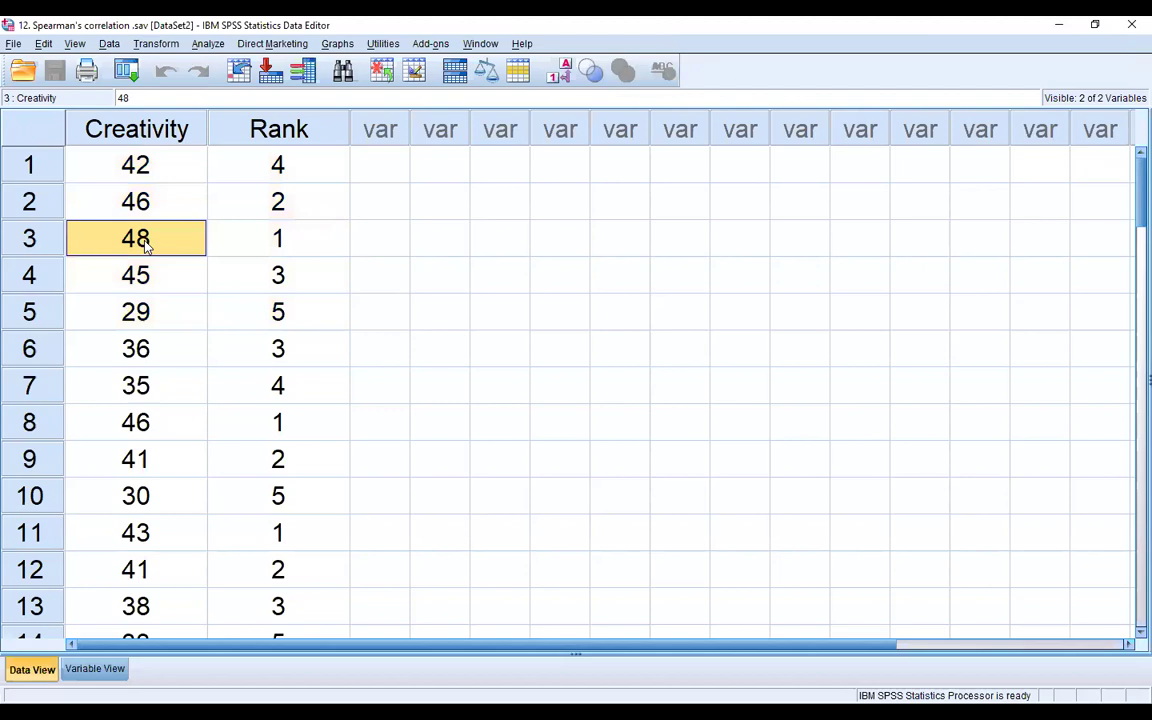
drag(310, 247, 160, 246)
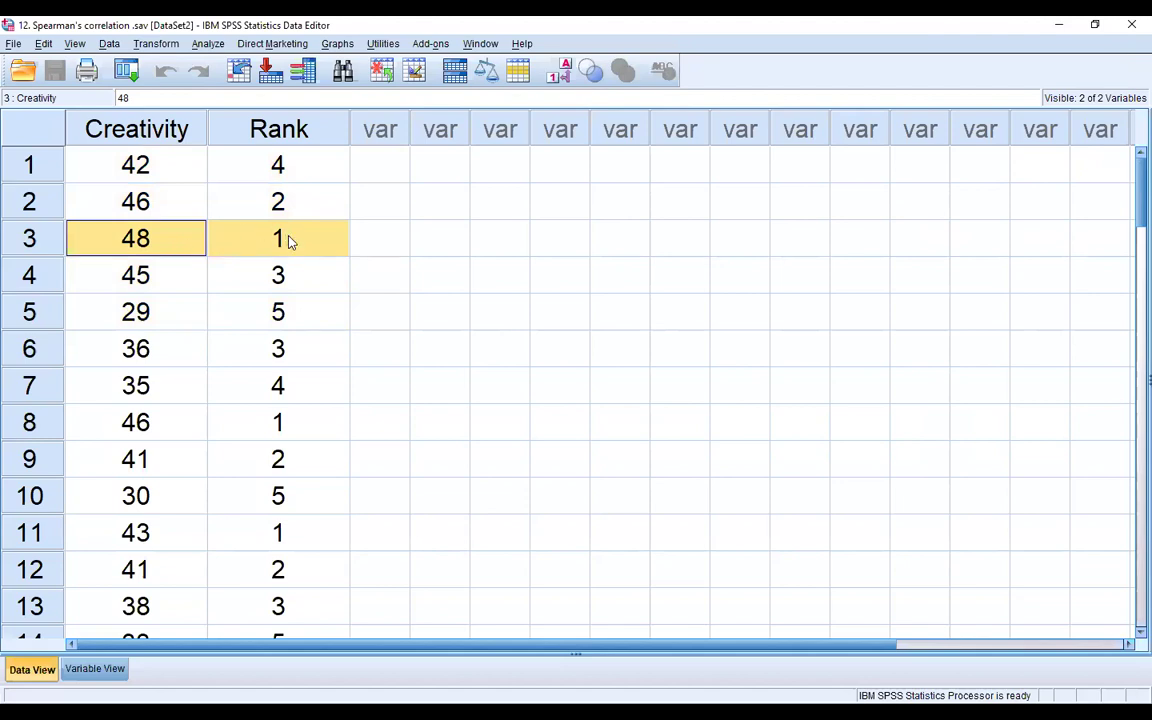
click(288, 240)
click(155, 245)
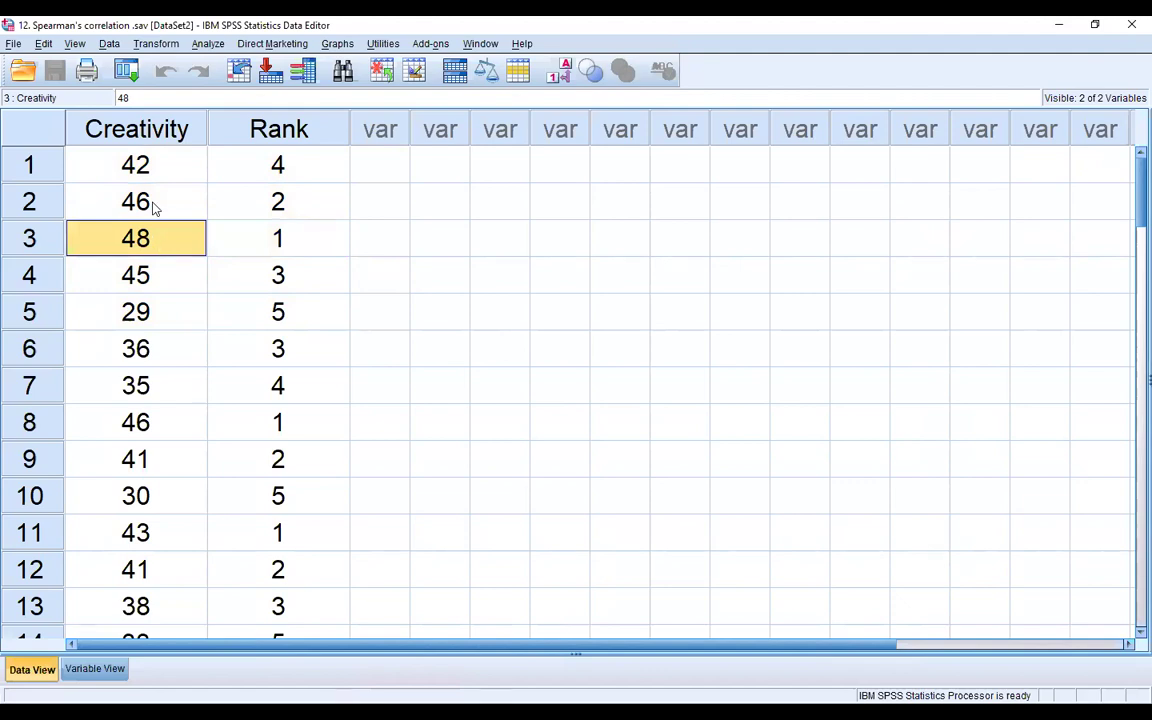
click(155, 207)
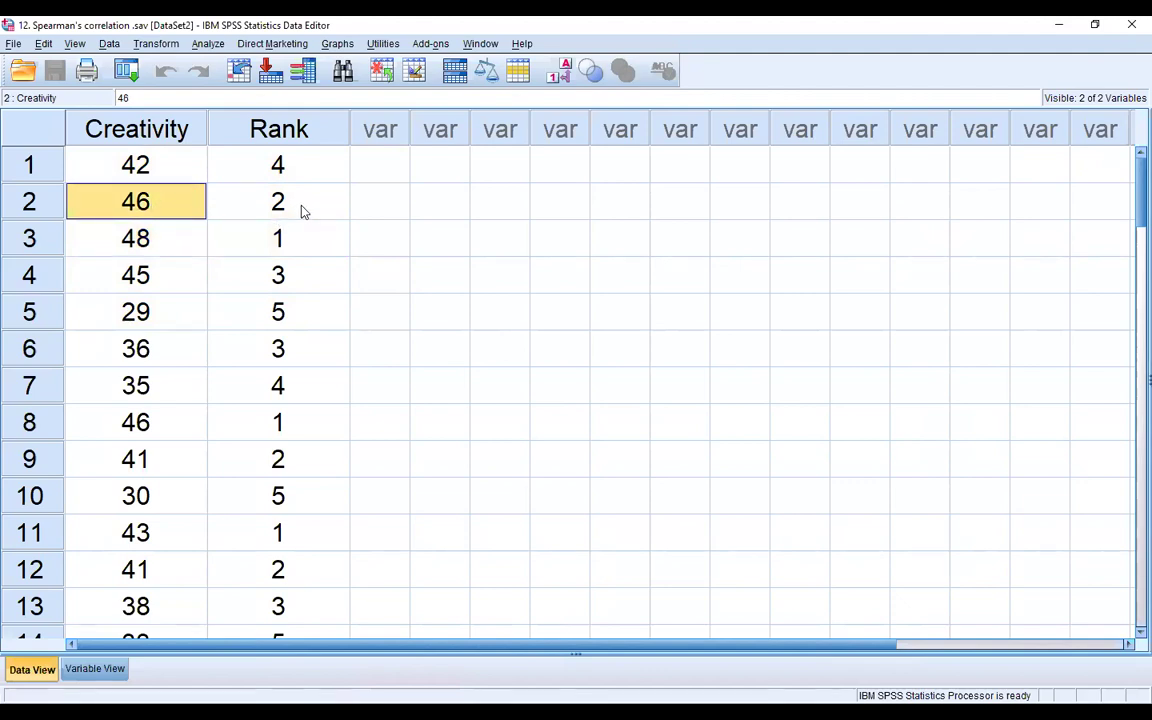
click(303, 210)
click(168, 283)
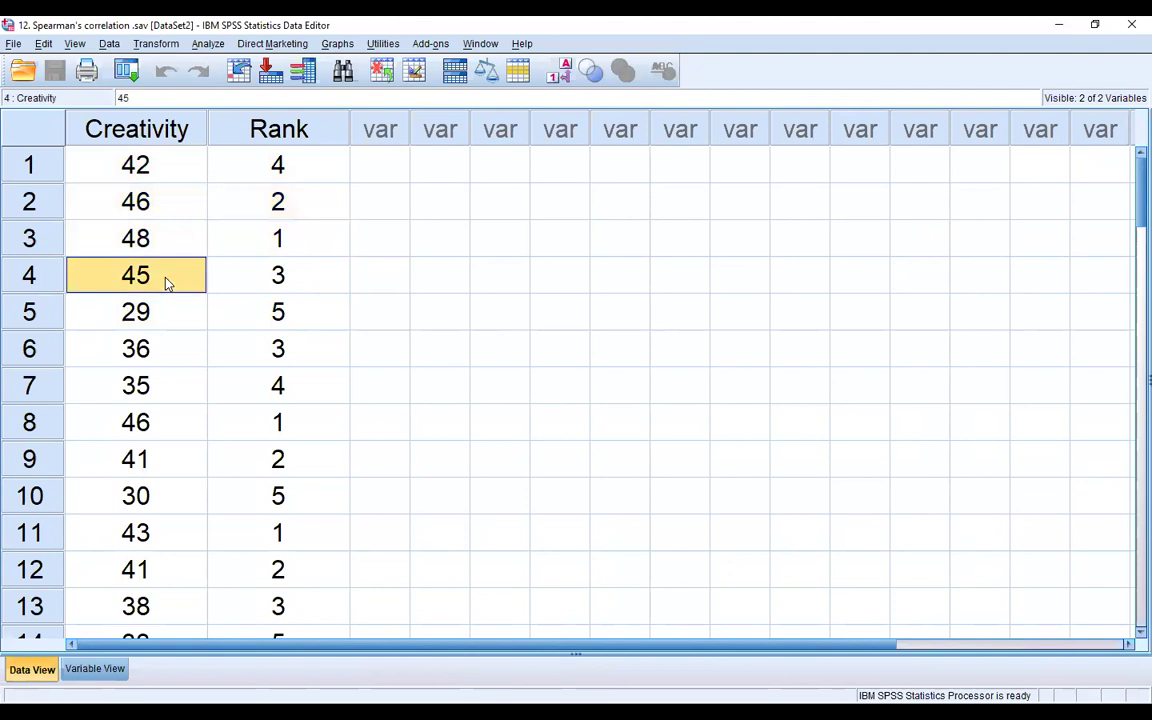
click(303, 283)
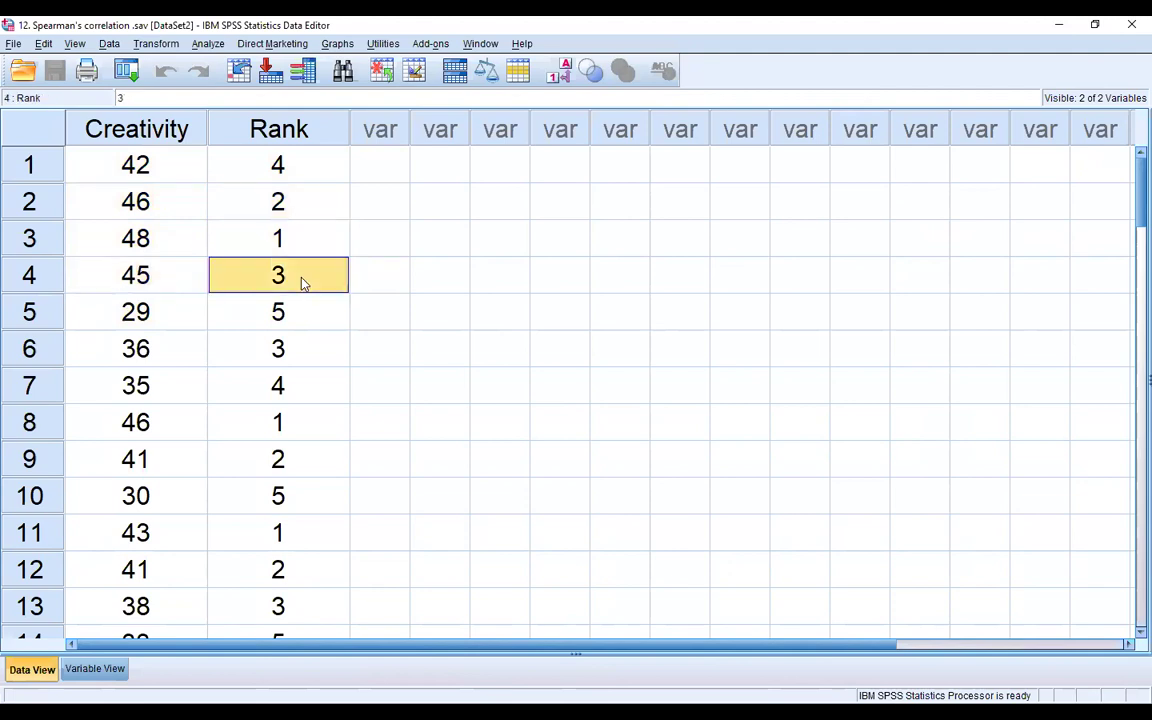
click(278, 162)
click(165, 160)
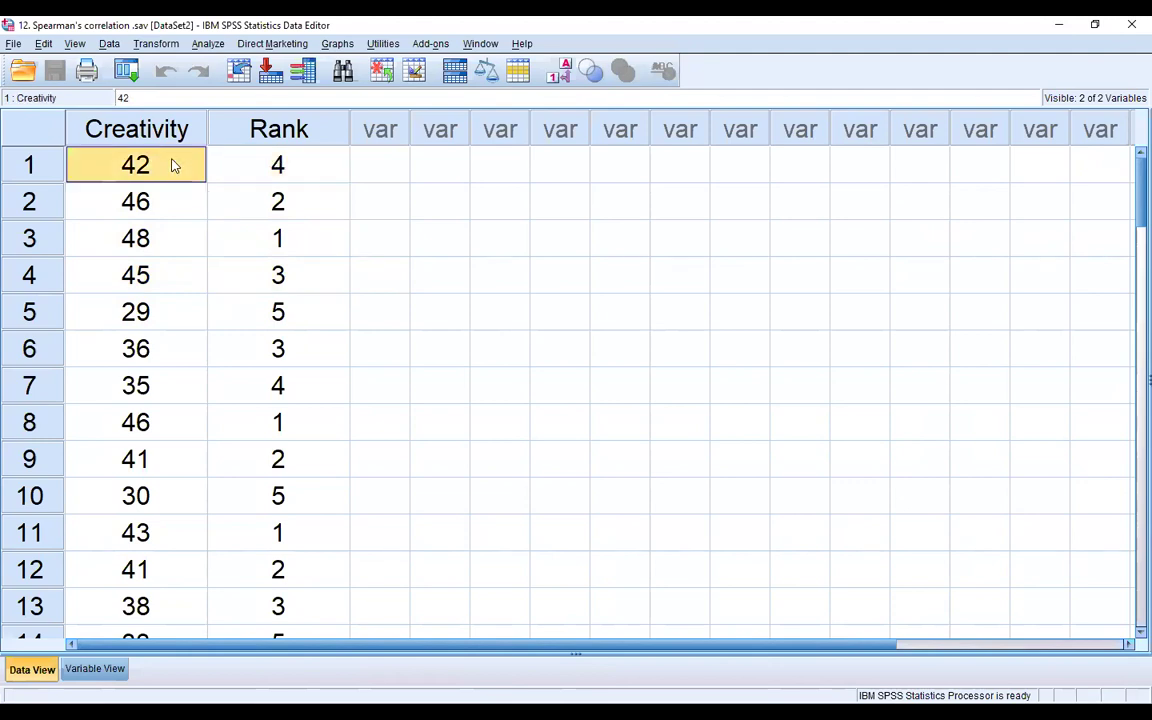
click(277, 314)
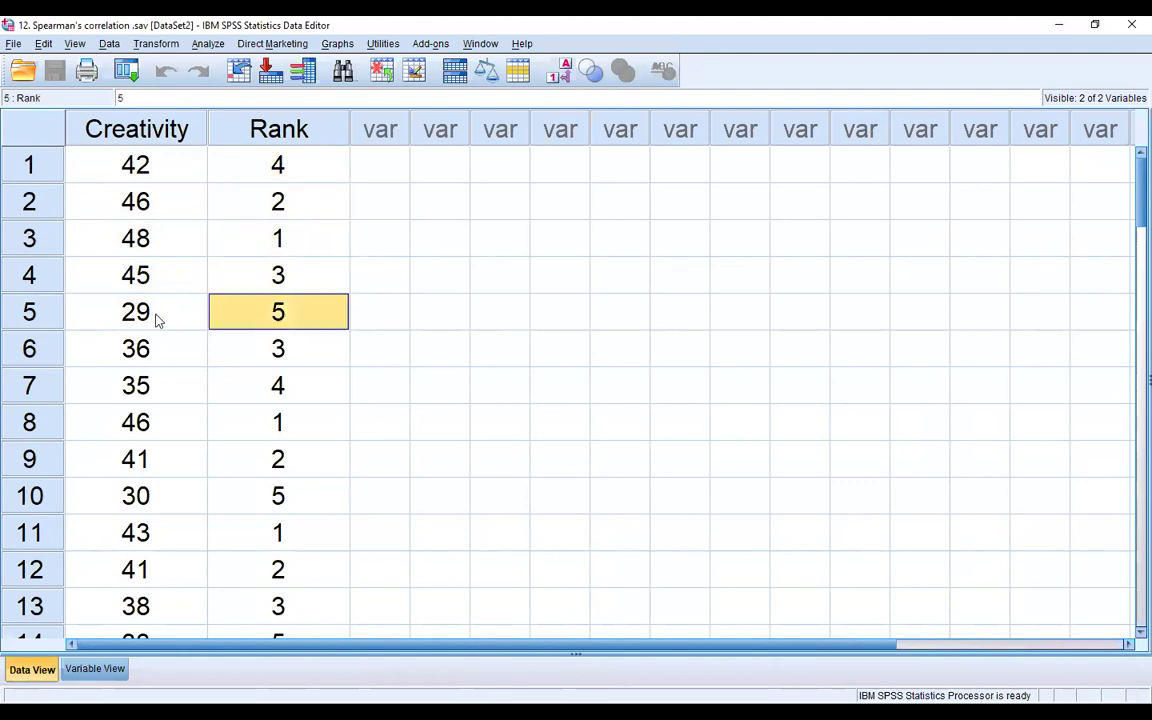
click(155, 316)
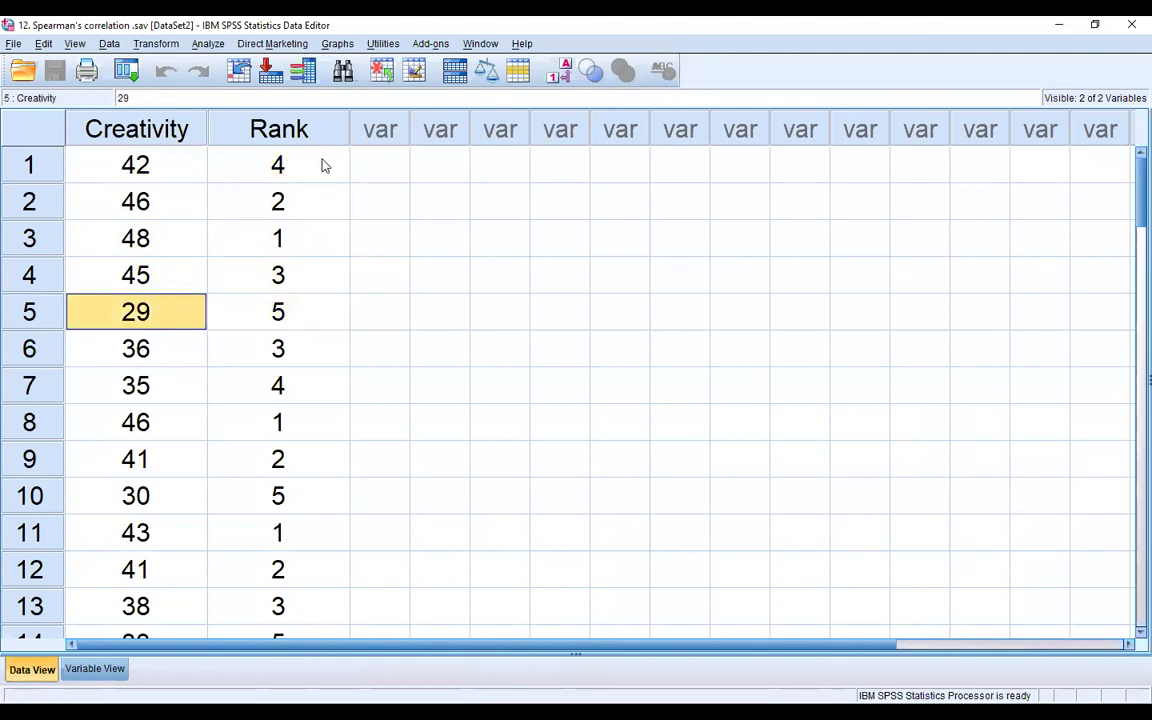
click(311, 314)
drag(311, 314, 100, 172)
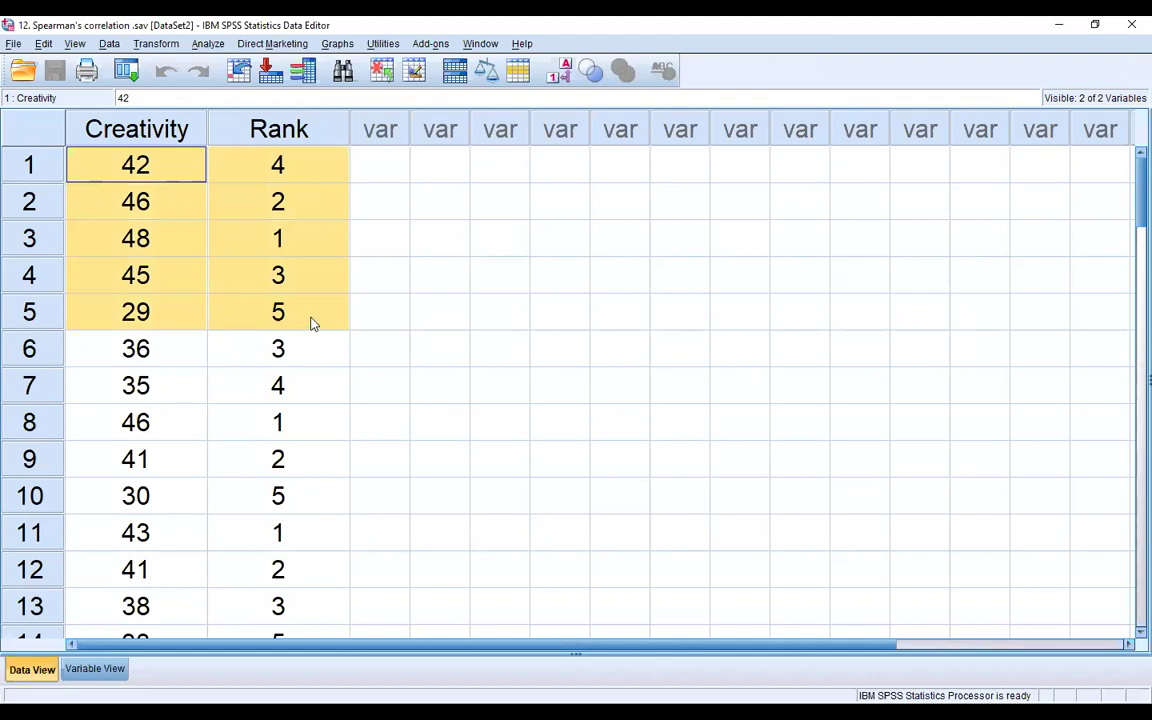
Step: Review the second group of five cases in rows 6 to 10 and the complete Creativity and Rank columns
drag(310, 365, 147, 503)
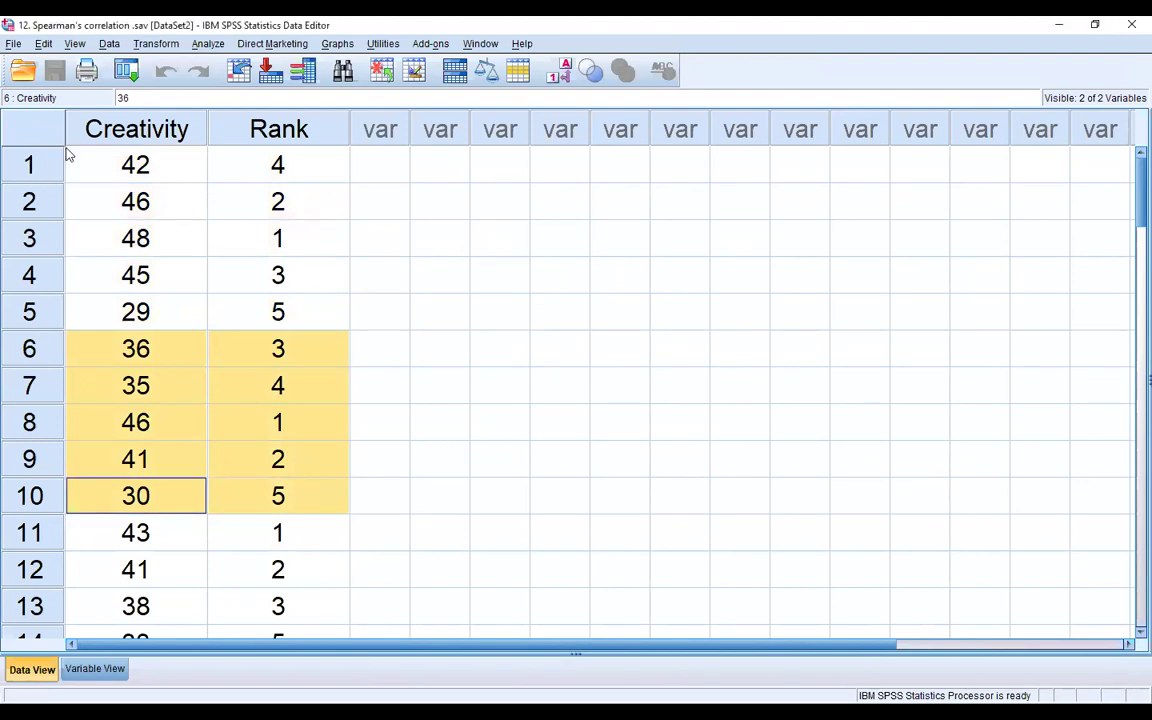
click(108, 120)
click(262, 133)
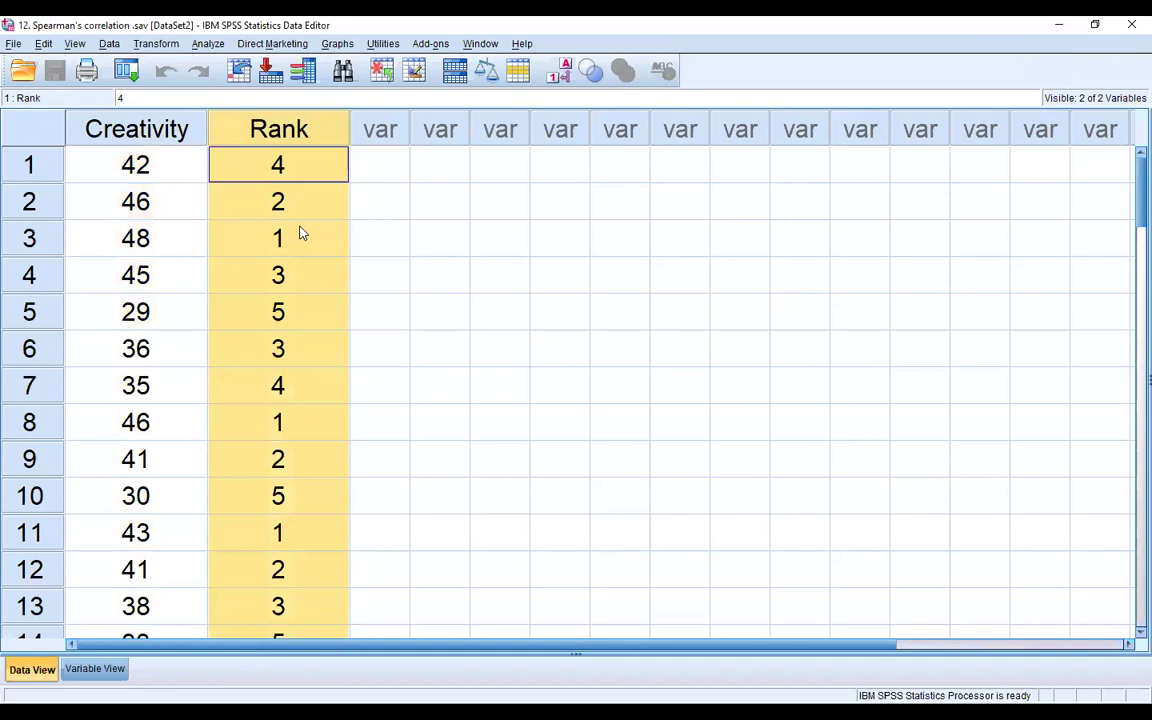
click(156, 250)
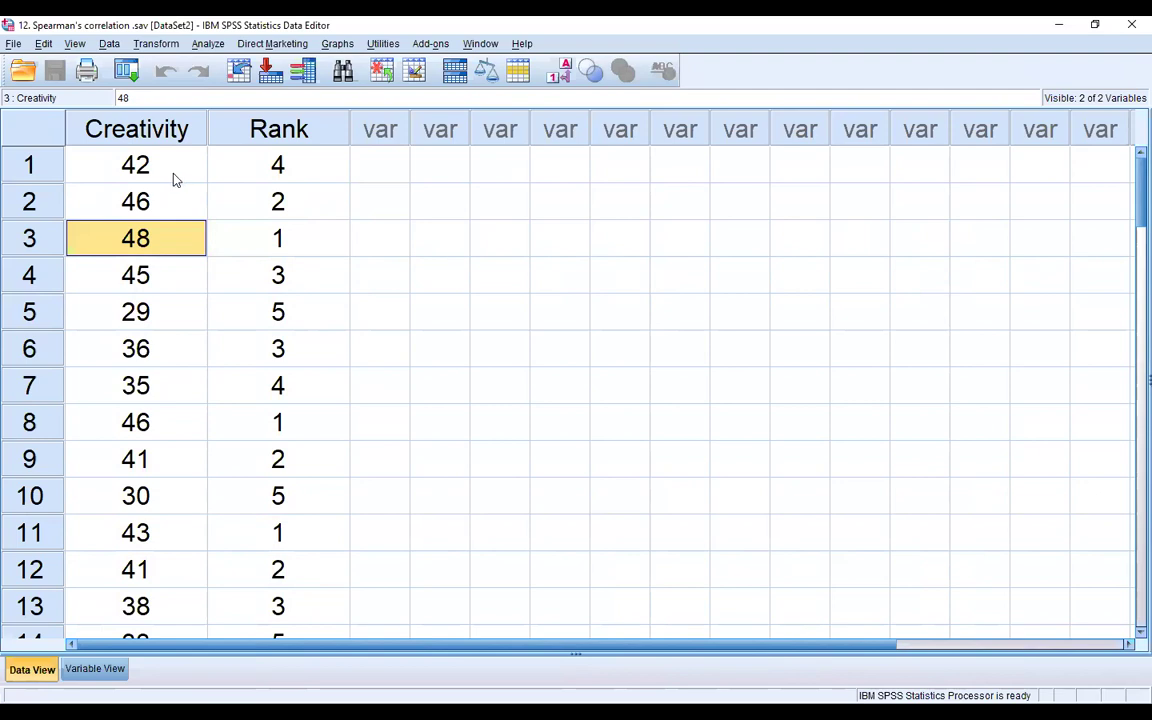
click(401, 249)
click(358, 176)
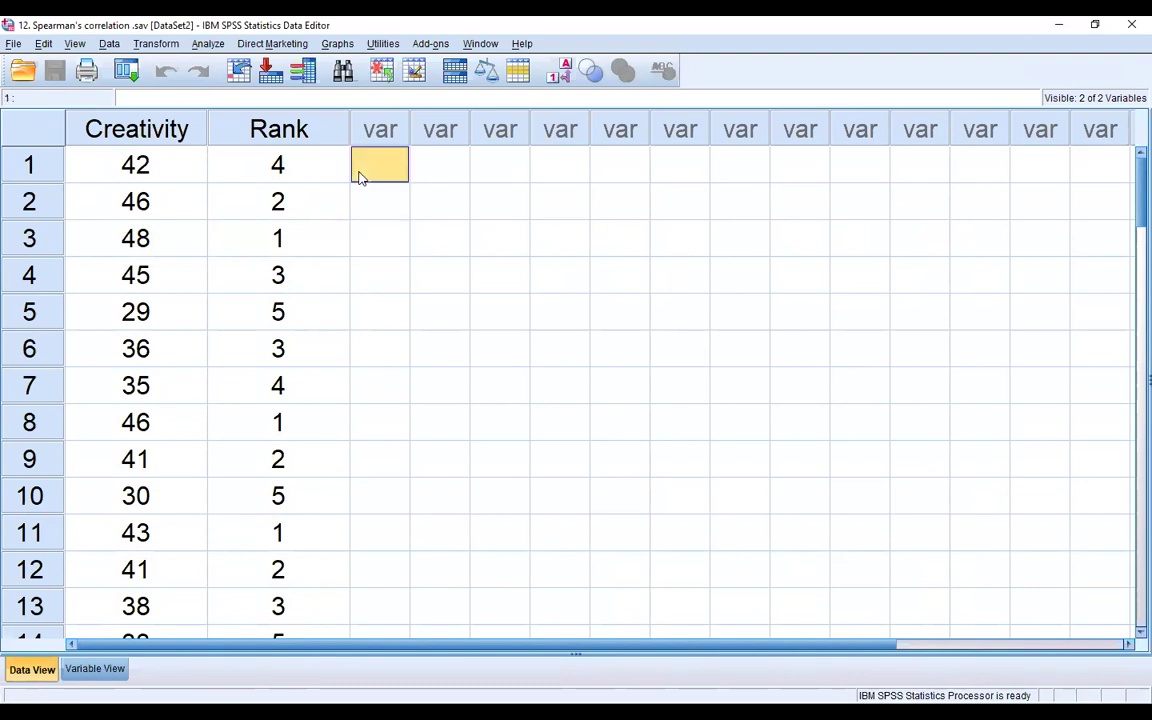
Step: Set up a bivariate correlation with Creativity and Rank in Competition as the variables
click(205, 46)
mouse_move(253, 201)
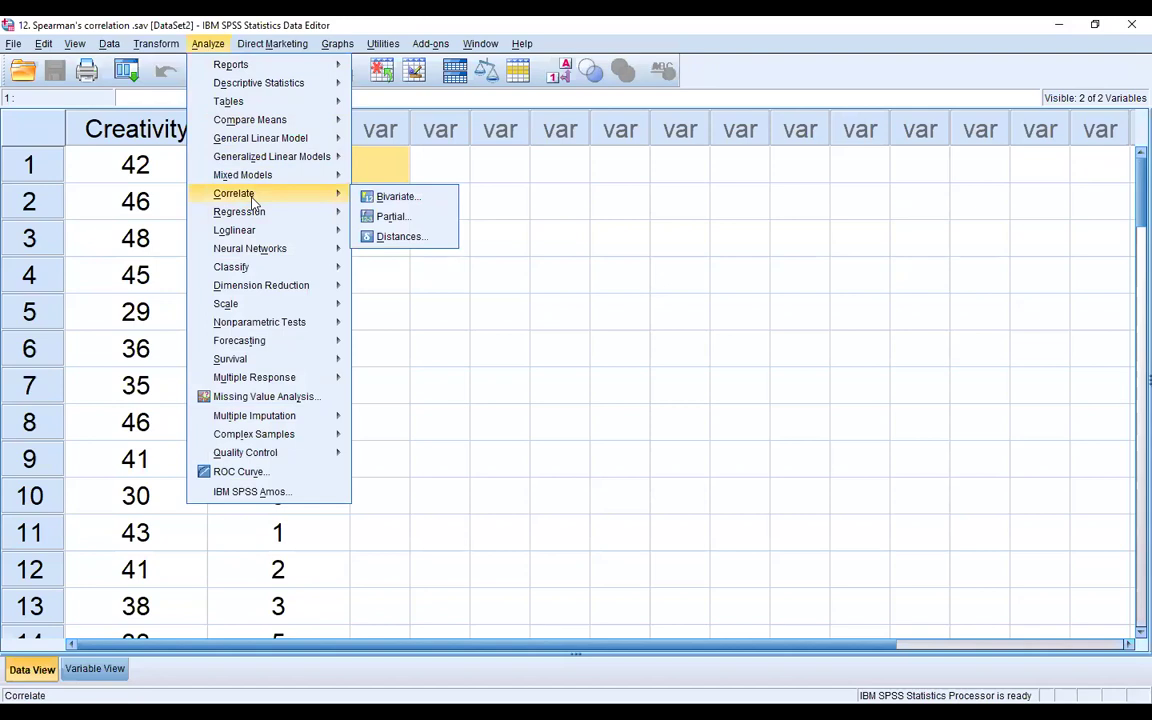
click(398, 198)
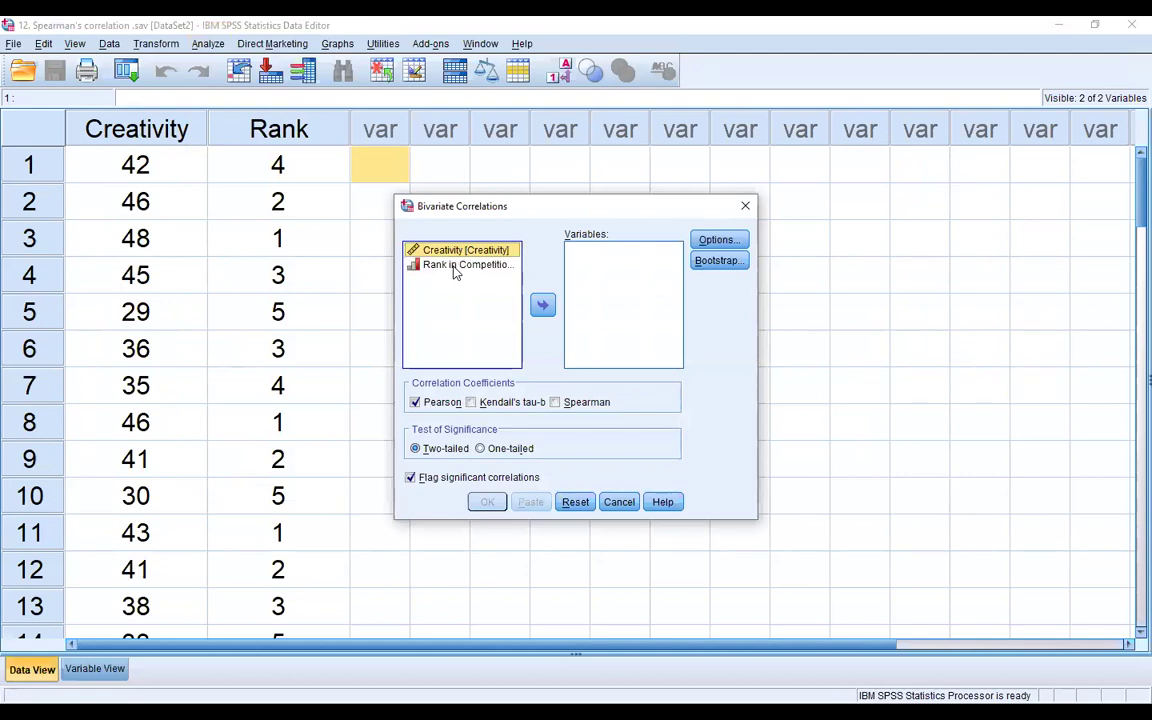
shift+click(454, 266)
click(542, 305)
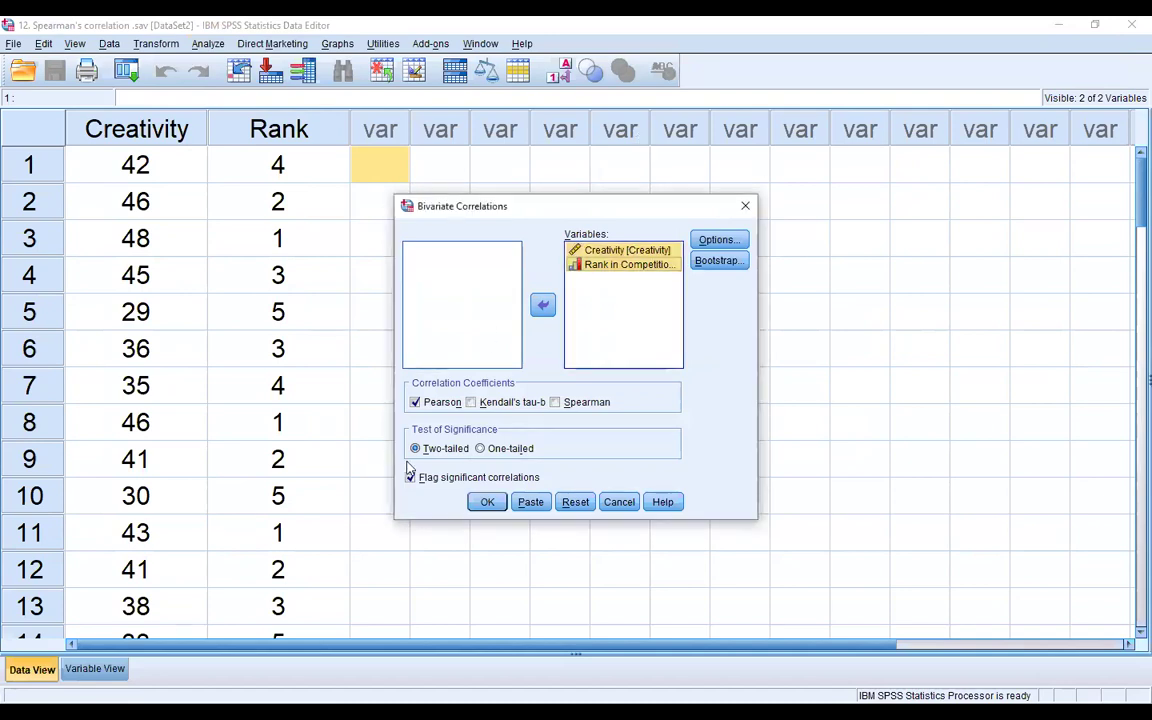
Step: Choose Spearman instead of Pearson as the correlation coefficient and run the analysis
click(556, 402)
click(415, 402)
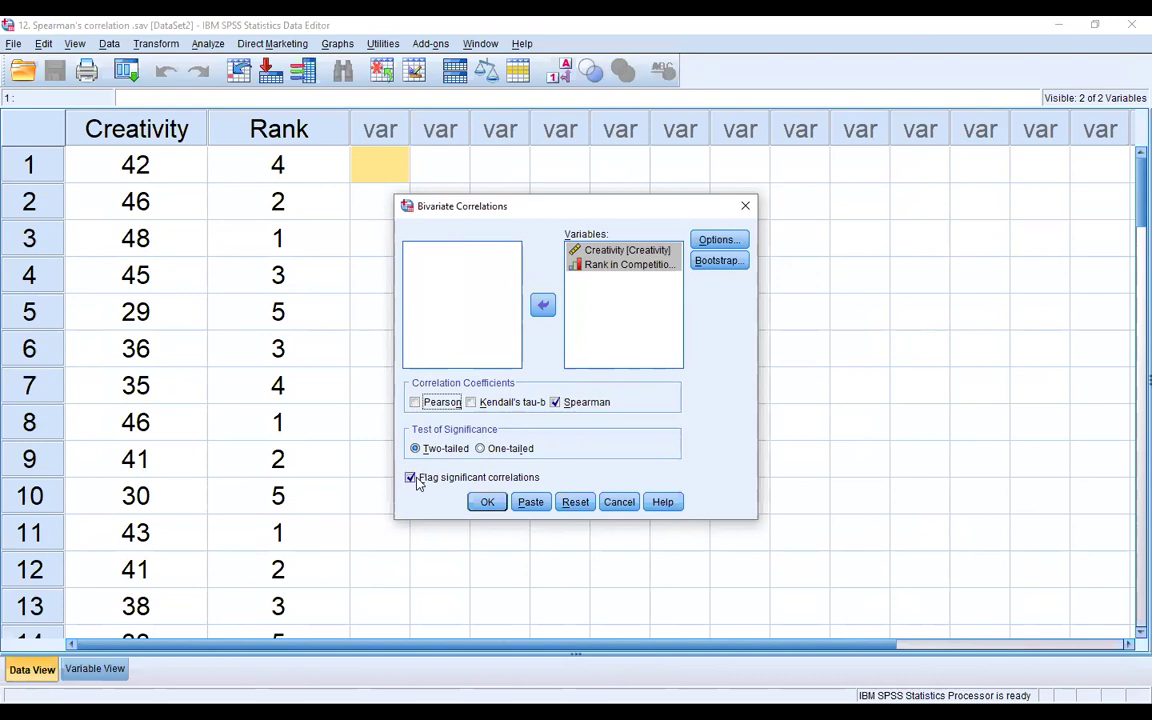
click(488, 502)
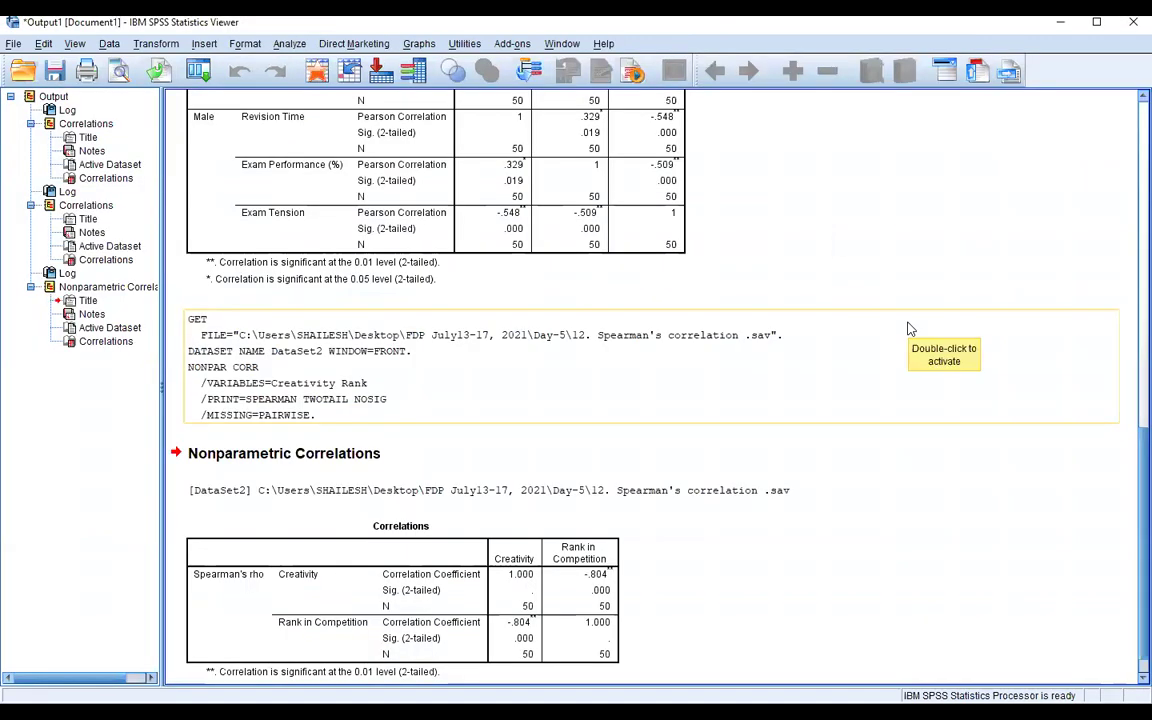
Step: Underline Creativity in the Spearman's rho table and write "Spearman rho = -.804" beside the output with a double underline under the value
scroll(910, 328, down, 1)
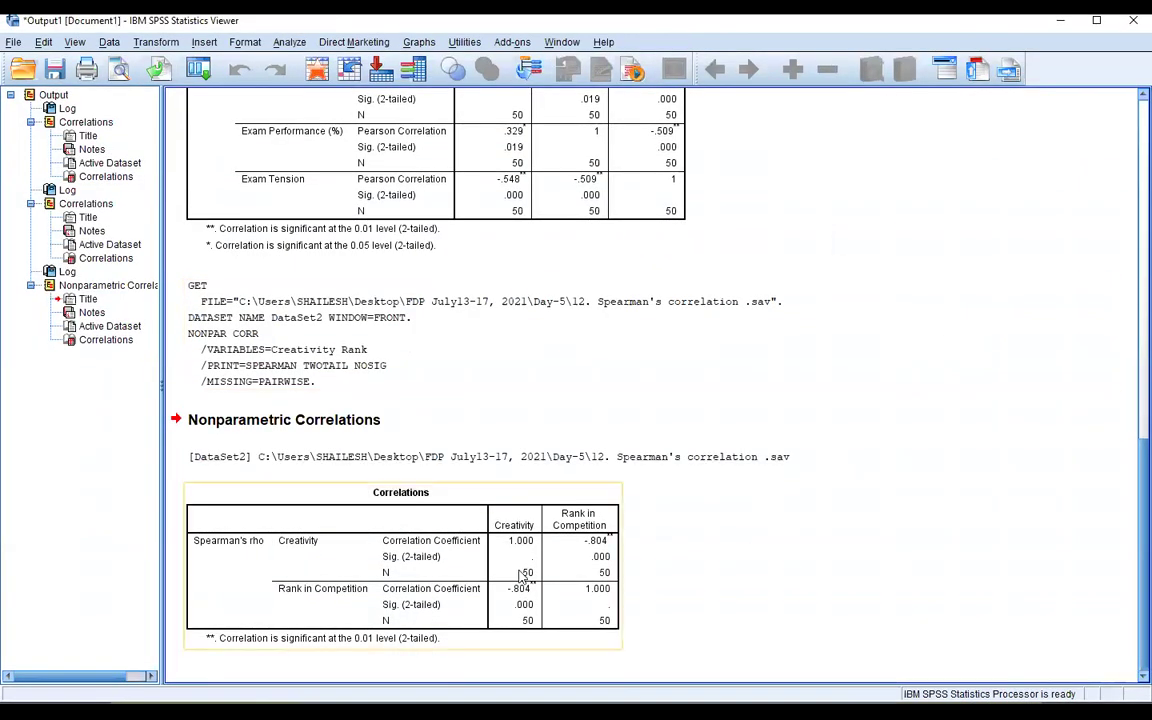
click(520, 575)
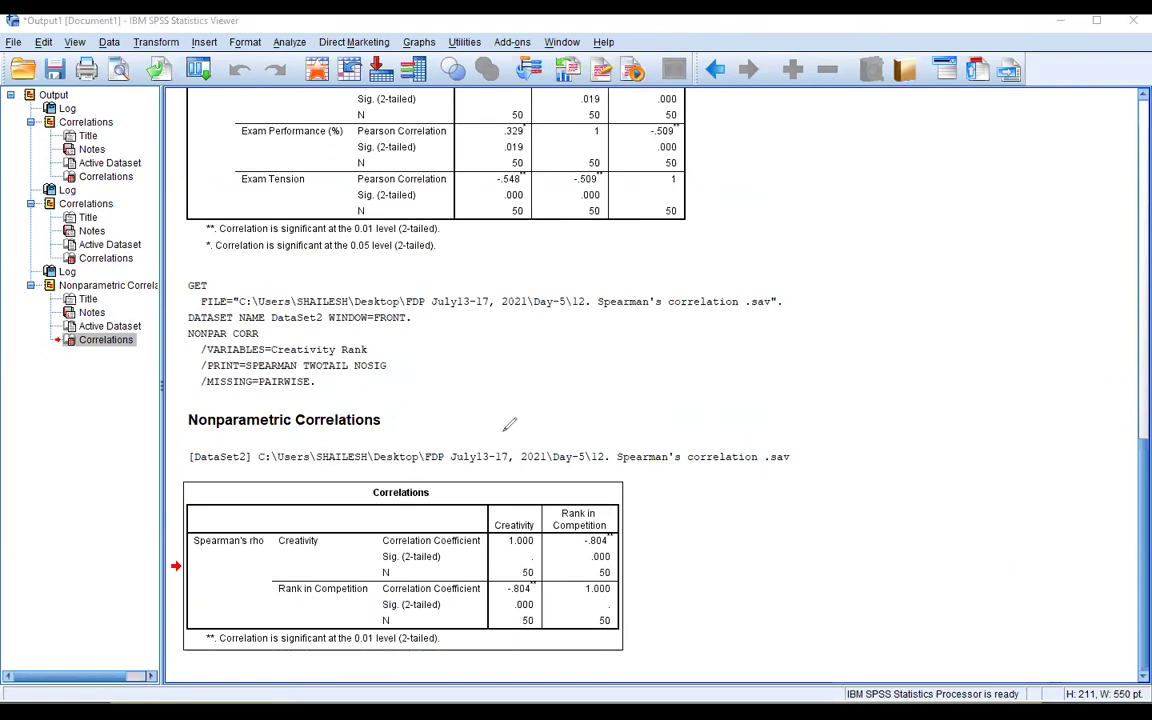
drag(279, 549, 336, 550)
drag(706, 356, 689, 386)
mouse_move(711, 362)
mouse_down()
mouse_move(839, 360)
mouse_move(856, 375)
mouse_move(868, 348)
mouse_move(895, 372)
mouse_move(904, 352)
mouse_up()
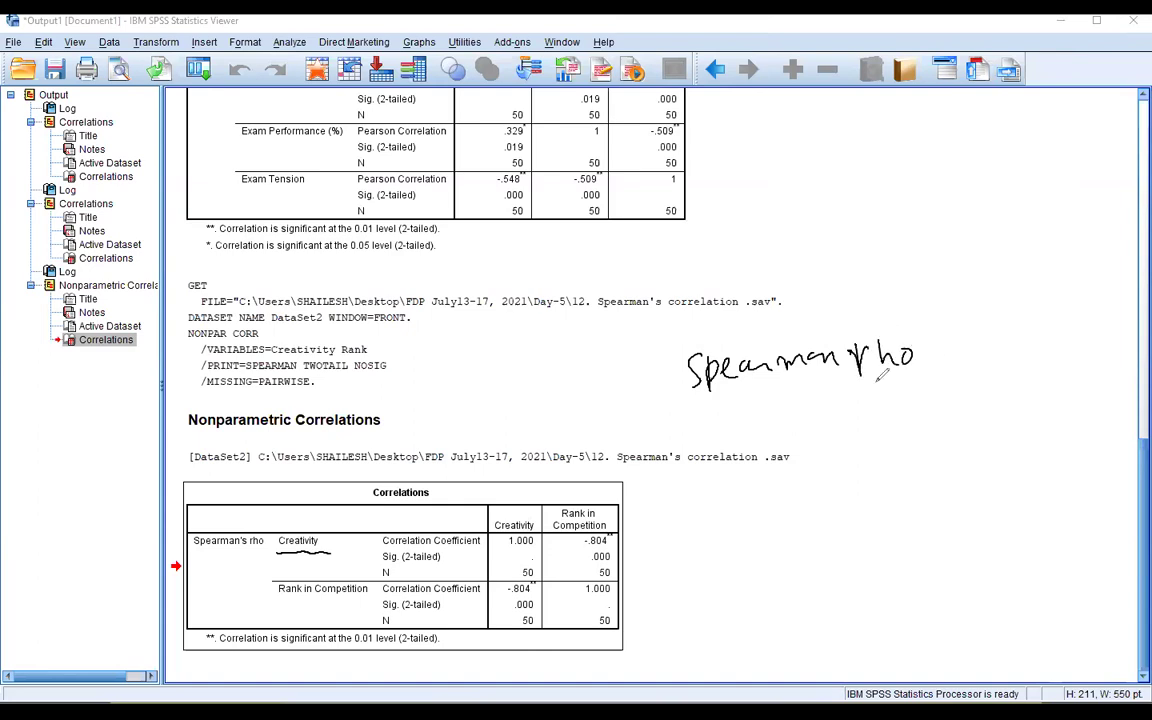
drag(806, 414, 841, 411)
drag(818, 428, 919, 404)
mouse_move(925, 405)
mouse_down()
mouse_move(948, 405)
mouse_move(964, 382)
mouse_move(1016, 410)
mouse_up()
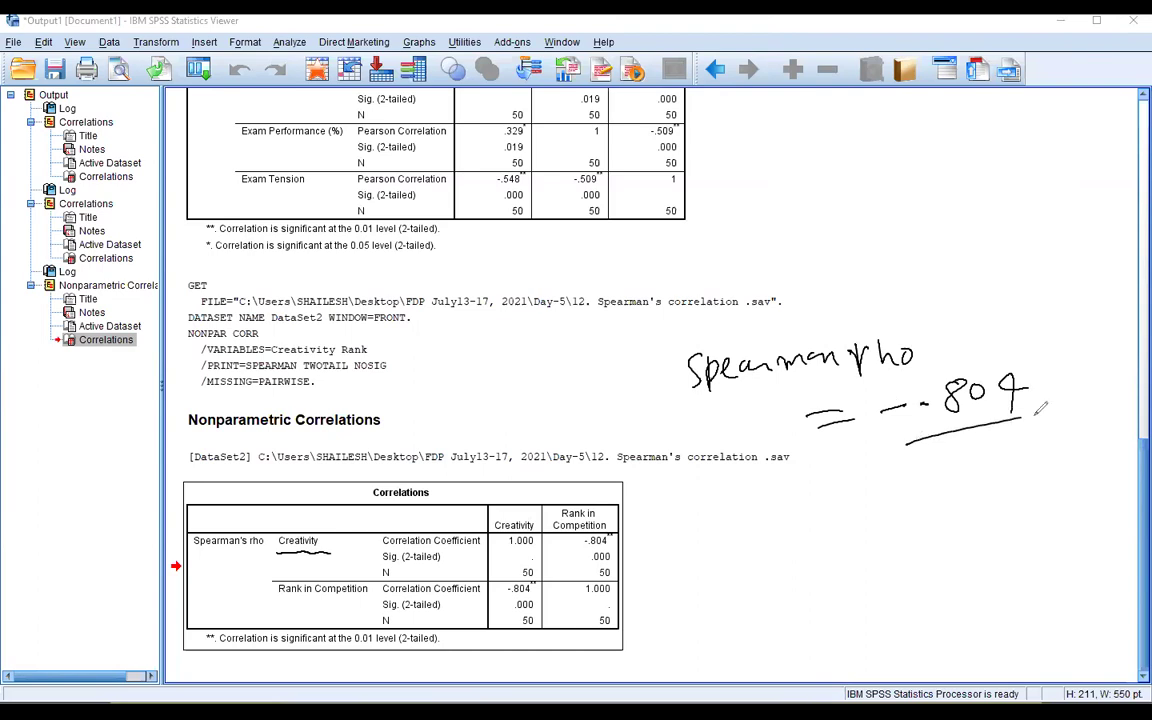
drag(905, 445, 1050, 410)
drag(1008, 434, 922, 453)
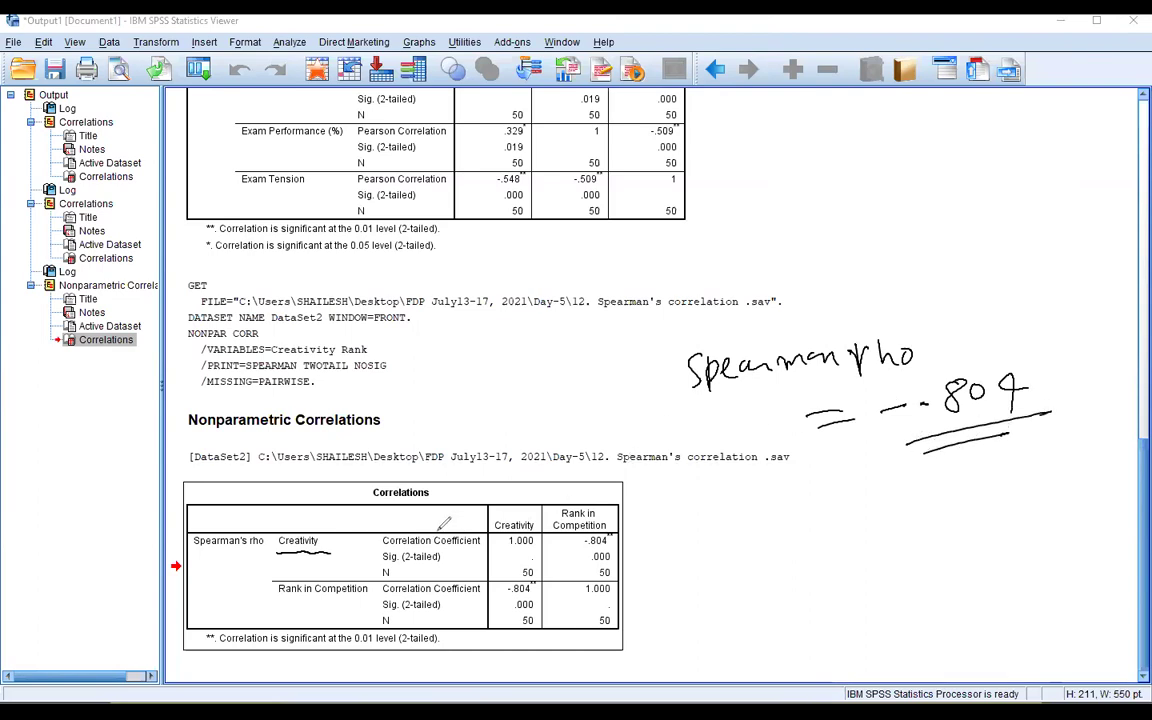
Step: Tick and underline the Nonparametric Correlations heading and the handwritten Spearman rho note, and erase all the annotations
drag(388, 412, 434, 380)
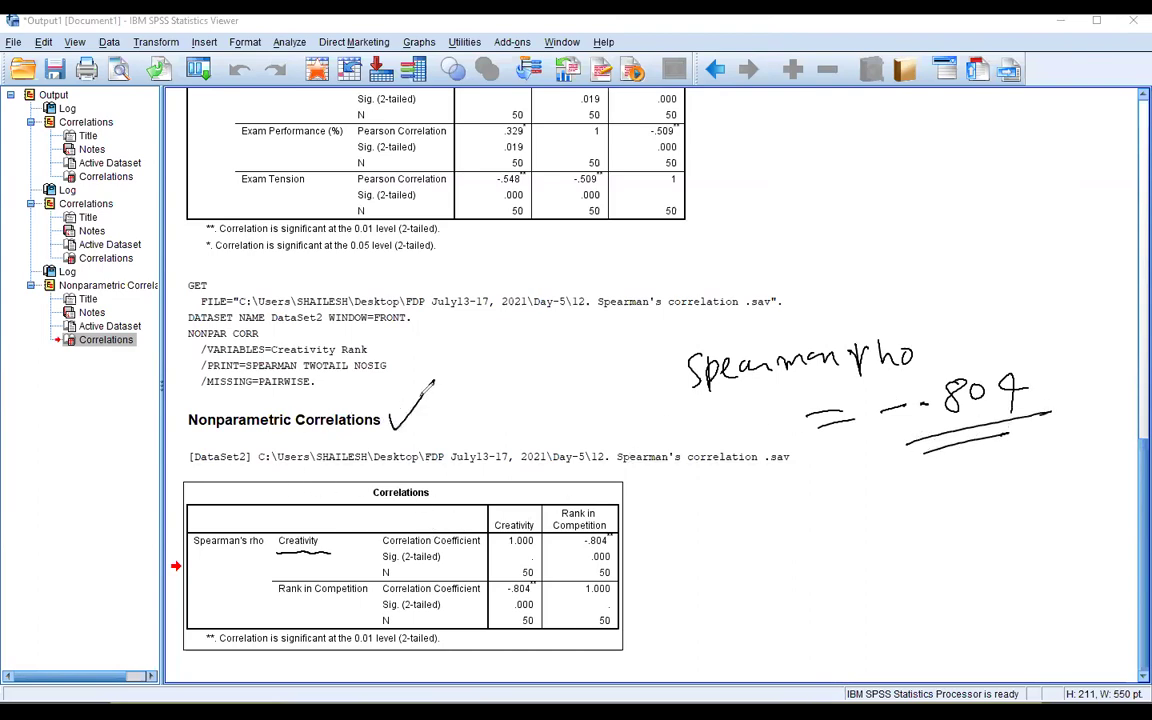
drag(186, 432, 395, 428)
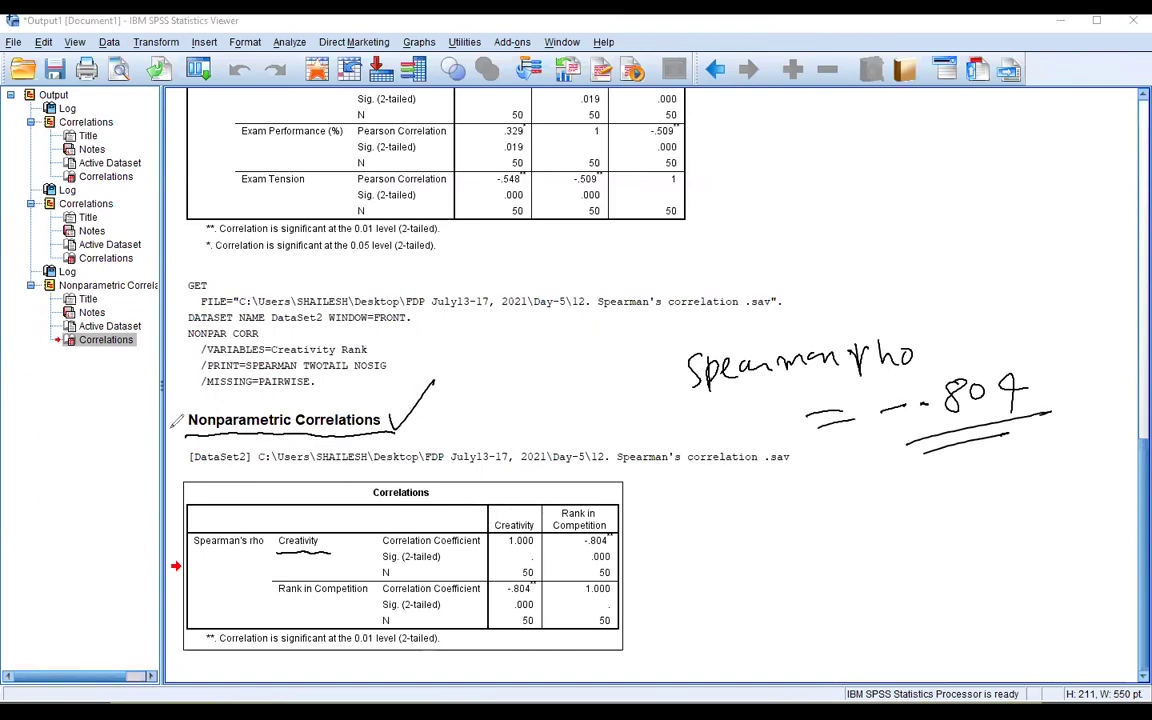
drag(157, 422, 187, 396)
drag(686, 412, 965, 342)
drag(608, 377, 652, 360)
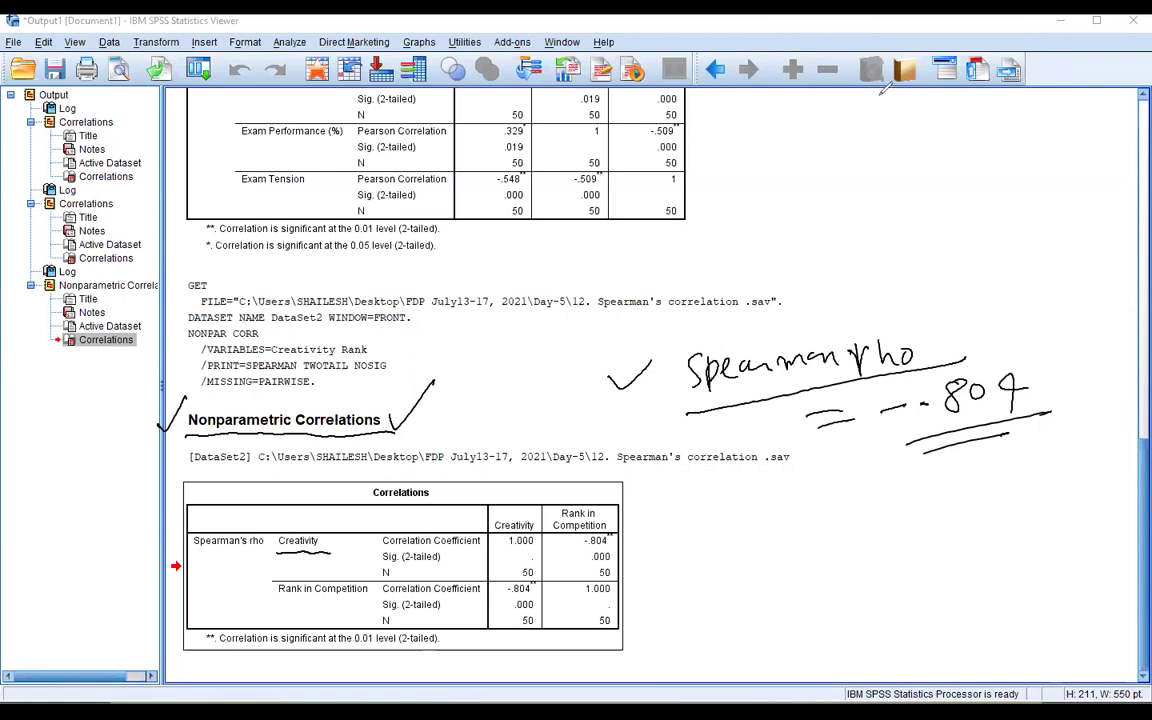
key(e)
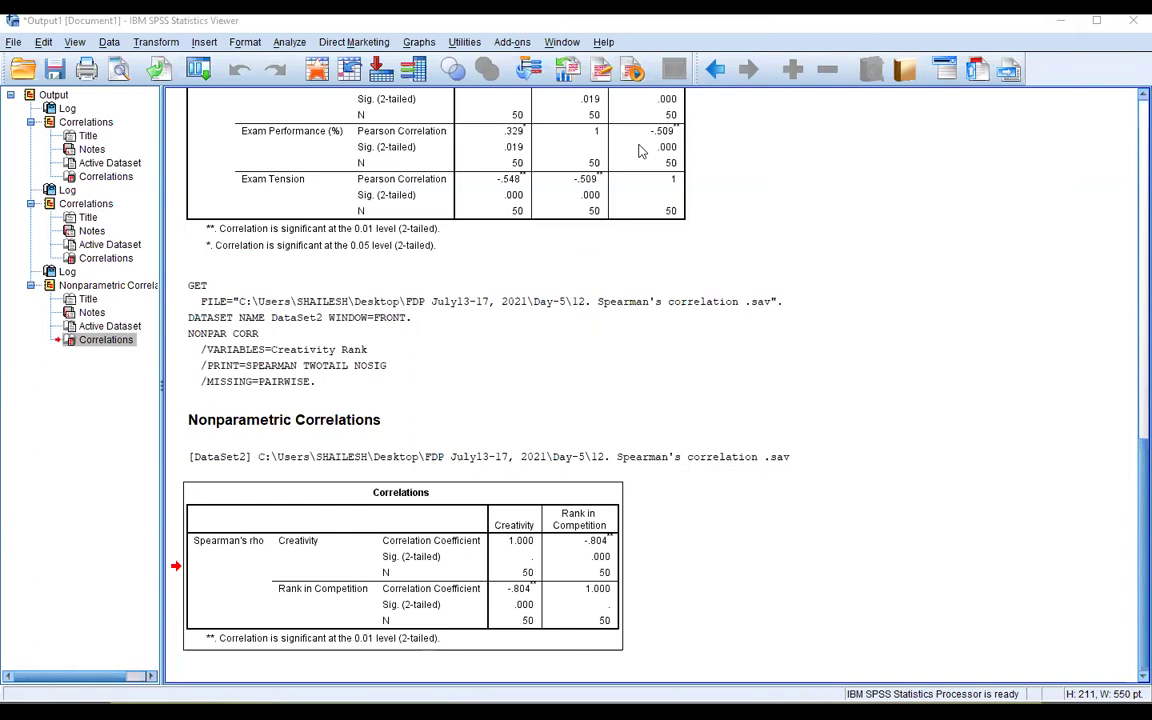
Step: Review the bivariate correlation settings and missing-value options for Creativity and Rank in Competition, and close the dialog without running it
click(163, 74)
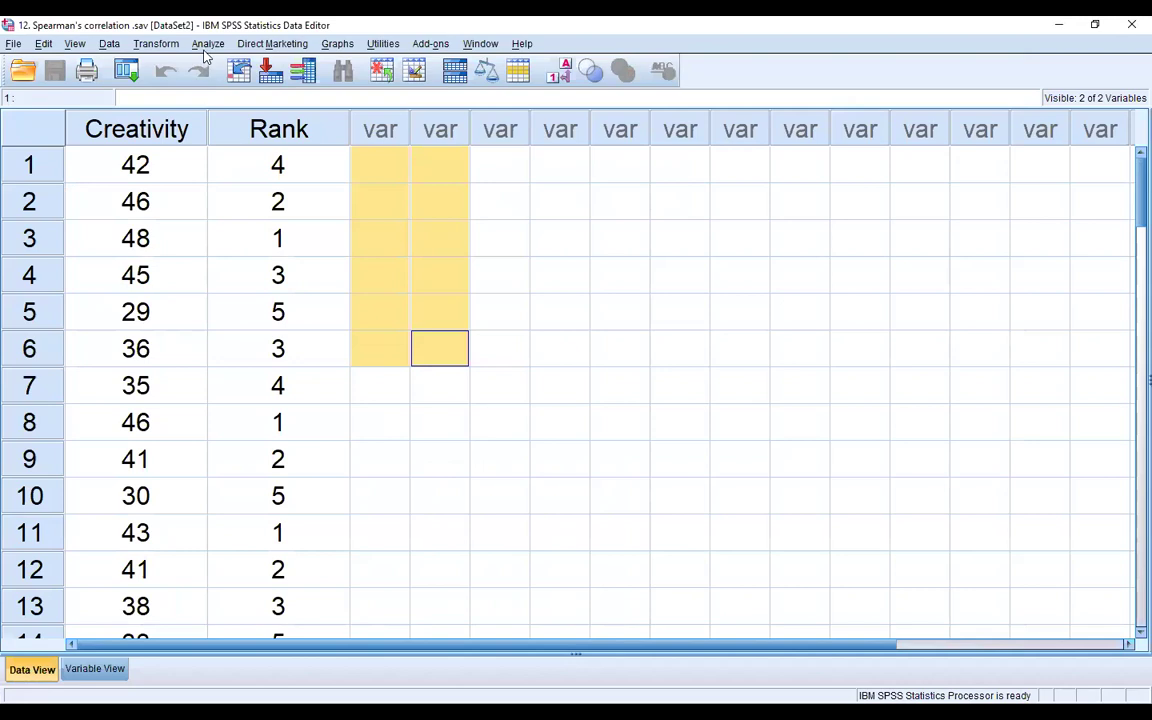
click(208, 44)
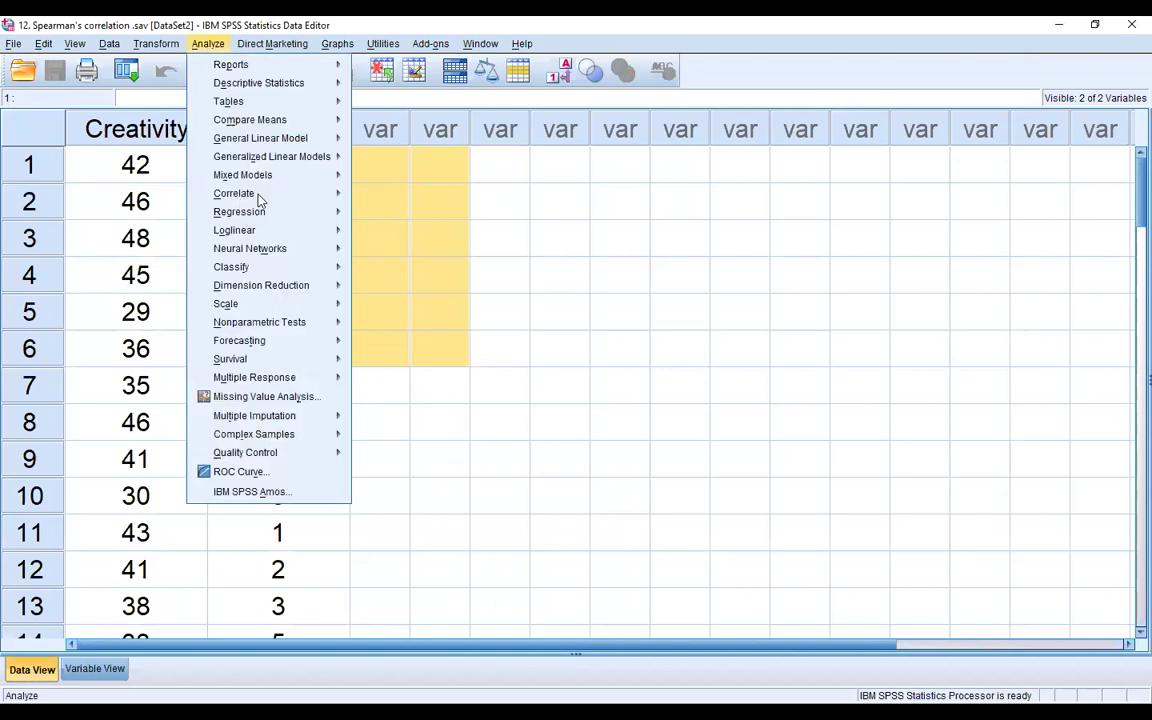
mouse_move(278, 198)
click(393, 196)
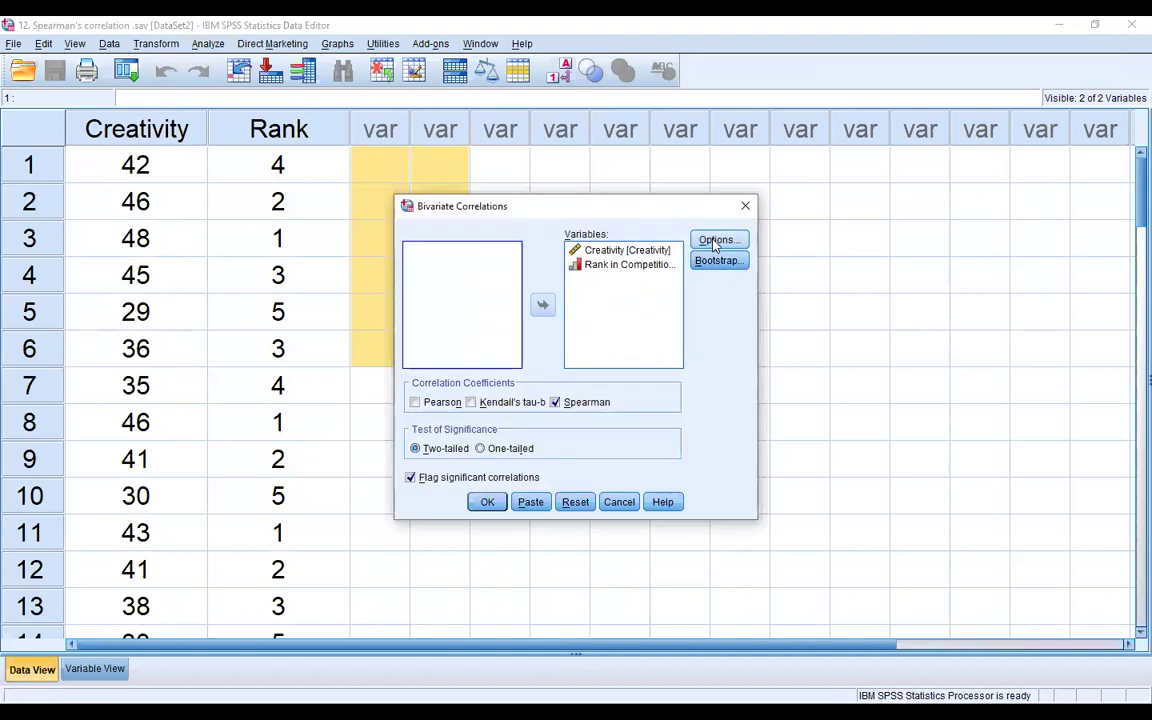
click(714, 241)
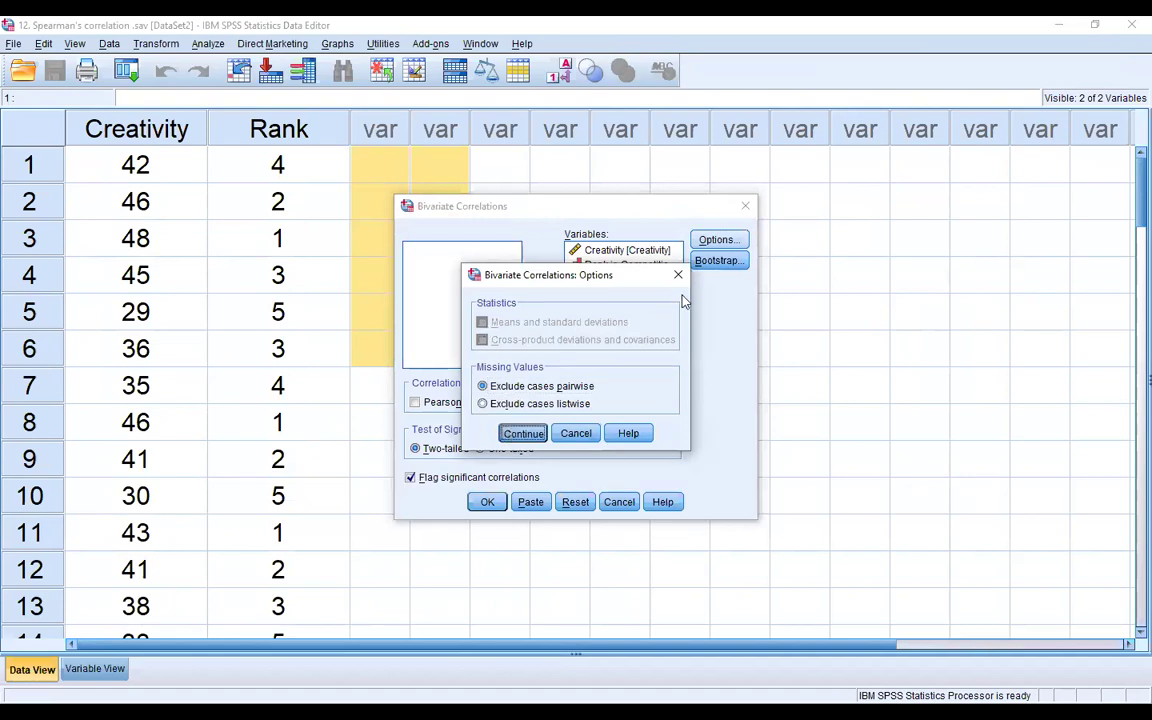
click(505, 433)
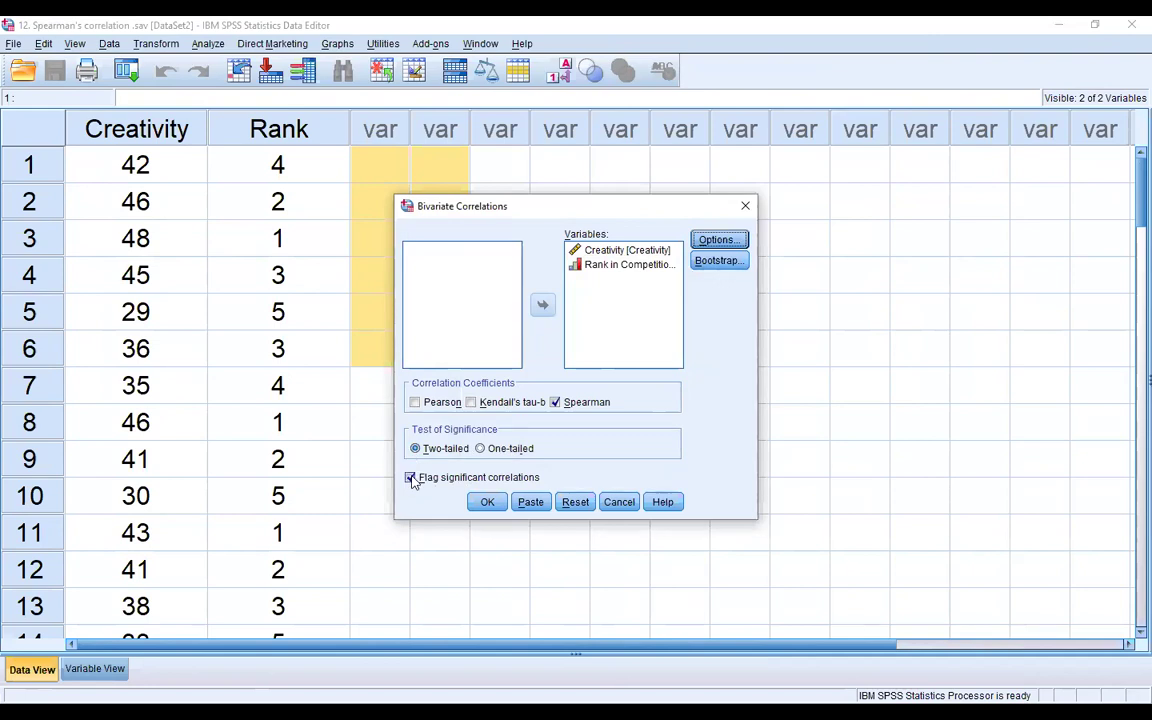
click(747, 206)
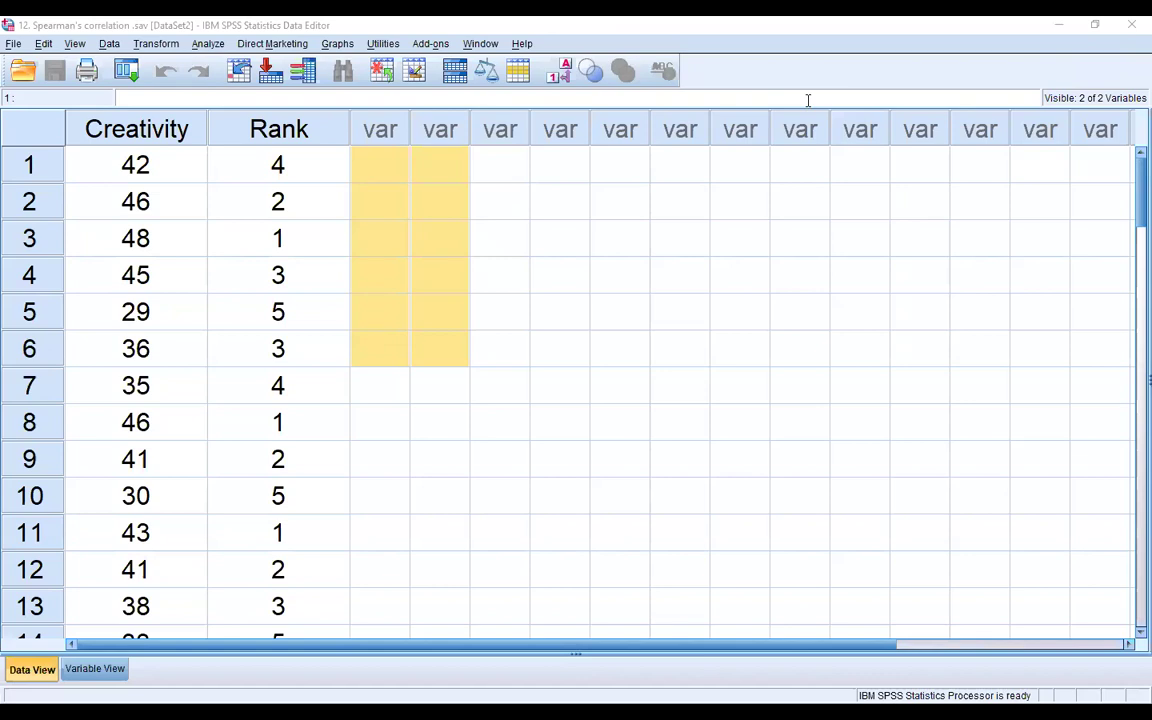
Step: Open the data file "13. Kendall's tau.sav" from the Day-5 folder
drag(278, 165, 380, 385)
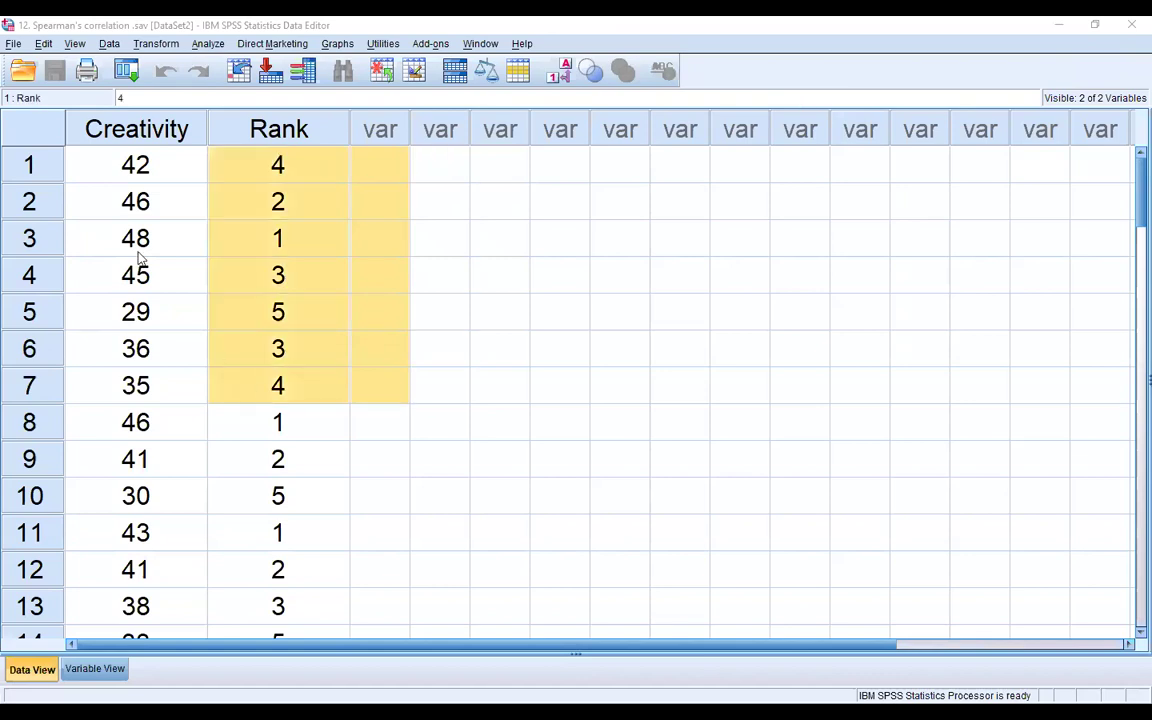
click(24, 72)
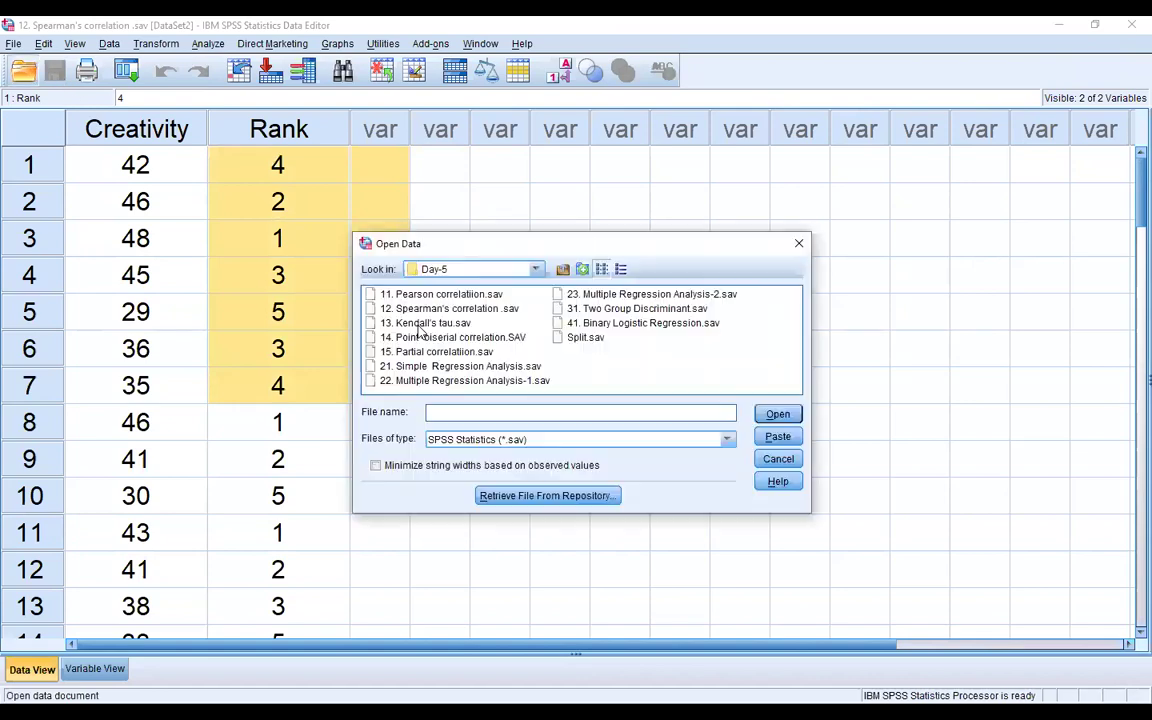
click(422, 324)
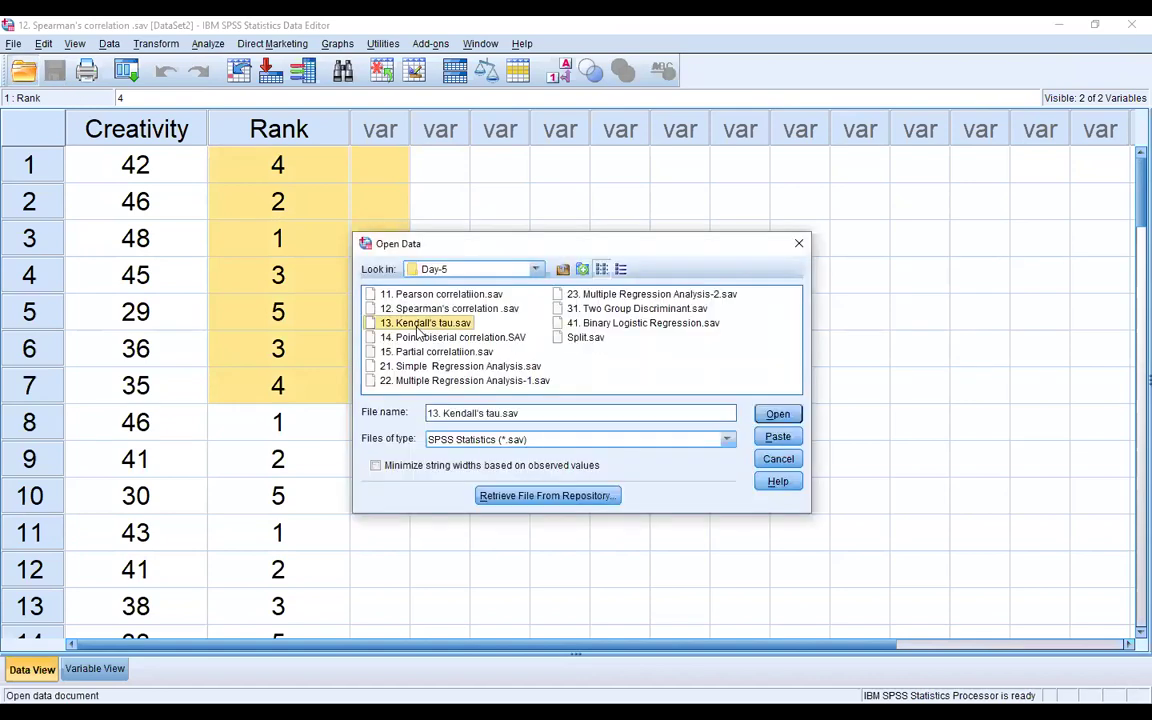
double_click(420, 324)
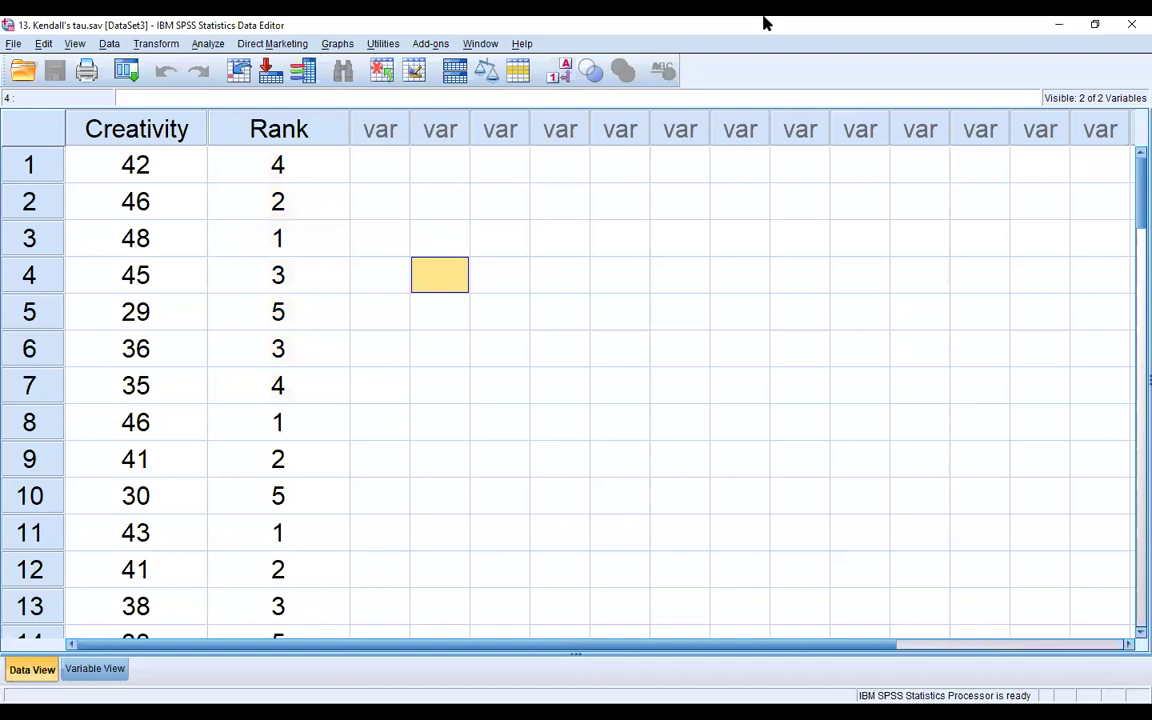
click(645, 265)
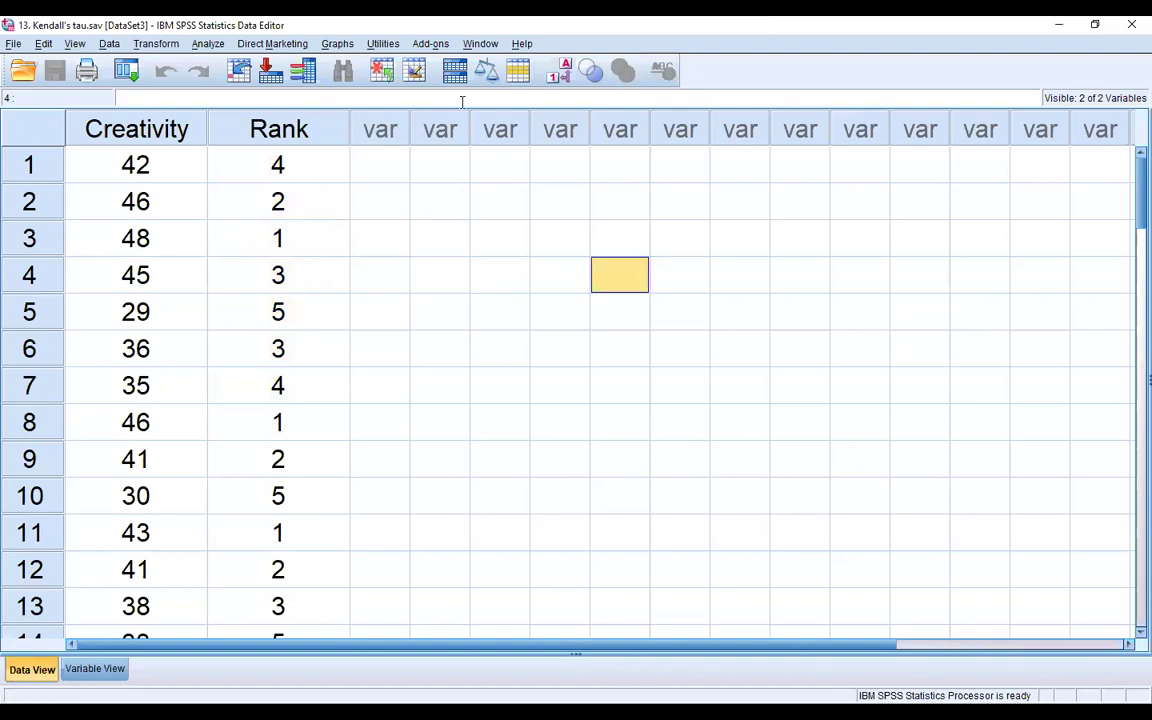
Step: Start a bivariate correlation and choose Kendall's tau-b instead of Pearson as the correlation coefficient
click(208, 45)
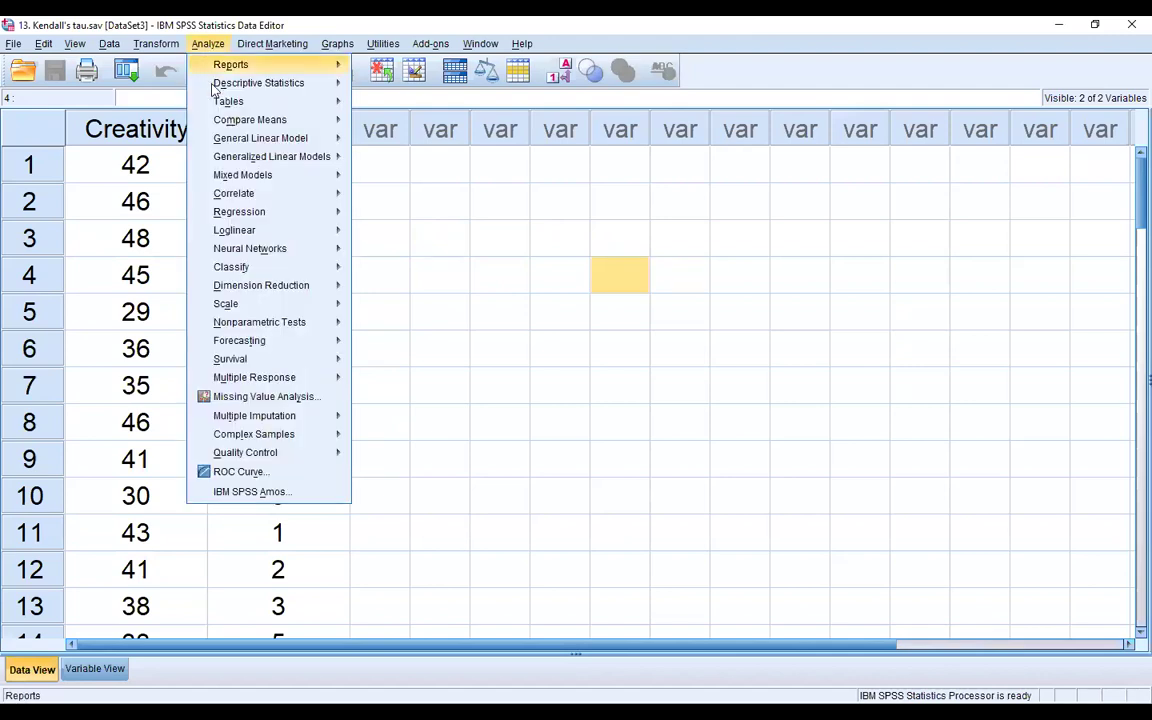
mouse_move(330, 193)
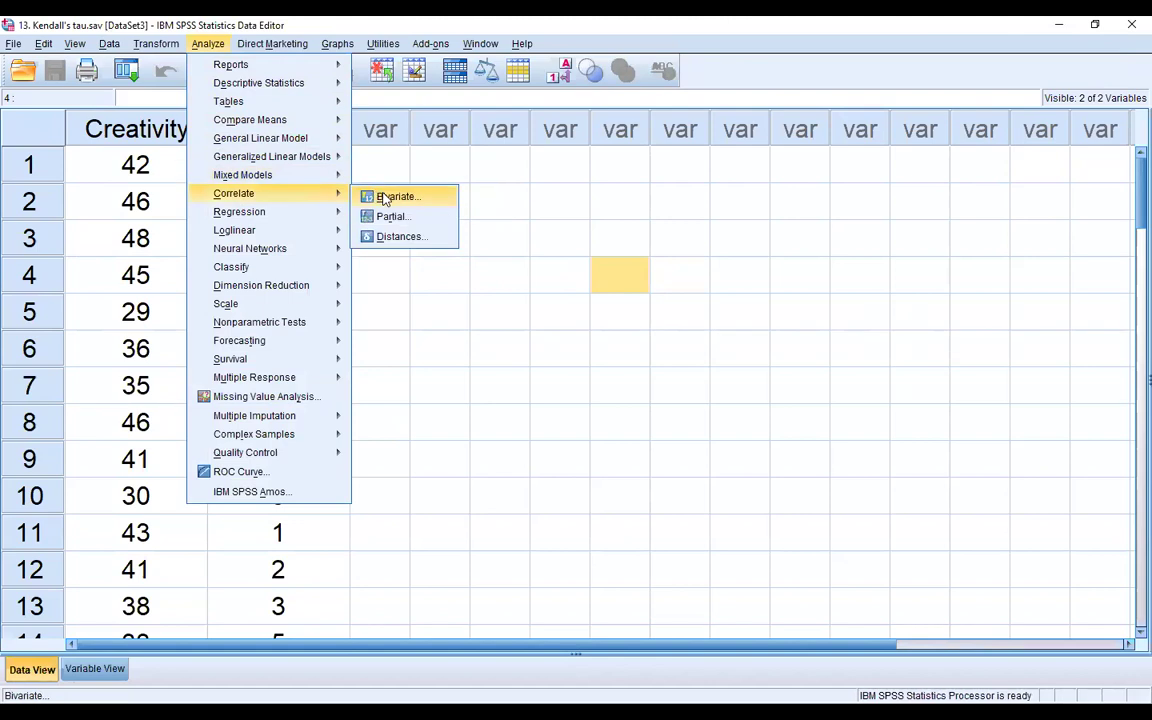
click(416, 202)
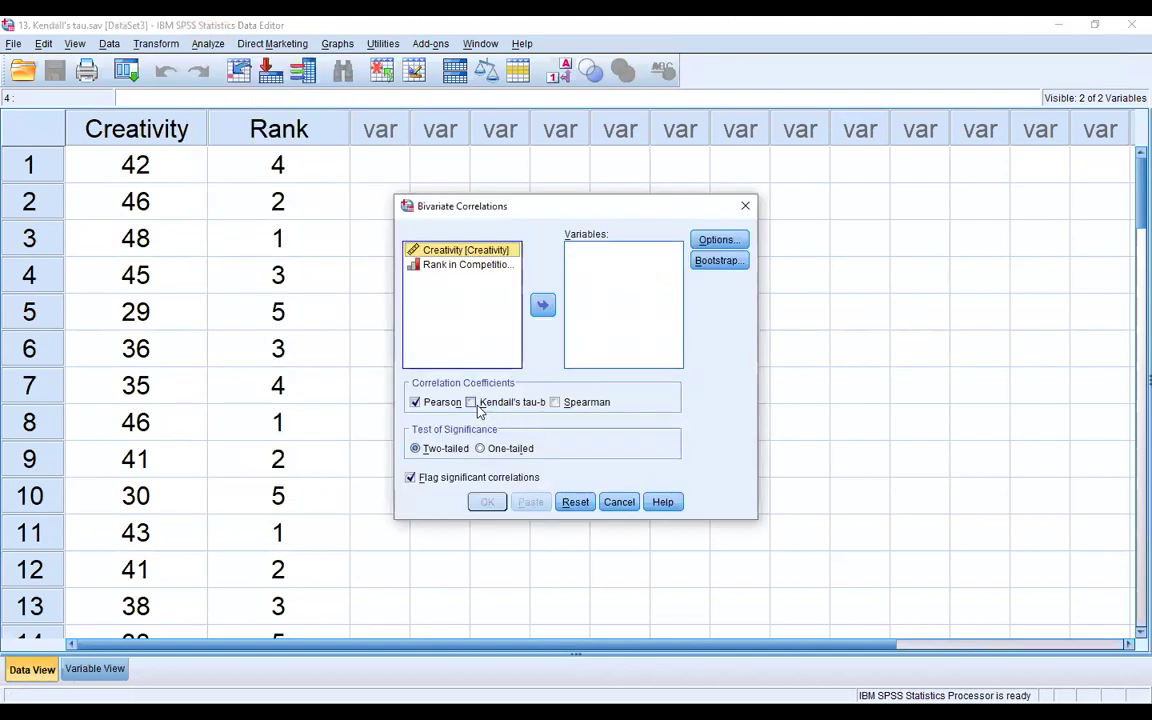
click(477, 405)
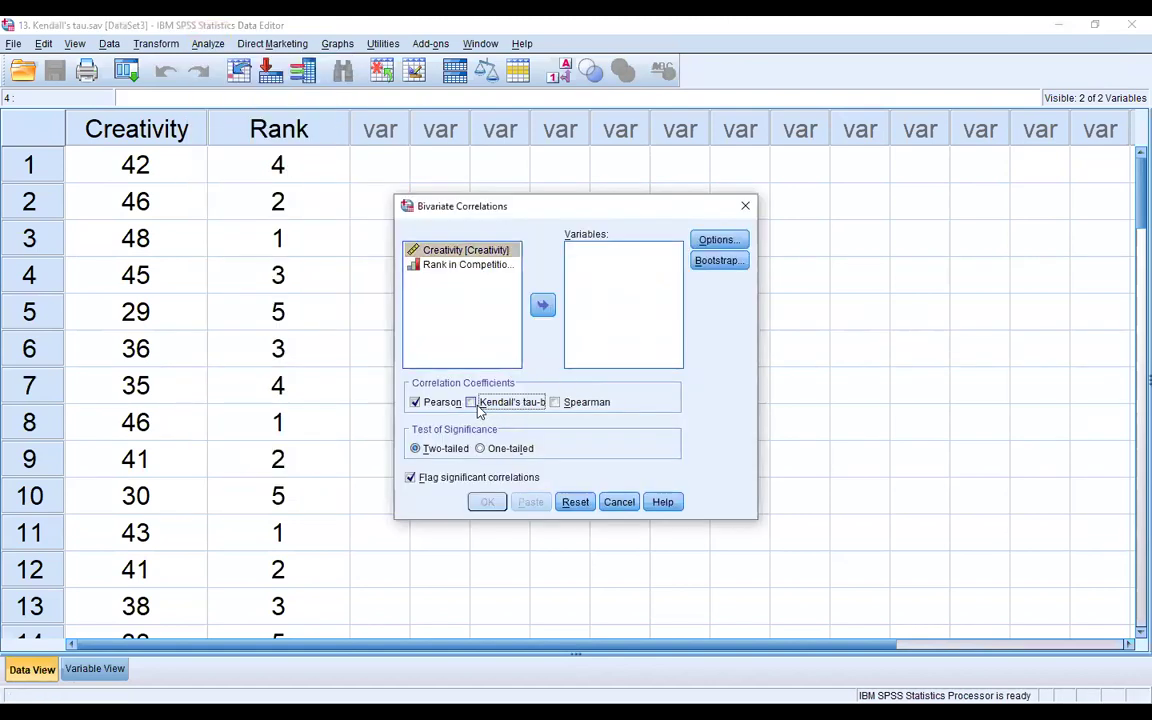
click(416, 404)
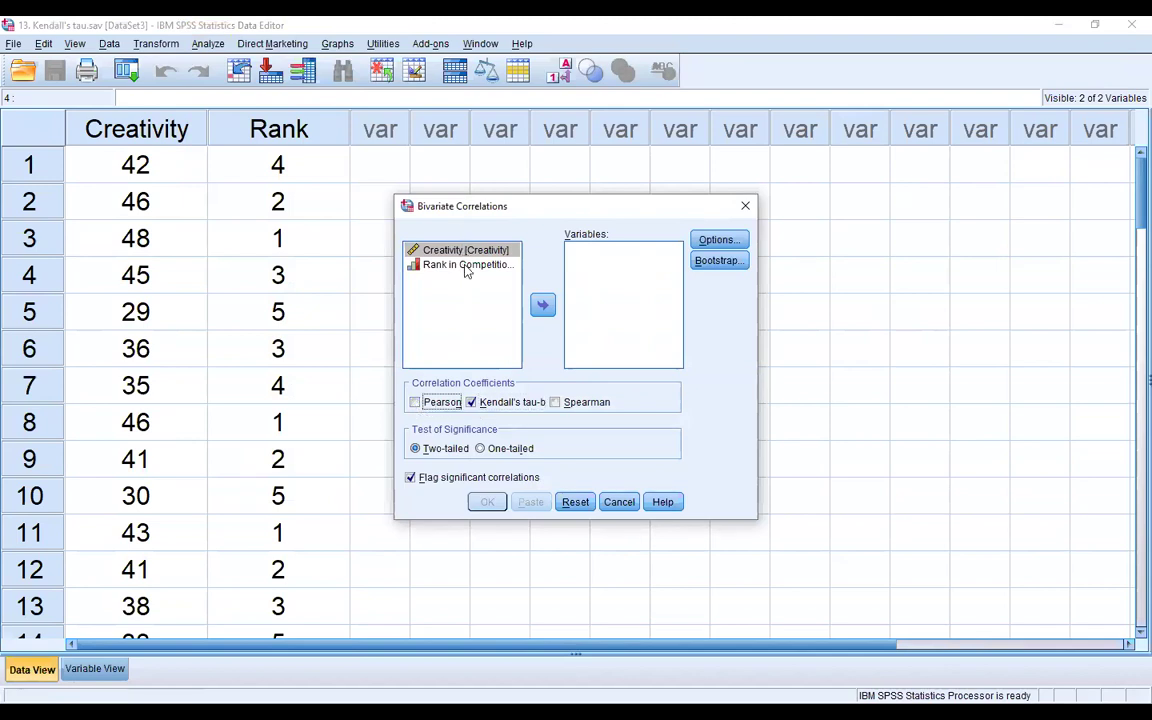
Step: Add Creativity and Rank in Competition as the variables and run the Kendall's tau-b correlation
click(463, 264)
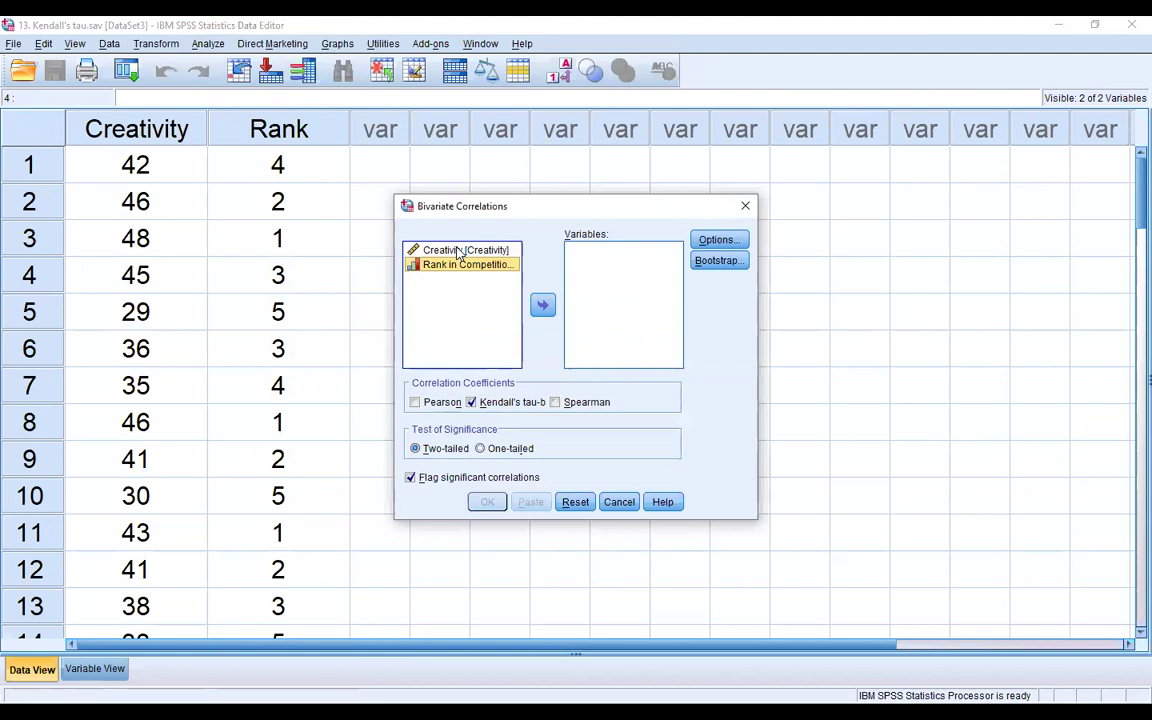
shift+click(462, 252)
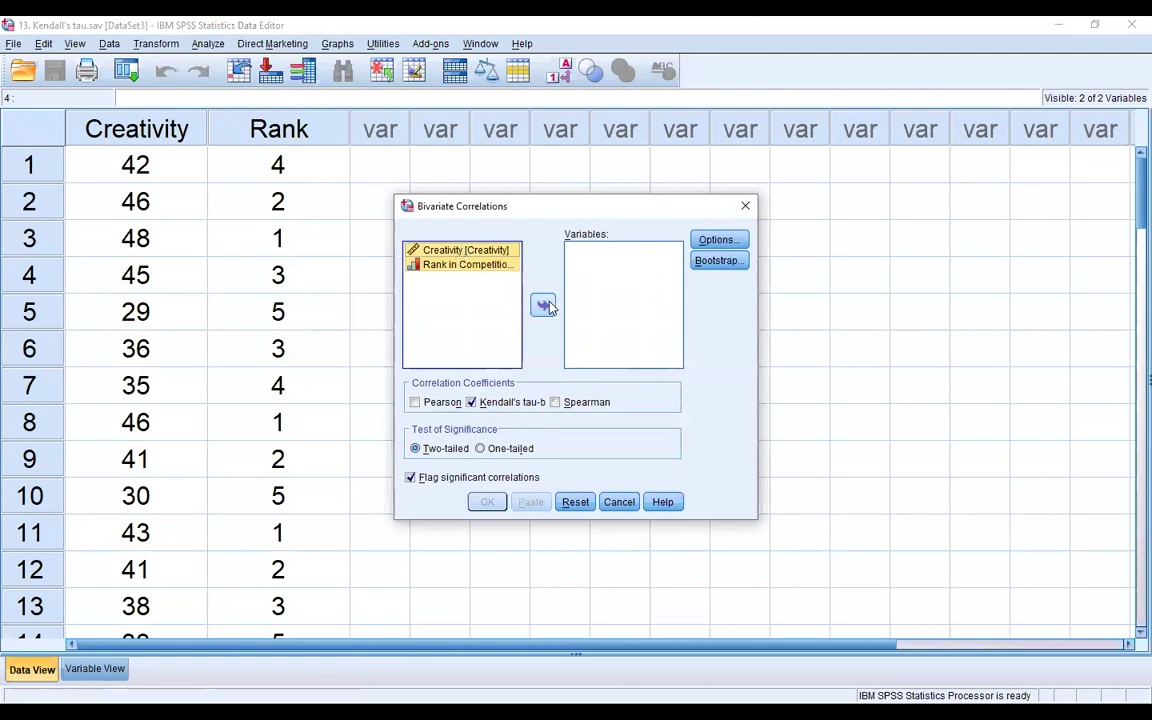
click(545, 306)
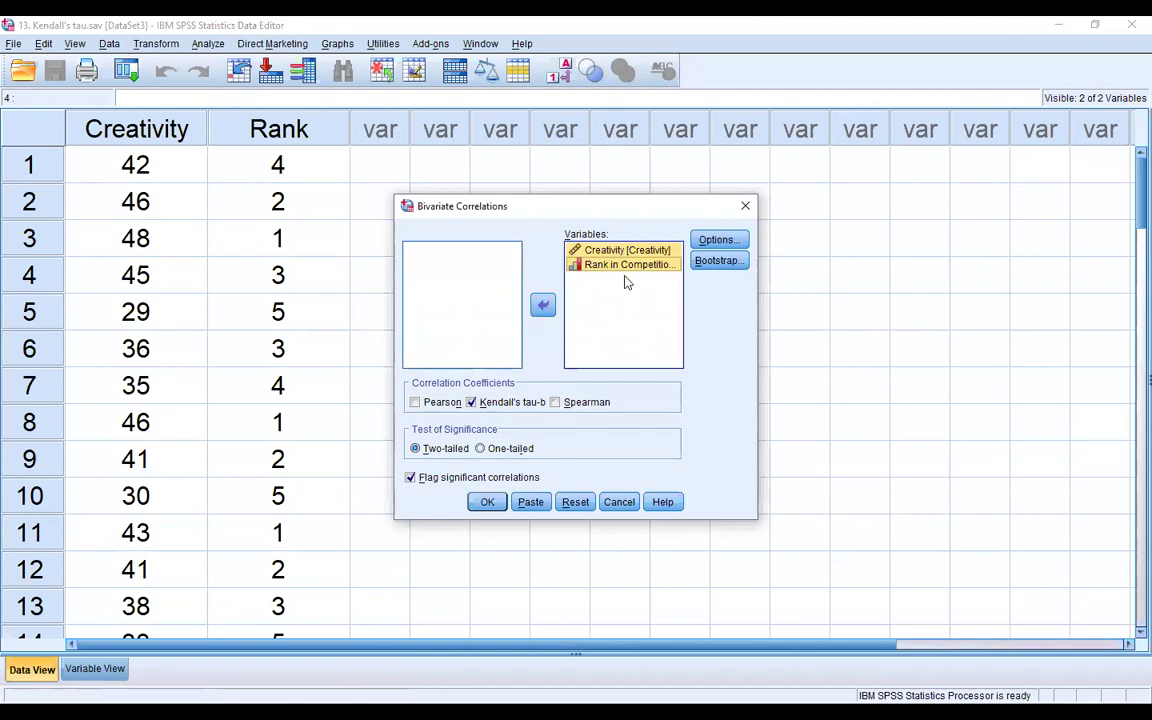
click(488, 503)
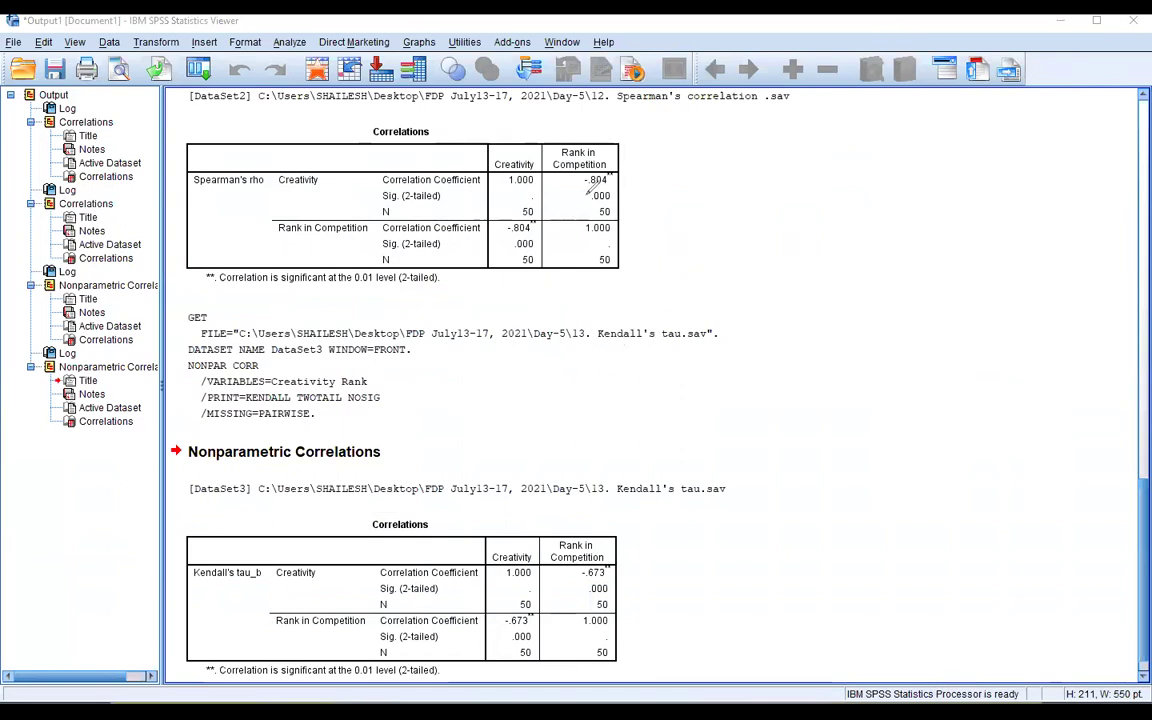
Step: Circle the Creativity–Rank coefficient in the Spearman's rho and Kendall's tau_b tables, put a tick beside the latter, and erase all the annotations
mouse_move(582, 187)
mouse_down()
mouse_move(617, 180)
mouse_move(602, 165)
mouse_move(574, 177)
mouse_move(592, 190)
mouse_up()
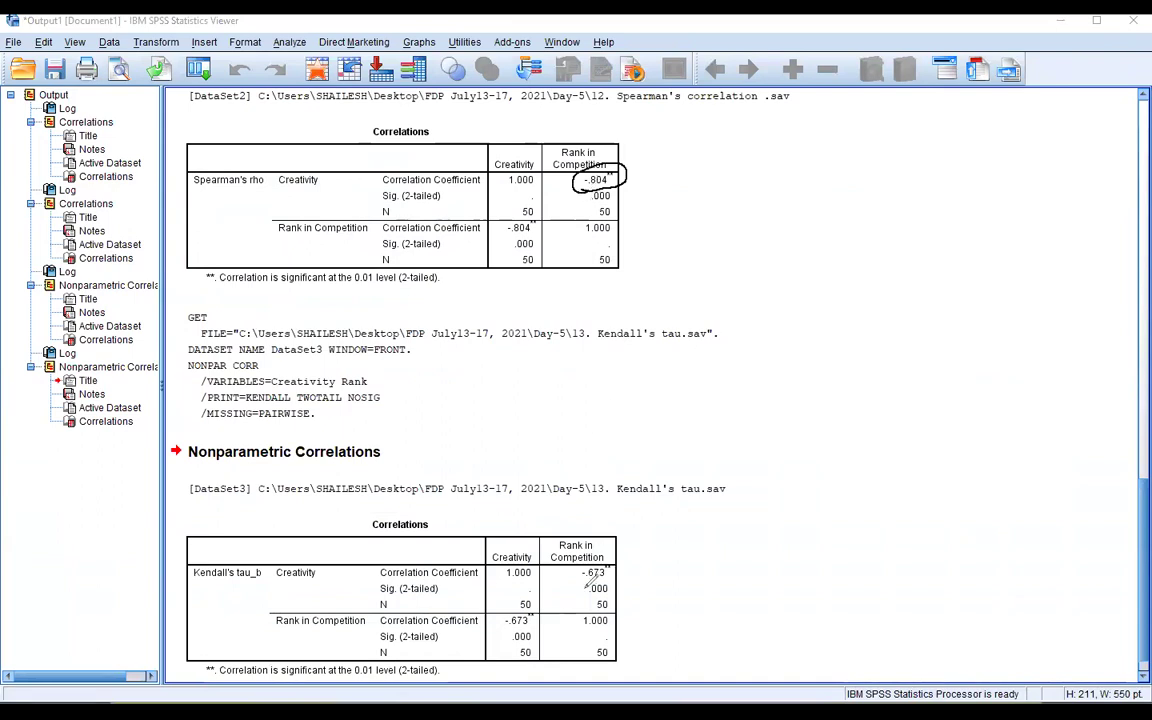
mouse_move(572, 588)
mouse_down()
mouse_move(608, 580)
mouse_move(612, 558)
mouse_move(600, 584)
mouse_up()
drag(653, 558, 666, 553)
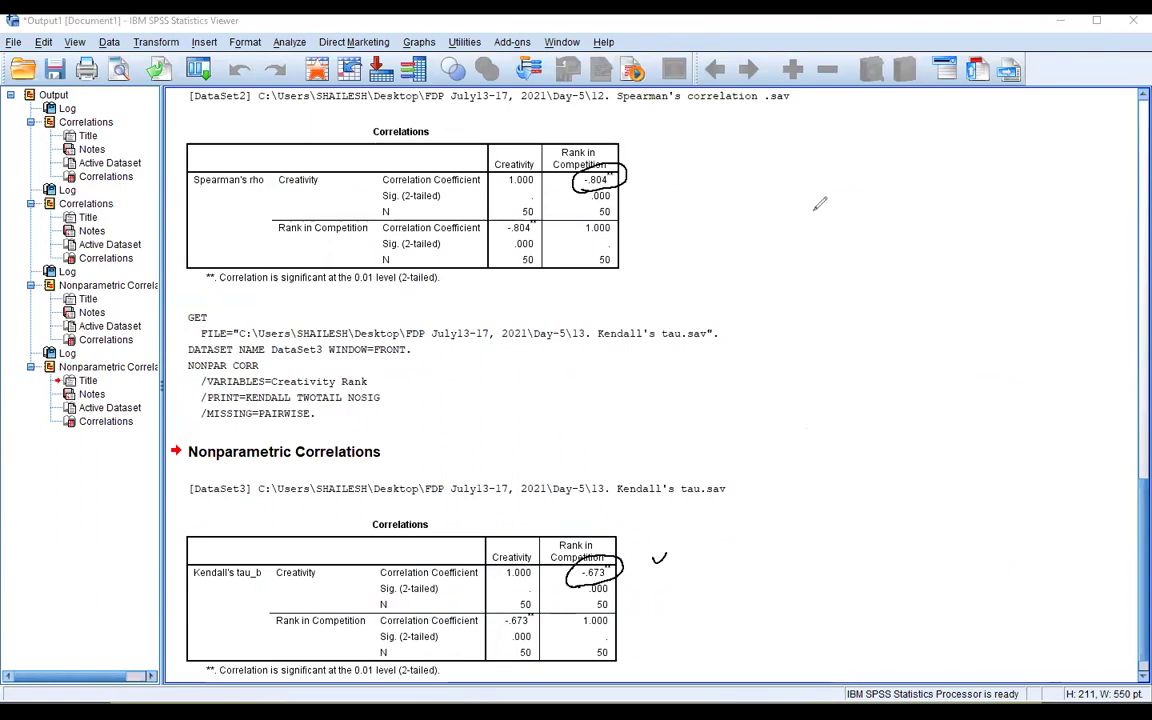
key(e)
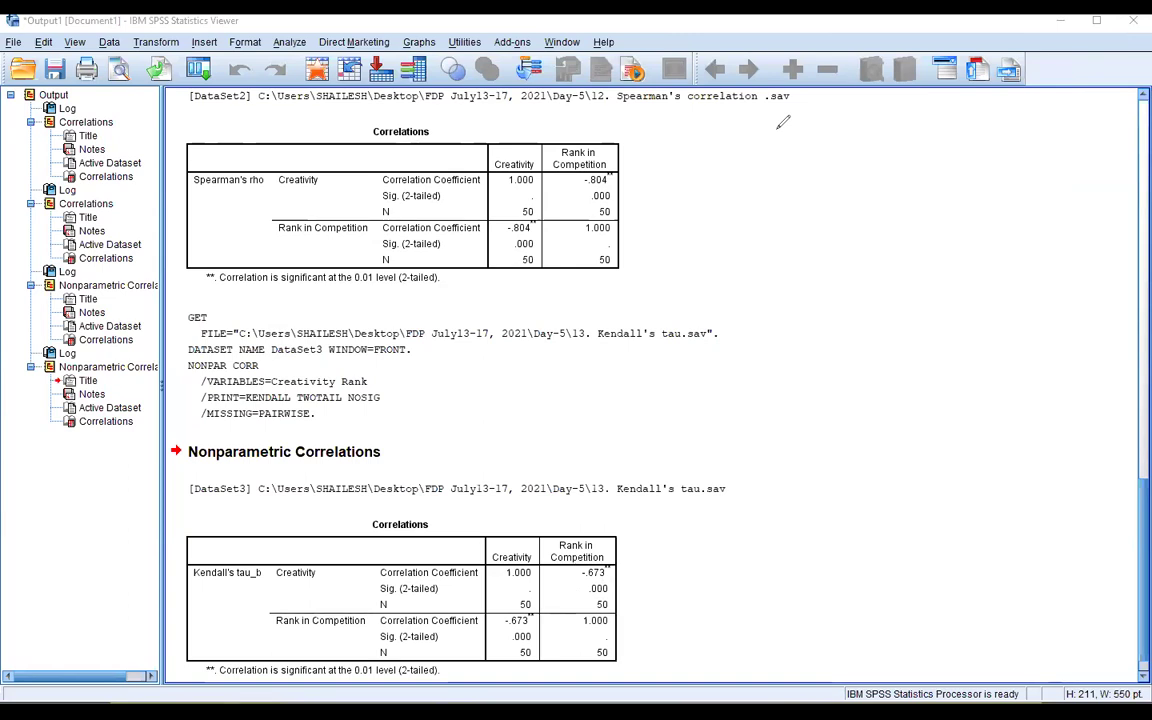
Step: Return to the data editor and open the data file "14. Point -biserial correlation.SAV" from the Day-5 folder
key(alt+Tab)
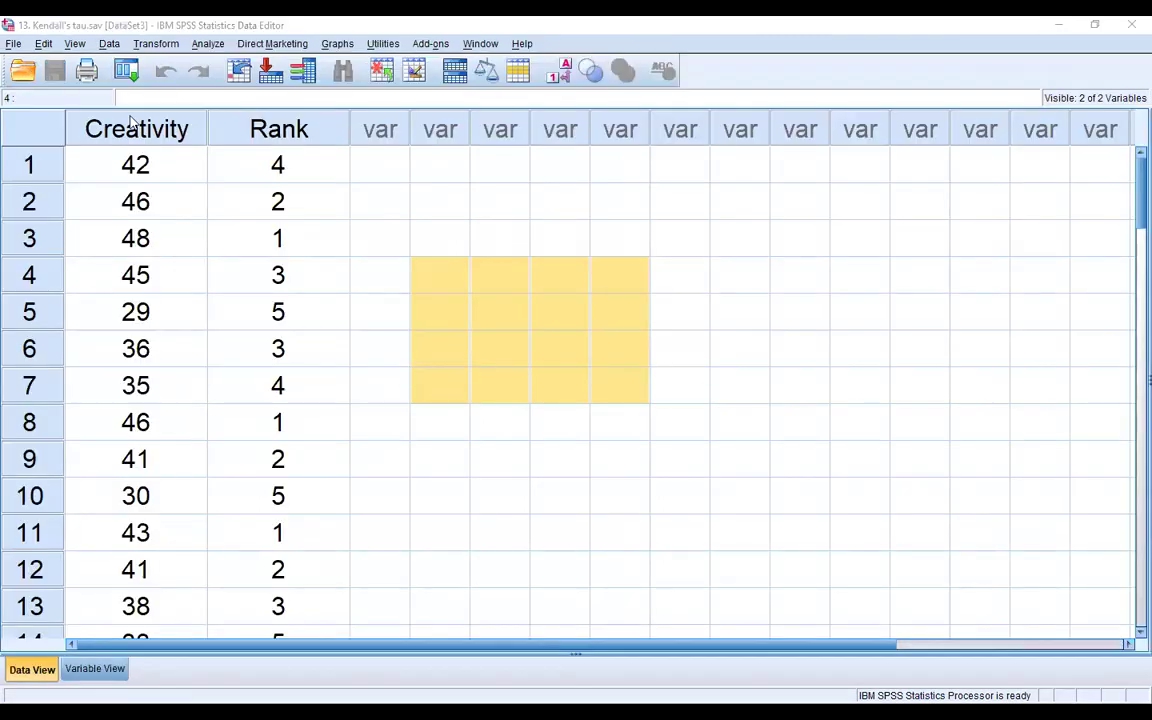
click(19, 72)
click(405, 340)
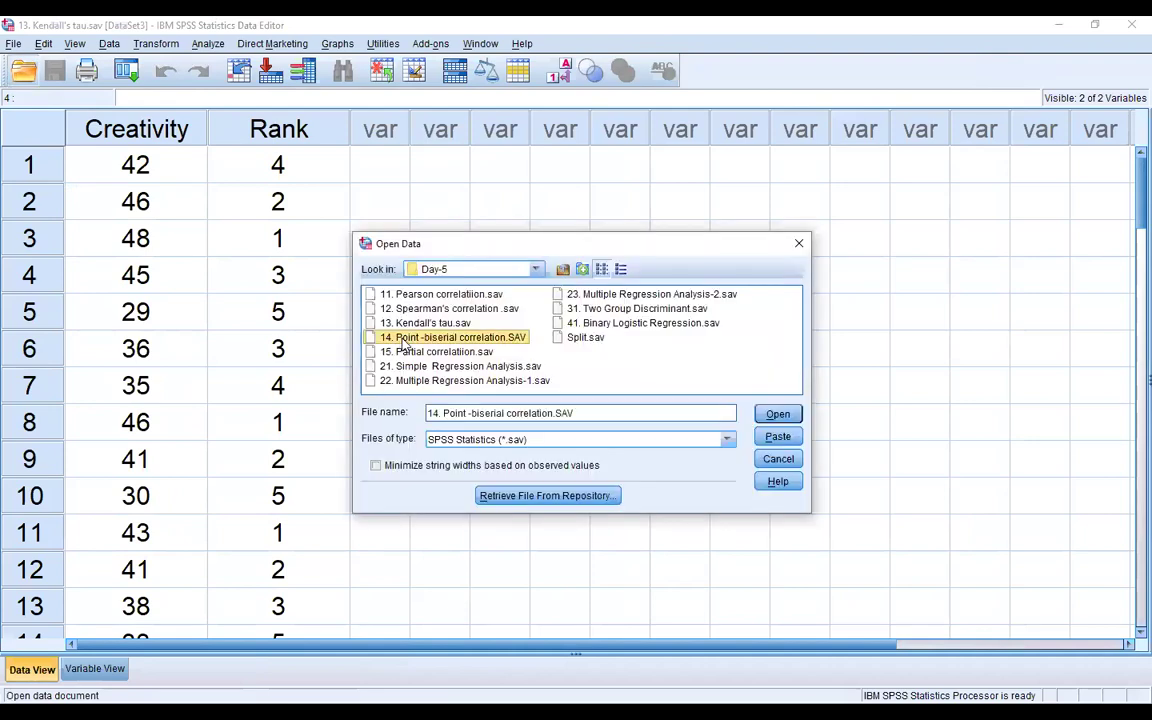
double_click(405, 340)
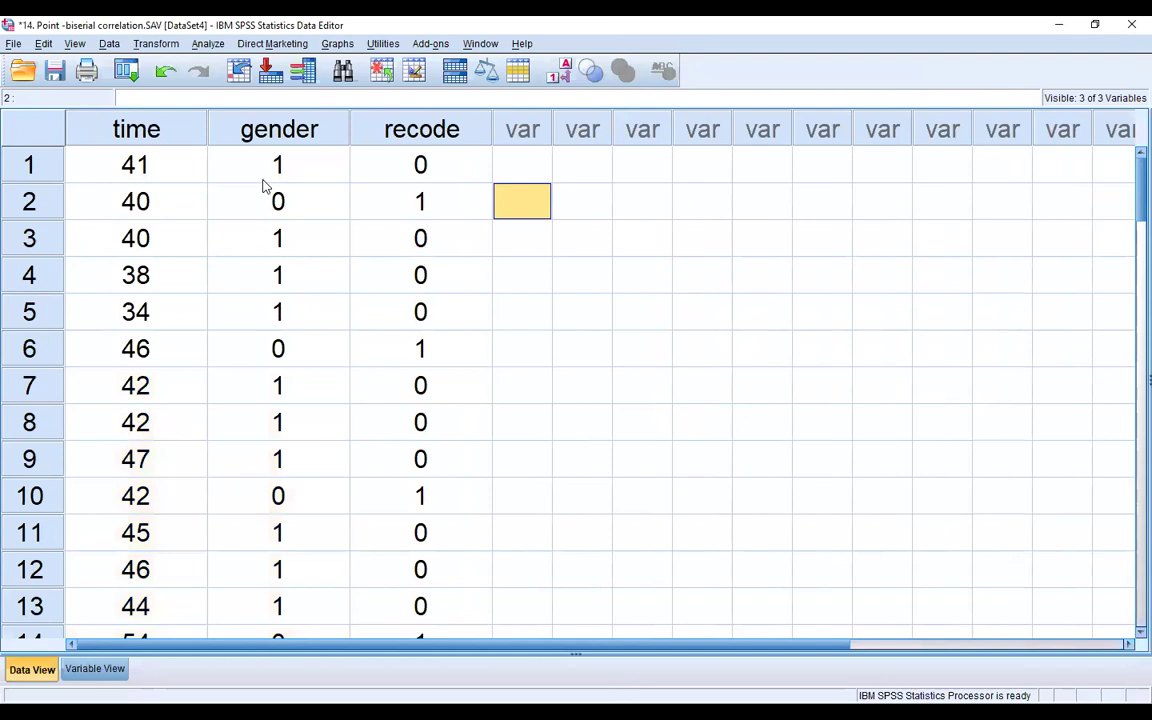
Step: Look through all cases of the point-biserial data and examine the time and gender columns in turn
scroll(588, 245, down, 15)
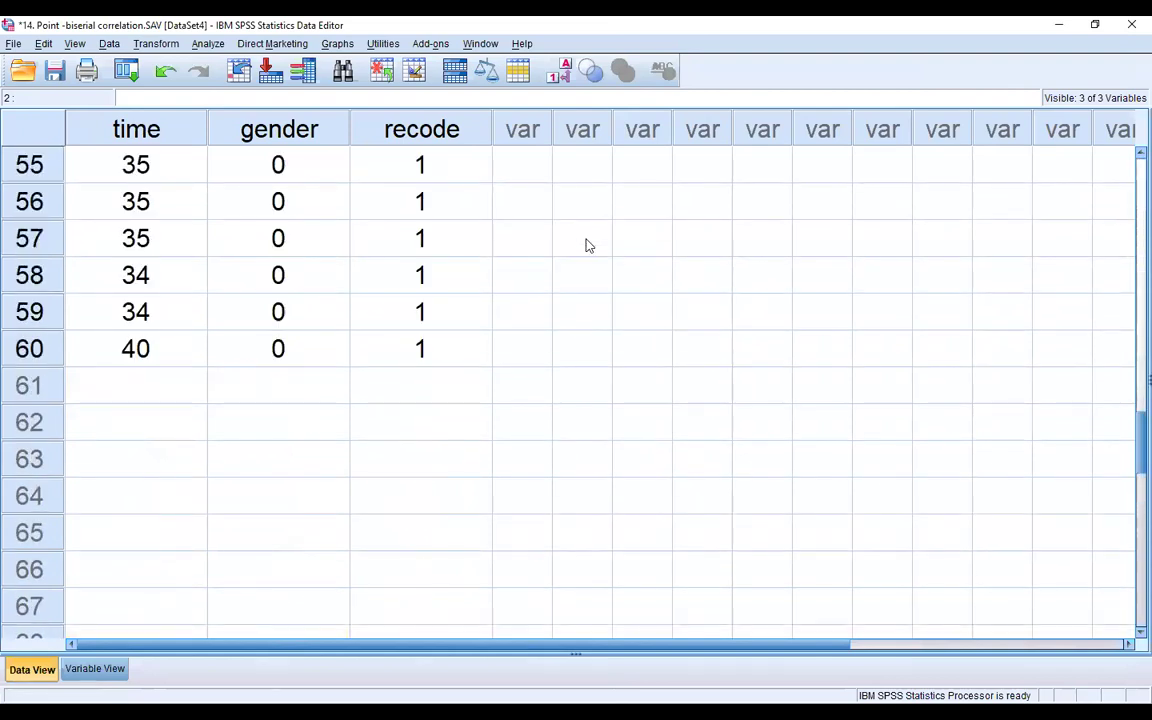
scroll(588, 245, up, 15)
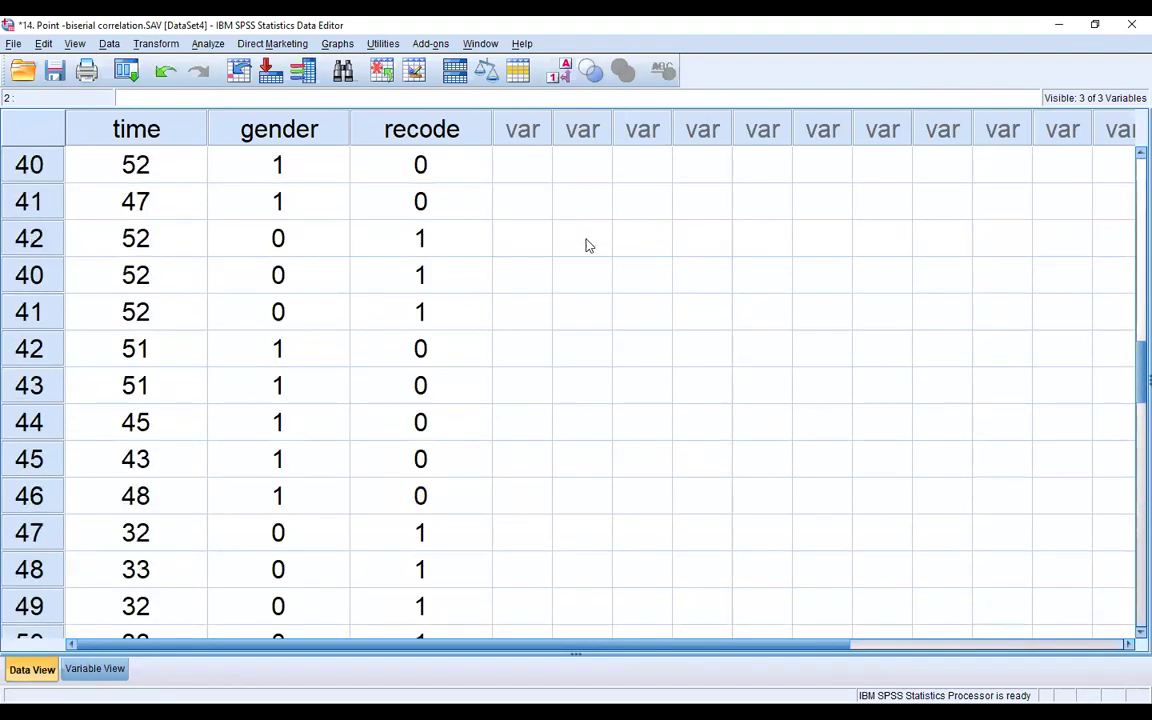
click(129, 138)
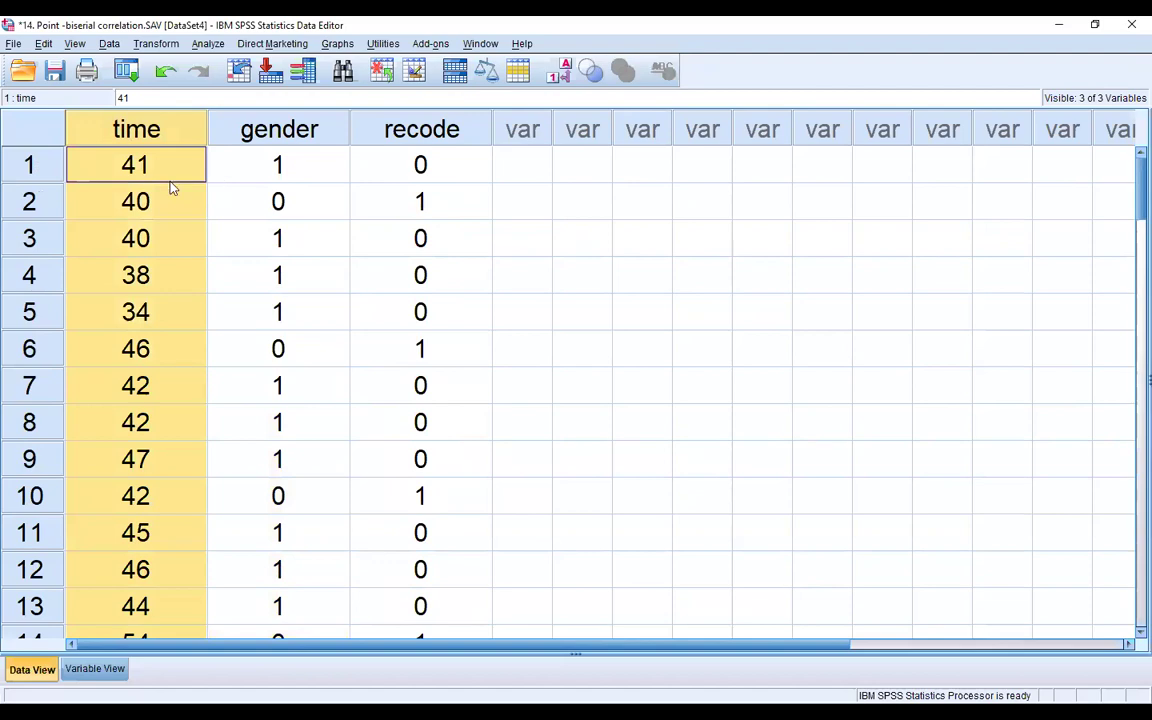
click(295, 145)
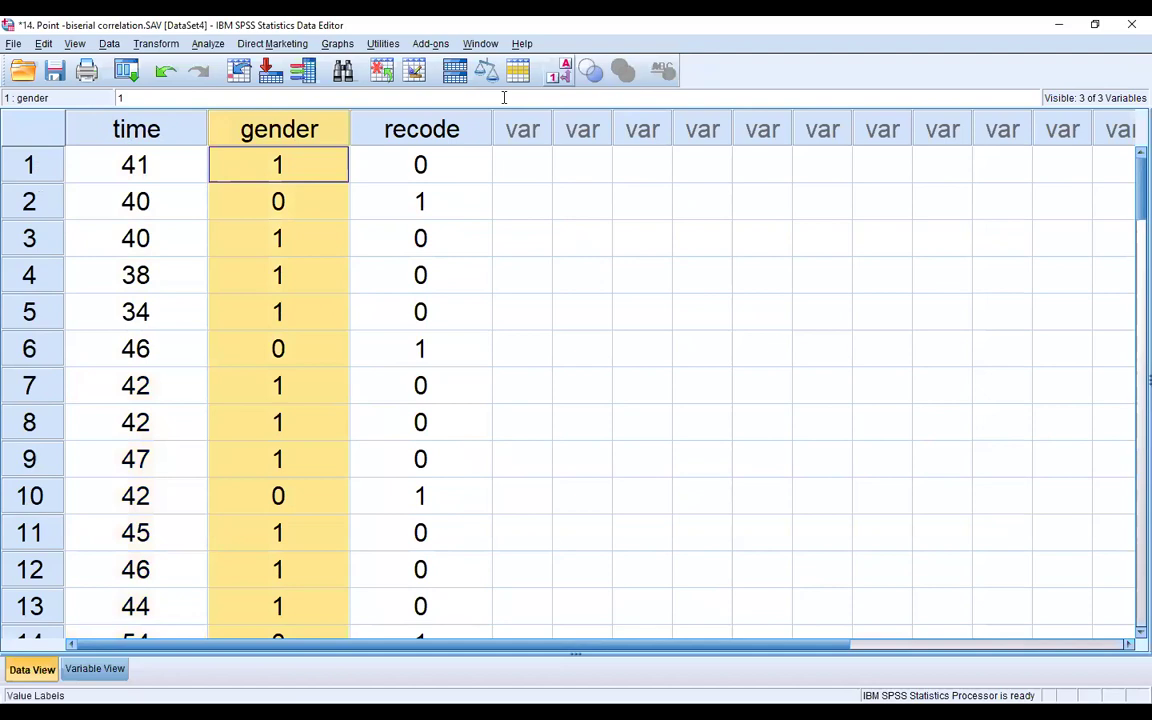
Step: Check the value labels behind the gender and recode codes, switch back to numeric codes, and highlight the time and gender columns
click(559, 70)
click(278, 167)
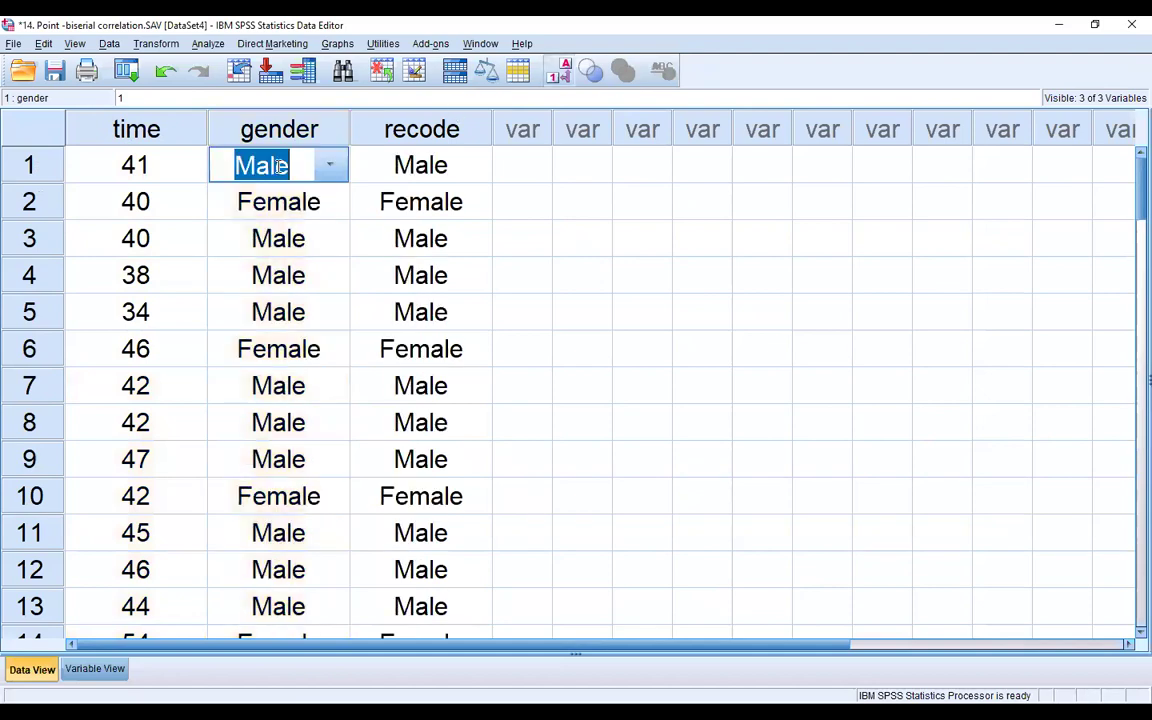
click(327, 216)
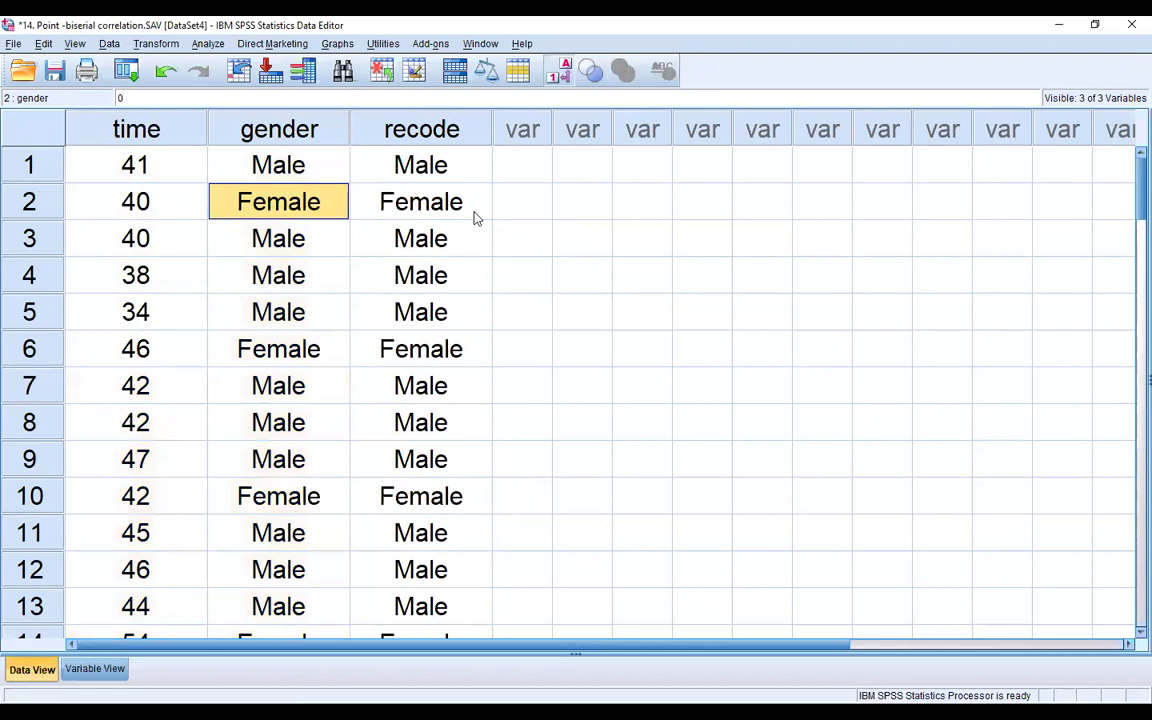
click(521, 215)
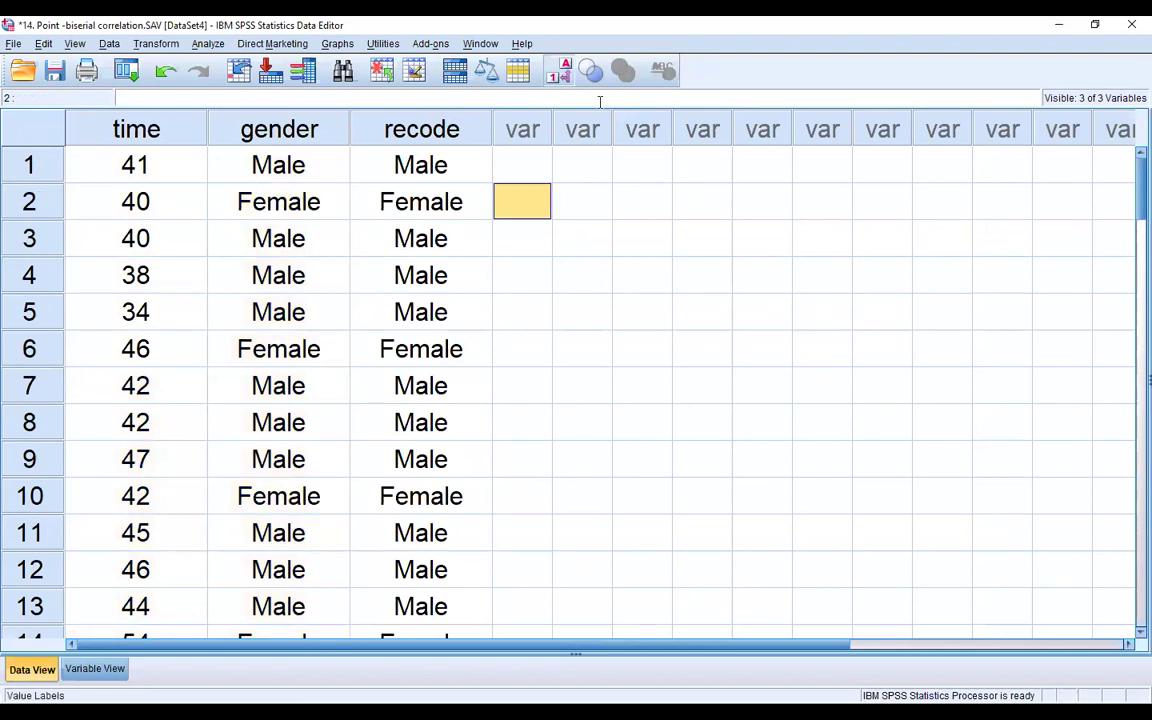
click(565, 70)
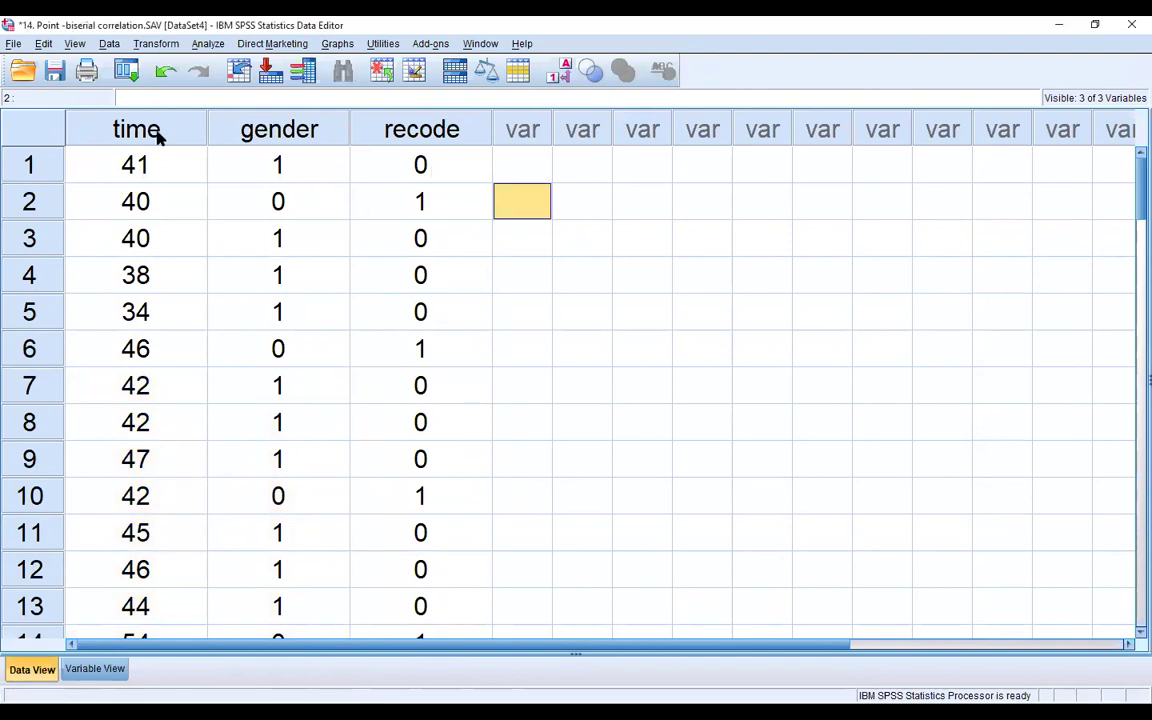
drag(158, 136, 256, 137)
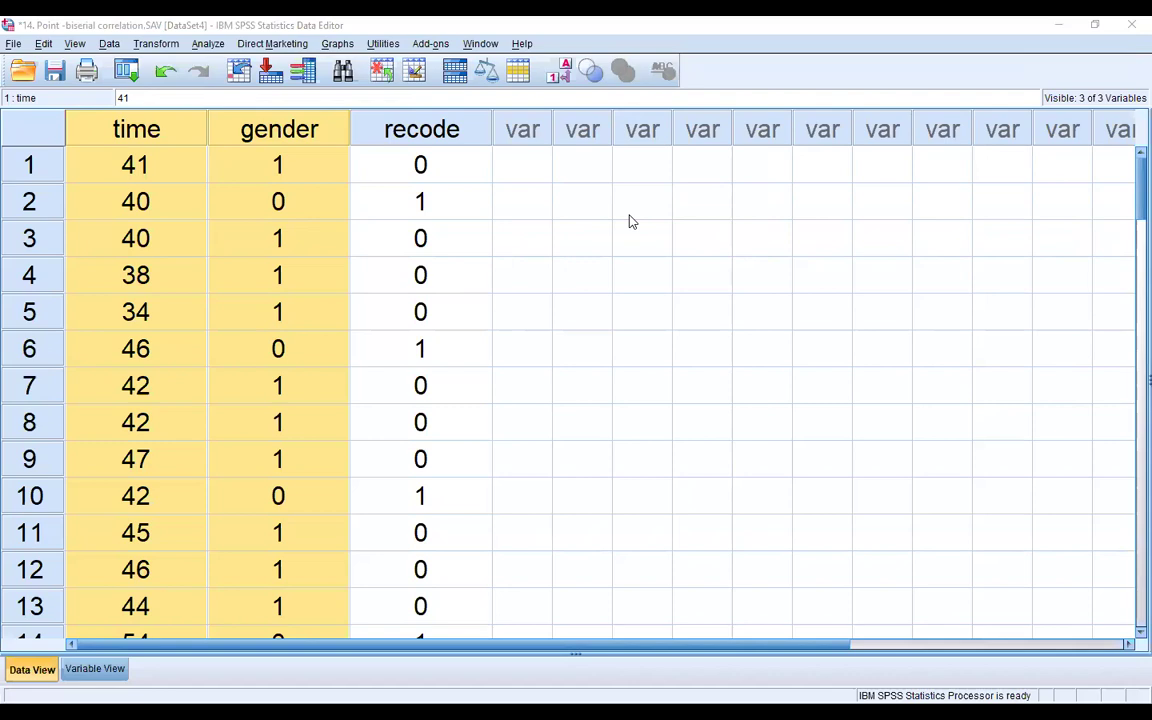
Step: Run a two-tailed Pearson bivariate correlation between Time away from home and Gender of cat, with significant correlations flagged
click(547, 208)
click(212, 45)
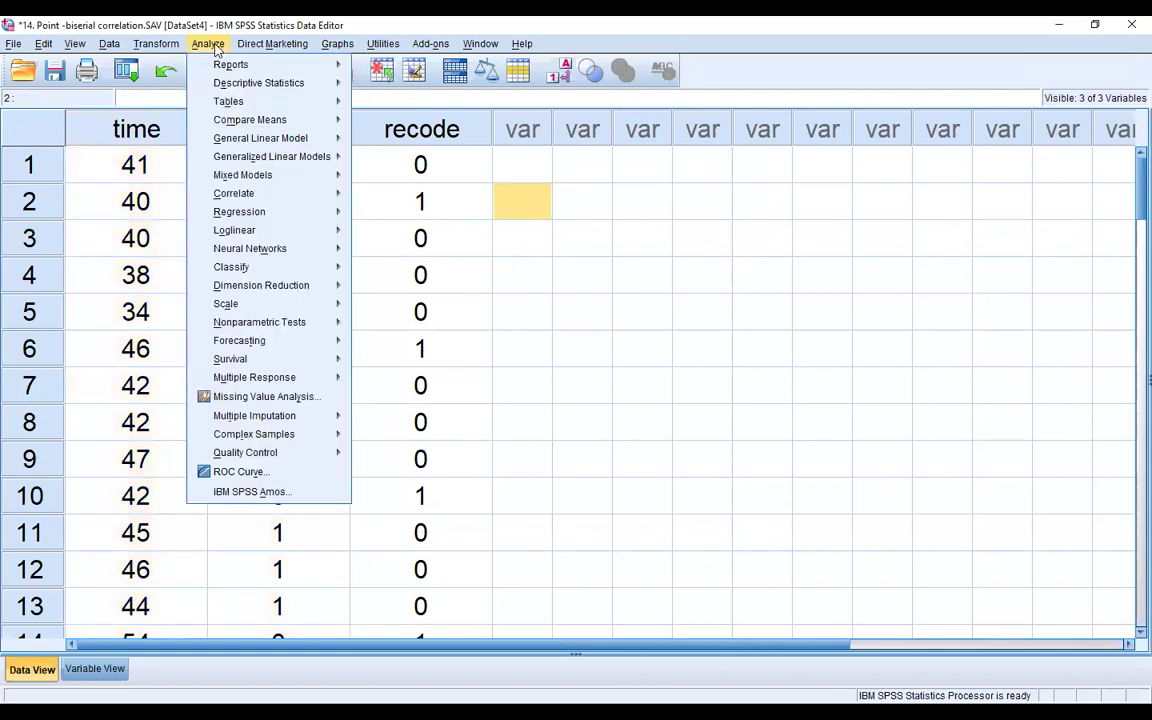
mouse_move(236, 197)
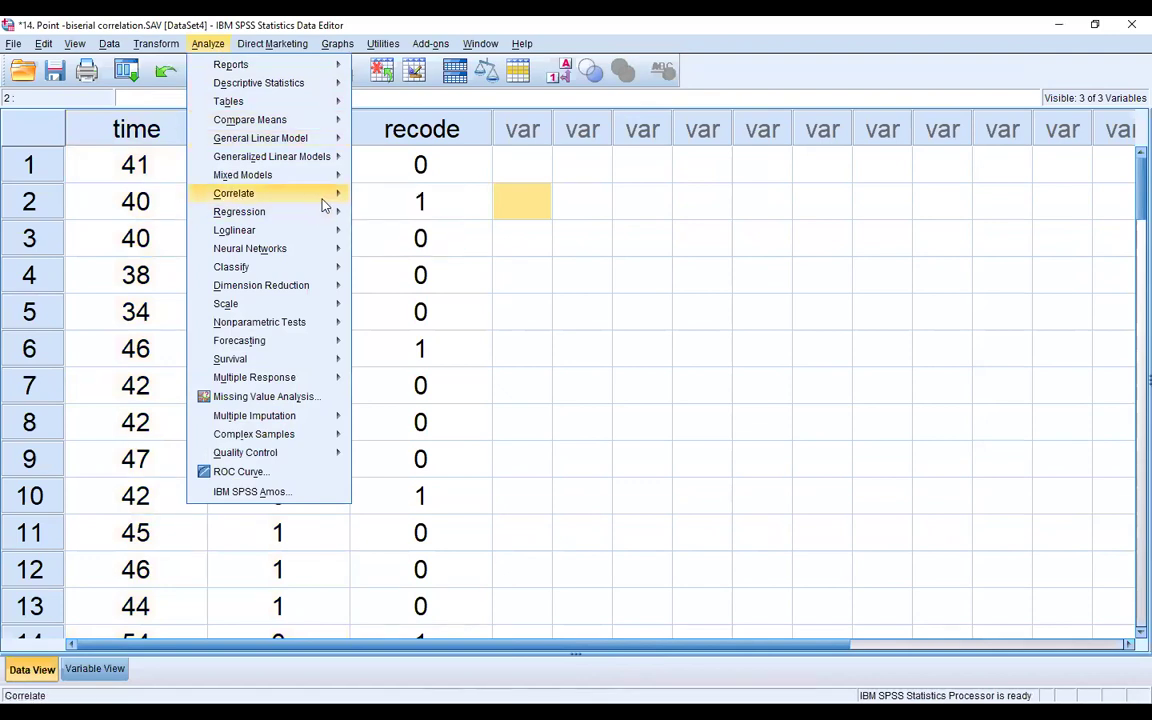
click(397, 198)
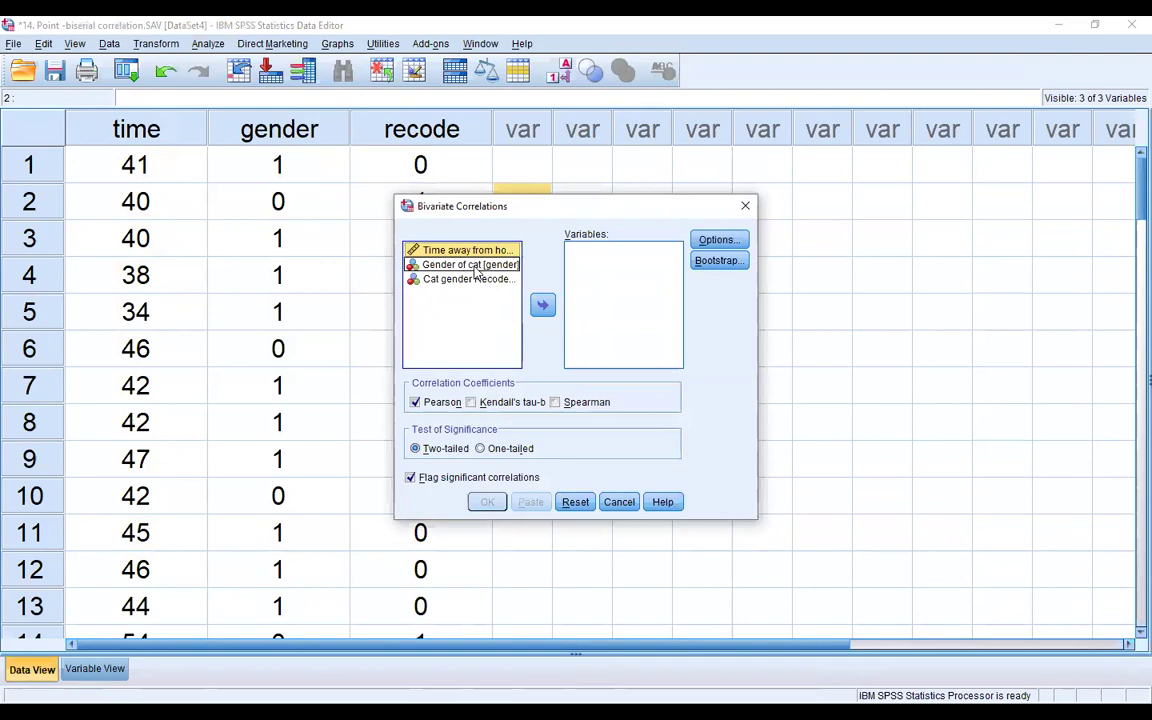
shift+click(475, 266)
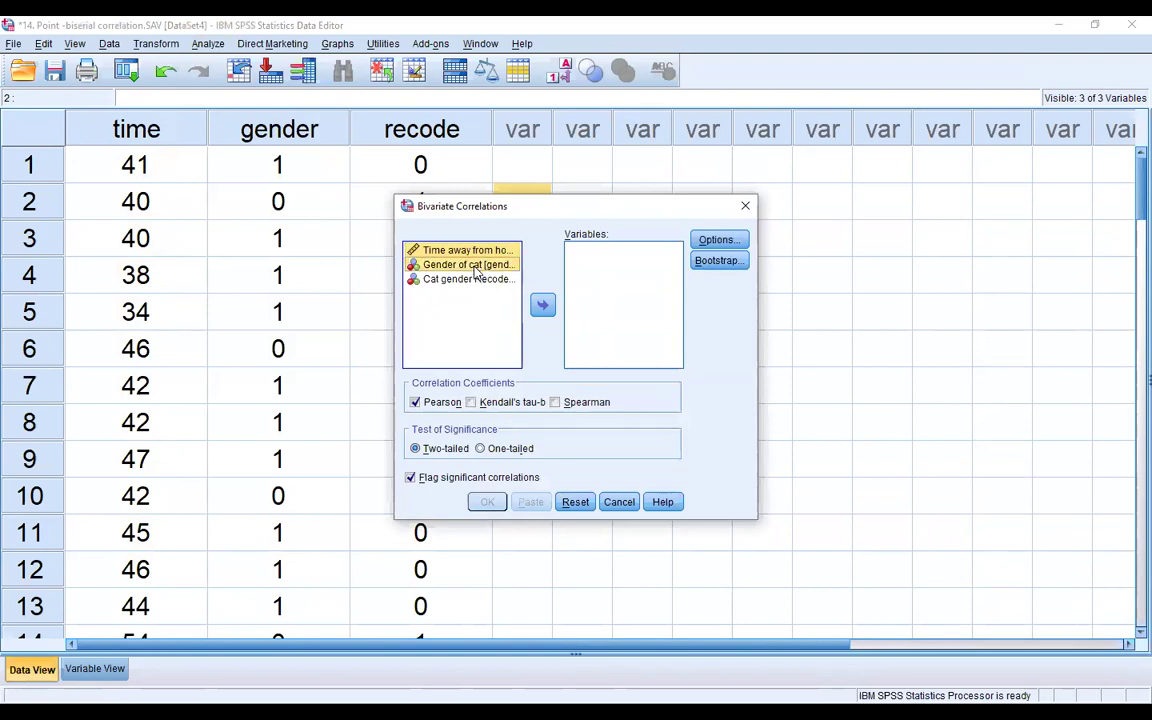
click(543, 305)
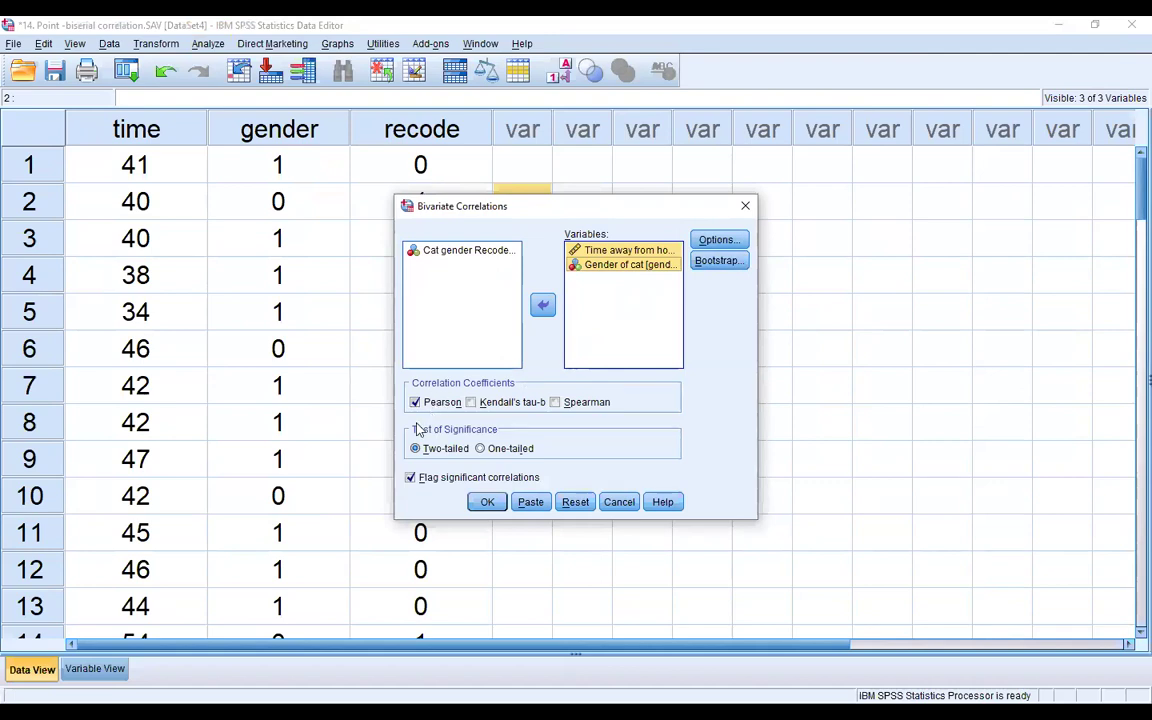
click(486, 502)
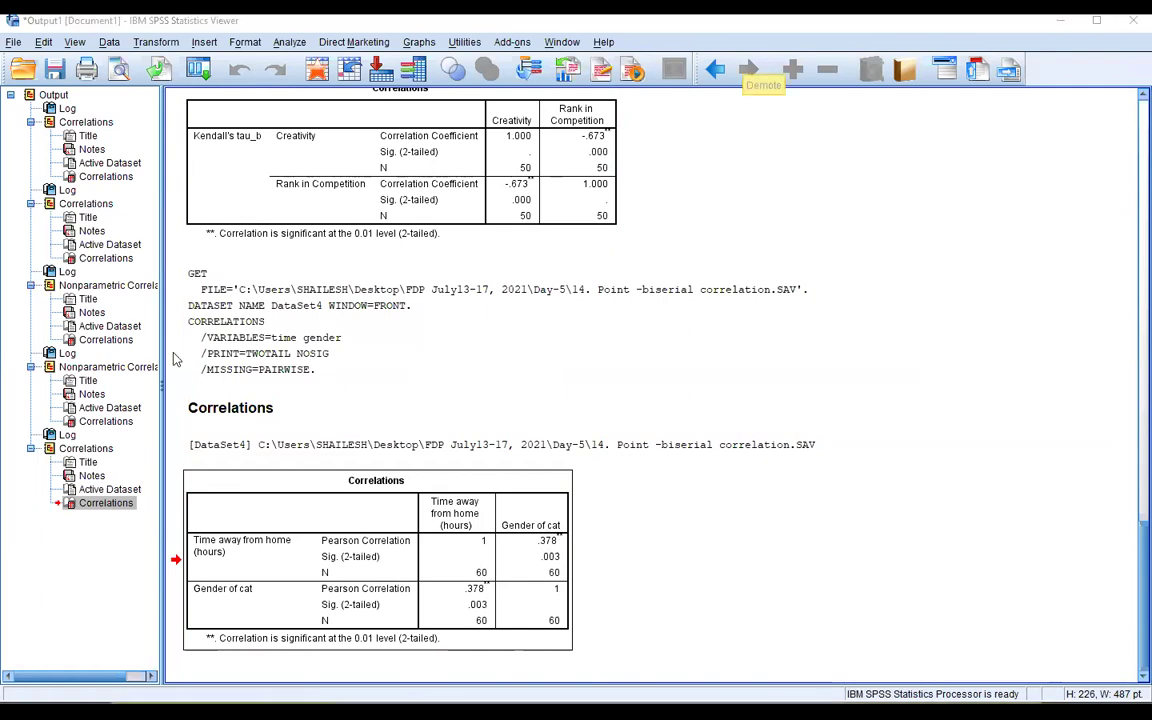
Step: Return to the data editor and compare the gender and recode codes with their value labels, ending with numeric codes displayed
key(alt+Tab)
click(318, 135)
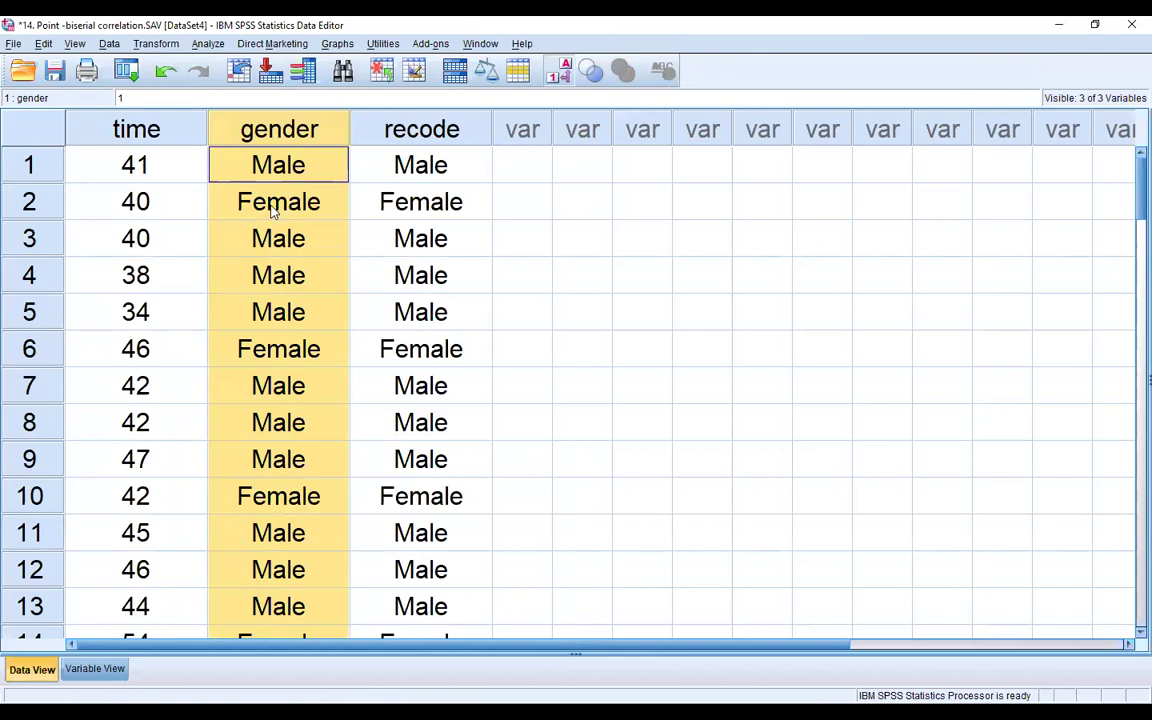
click(334, 210)
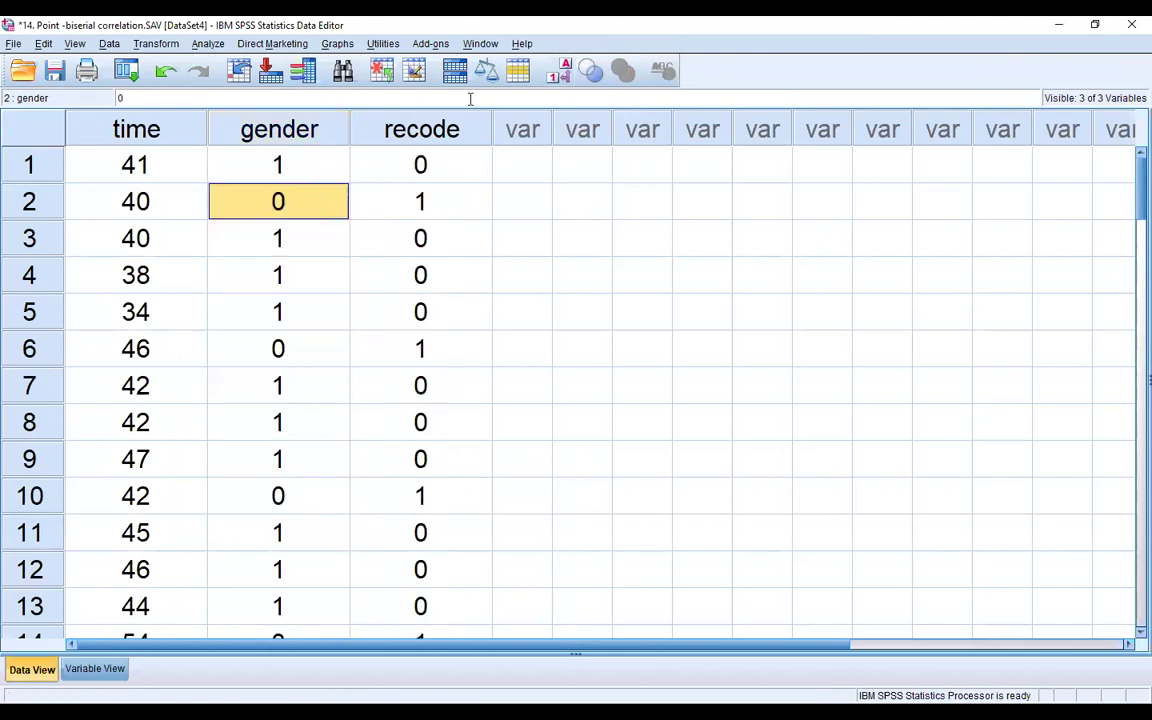
click(559, 70)
click(445, 170)
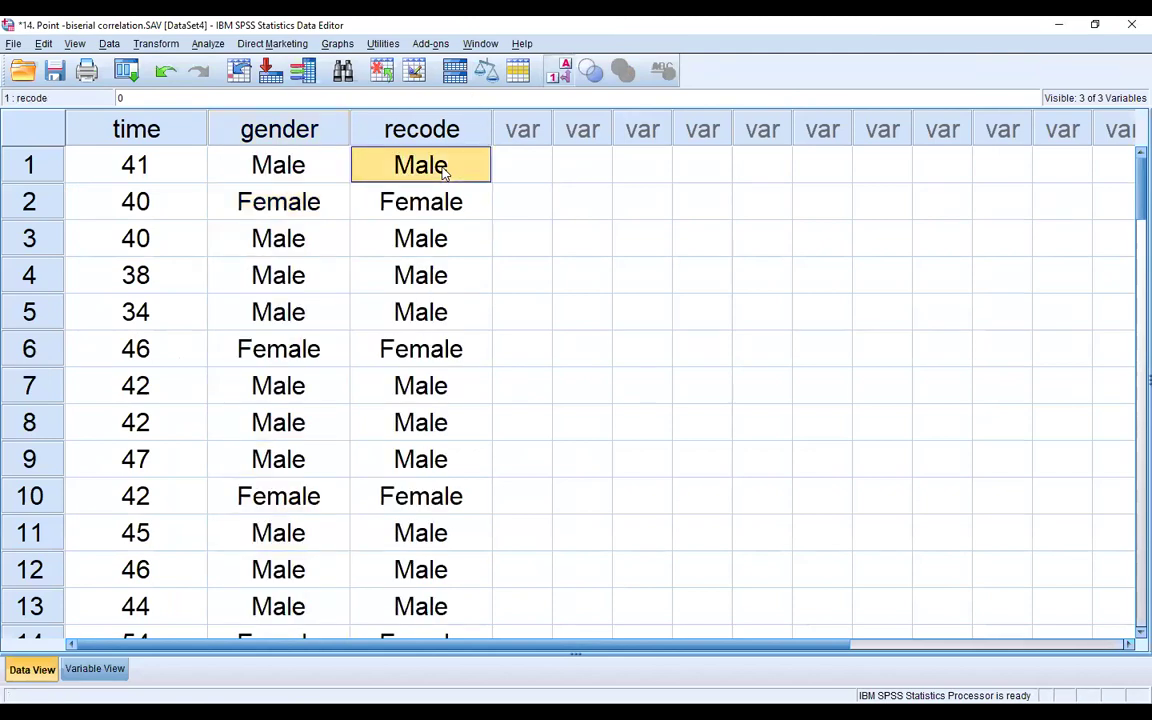
click(430, 196)
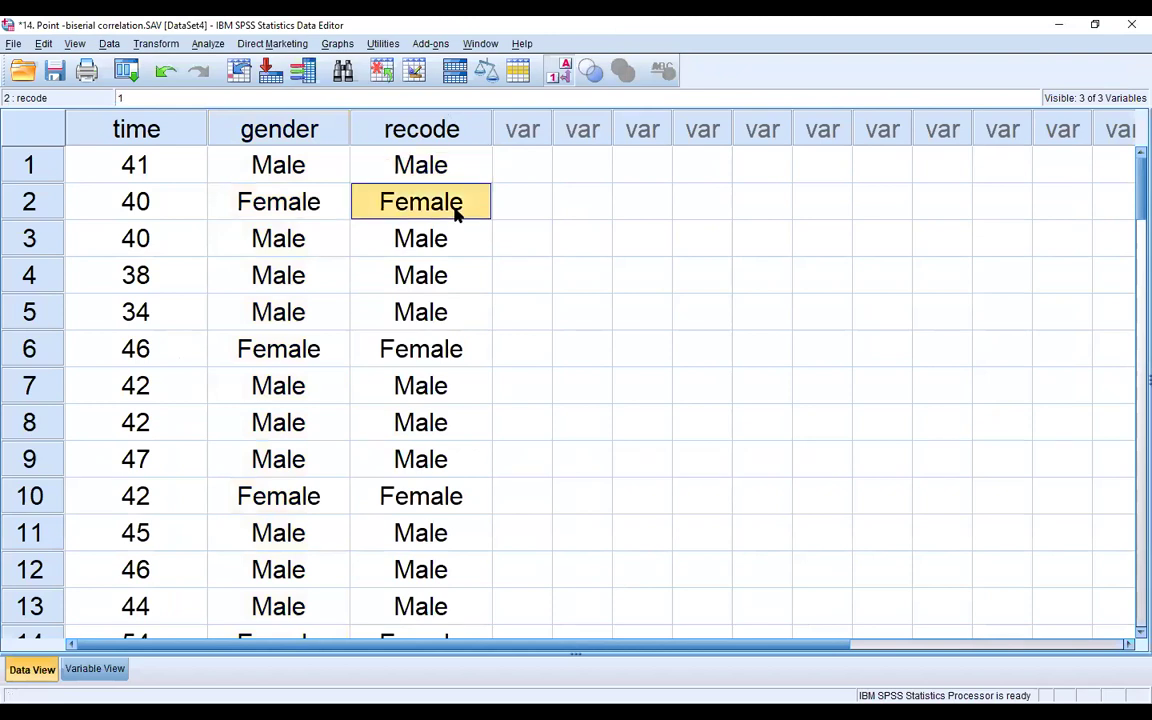
click(559, 70)
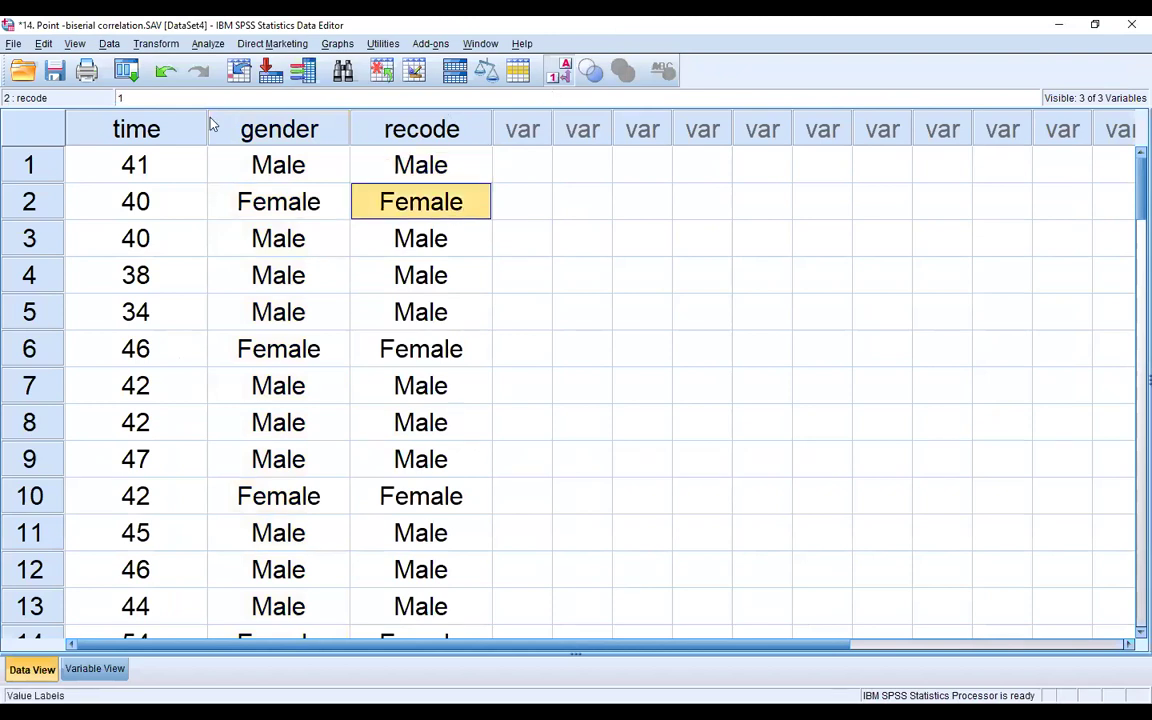
Step: Run the two-tailed Pearson correlation again with Cat gender Recoded replacing Gender of cat alongside Time away from home
click(208, 44)
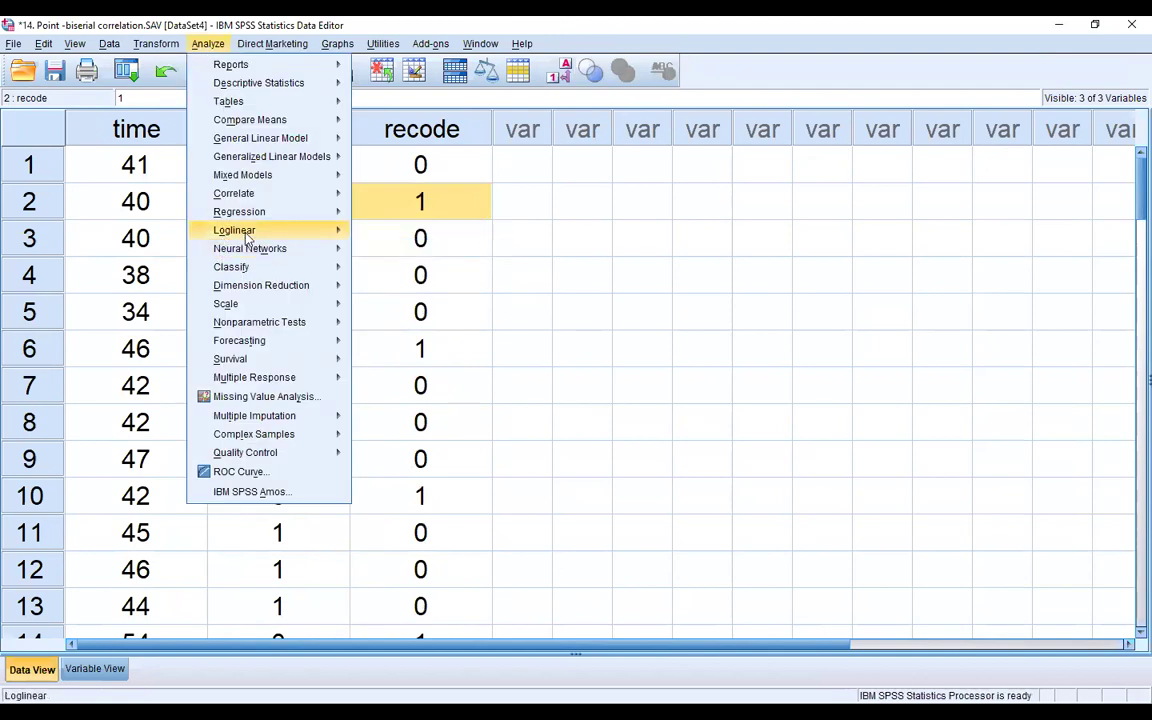
mouse_move(334, 193)
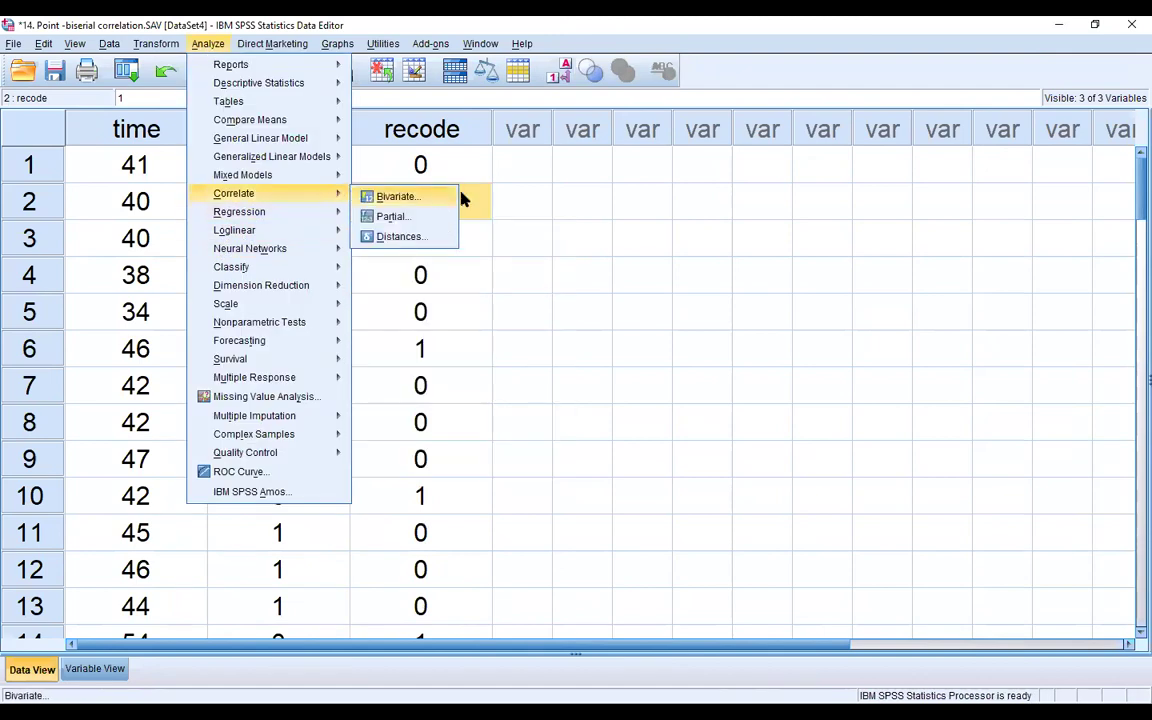
click(420, 205)
click(628, 266)
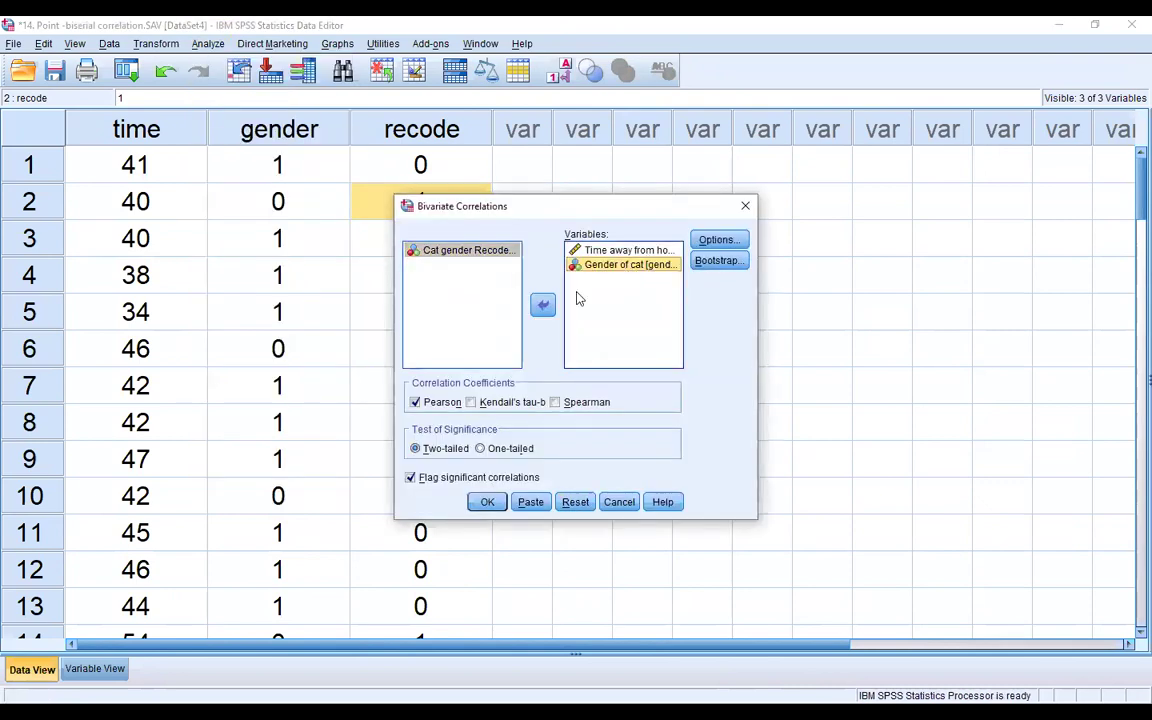
click(543, 306)
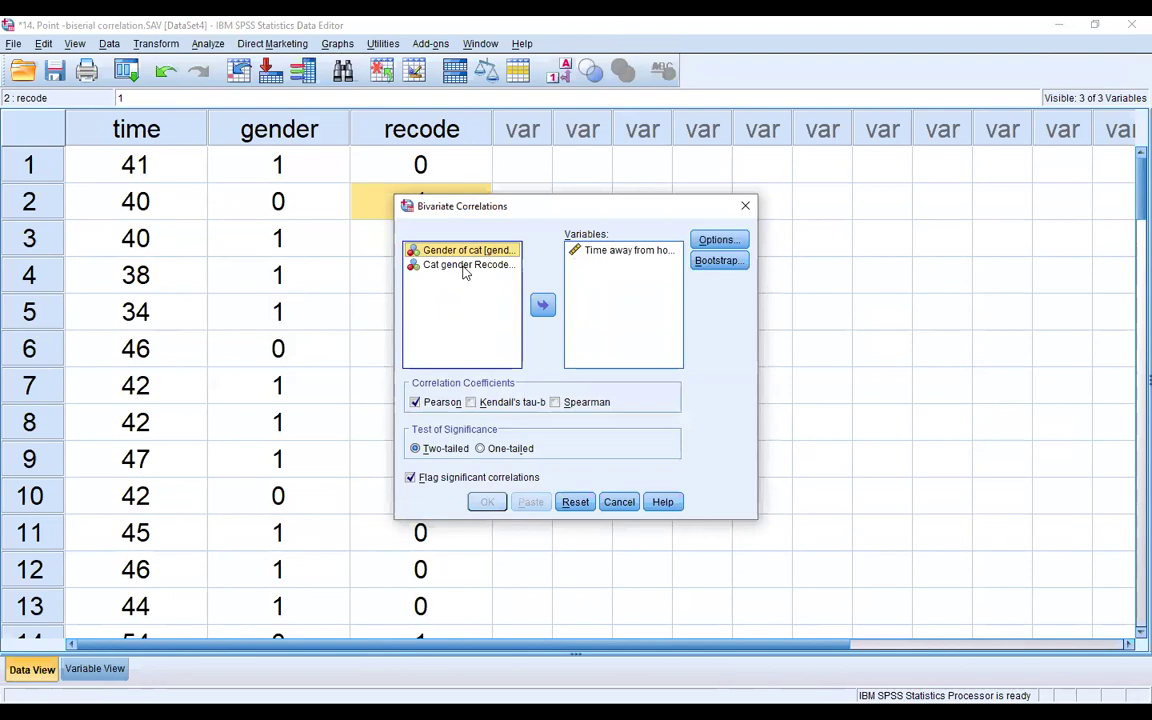
click(465, 265)
click(542, 305)
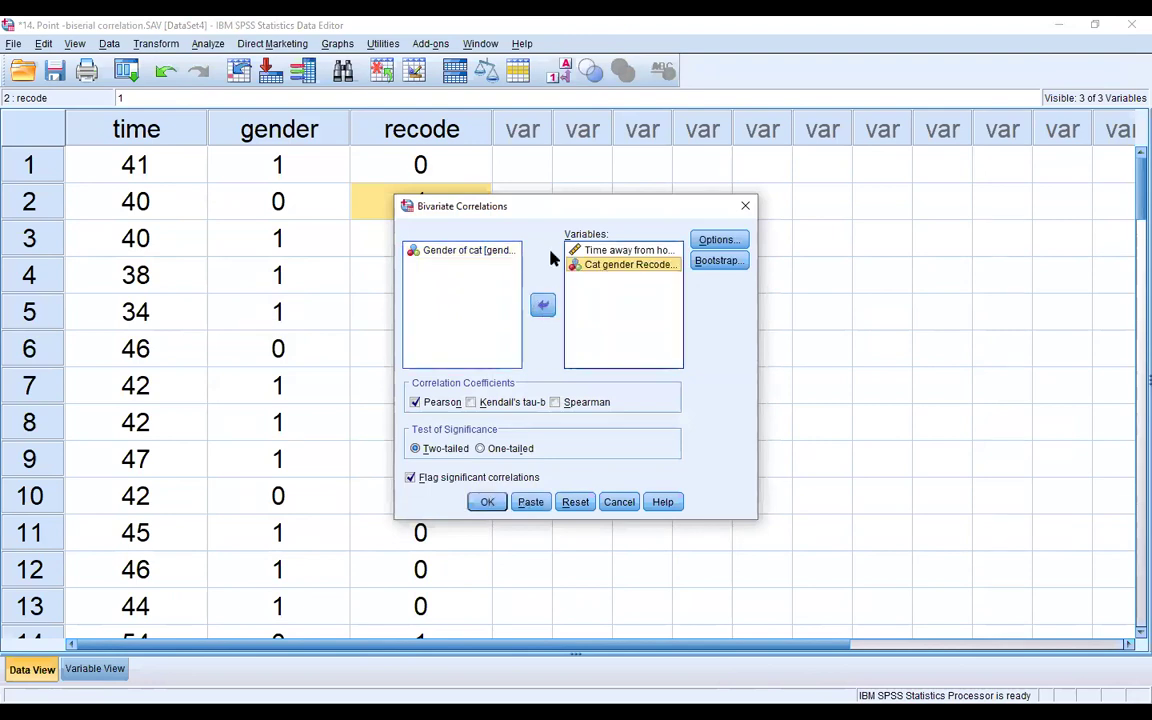
click(486, 503)
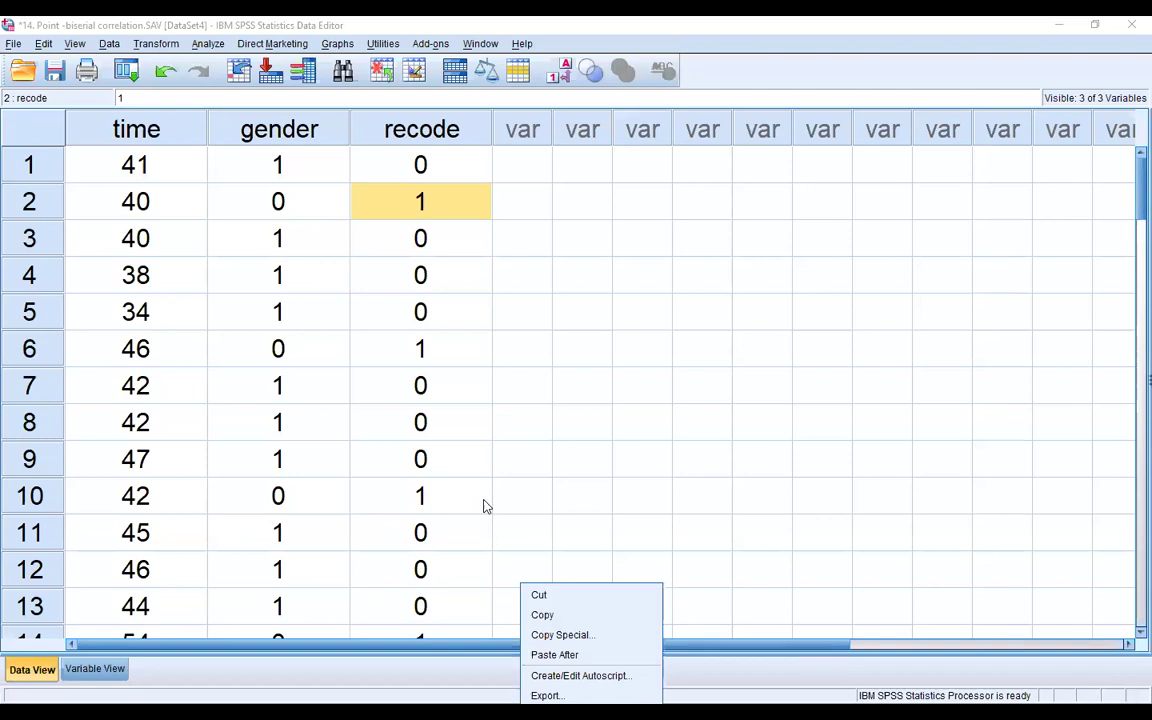
Step: Return to the output and compare the coefficient and significance in the Gender of cat and Cat gender Recoded correlation tables
key(Escape)
key(alt+Tab)
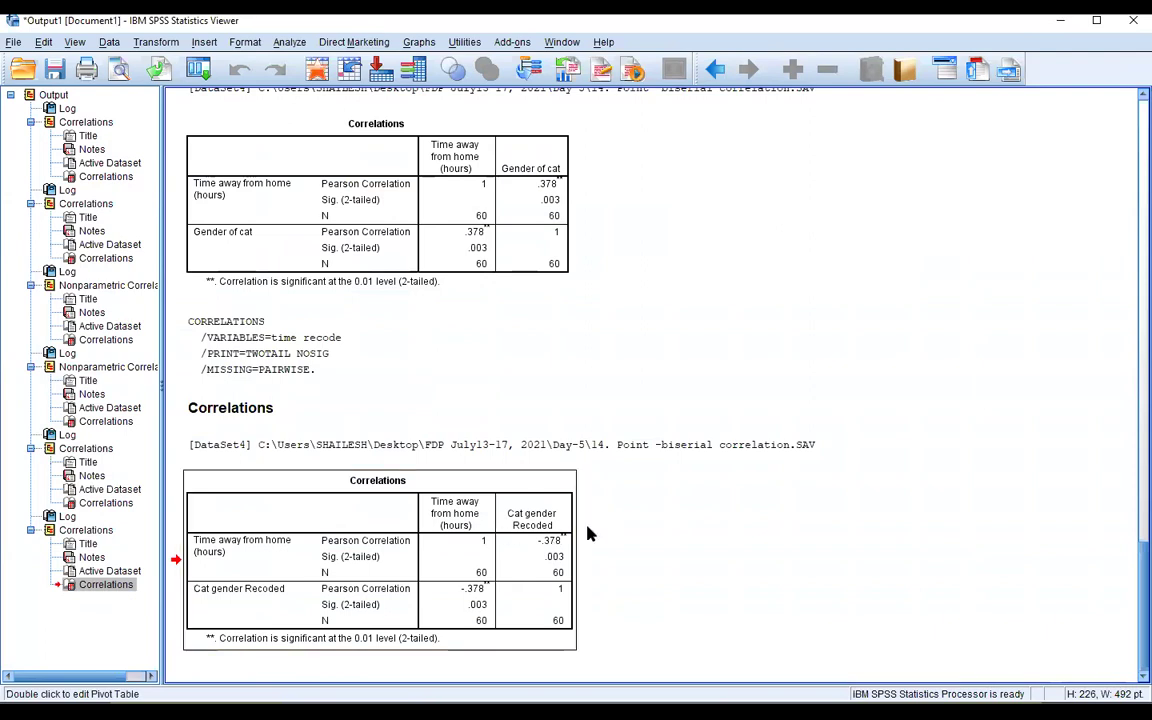
click(557, 570)
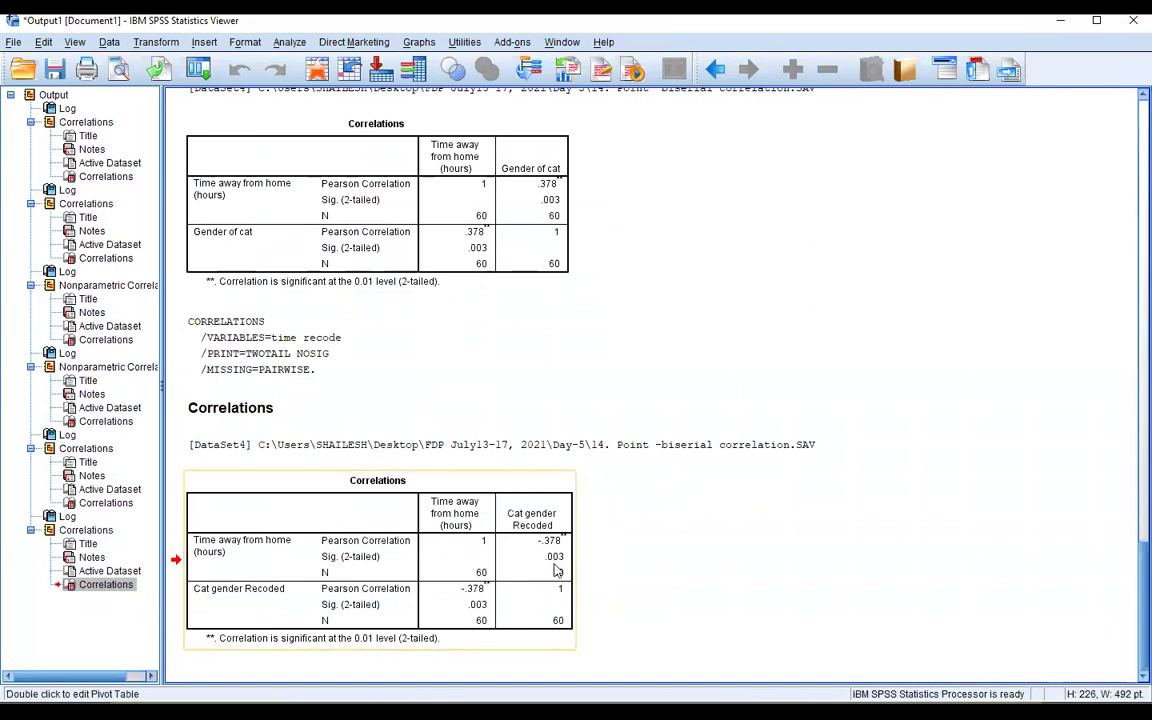
click(607, 324)
click(571, 124)
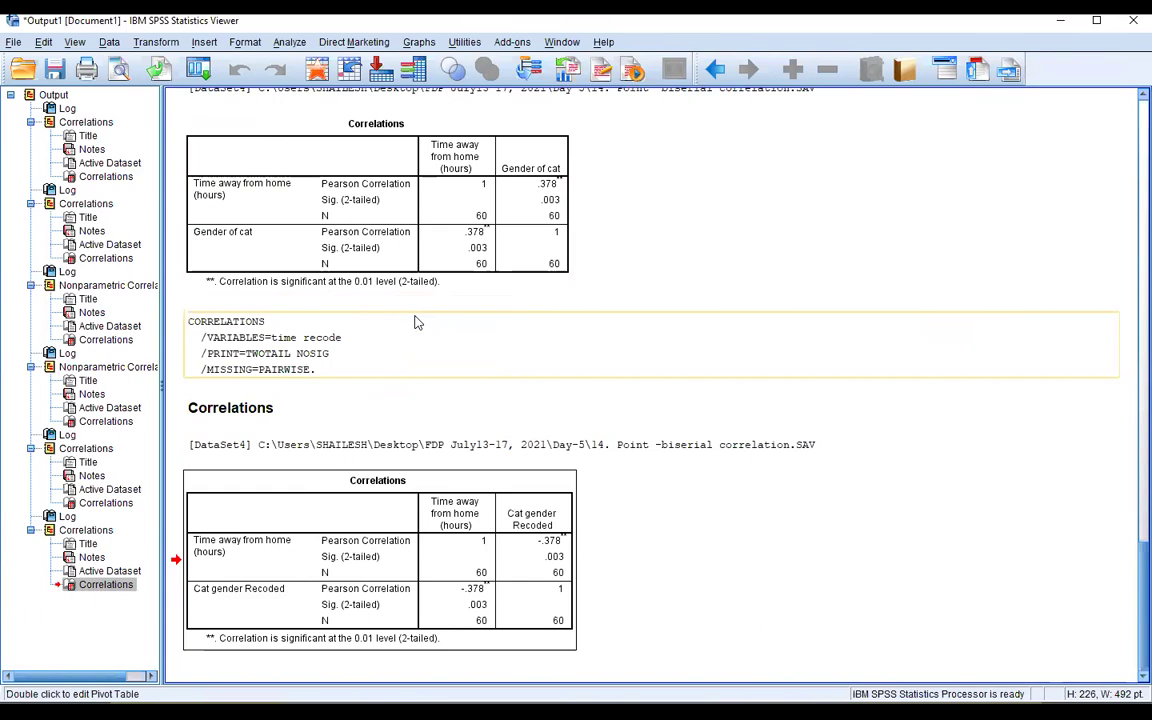
click(500, 228)
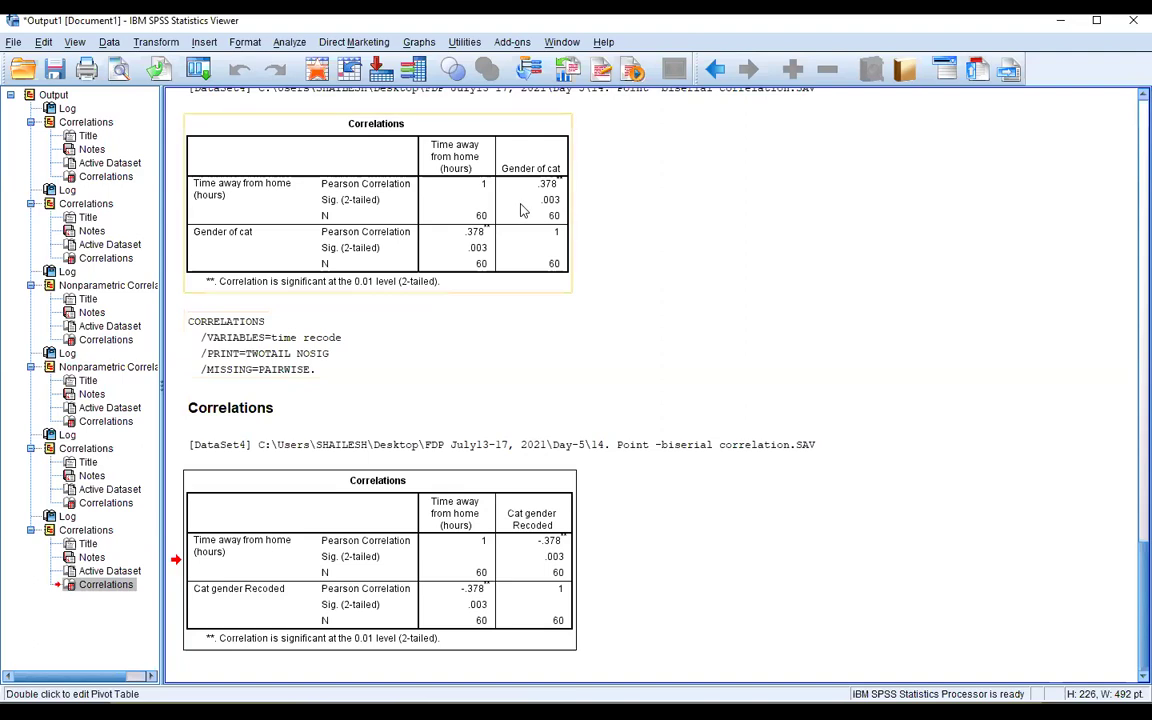
click(573, 136)
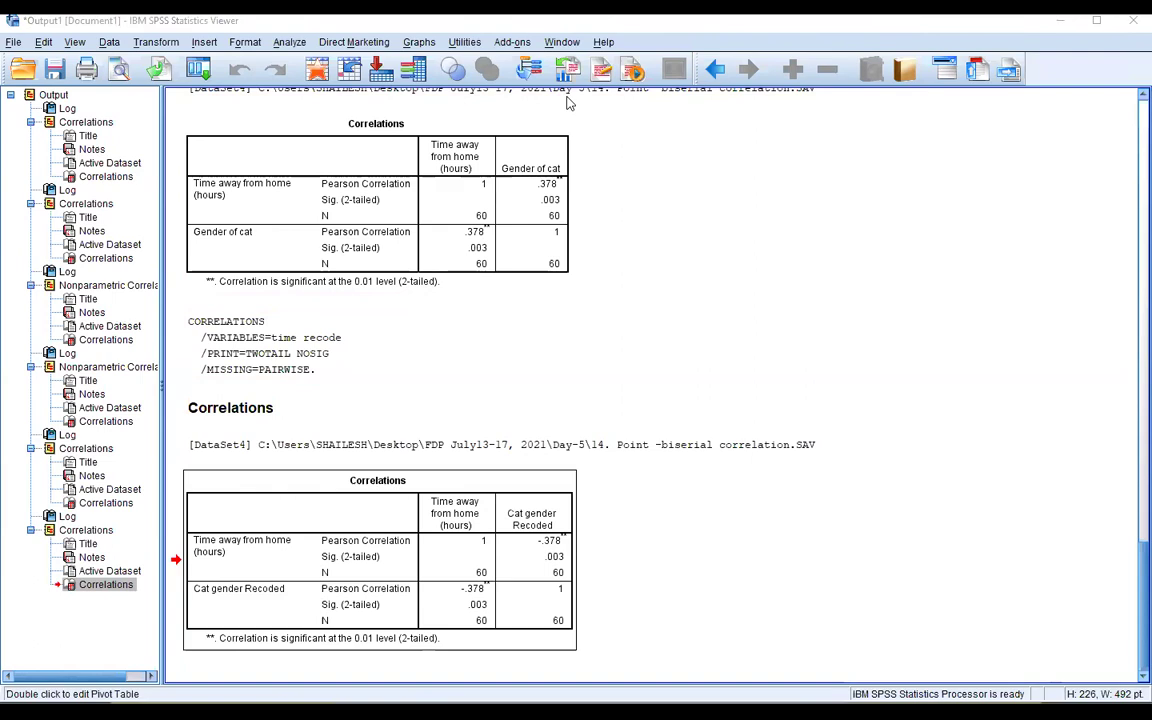
Step: Return to the data editor and open the data file "15. Partial correlatiion.sav" from the Day-5 folder
key(alt+Tab)
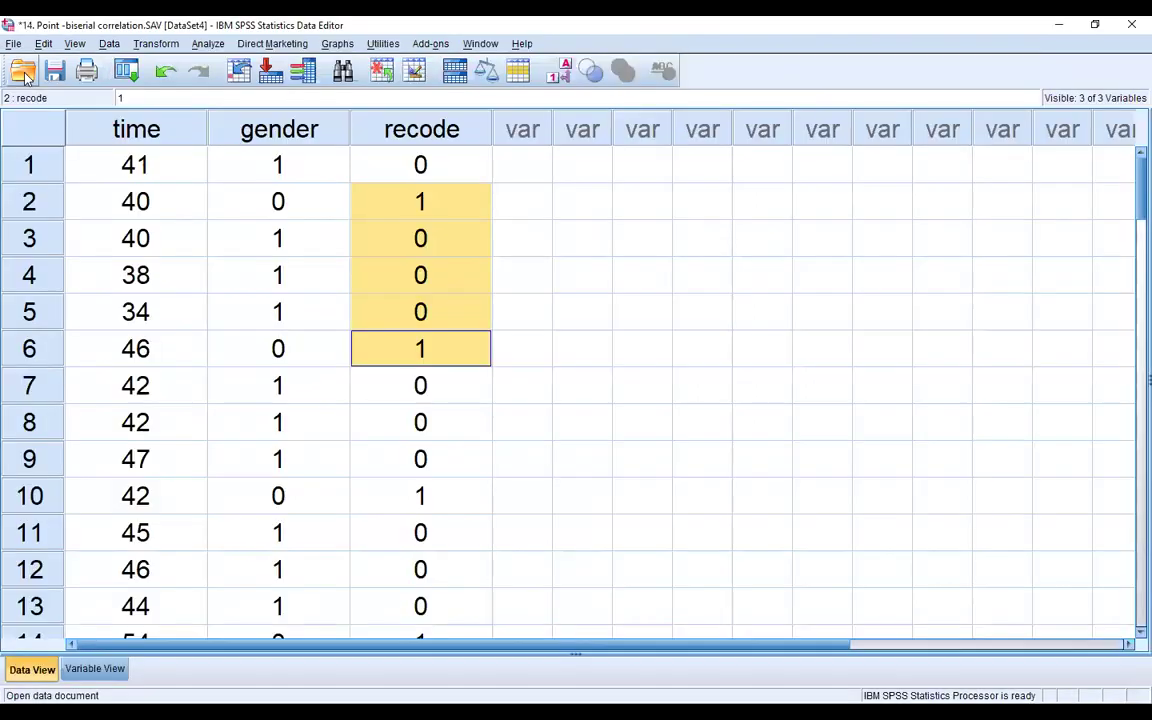
click(24, 75)
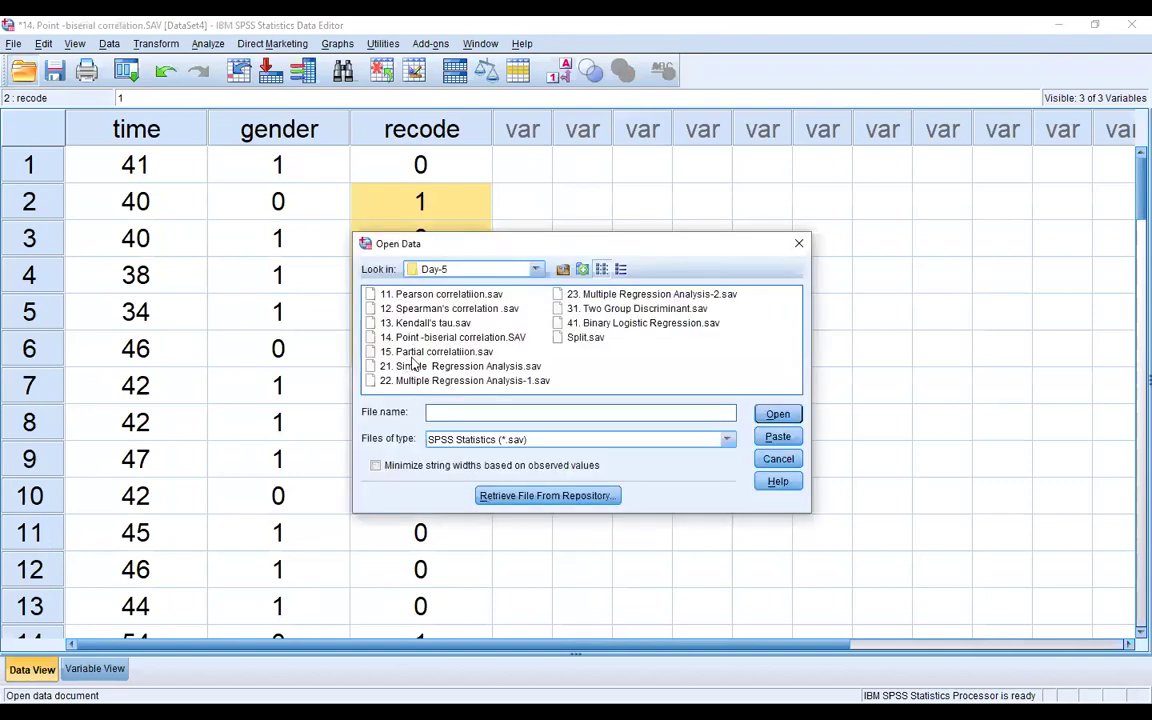
click(416, 354)
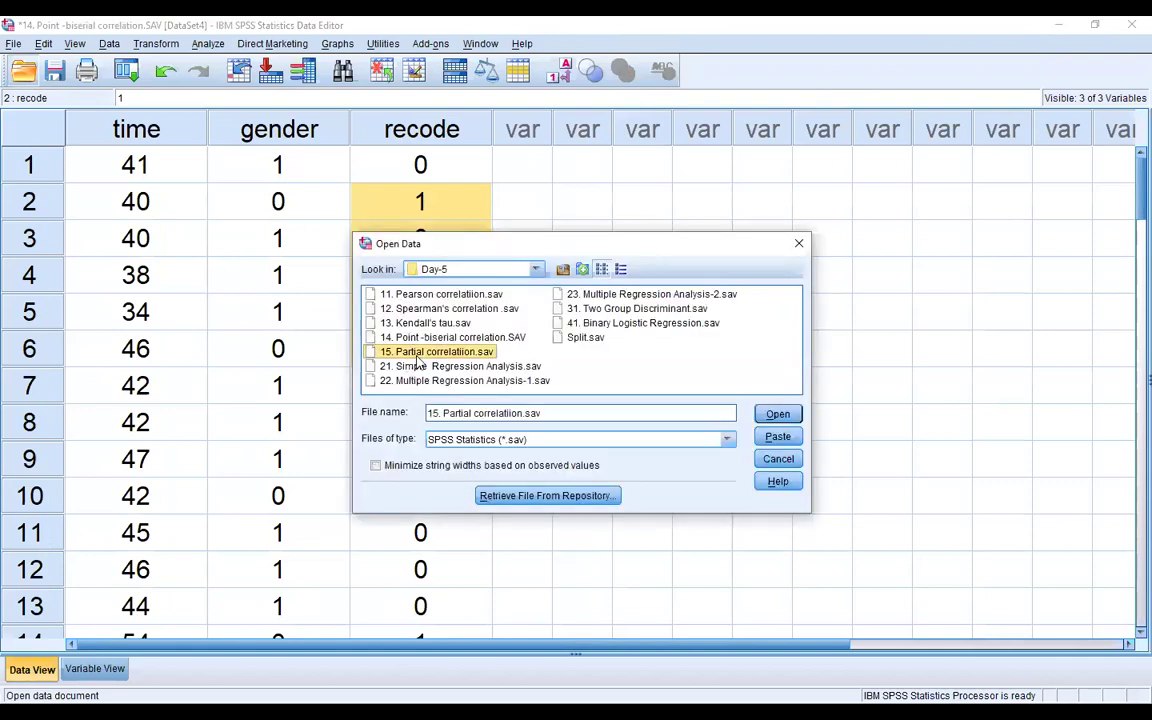
double_click(416, 356)
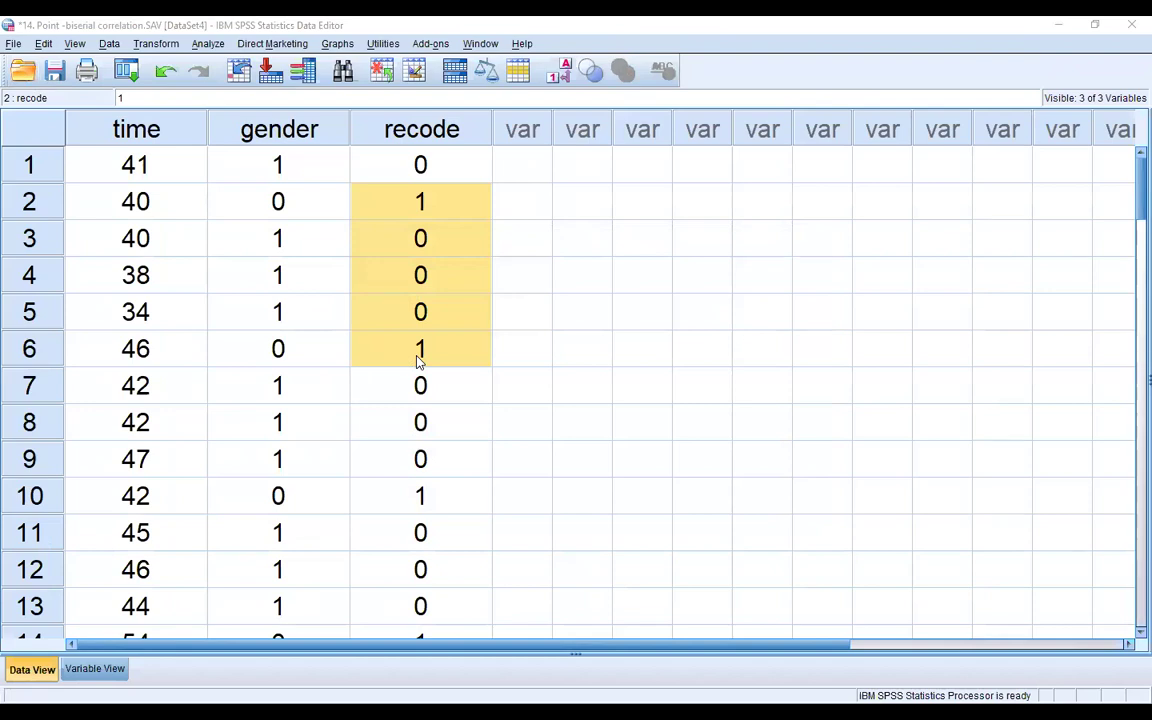
Step: Examine the Revise, Exam, Tension and Gender columns of the partial correlation data in turn
click(733, 266)
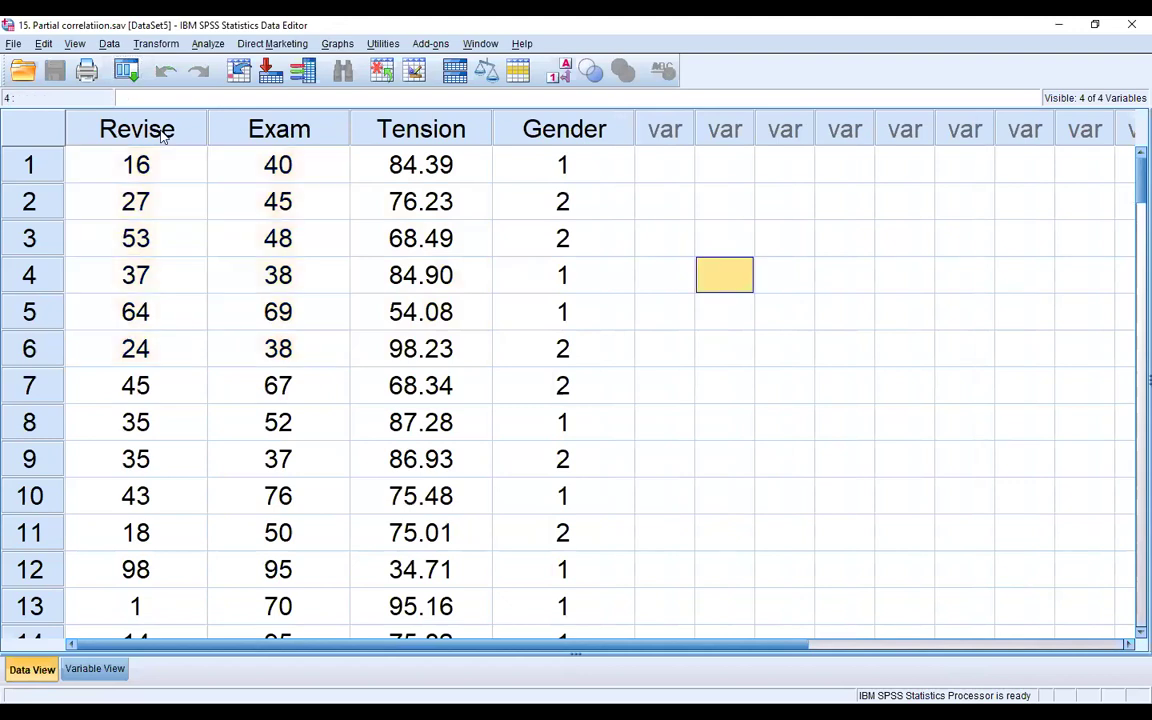
click(160, 132)
click(242, 126)
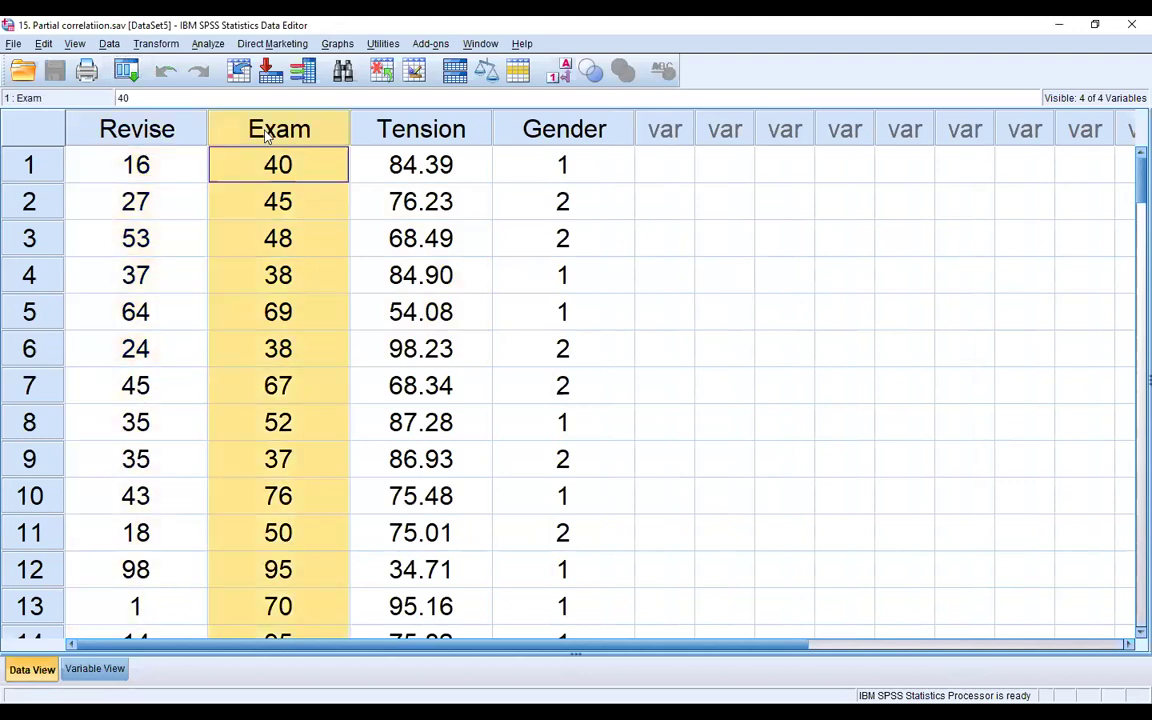
click(420, 138)
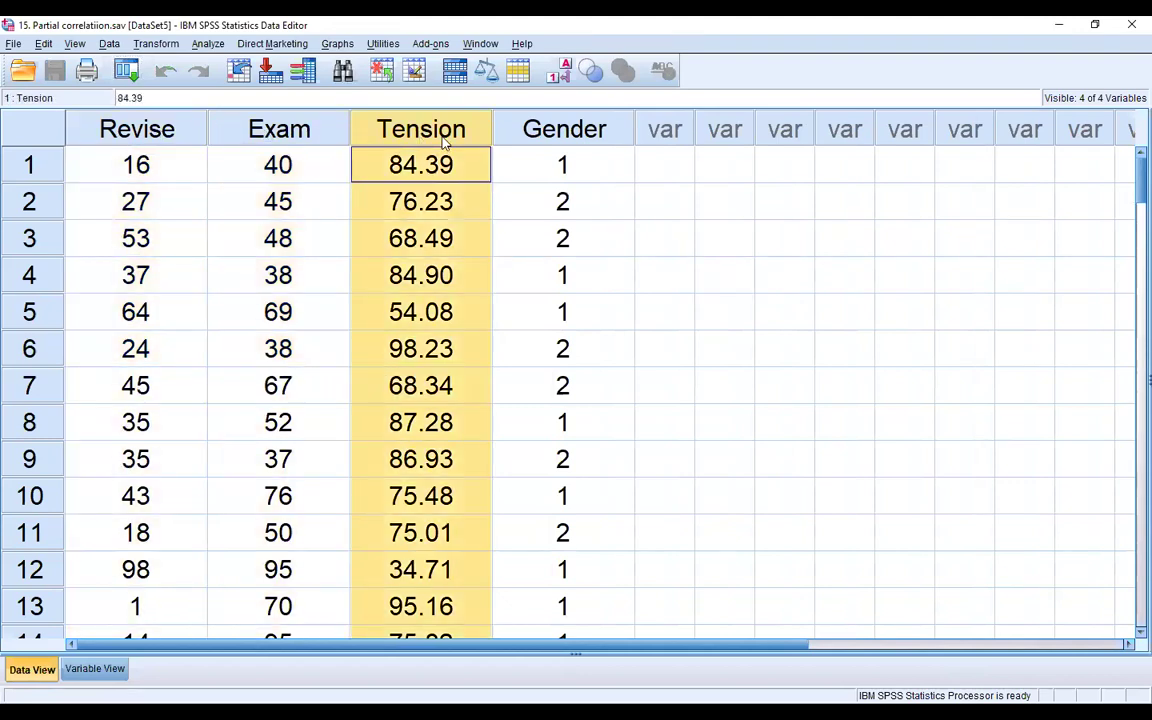
click(545, 140)
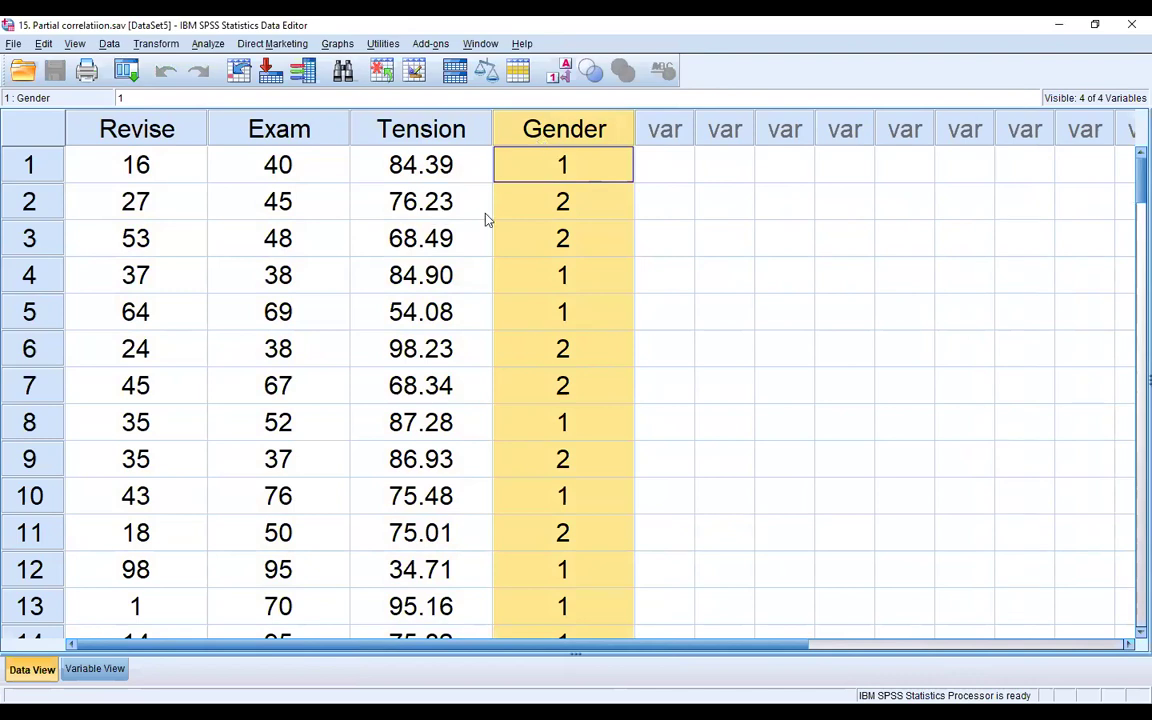
click(785, 275)
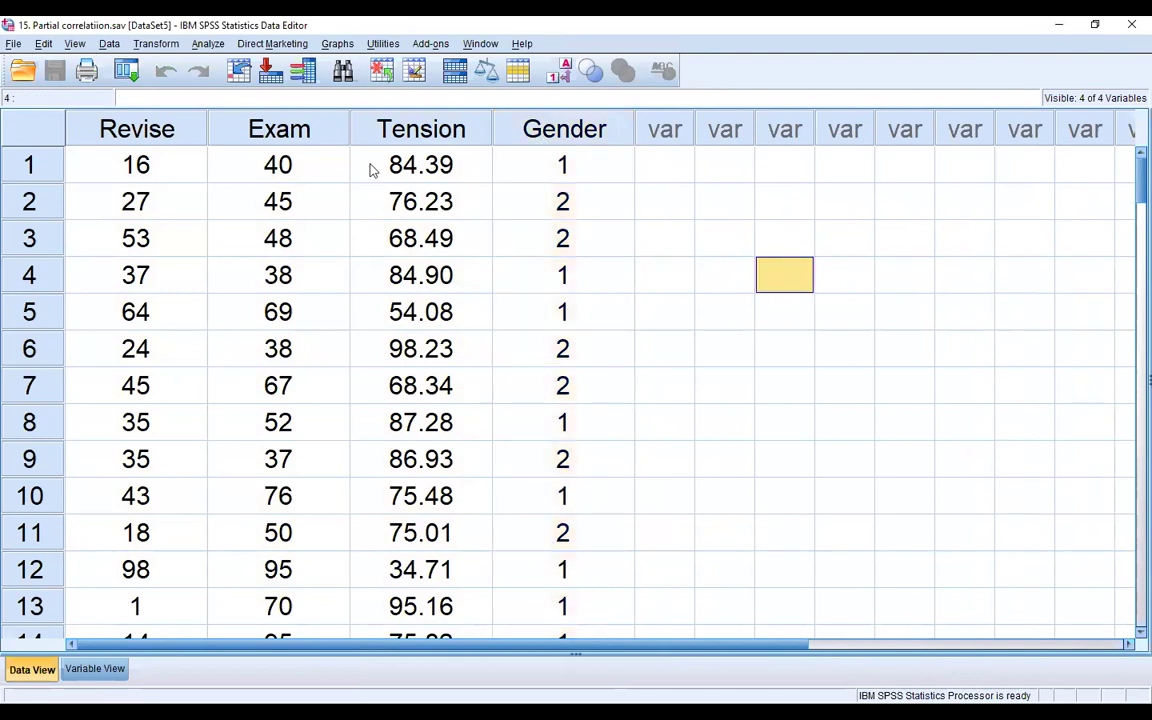
click(208, 44)
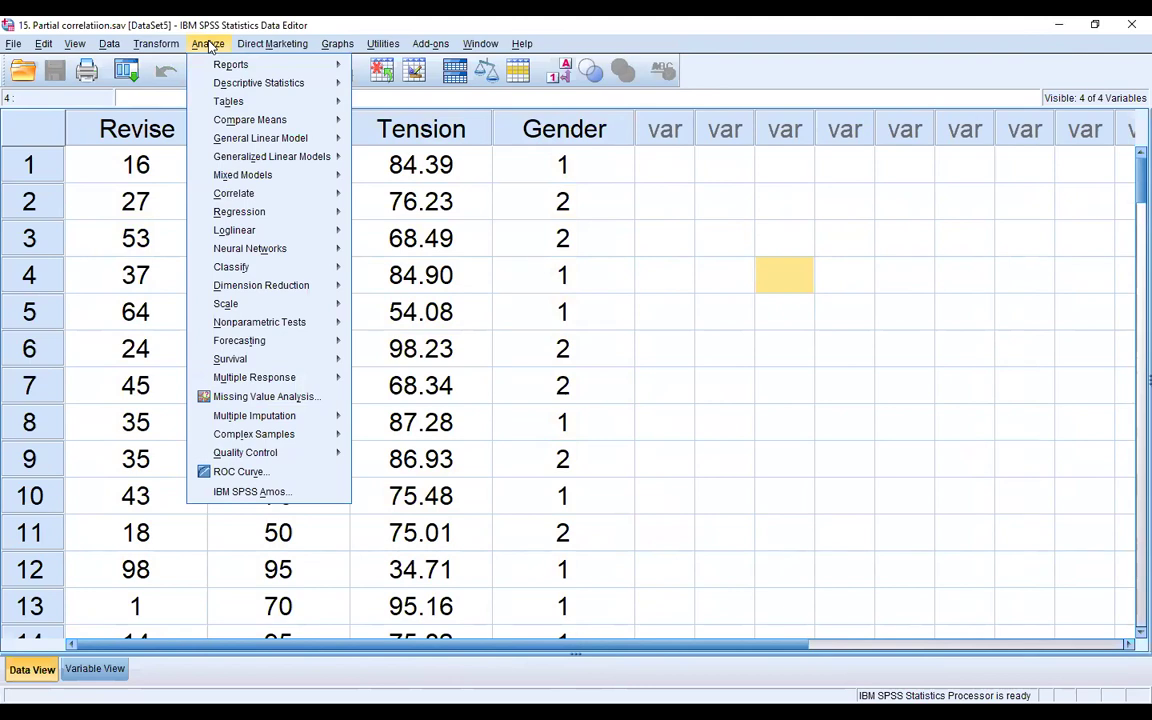
click(532, 245)
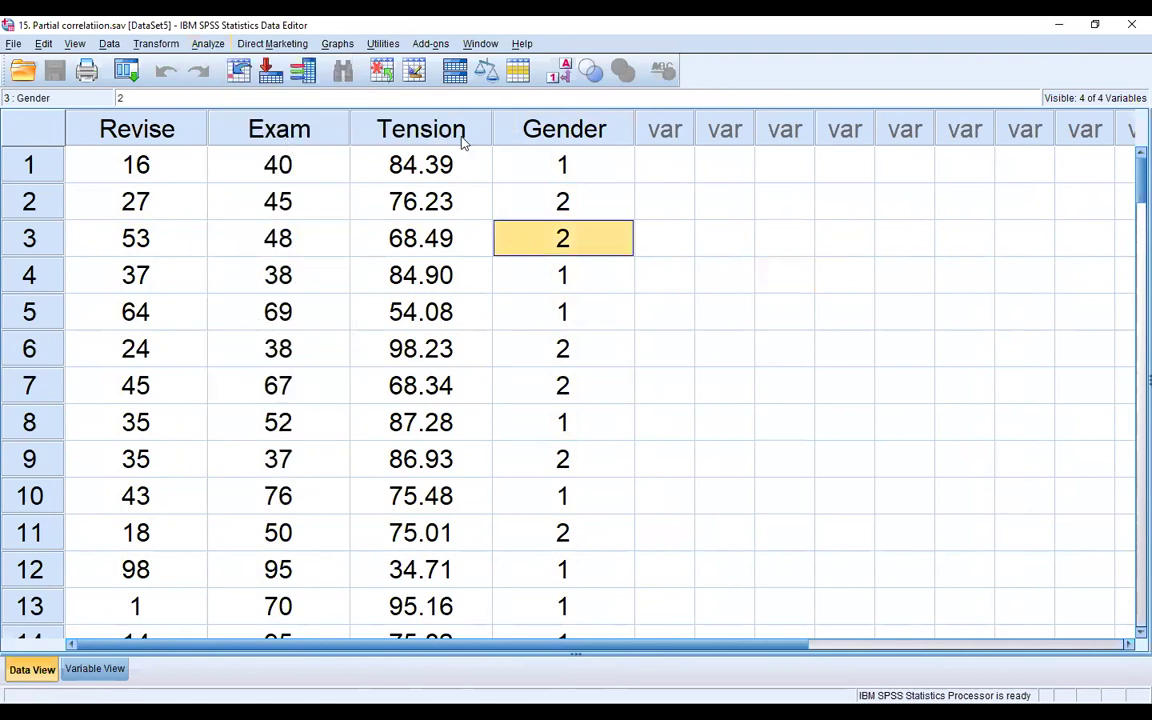
click(205, 44)
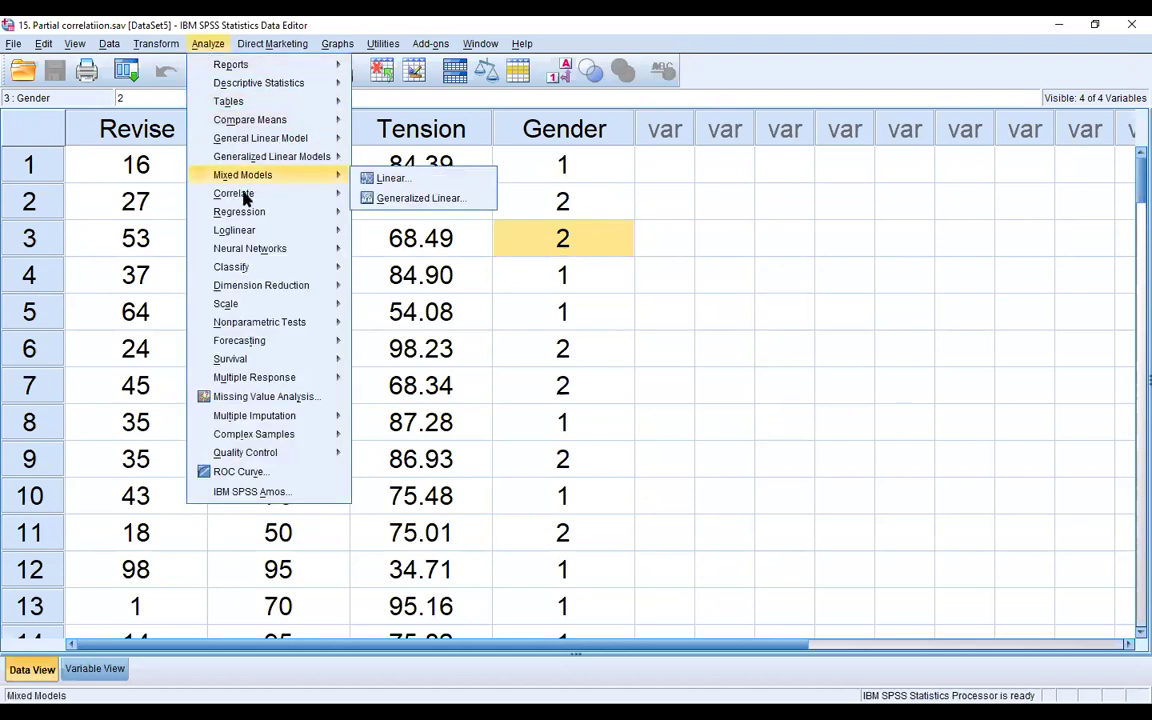
mouse_move(345, 196)
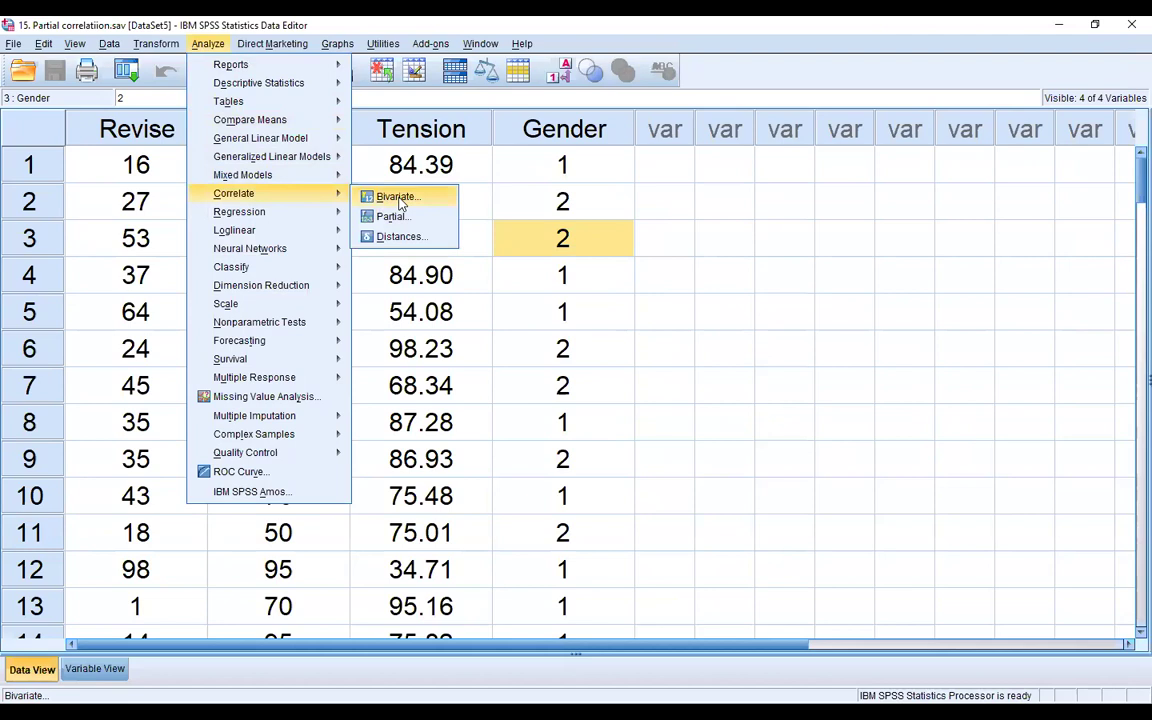
click(398, 200)
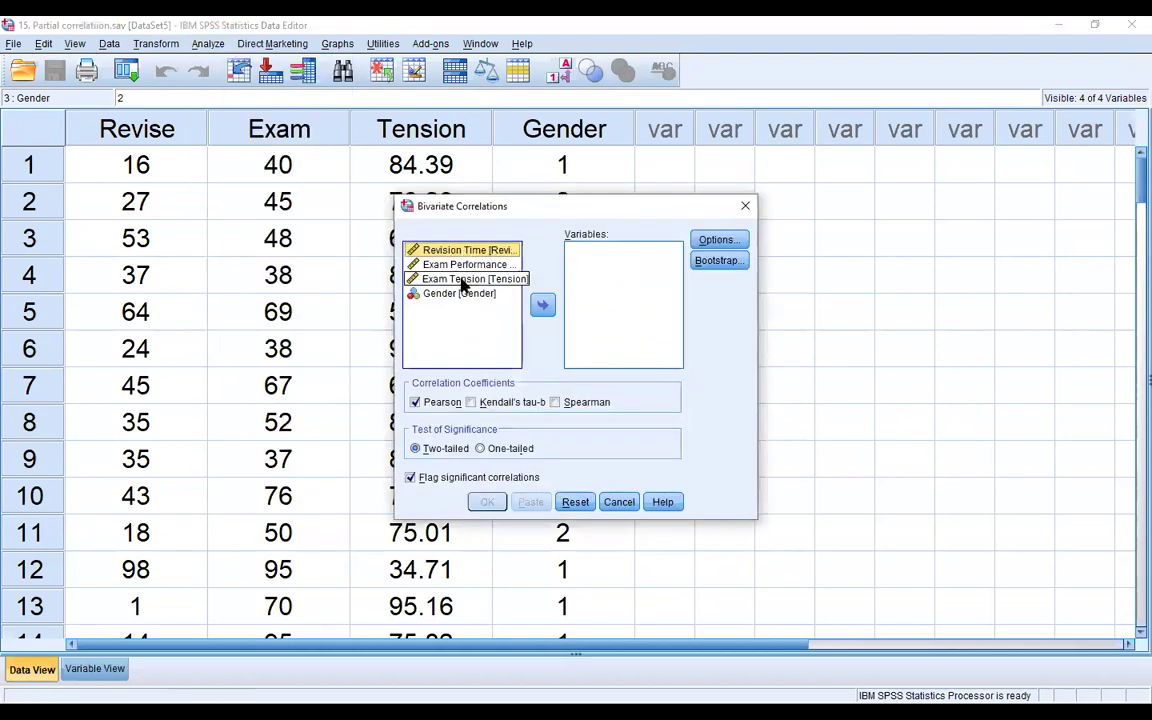
shift+click(463, 280)
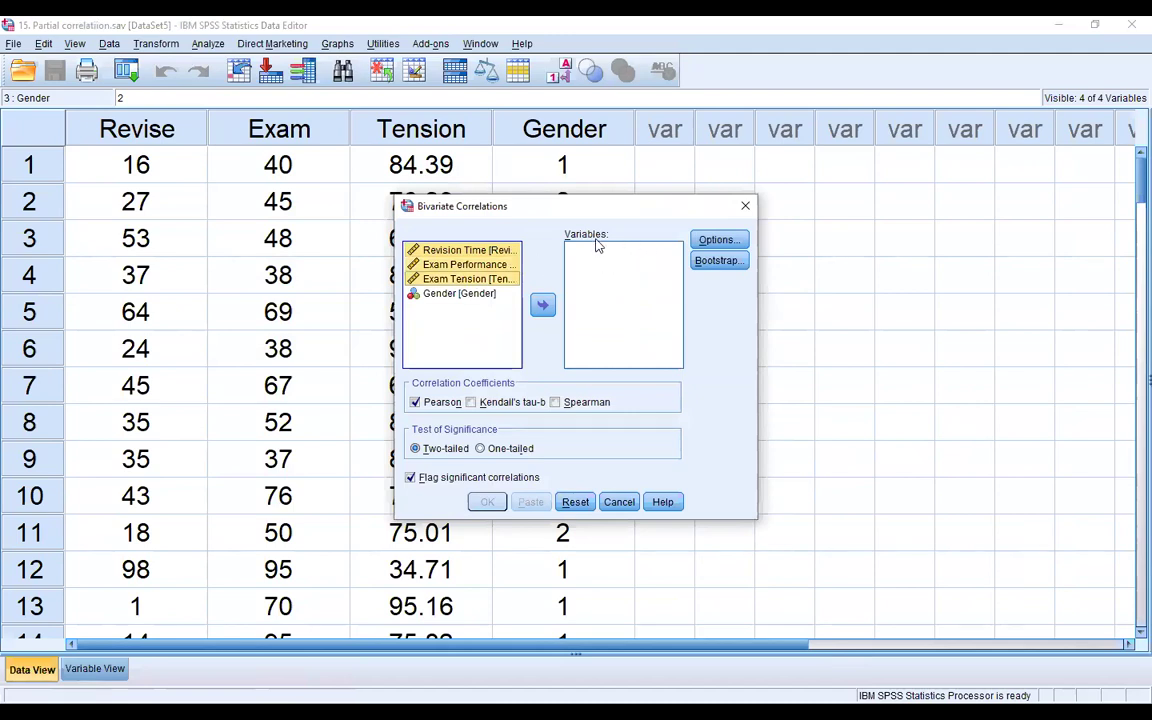
click(542, 306)
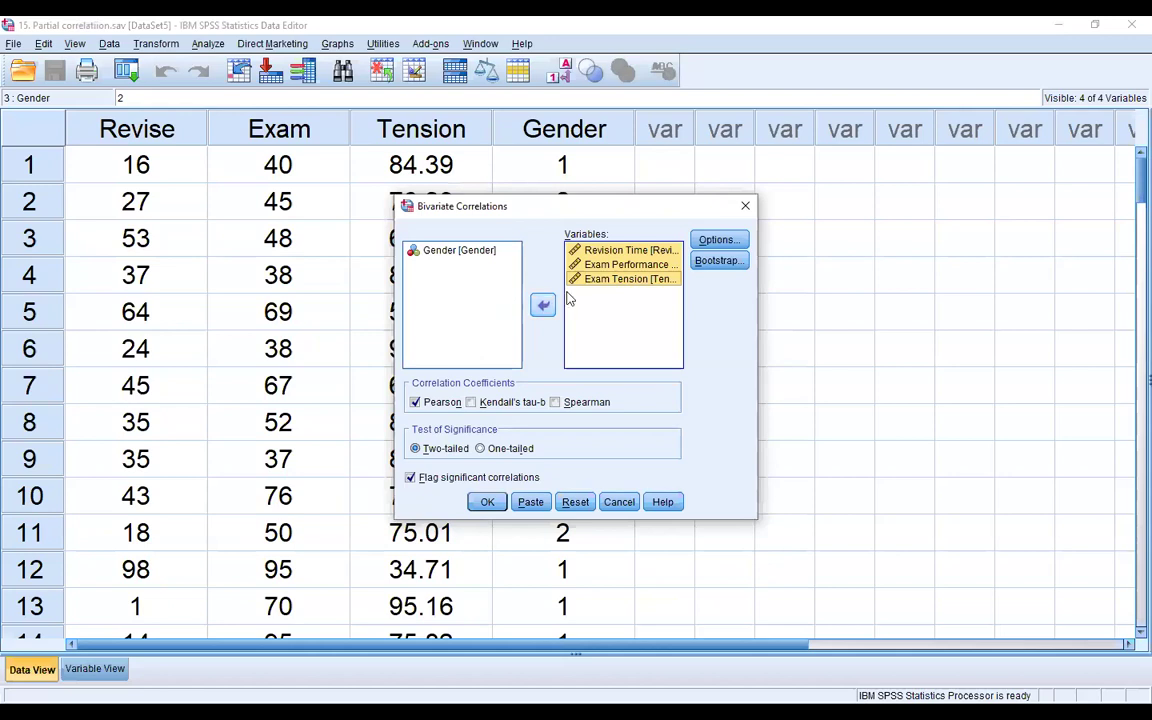
click(606, 264)
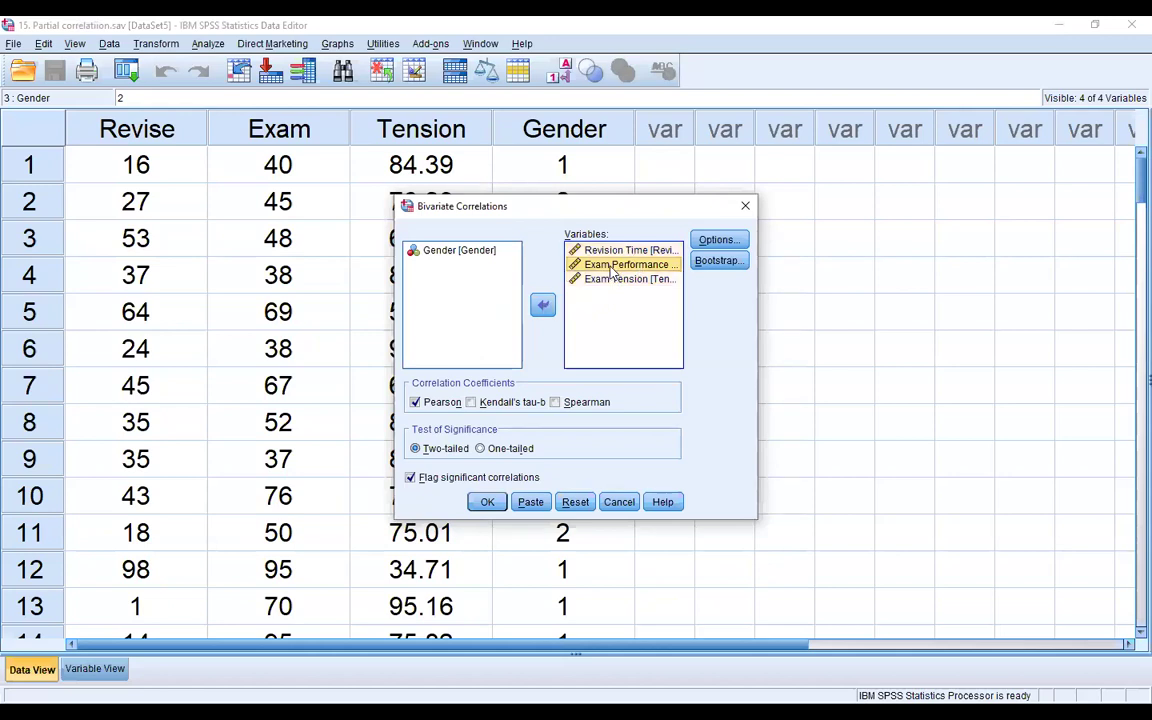
click(603, 251)
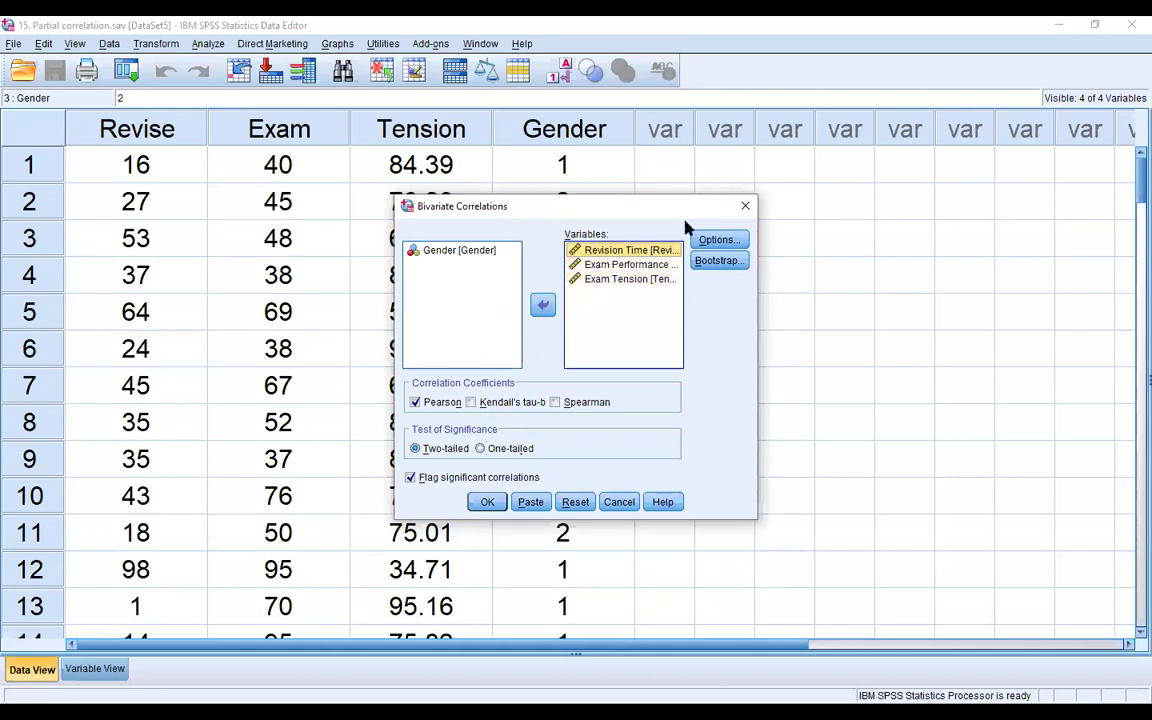
click(746, 208)
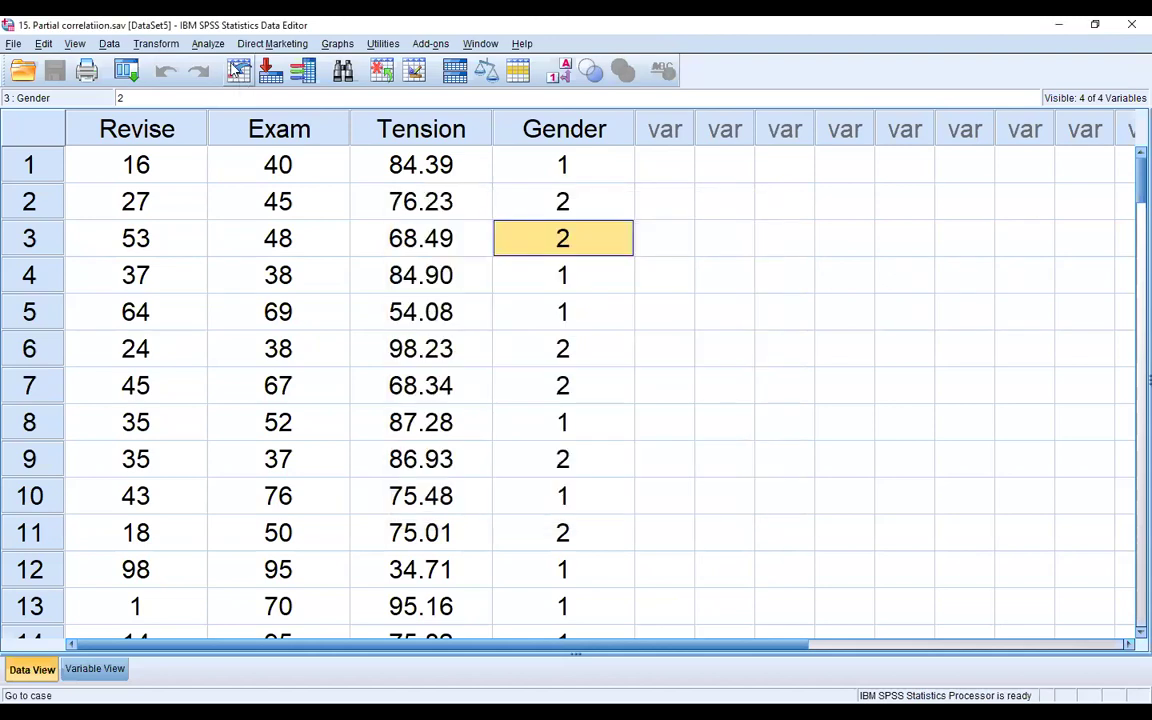
Step: Set up a partial correlation of Exam Performance and Exam Tension, controlling for Revision Time
click(204, 48)
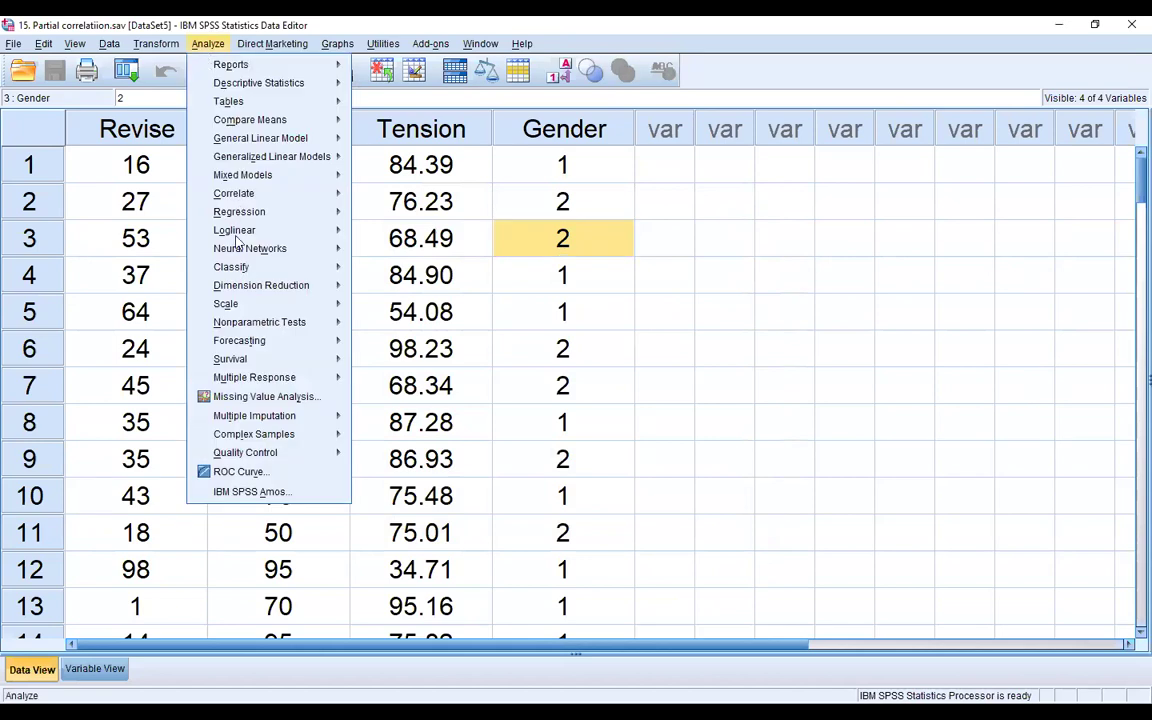
mouse_move(262, 193)
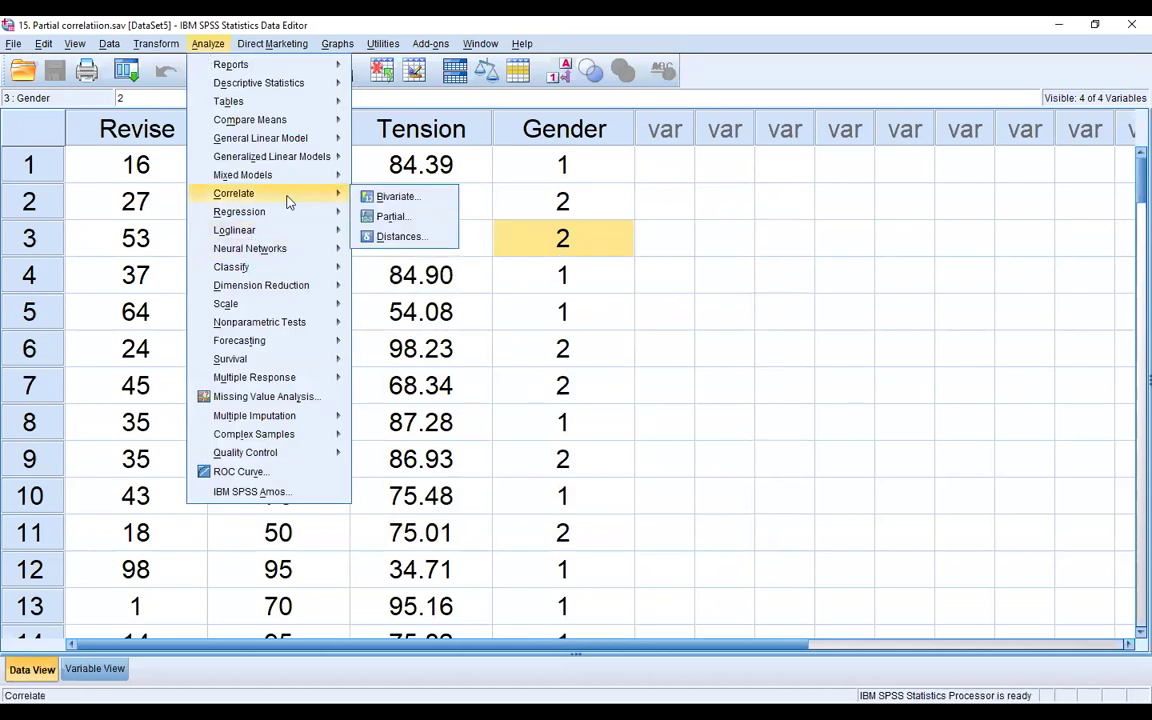
click(419, 217)
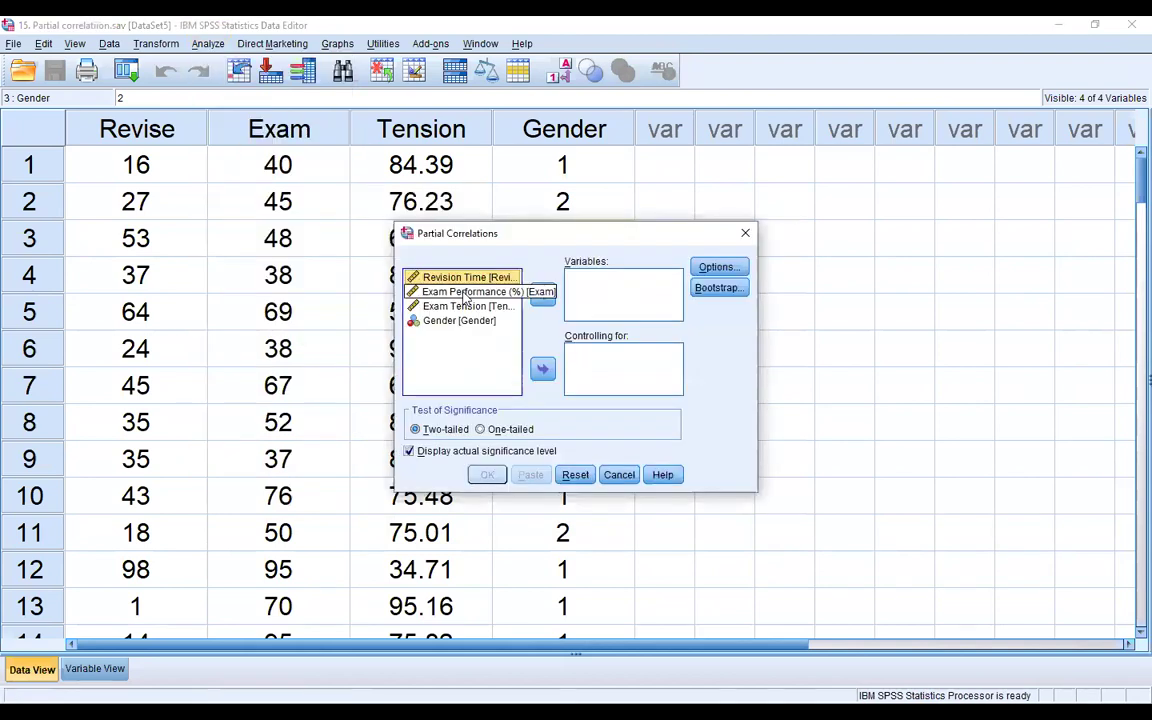
click(464, 294)
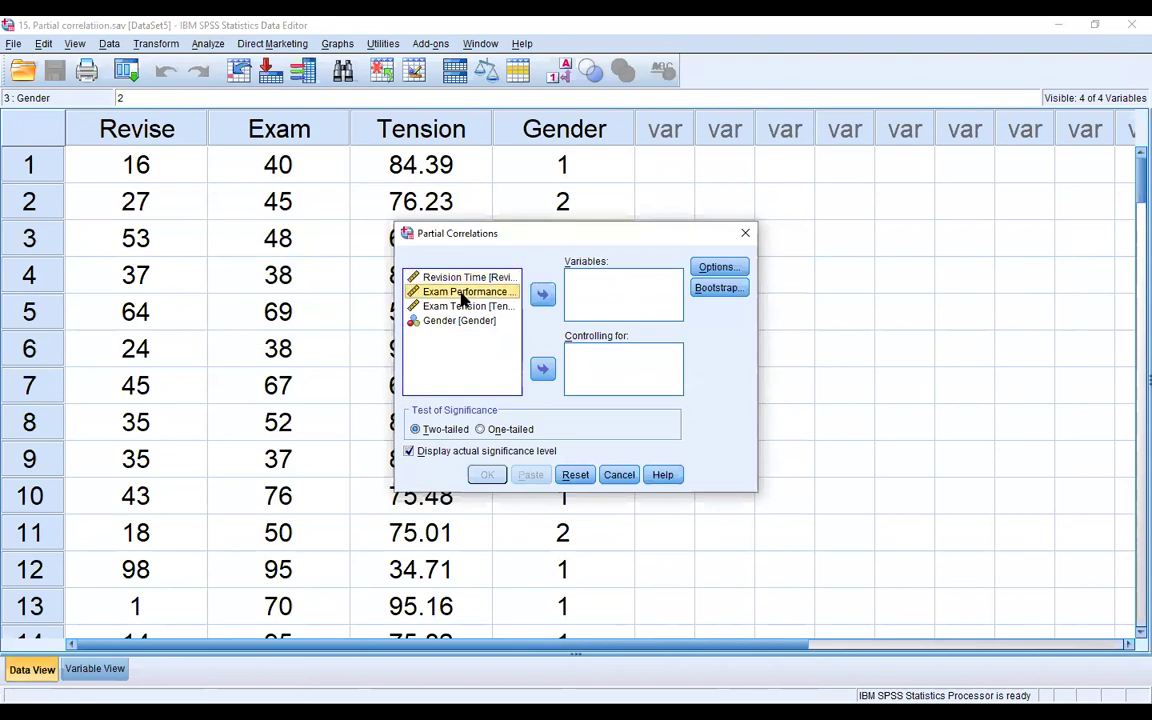
ctrl+click(463, 306)
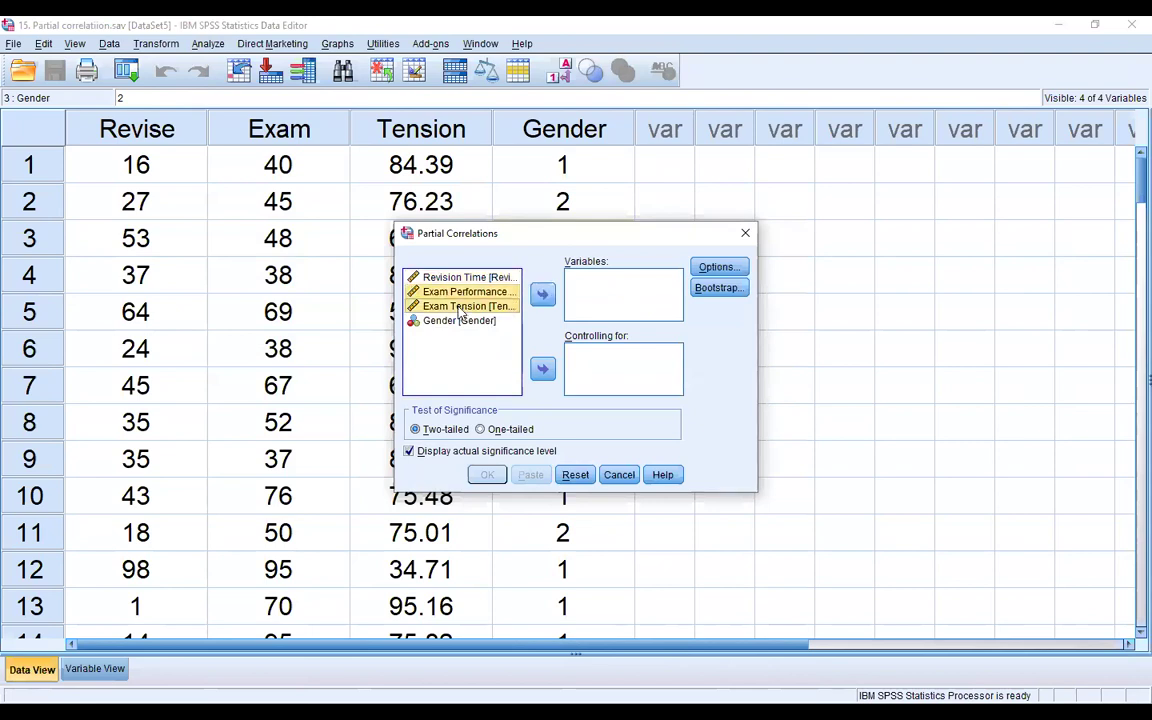
click(541, 297)
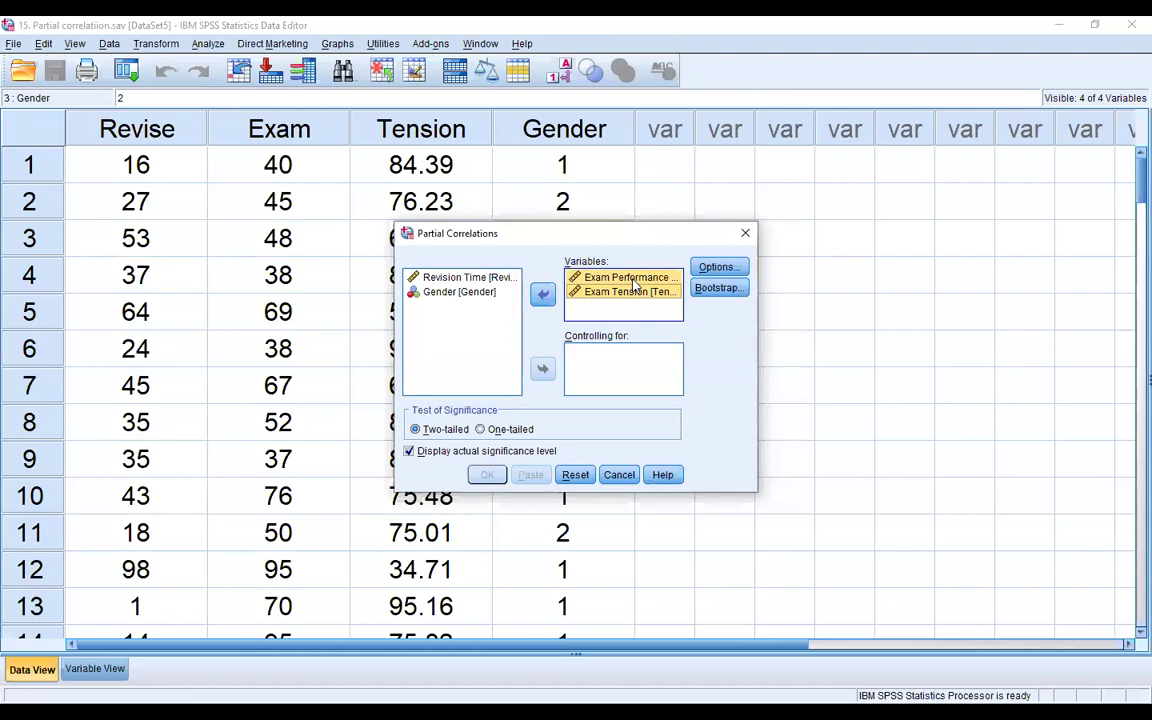
click(471, 279)
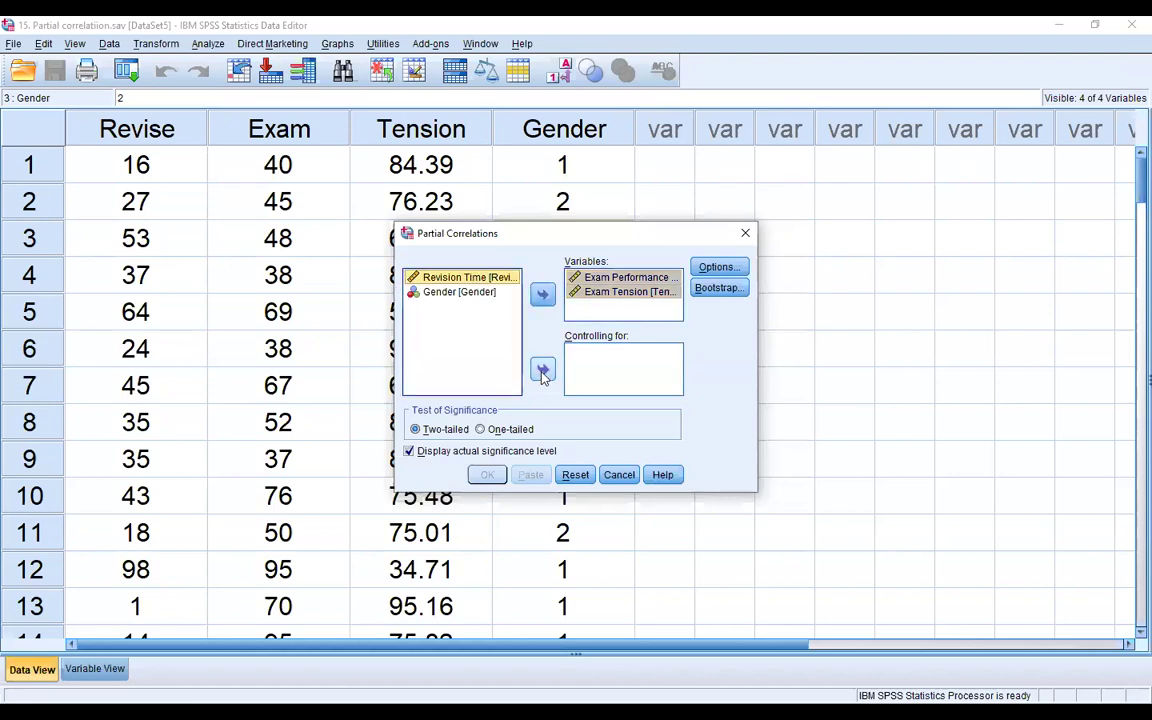
click(542, 369)
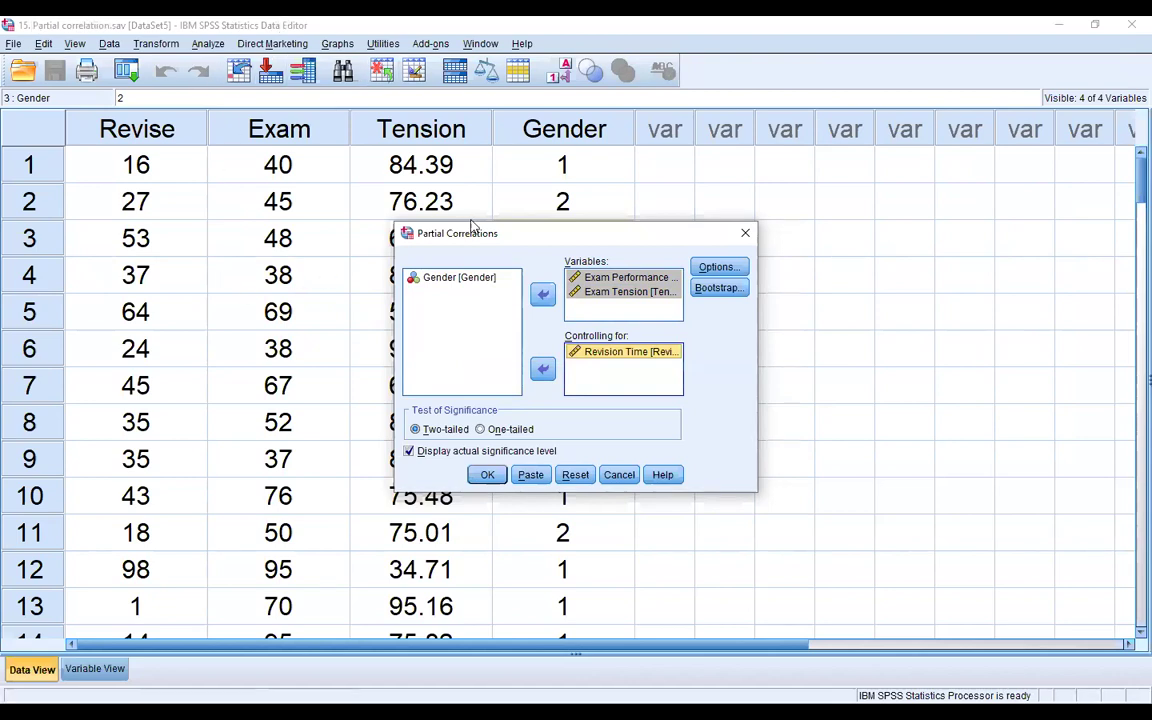
Step: Handwrite the regression equation Y = β0 + β1X1 + β2X2 on the screen beside the Partial Correlations dialog
drag(370, 240, 370, 275)
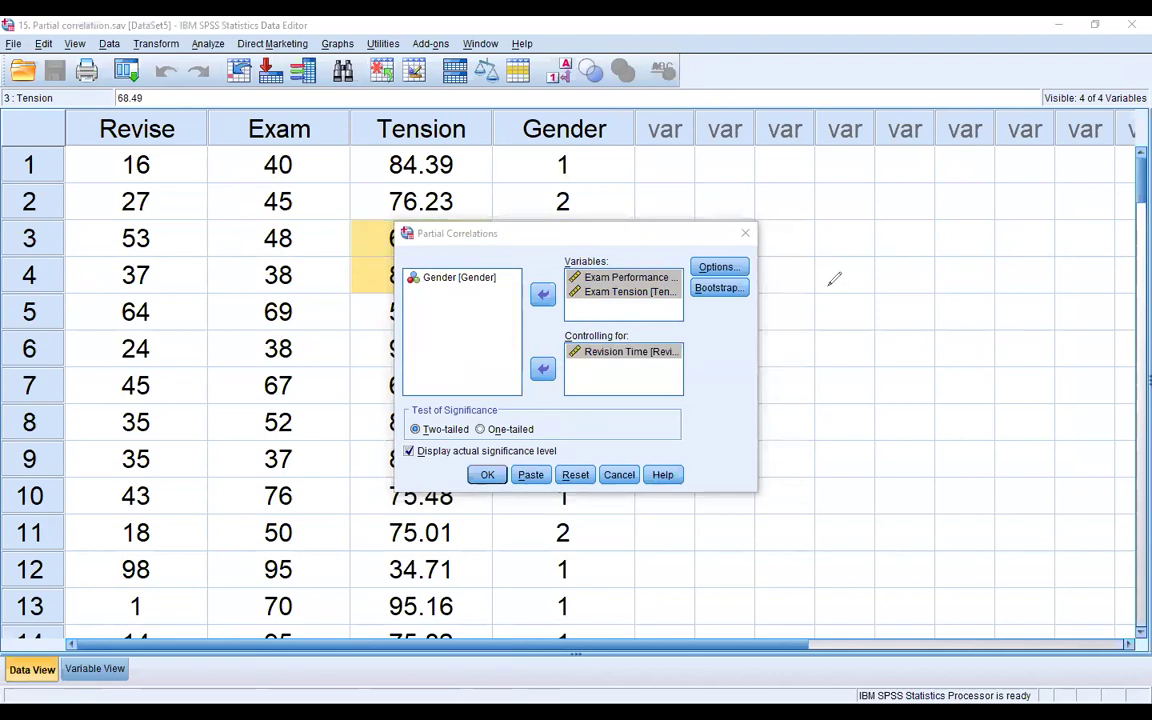
drag(830, 284, 839, 298)
mouse_move(848, 284)
mouse_down()
mouse_move(838, 314)
mouse_move(866, 293)
mouse_up()
mouse_move(851, 303)
mouse_down()
mouse_move(882, 292)
mouse_move(880, 318)
mouse_move(918, 283)
mouse_move(941, 283)
mouse_move(950, 308)
mouse_move(954, 288)
mouse_move(992, 301)
mouse_move(998, 285)
mouse_move(1020, 290)
mouse_move(1036, 314)
mouse_move(1072, 318)
mouse_up()
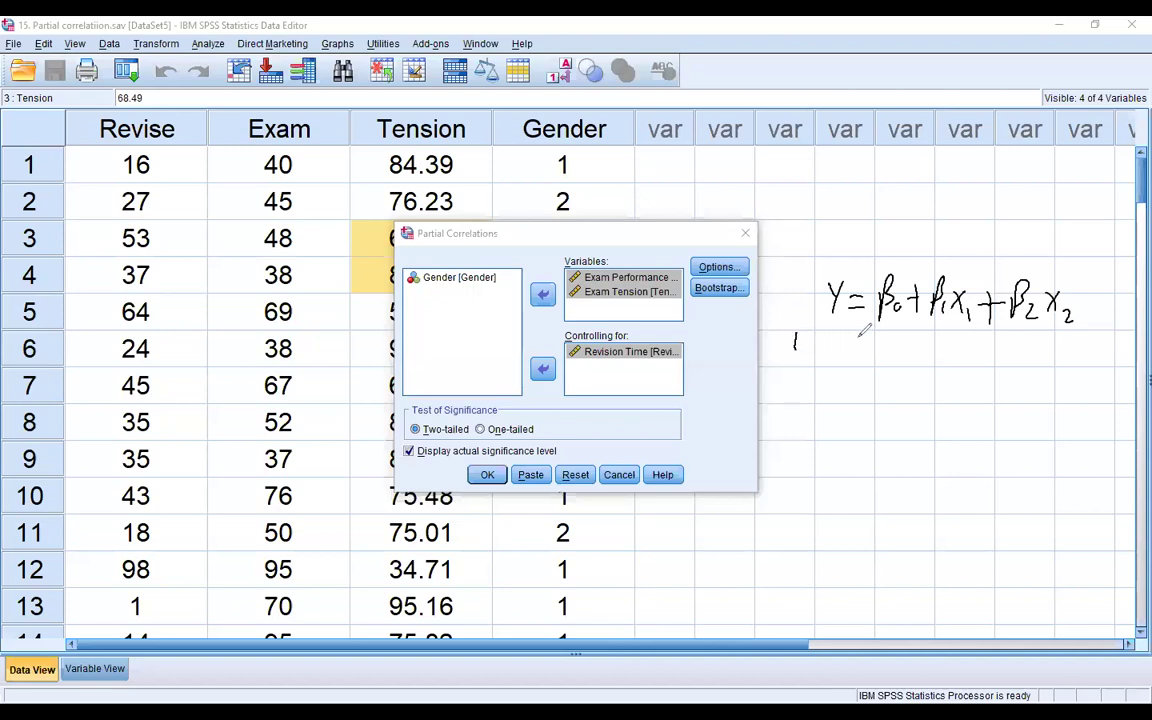
Step: Label the equation's Y, X1 and X2 terms by hand as E.P, E.T and R.T
drag(792, 338, 806, 352)
click(811, 348)
drag(818, 352, 832, 338)
mouse_move(948, 341)
mouse_down()
mouse_move(937, 358)
mouse_move(950, 358)
mouse_up()
click(962, 353)
mouse_move(967, 346)
mouse_down()
mouse_move(980, 345)
mouse_move(962, 360)
mouse_up()
mouse_move(1058, 348)
mouse_down()
mouse_move(1057, 367)
mouse_move(1061, 357)
mouse_move(1070, 367)
mouse_up()
click(1074, 358)
mouse_move(1088, 348)
mouse_down()
mouse_move(1088, 366)
mouse_move(1098, 346)
mouse_up()
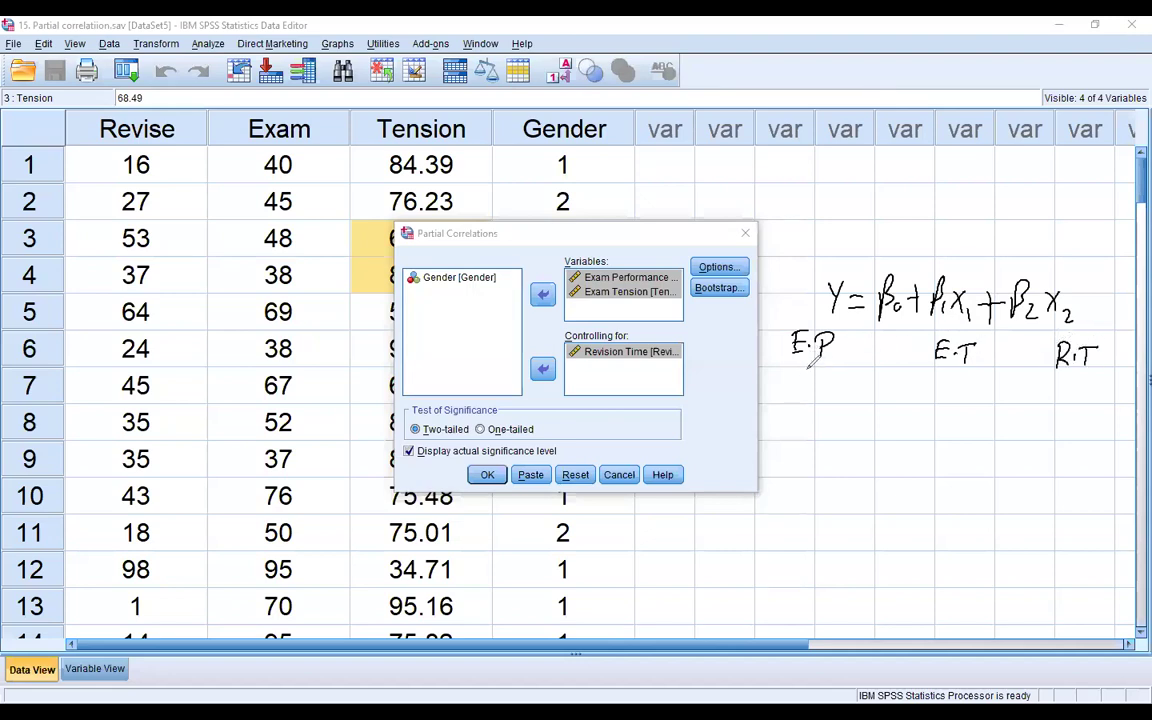
Step: Draw an arrow from E.T to E.P, circle the β2X2 term and mark the control variable, and erase all the annotations
mouse_move(808, 365)
mouse_down()
mouse_move(879, 393)
mouse_move(945, 370)
mouse_up()
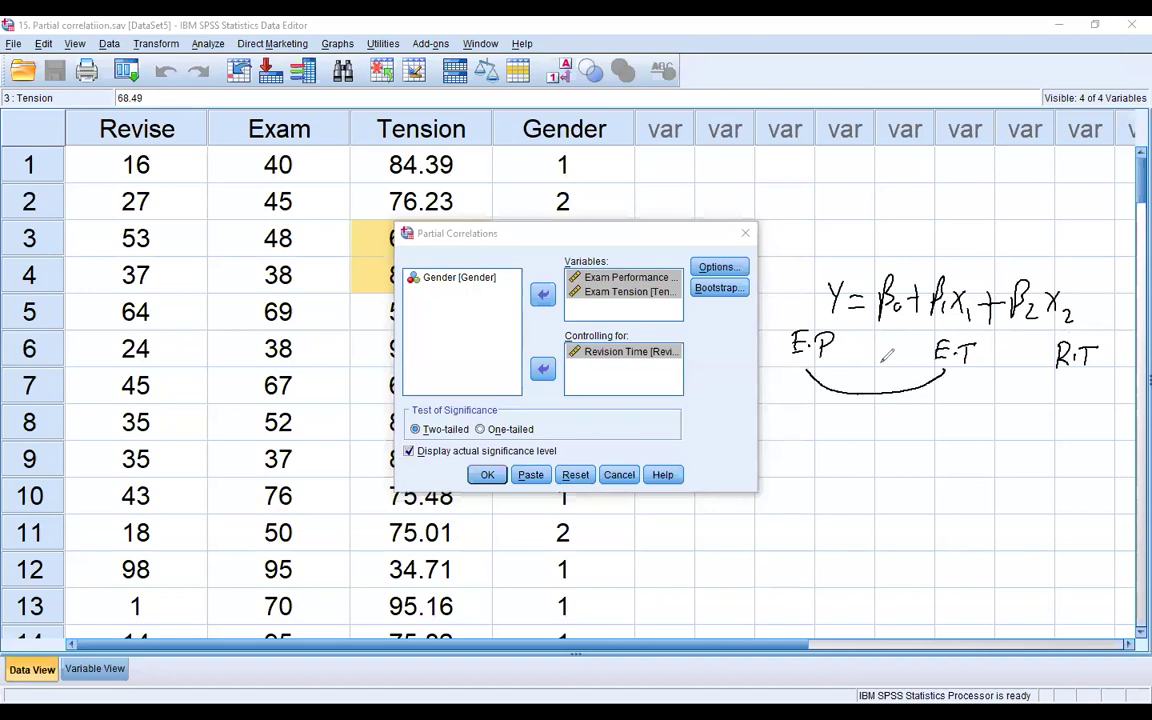
drag(812, 366, 835, 371)
mouse_move(1017, 252)
mouse_down()
mouse_move(1003, 318)
mouse_move(1030, 340)
mouse_move(1062, 342)
mouse_move(1106, 310)
mouse_move(1078, 270)
mouse_up()
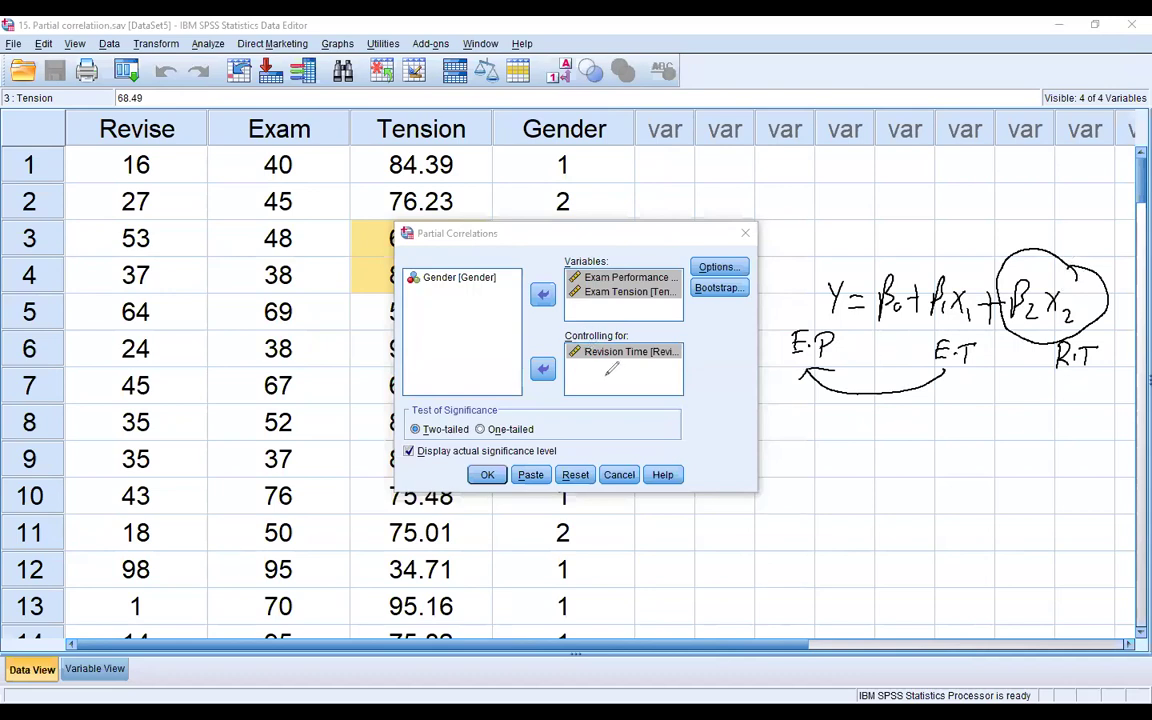
drag(605, 372, 634, 369)
key(e)
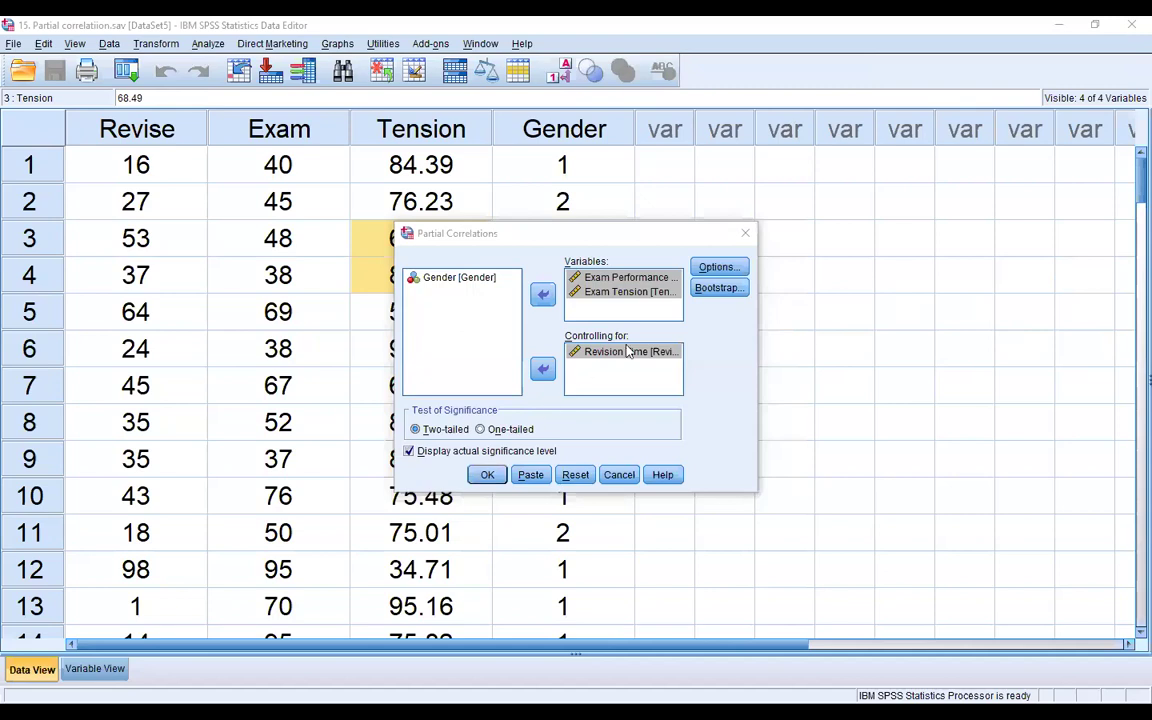
Step: Include zero-order correlations in the options and run the two-tailed partial correlation
click(715, 268)
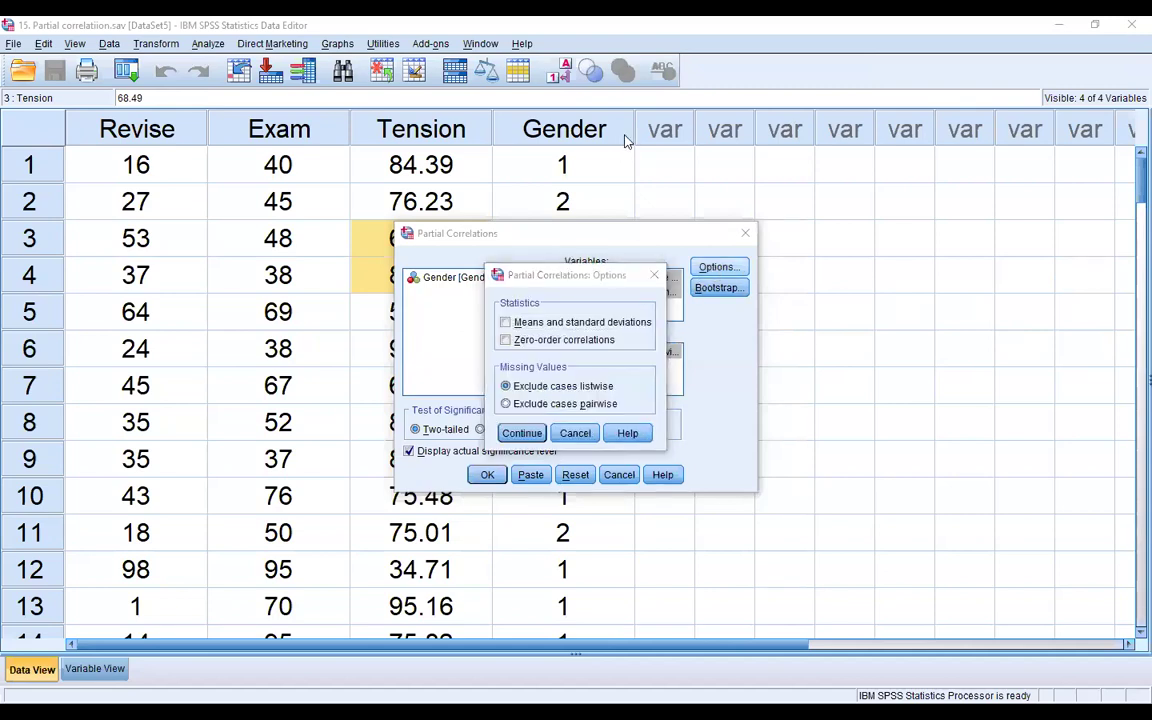
click(507, 341)
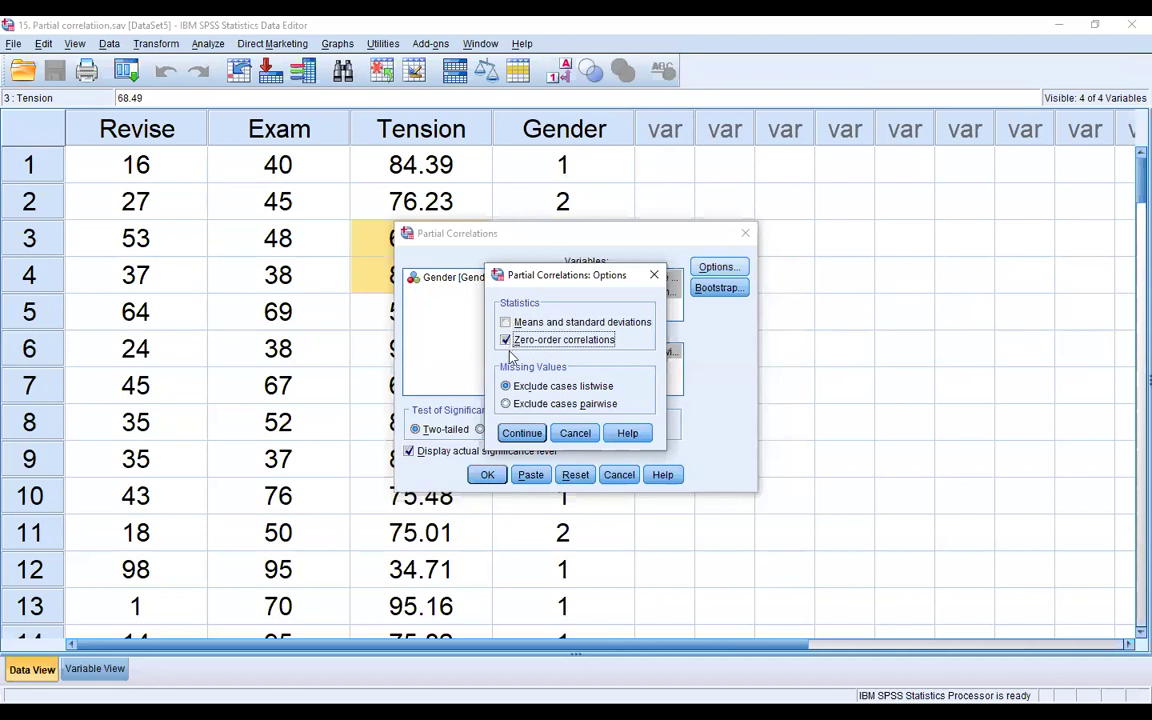
click(521, 436)
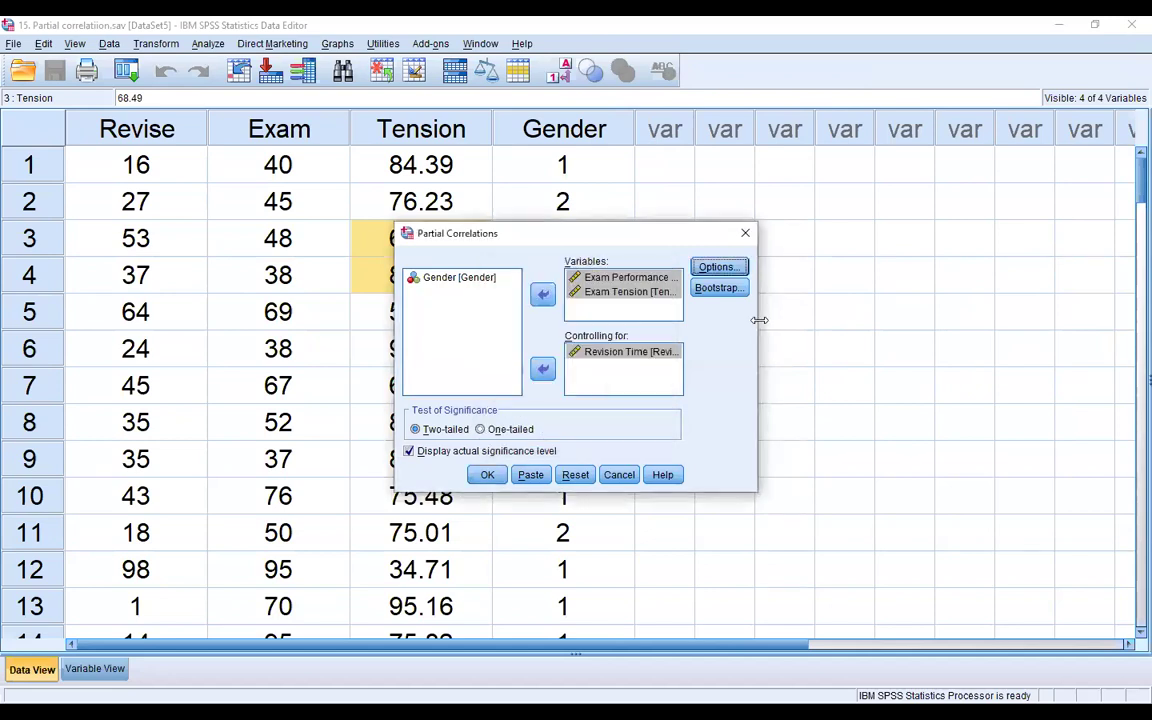
click(490, 476)
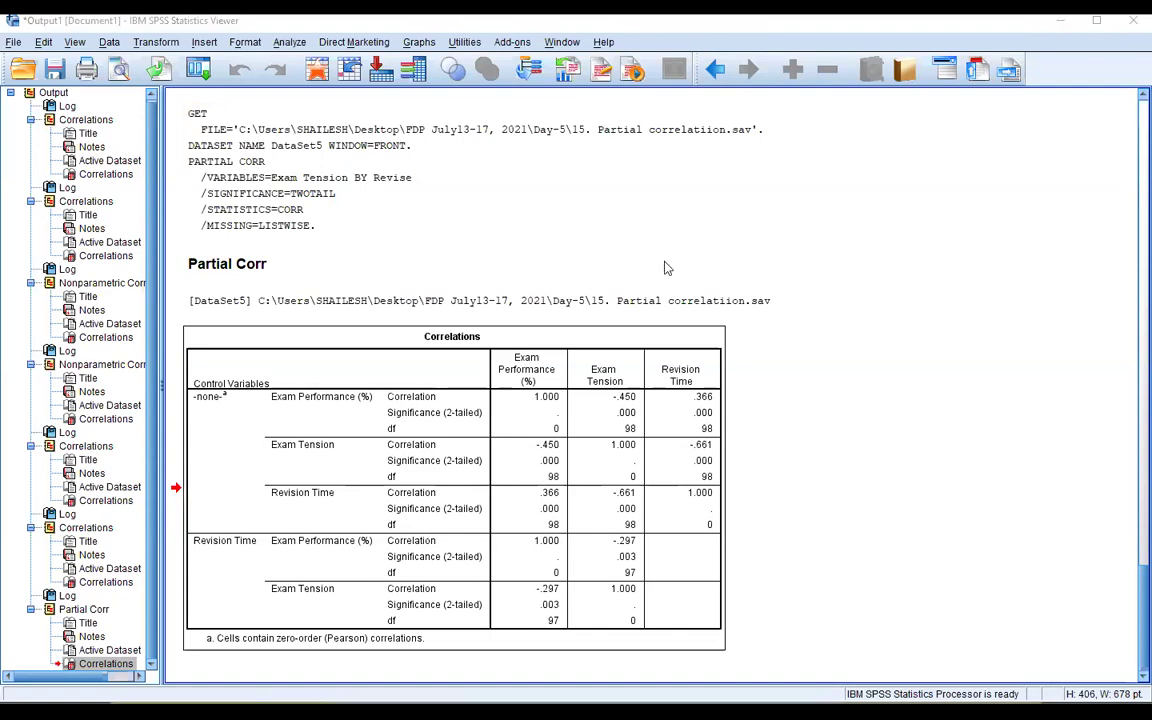
Step: Tick the Control Variables heading, the Revision Time heading and control row in the output table, and underline that row's Exam Performance (%)
click(578, 447)
drag(276, 372, 320, 344)
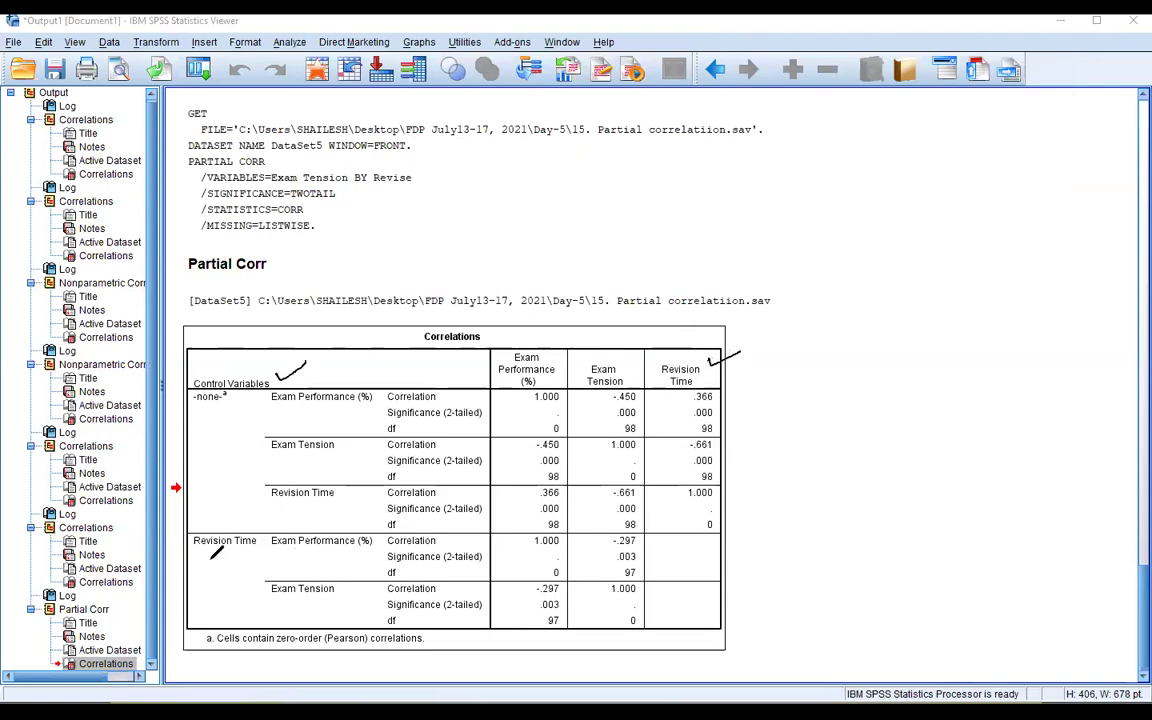
drag(207, 561, 232, 549)
mouse_move(276, 551)
mouse_down()
mouse_move(288, 540)
mouse_move(375, 554)
mouse_up()
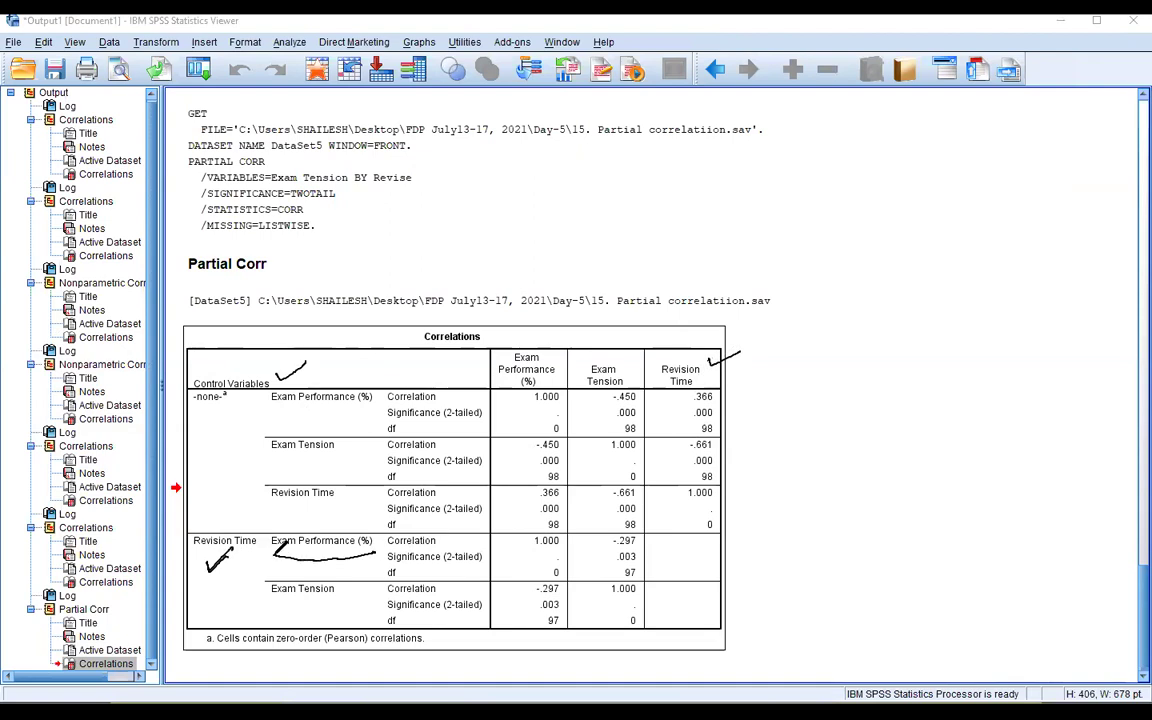
key(ctrl+z)
Step: Sketch a pair of arrowed axes beside the correlations table and handwrite two boxed variable notes above it, ticking the lower one
mouse_move(837, 236)
mouse_down()
mouse_move(842, 378)
mouse_move(963, 386)
mouse_up()
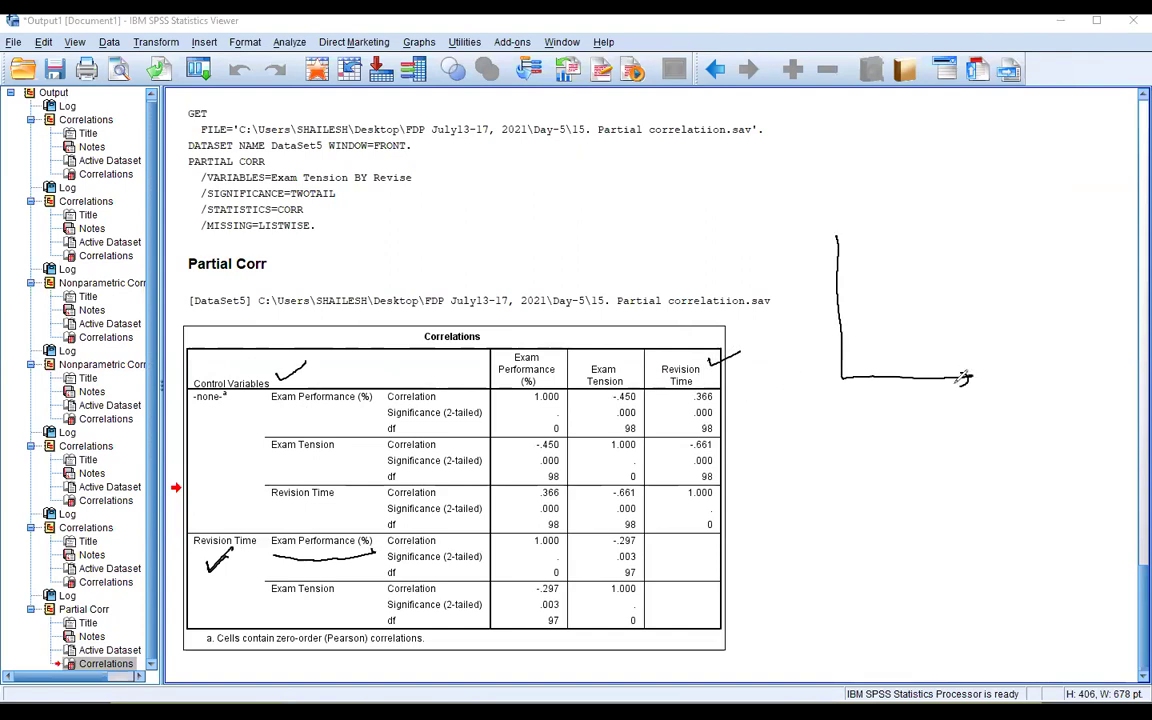
drag(829, 245, 851, 242)
mouse_move(614, 179)
mouse_down()
mouse_move(608, 208)
mouse_move(704, 200)
mouse_move(627, 172)
mouse_move(621, 192)
mouse_move(632, 180)
mouse_up()
mouse_move(622, 186)
mouse_down()
mouse_move(678, 182)
mouse_move(630, 214)
mouse_move(662, 204)
mouse_up()
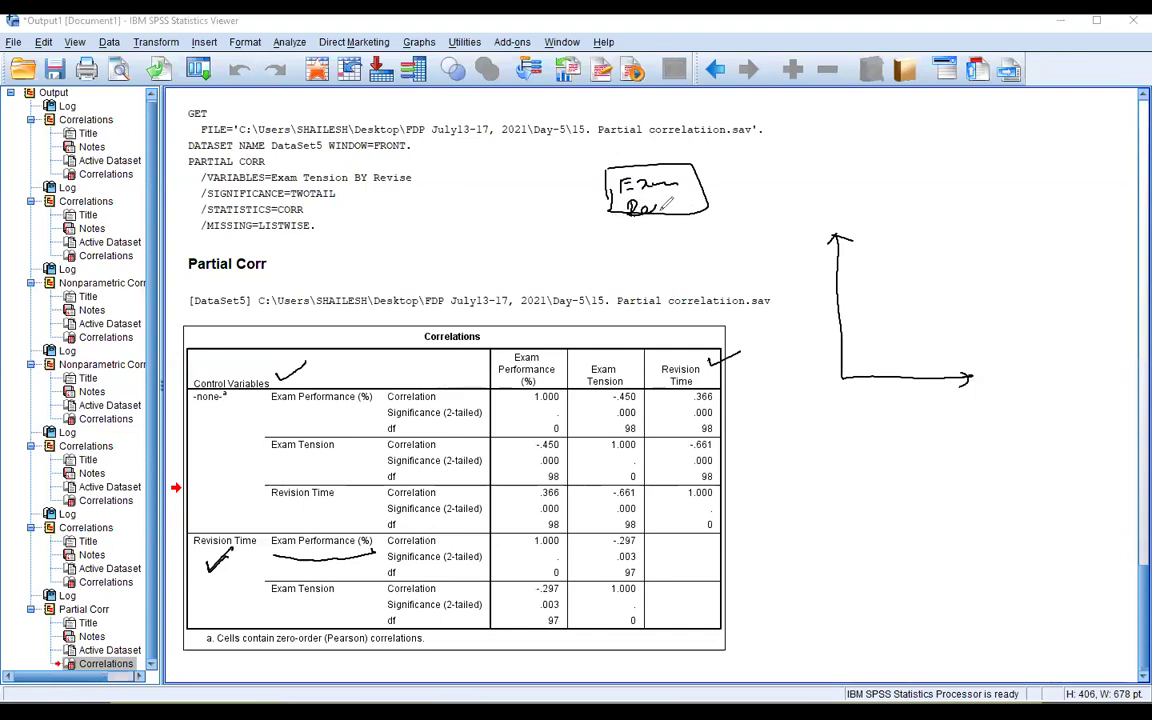
drag(668, 200, 688, 203)
mouse_move(693, 249)
mouse_down()
mouse_move(695, 287)
mouse_move(700, 250)
mouse_move(656, 278)
mouse_move(702, 268)
mouse_up()
drag(604, 268, 637, 256)
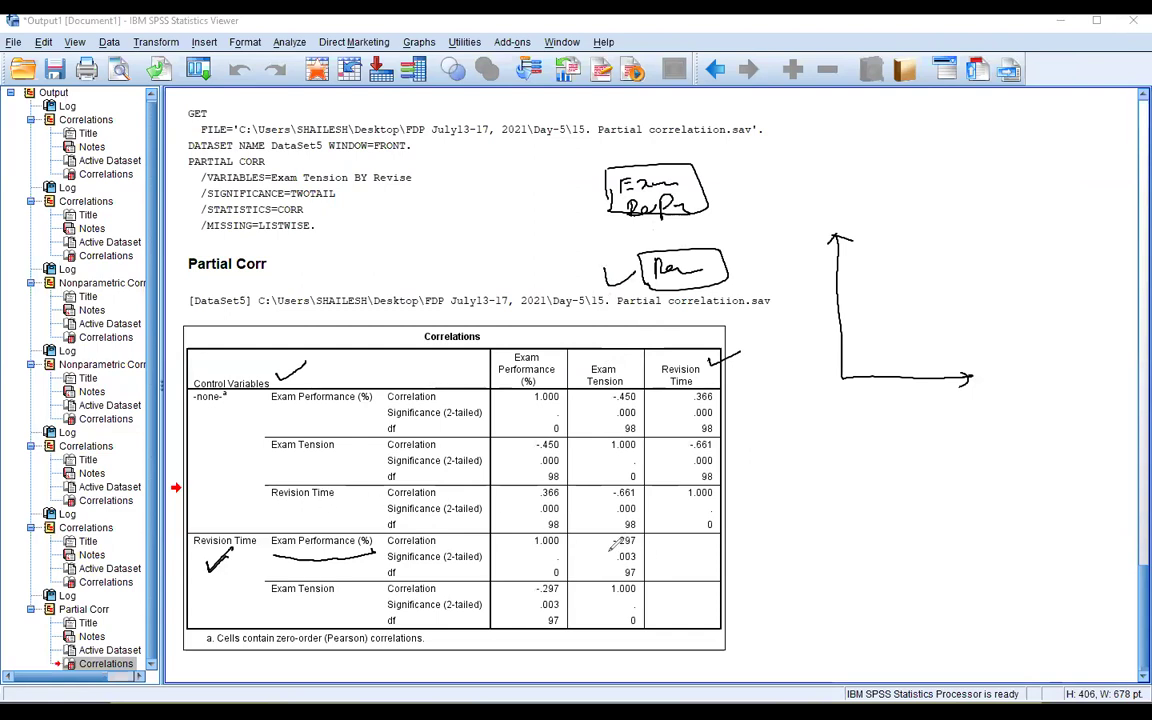
Step: Circle the partial correlation -.297, label the sketched axes Exam Per and Exam Tension, and draw a descending line between them
drag(612, 536, 600, 550)
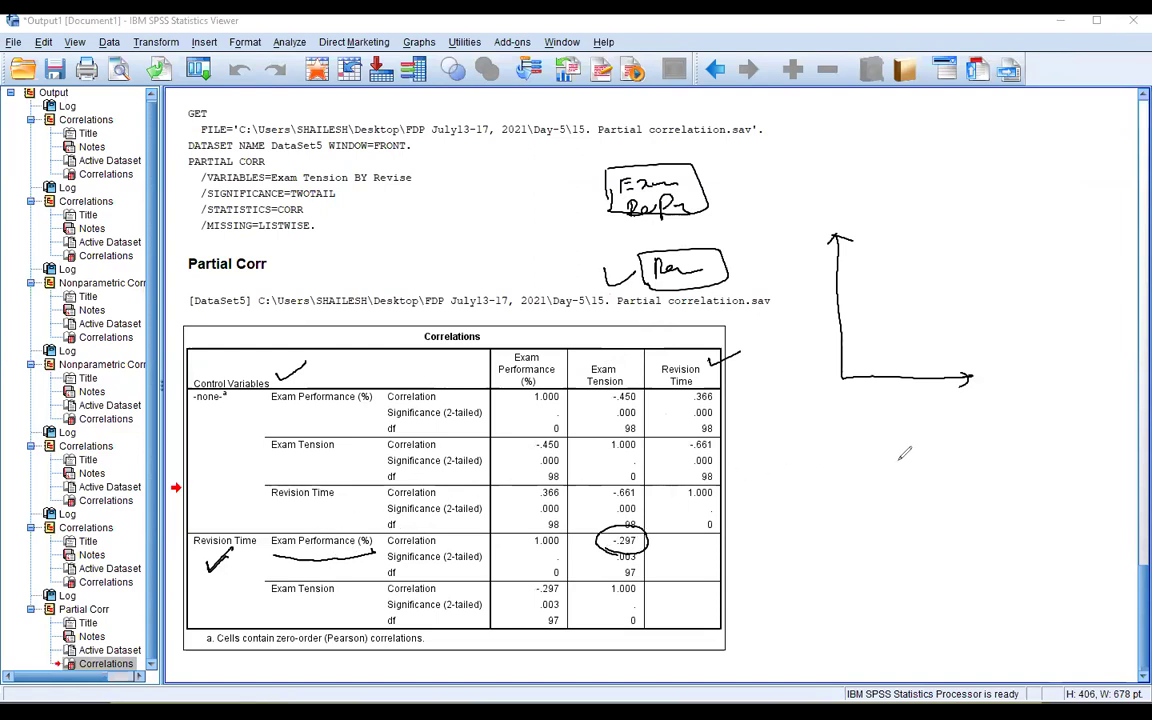
drag(779, 227, 824, 220)
mouse_move(787, 263)
mouse_down()
mouse_move(787, 296)
mouse_move(818, 280)
mouse_up()
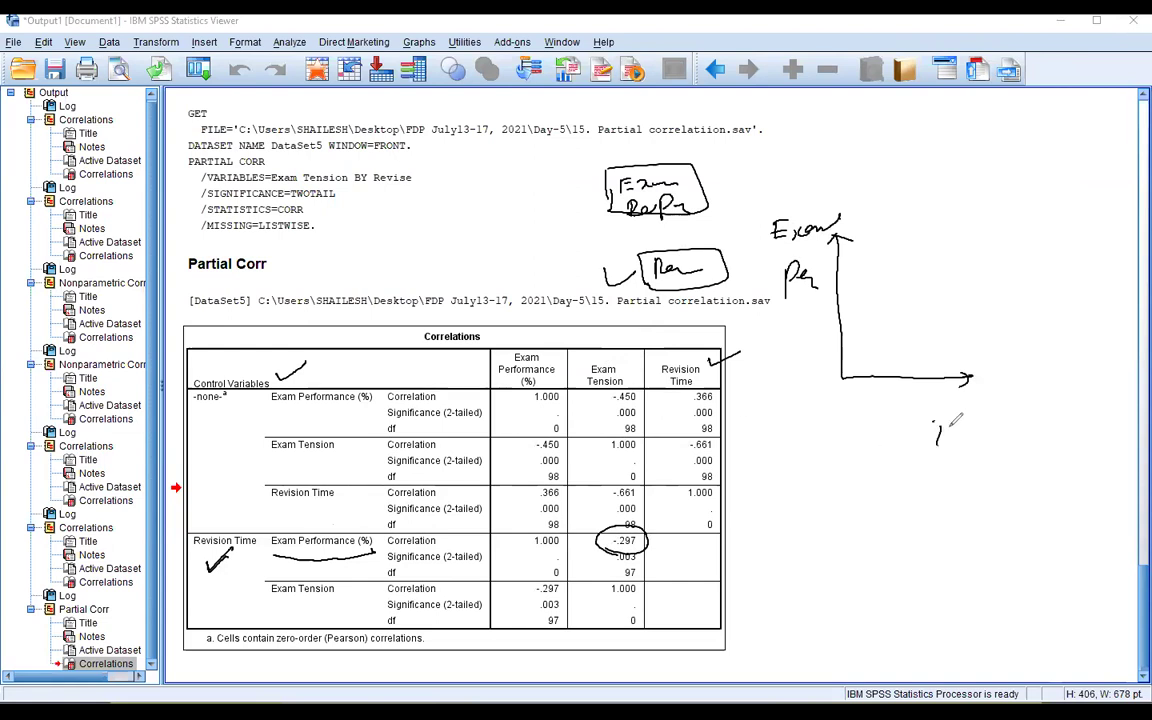
mouse_move(935, 420)
mouse_down()
mouse_move(952, 440)
mouse_move(1048, 430)
mouse_move(1100, 446)
mouse_up()
drag(850, 260, 943, 350)
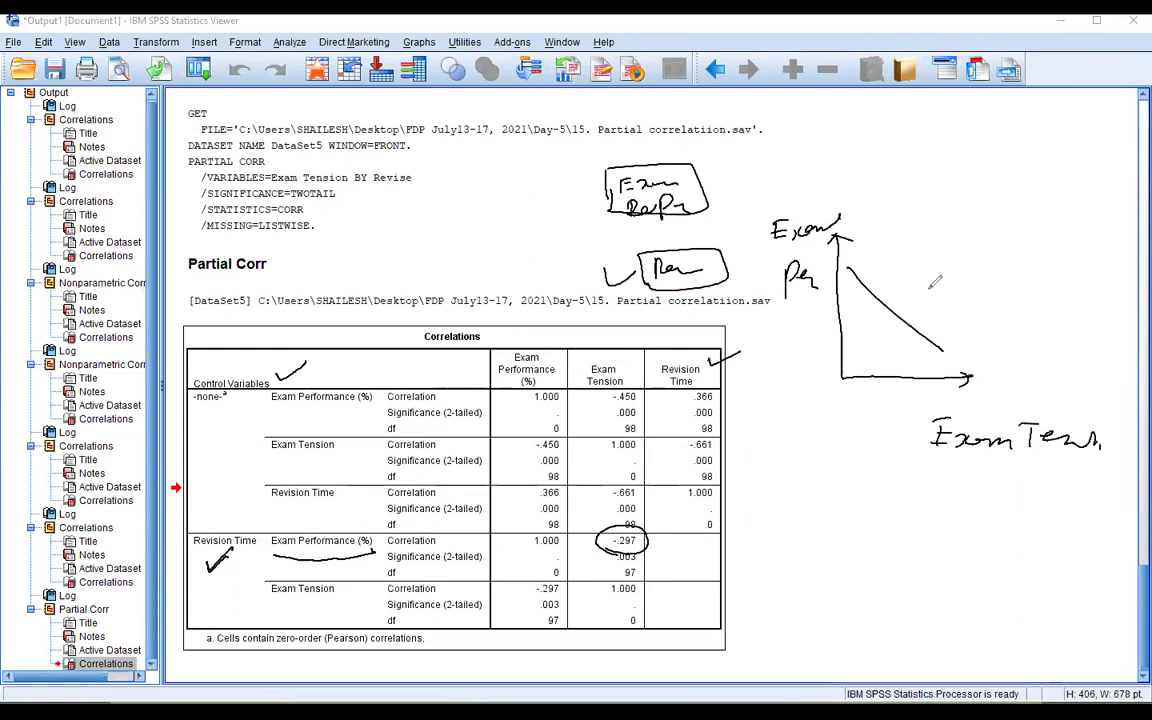
Step: Handwrite r = -.297 beside the descending line and underline it
drag(918, 288, 965, 288)
mouse_move(945, 295)
mouse_down()
mouse_move(927, 344)
mouse_move(994, 309)
mouse_move(984, 288)
mouse_move(1067, 297)
mouse_up()
click(1013, 288)
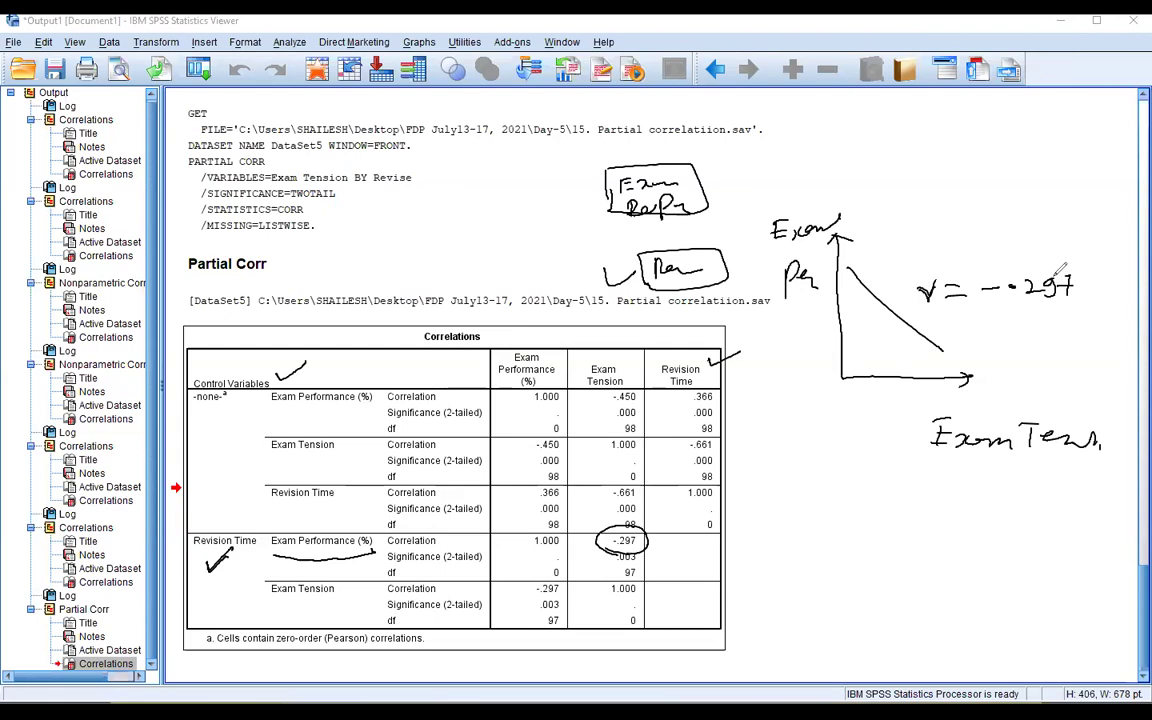
drag(925, 310, 1075, 306)
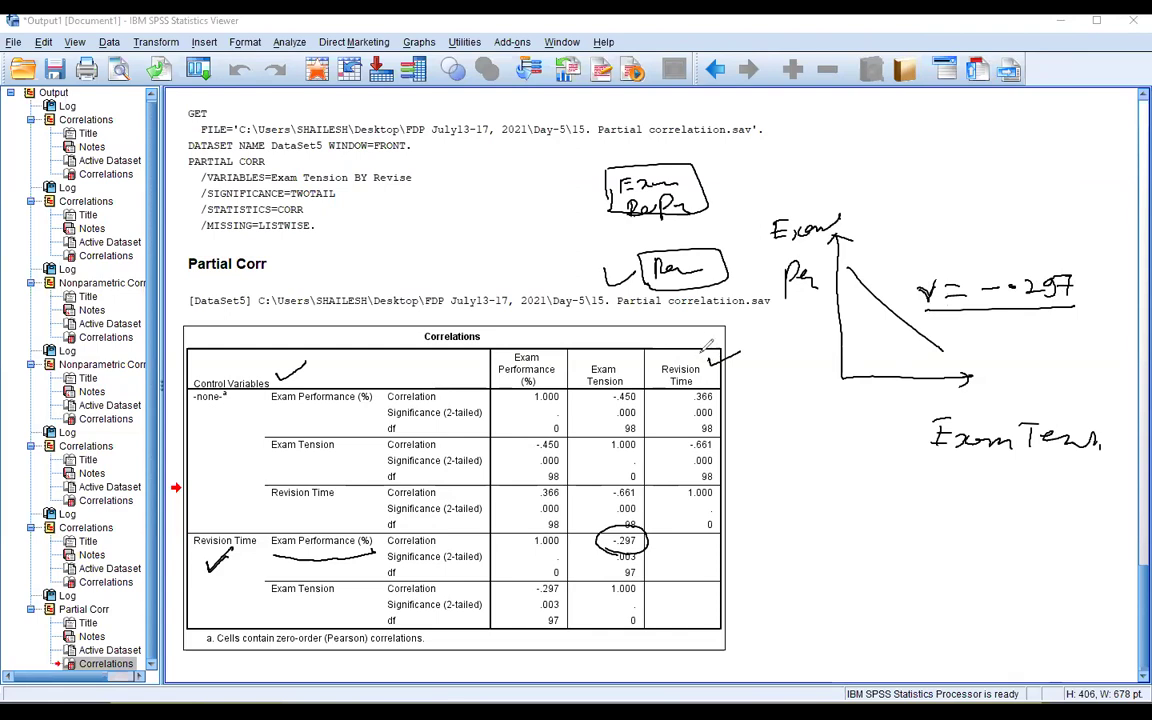
Step: Circle the uncontrolled exam performance–tension correlation, tick the partial one, and draw an arrow from the first to a handwritten r = -.450
drag(622, 386, 618, 388)
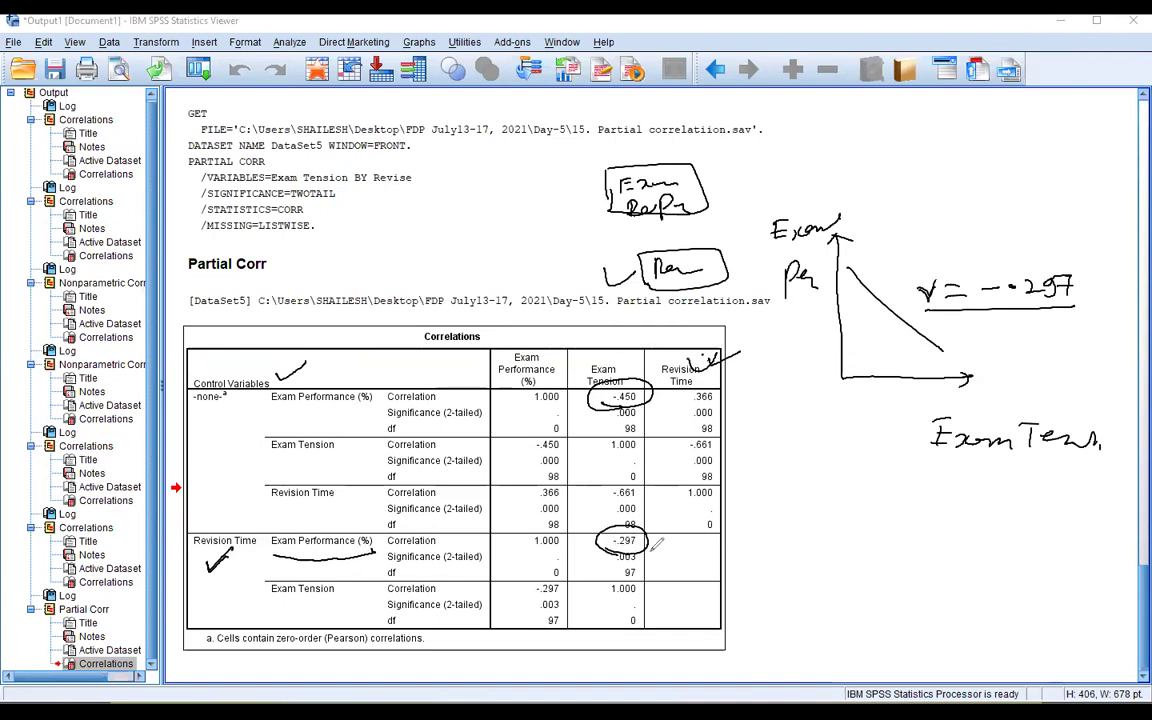
drag(650, 547, 668, 540)
drag(650, 405, 775, 432)
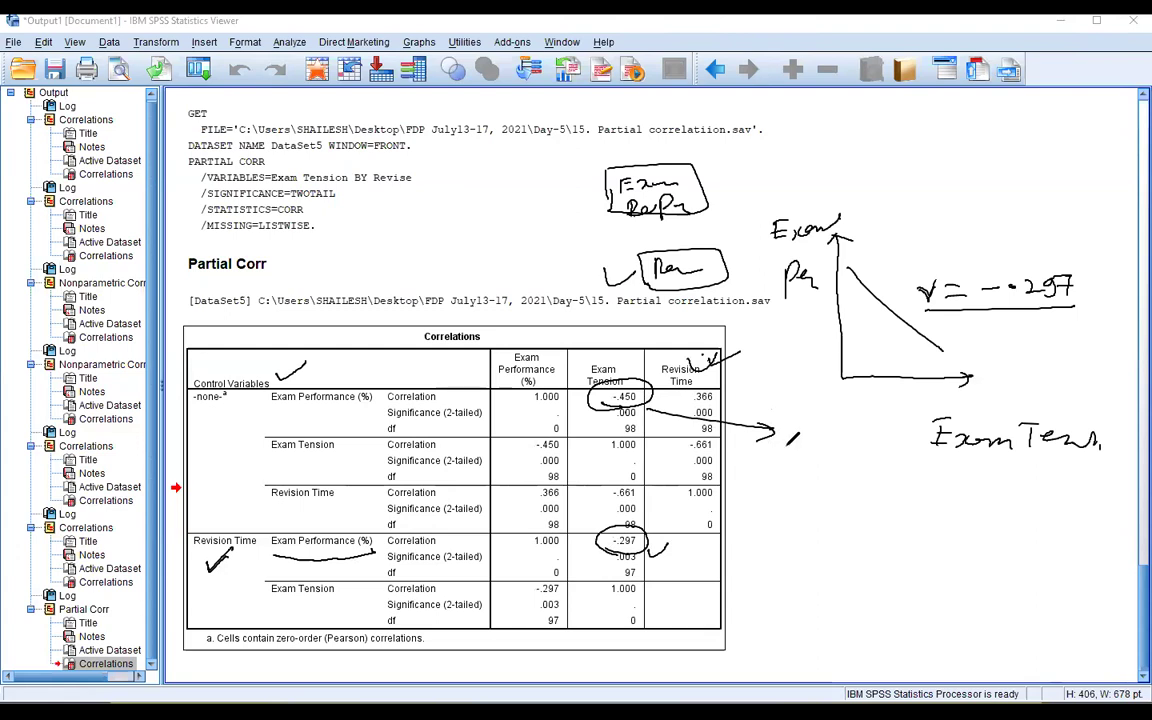
drag(805, 443, 884, 452)
drag(908, 428, 900, 450)
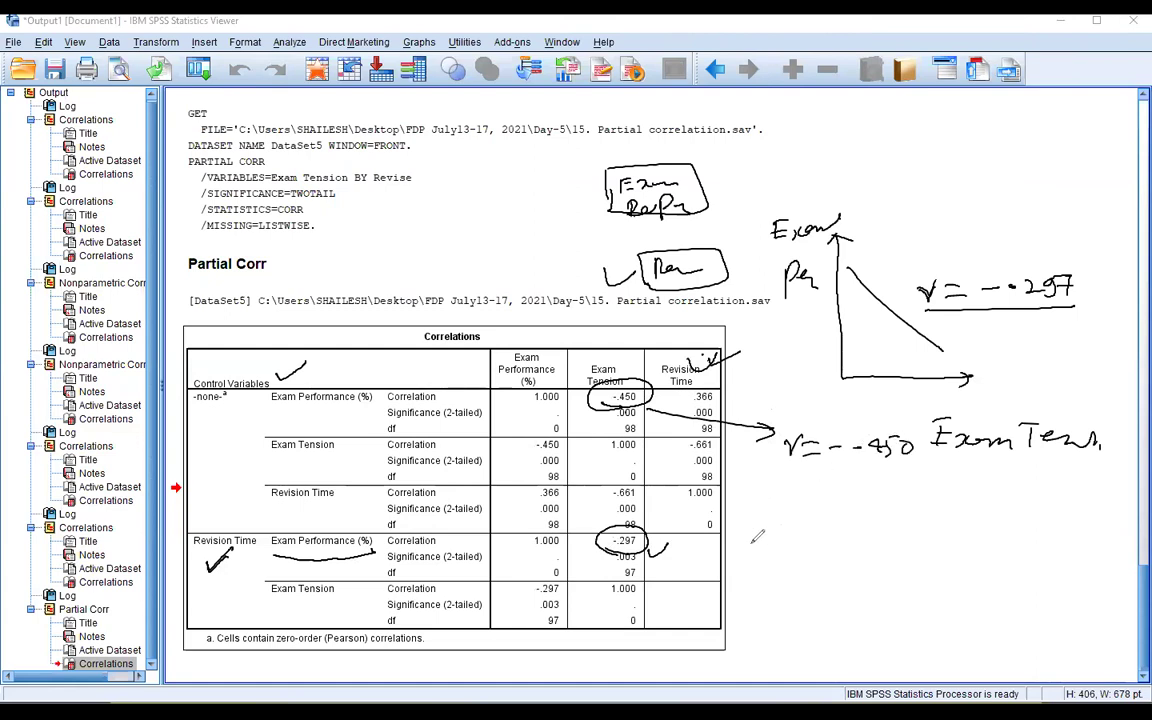
Step: Draw a line from the circled partial correlation to a handwritten, double-underlined r = -.297 and add another tick beside the circle
mouse_move(650, 548)
mouse_down()
mouse_move(830, 535)
mouse_move(868, 546)
mouse_up()
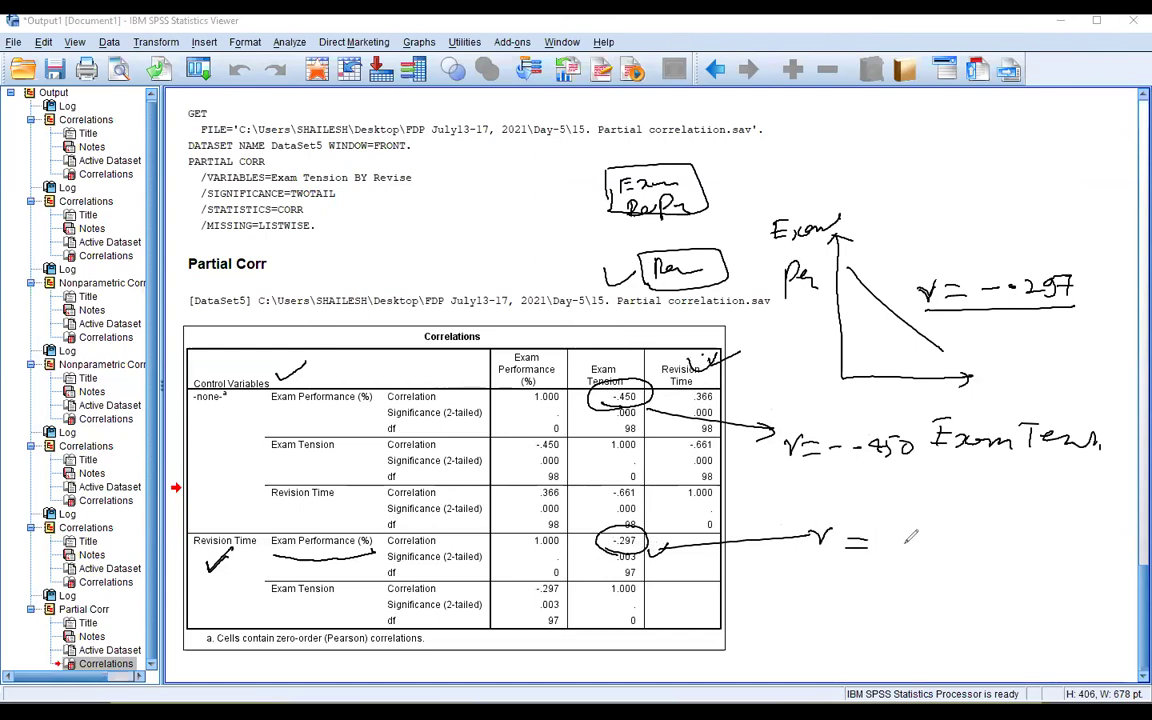
drag(882, 542, 898, 542)
click(910, 541)
drag(940, 533, 985, 548)
drag(760, 584, 1040, 578)
drag(808, 591, 1010, 589)
drag(660, 545, 715, 535)
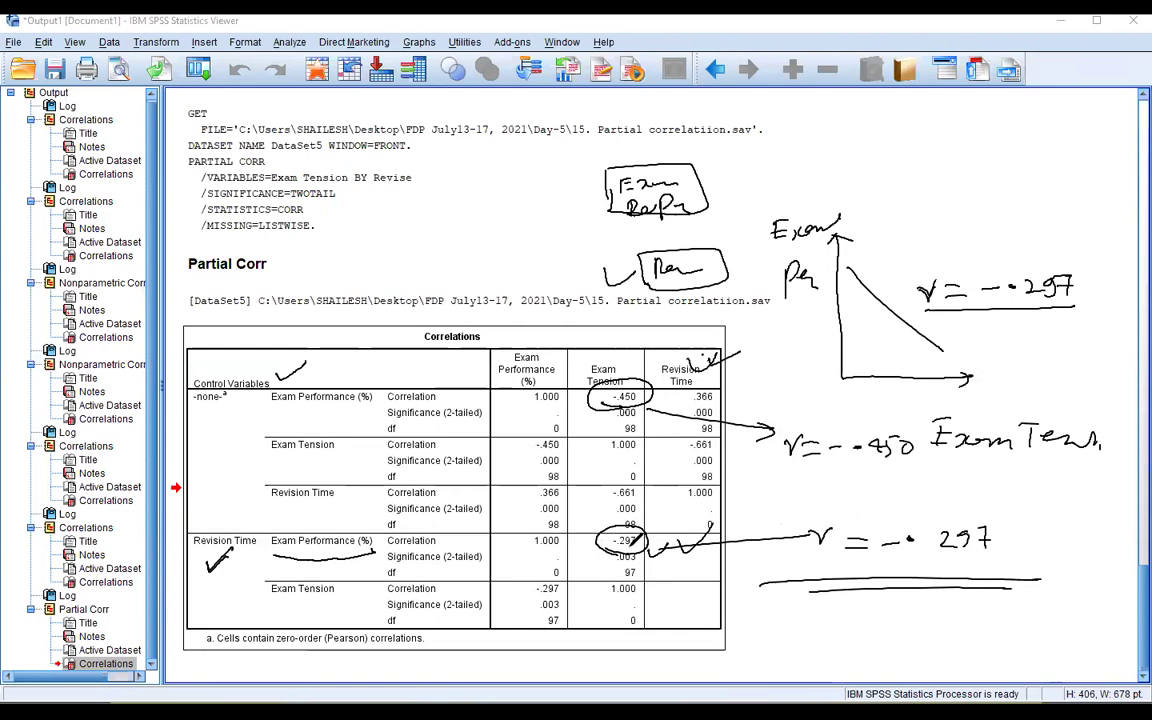
Step: Handwrite Y = β0 + β1X1 + β2X2 above the table, circle X1 and β2X2, note revision under β2X2, and link X1 to Y
drag(341, 238, 354, 266)
mouse_move(367, 248)
mouse_down()
mouse_move(398, 236)
mouse_move(418, 245)
mouse_move(440, 234)
mouse_move(442, 261)
mouse_move(458, 228)
mouse_move(471, 248)
mouse_move(476, 230)
mouse_move(470, 238)
mouse_move(512, 250)
mouse_move(520, 225)
mouse_move(545, 218)
mouse_move(559, 233)
mouse_move(563, 214)
mouse_move(574, 245)
mouse_up()
drag(575, 195, 575, 193)
mouse_move(555, 272)
mouse_down()
mouse_move(563, 320)
mouse_move(622, 318)
mouse_up()
mouse_move(450, 200)
mouse_down()
mouse_move(420, 230)
mouse_move(483, 260)
mouse_move(362, 266)
mouse_move(366, 280)
mouse_up()
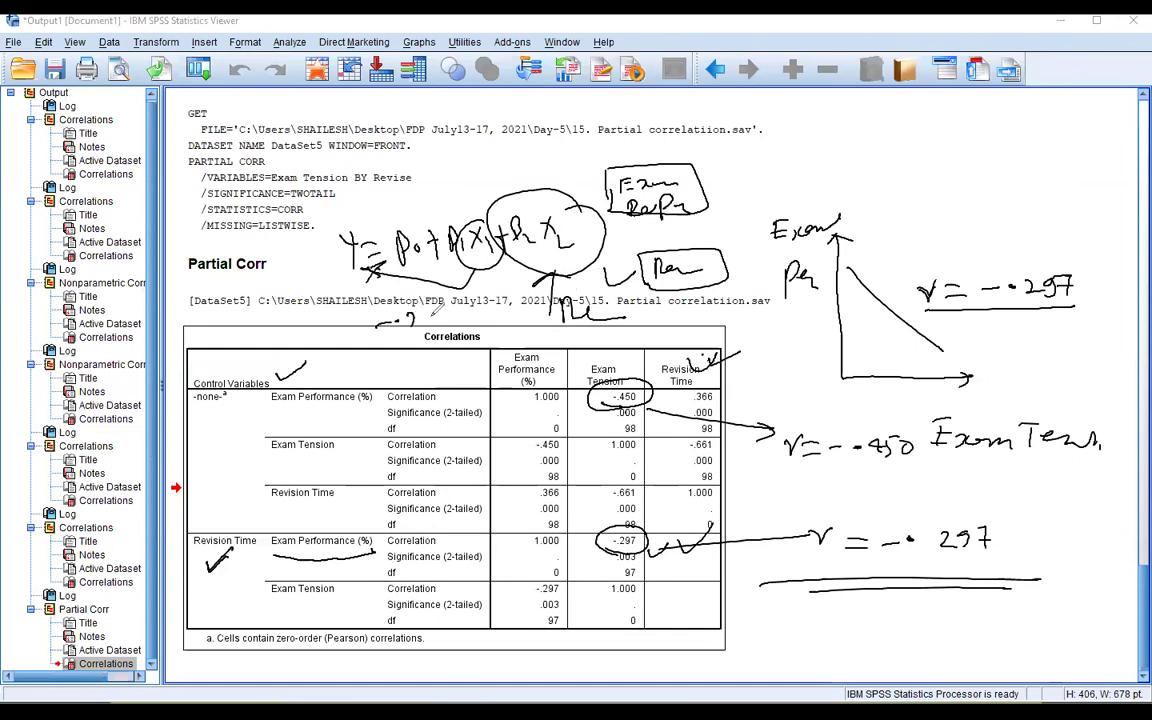
Step: Annotate the equation with -.297, a tick and an arrow from X2 to Y, tick the table coefficients, and erase all annotations
drag(378, 323, 450, 312)
drag(522, 170, 564, 166)
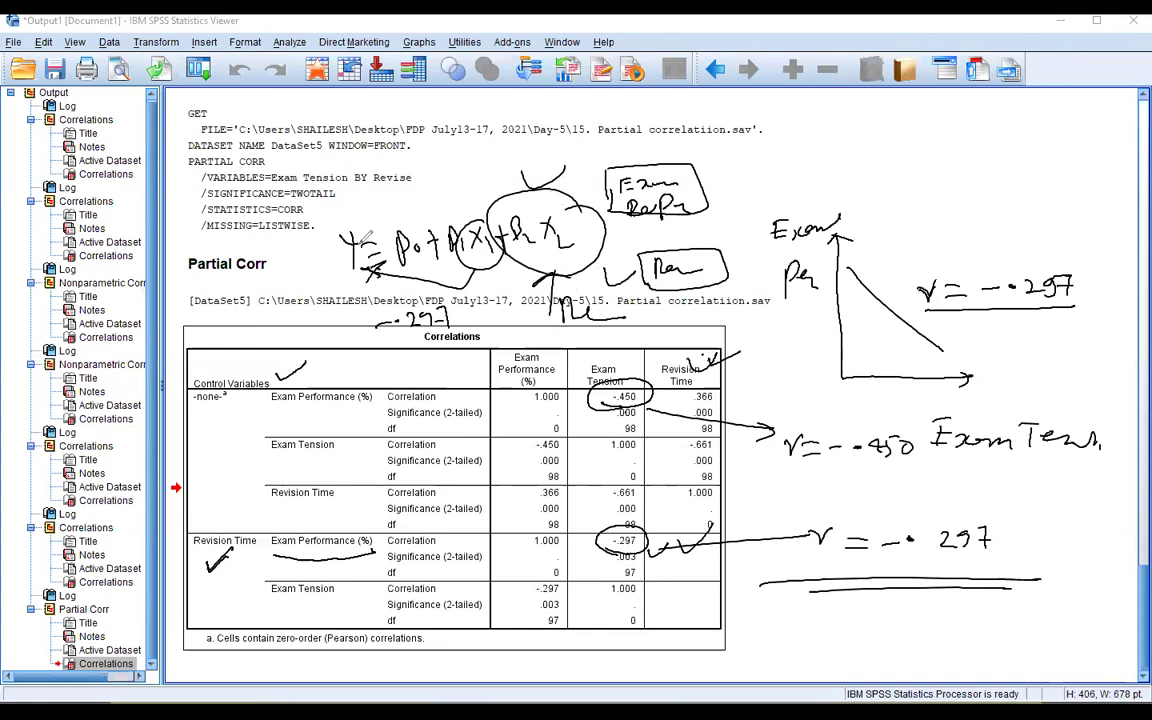
drag(318, 248, 436, 266)
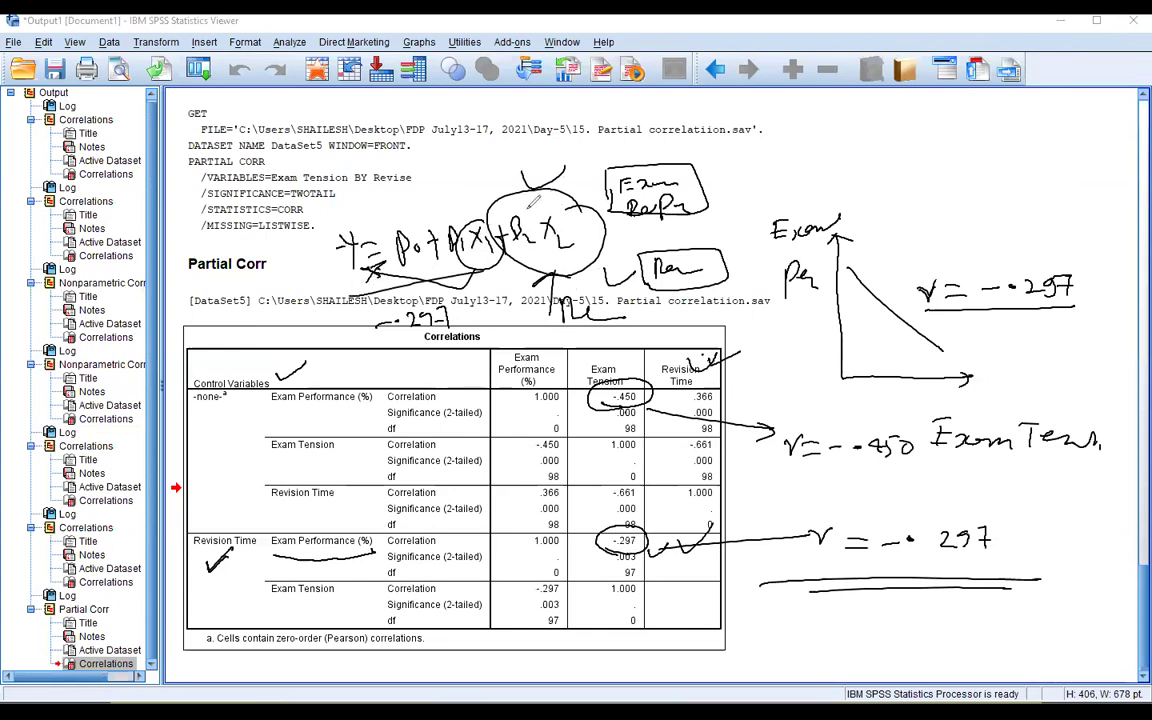
mouse_move(565, 210)
mouse_down()
mouse_move(545, 240)
mouse_move(530, 200)
mouse_move(470, 176)
mouse_move(356, 232)
mouse_up()
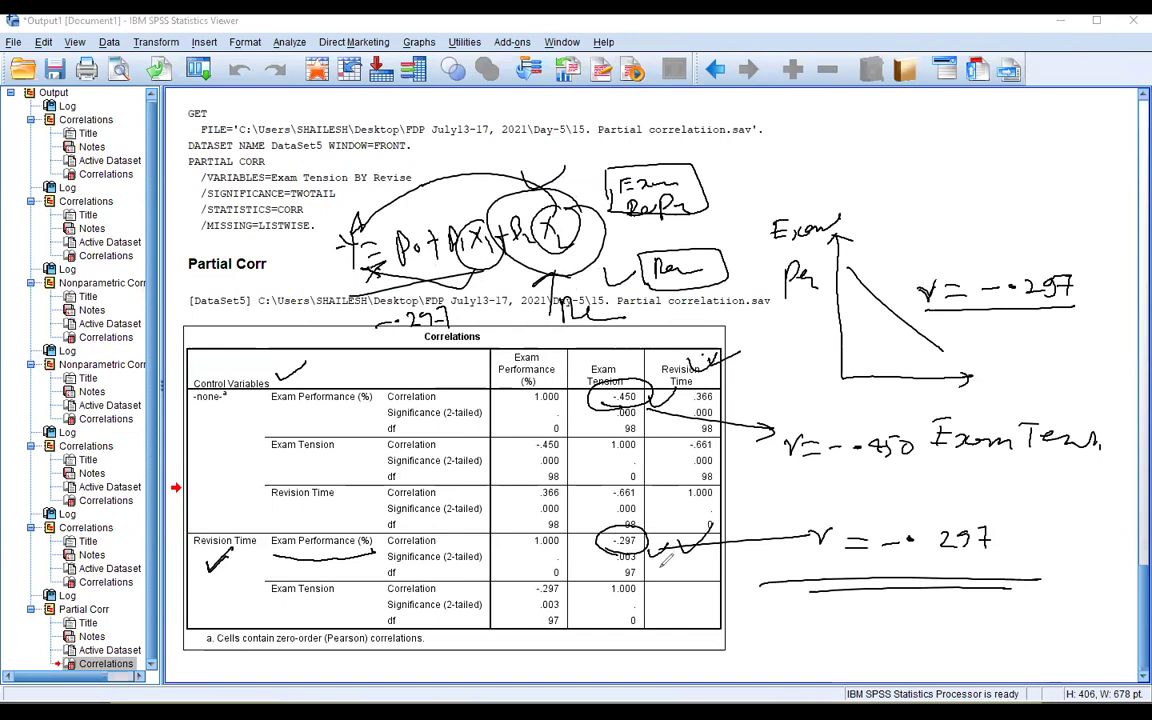
mouse_move(652, 557)
mouse_down()
mouse_move(668, 567)
mouse_move(693, 538)
mouse_up()
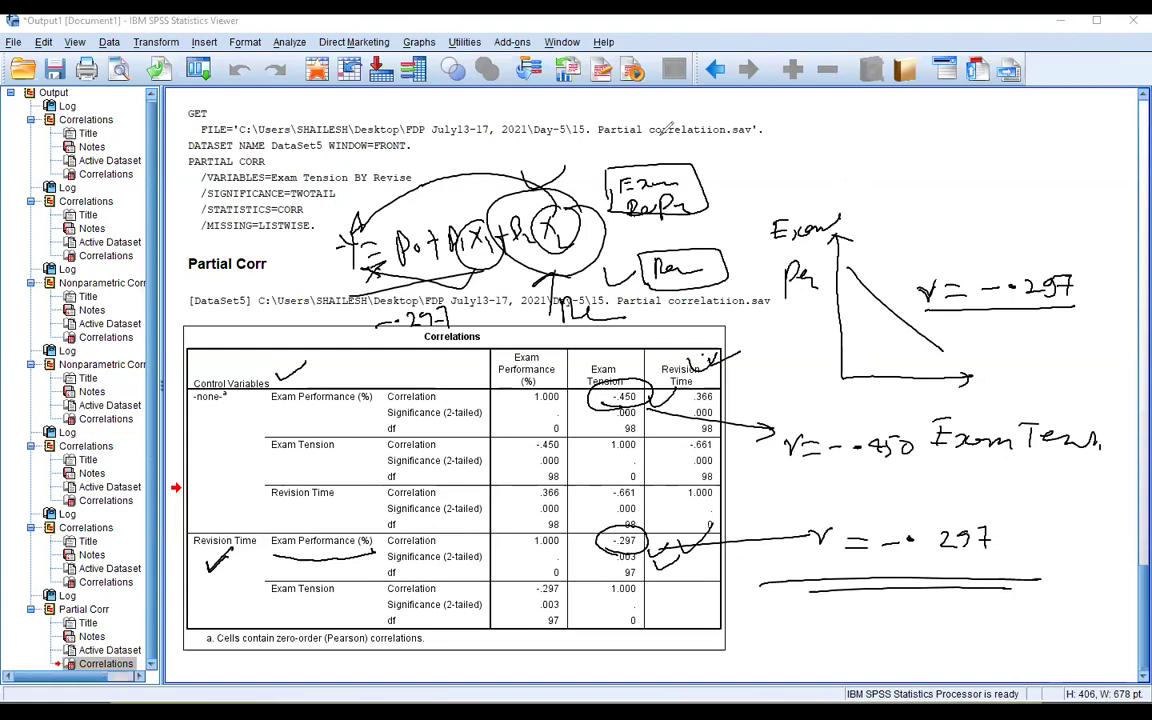
key(e)
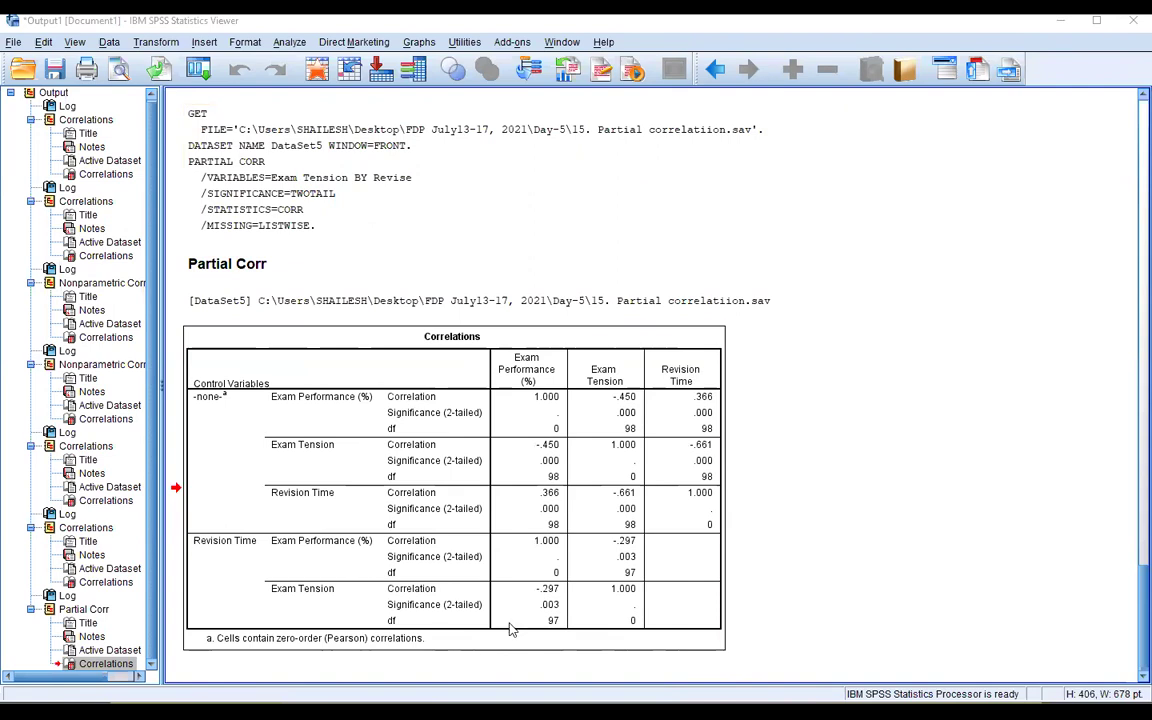
Step: Switch to the Day-5 folder, open the presentation 2. Multiple Regression Analysis, and advance past the Aims slide to the multiple regression definition
click(1040, 172)
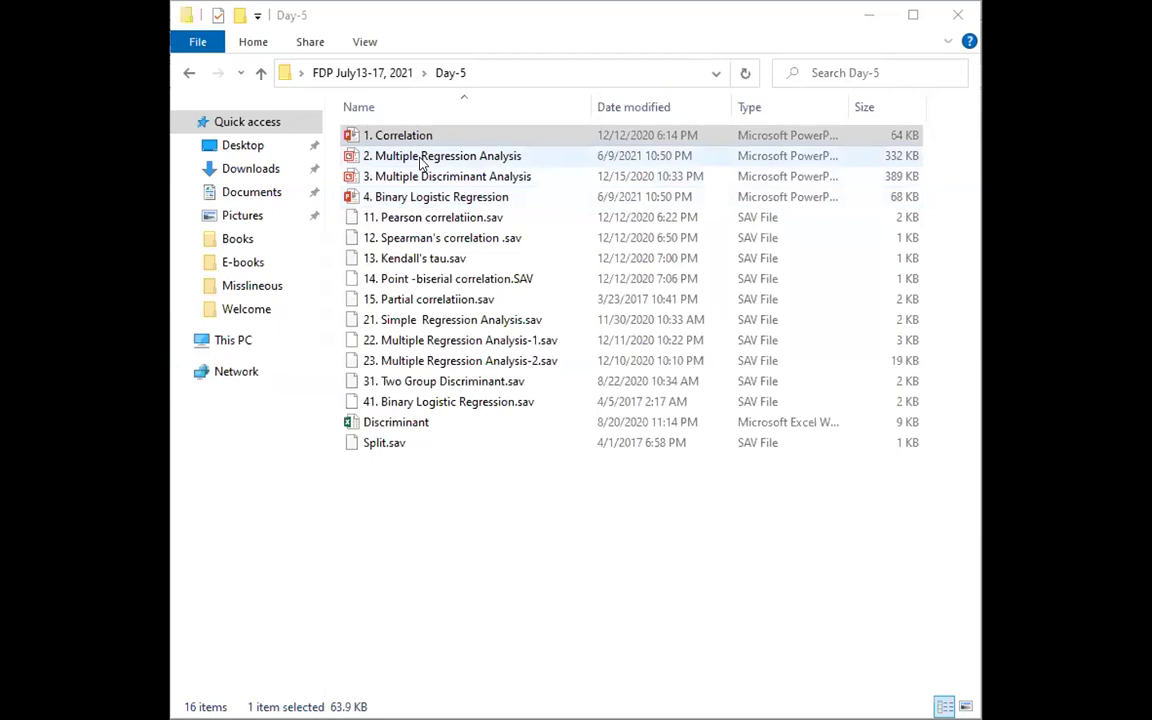
click(419, 155)
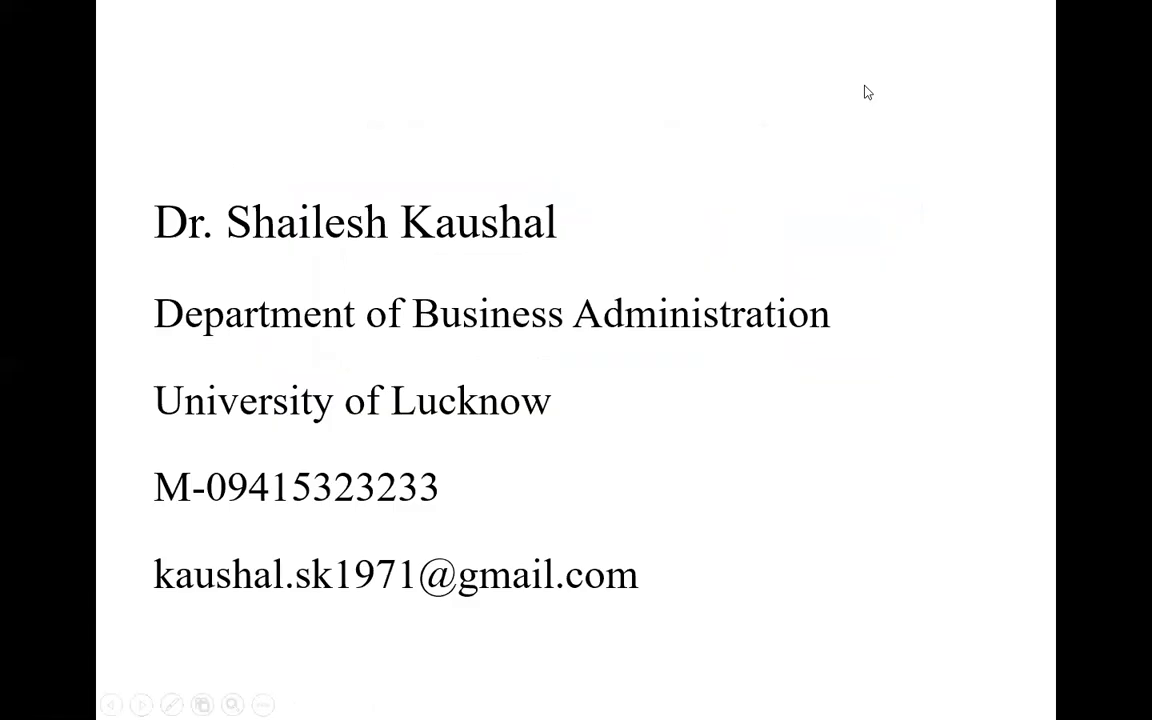
click(670, 201)
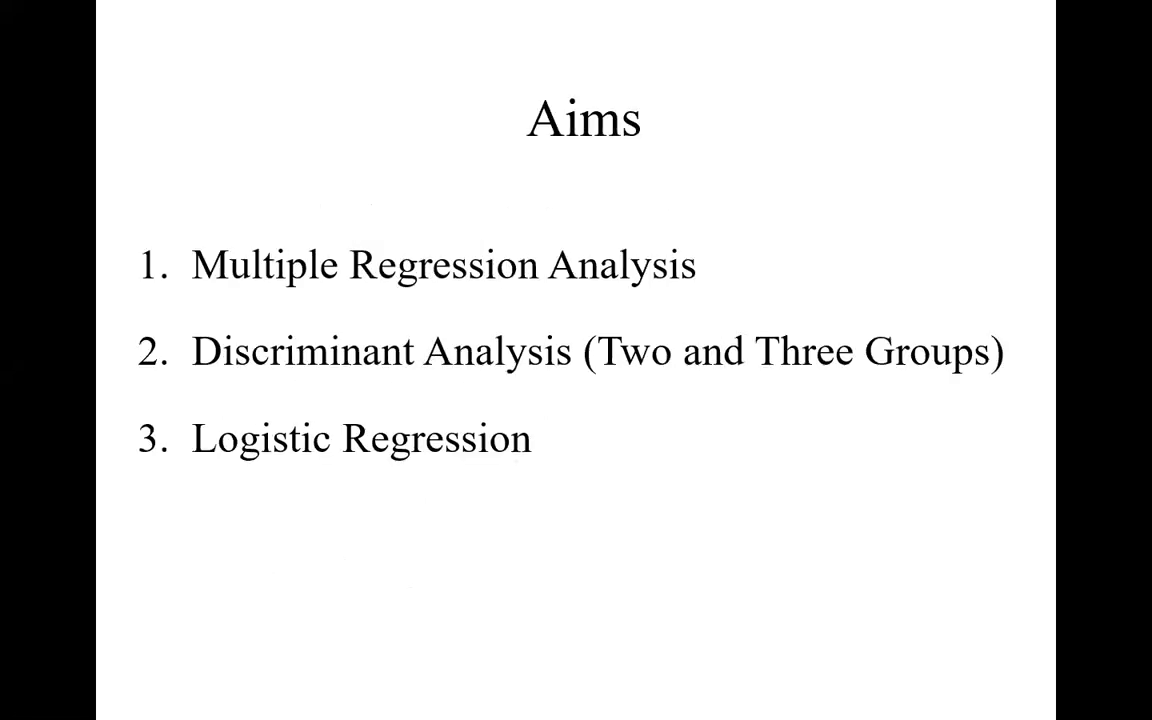
key(Right)
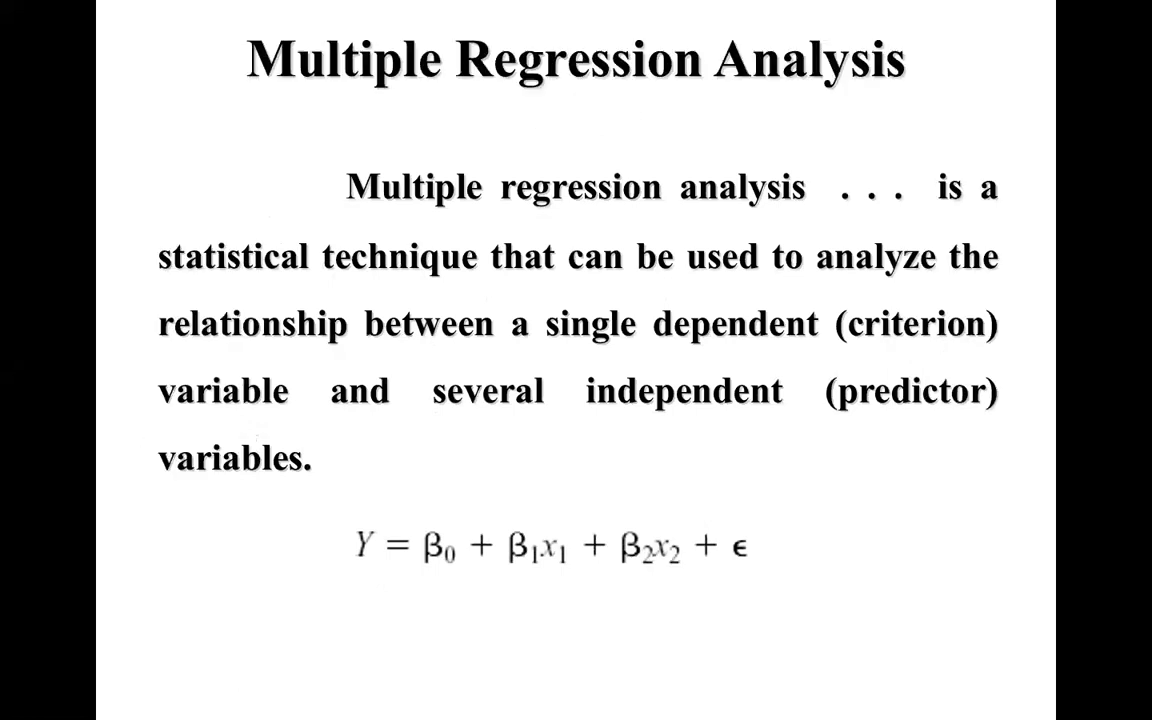